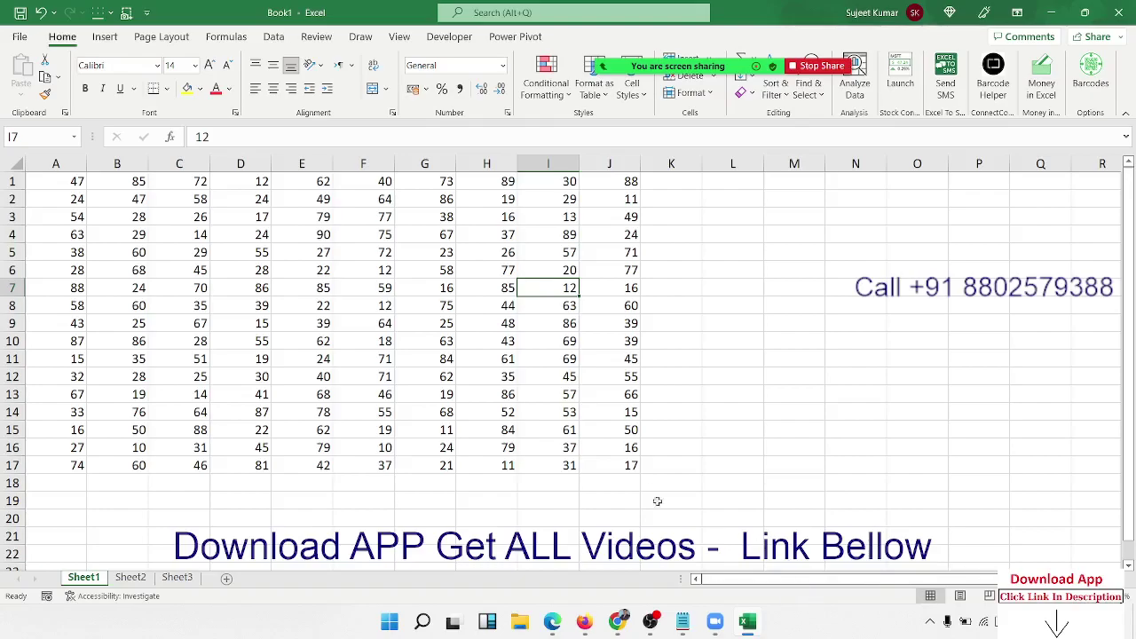
# Select the A1:J17 table, check the Sheet1 tab menu and Format options, then show Review
pyautogui.moveTo(635, 465); pyautogui.dragTo(54, 179)
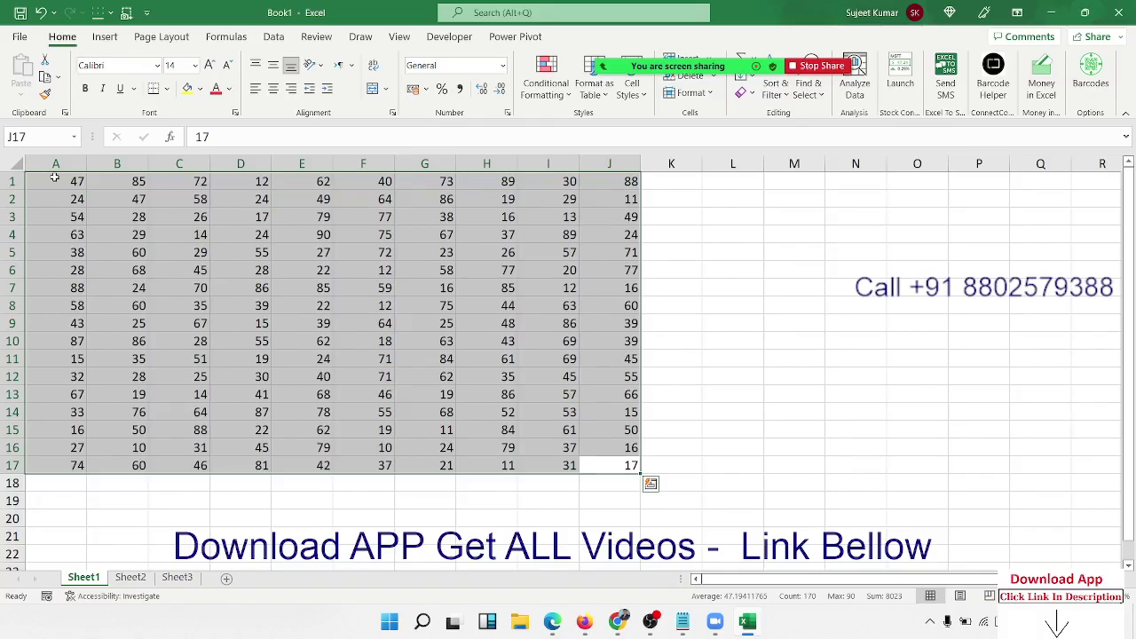
pyautogui.press('Down')
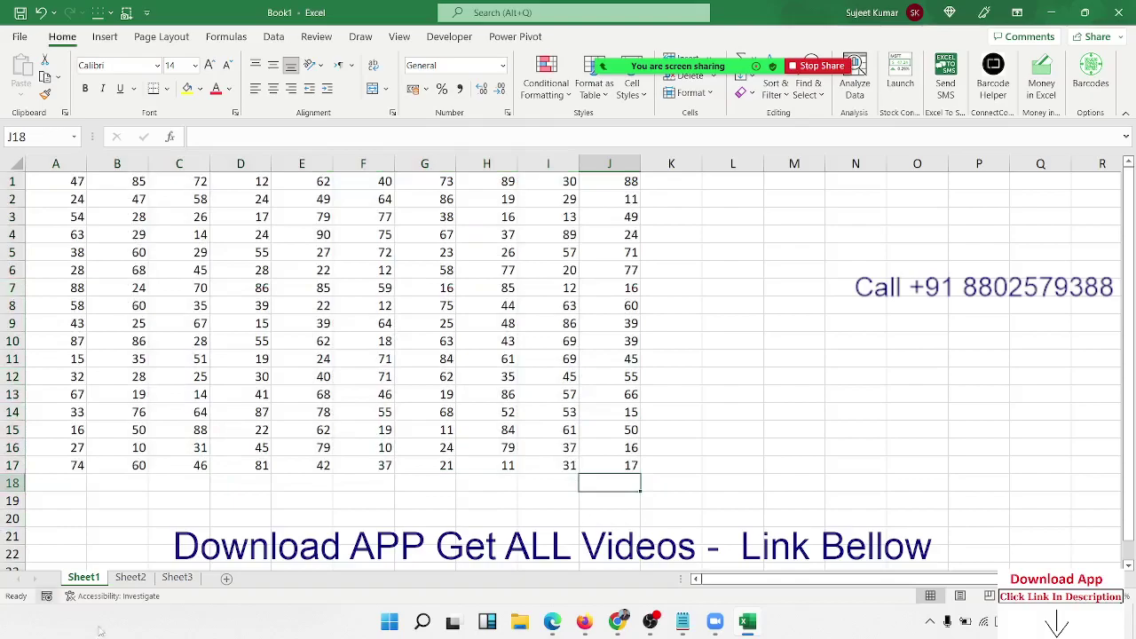
pyautogui.rightClick(78, 575)
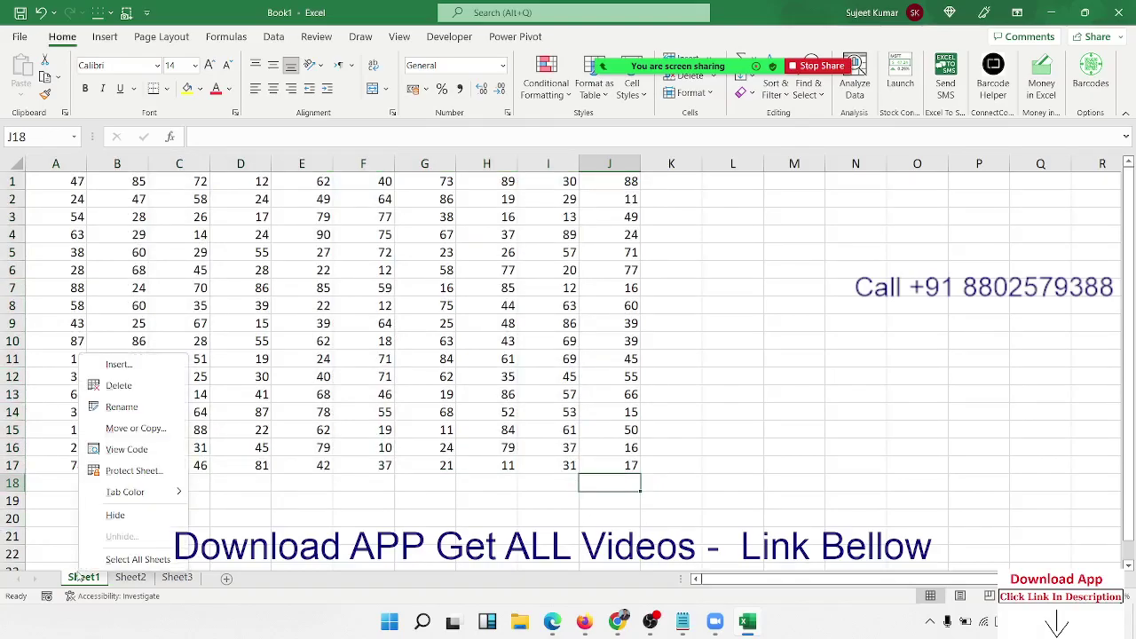
pyautogui.click(468, 303)
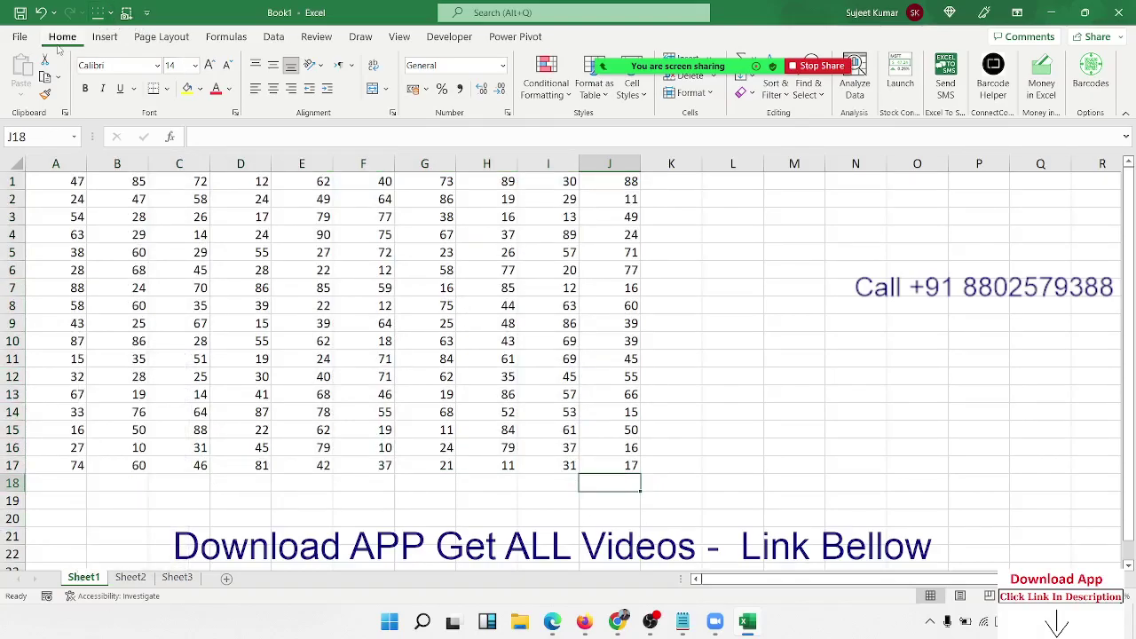
pyautogui.click(667, 96)
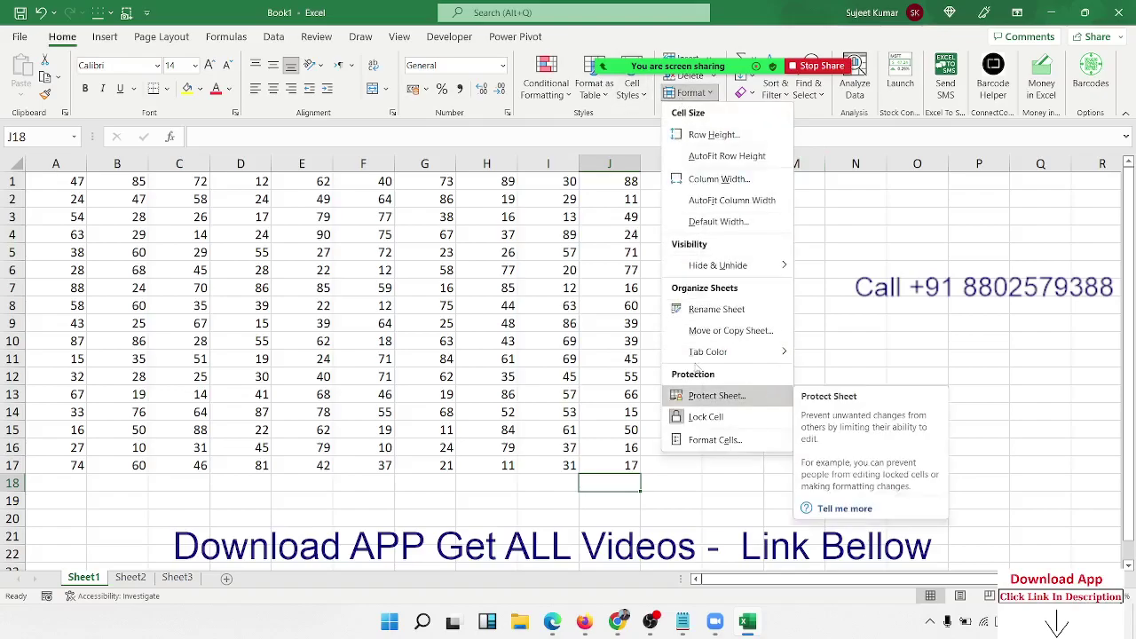
pyautogui.click(316, 36)
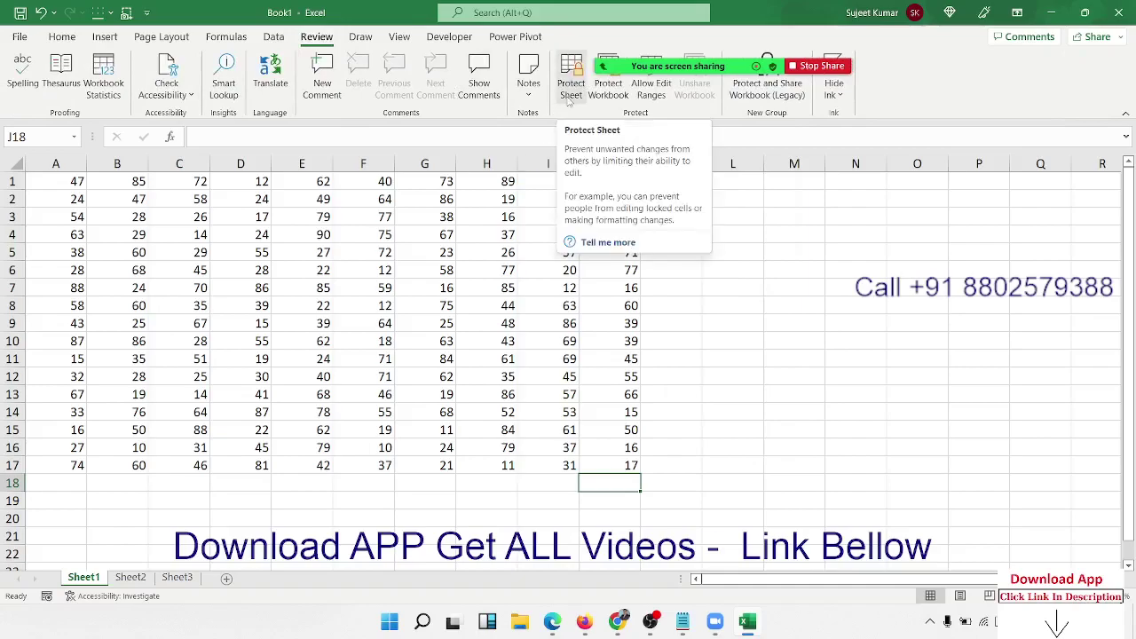
# Protect Sheet1 with a password, re-entering it after a mismatch warning
pyautogui.rightClick(83, 578)
pyautogui.click(139, 479)
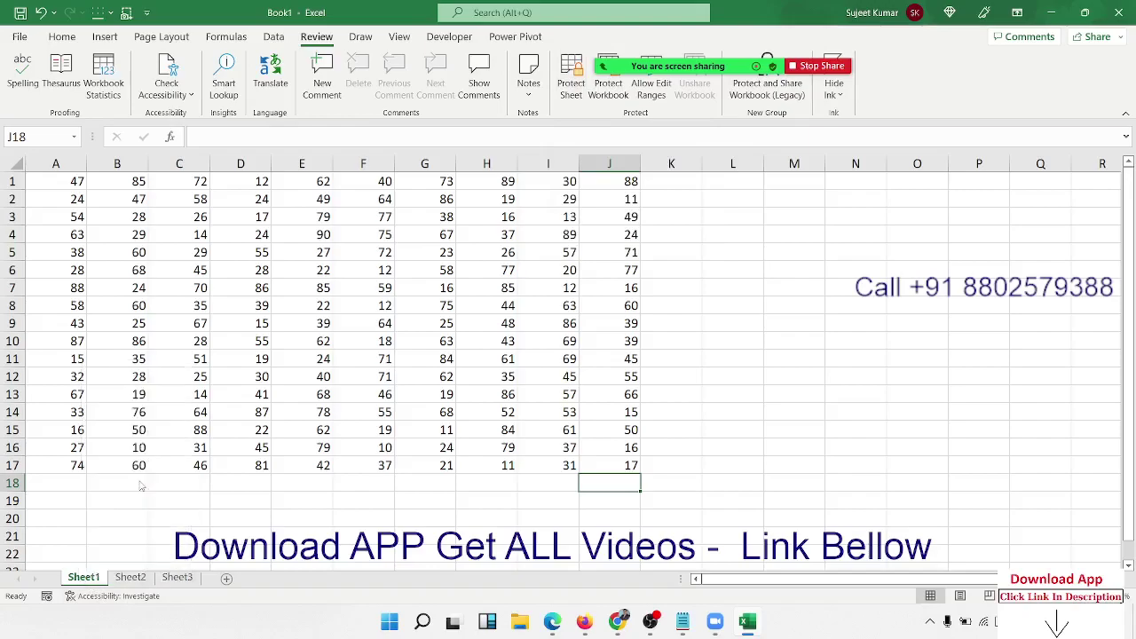
pyautogui.write('1')
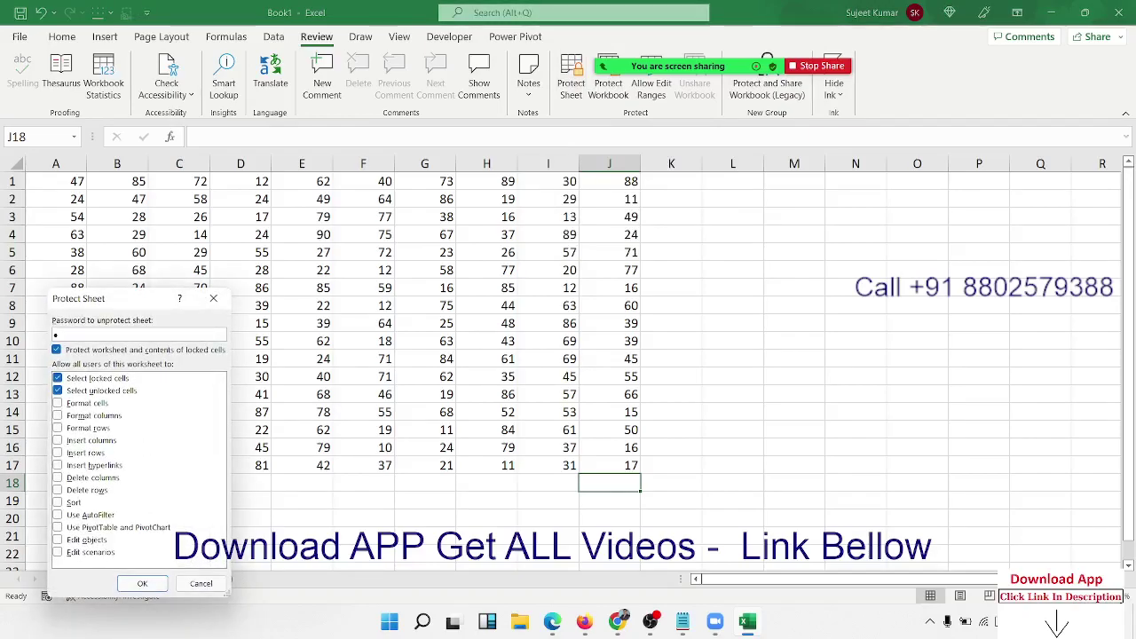
pyautogui.press('Return')
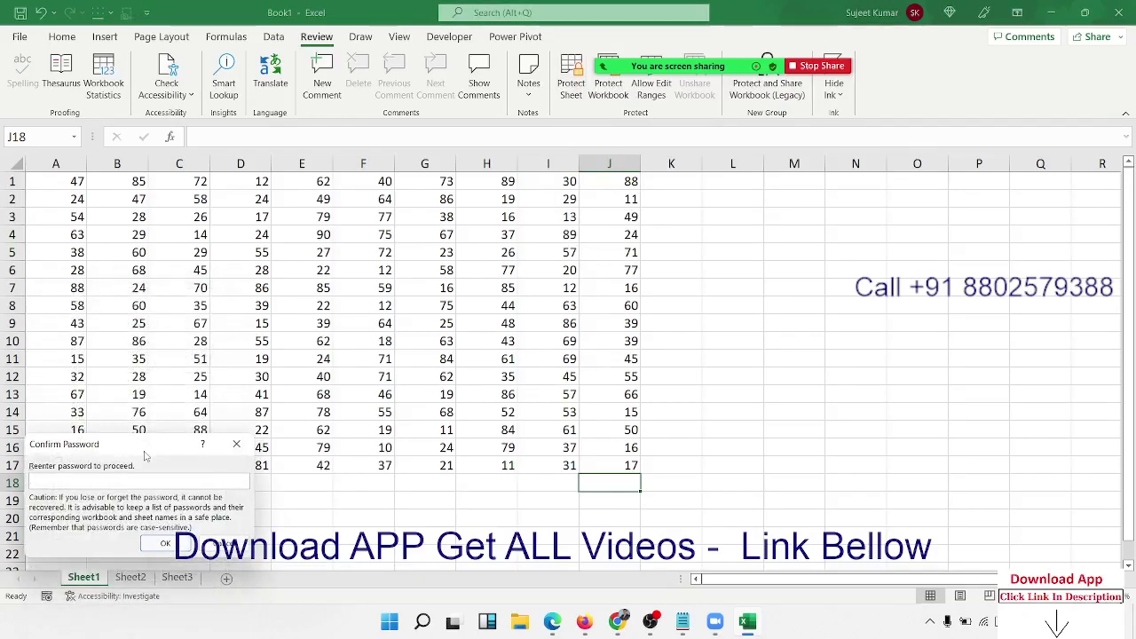
pyautogui.moveTo(146, 456); pyautogui.dragTo(463, 317)
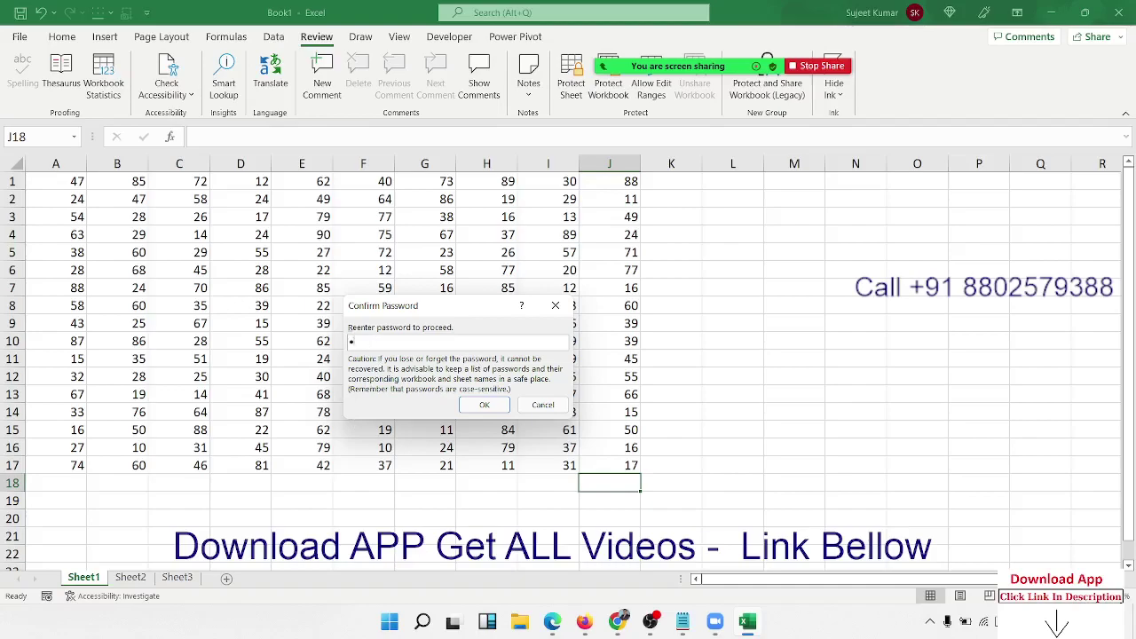
pyautogui.press('Return')
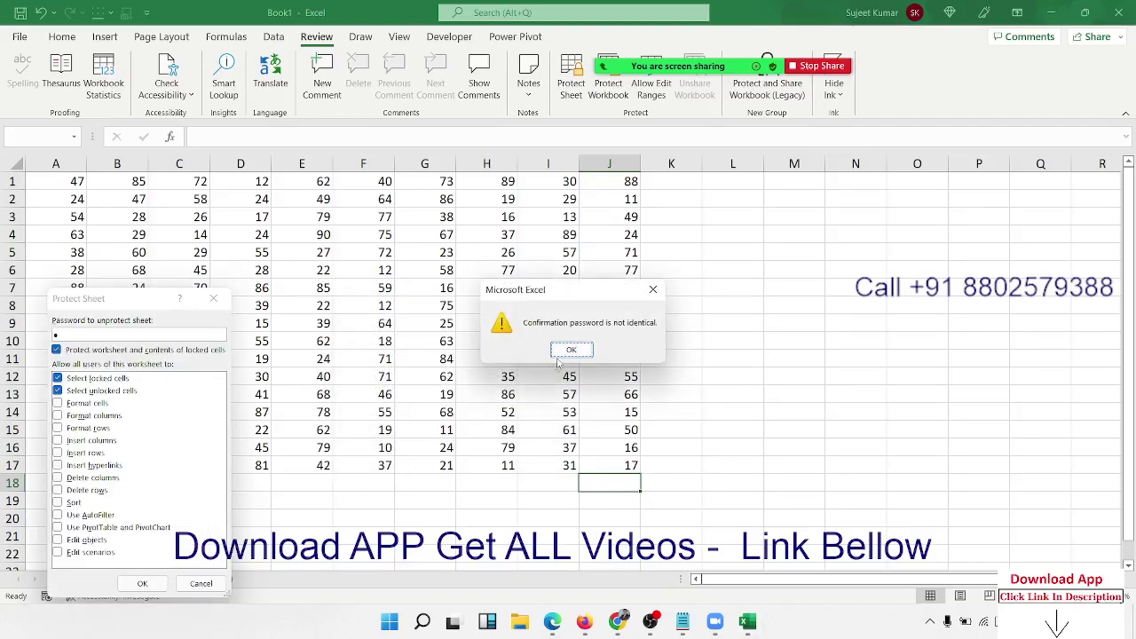
pyautogui.click(569, 351)
pyautogui.click(143, 584)
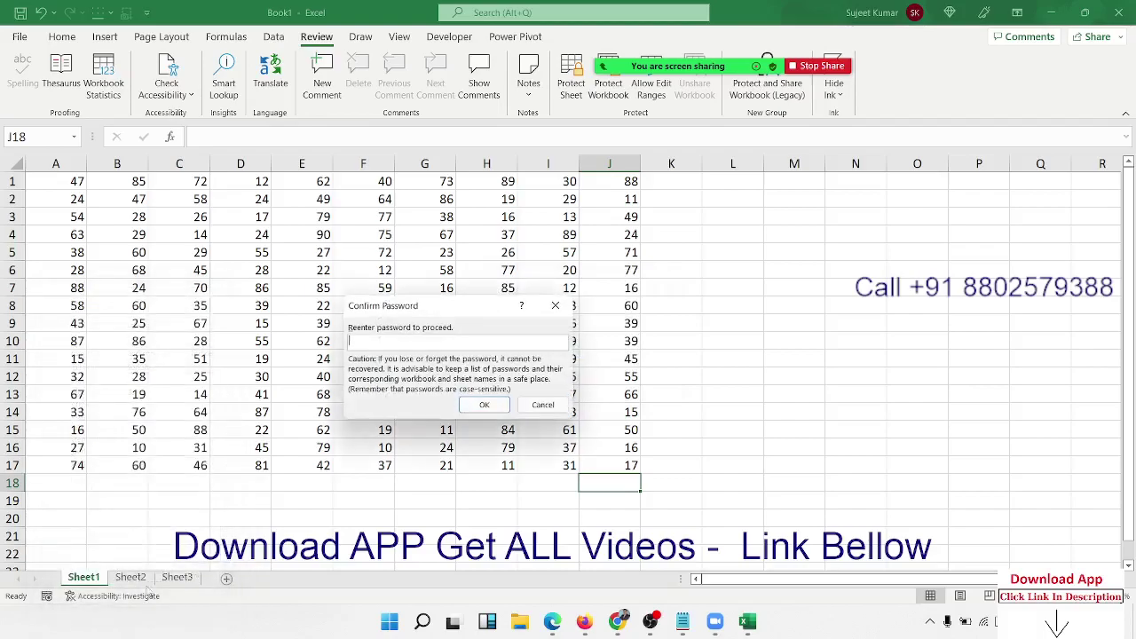
pyautogui.write('1')
pyautogui.click(484, 404)
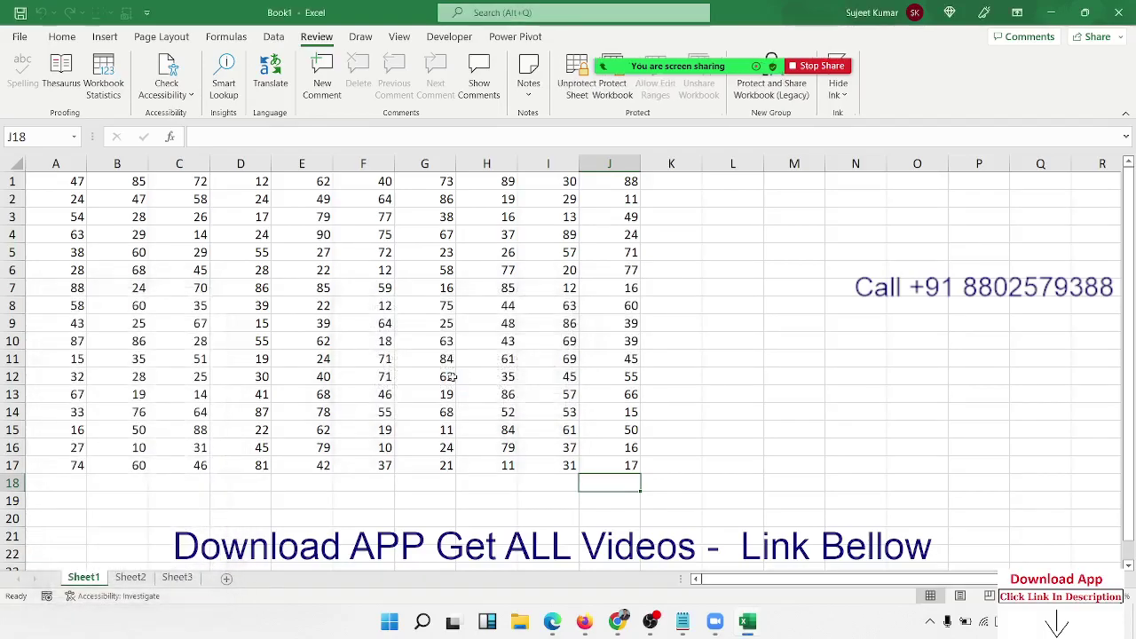
pyautogui.click(631, 463)
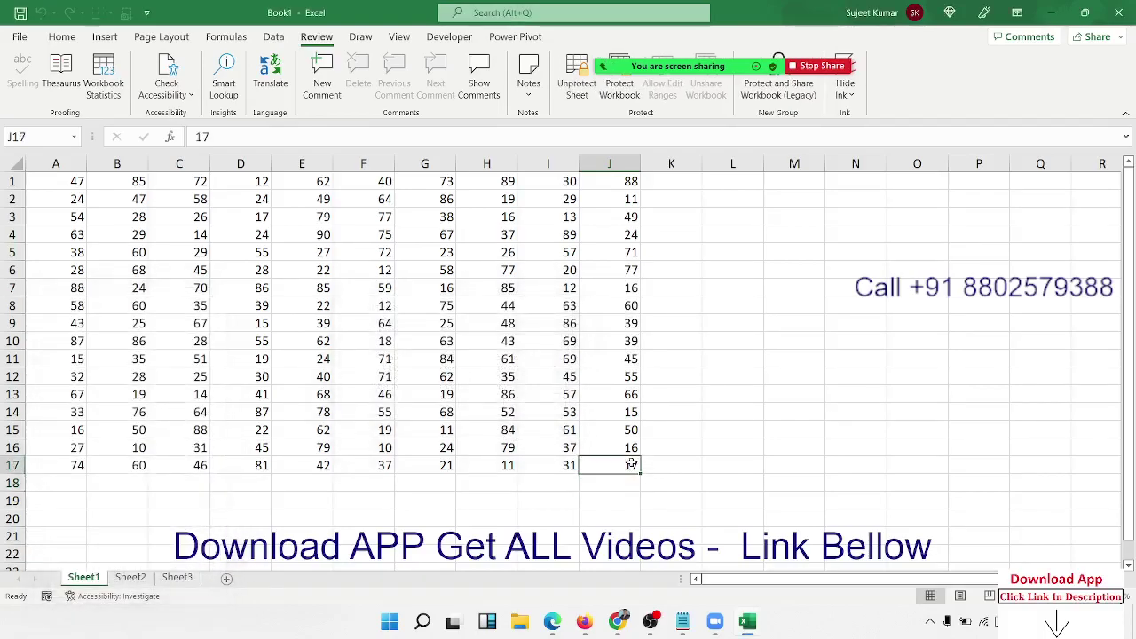
pyautogui.moveTo(631, 463); pyautogui.dragTo(34, 180)
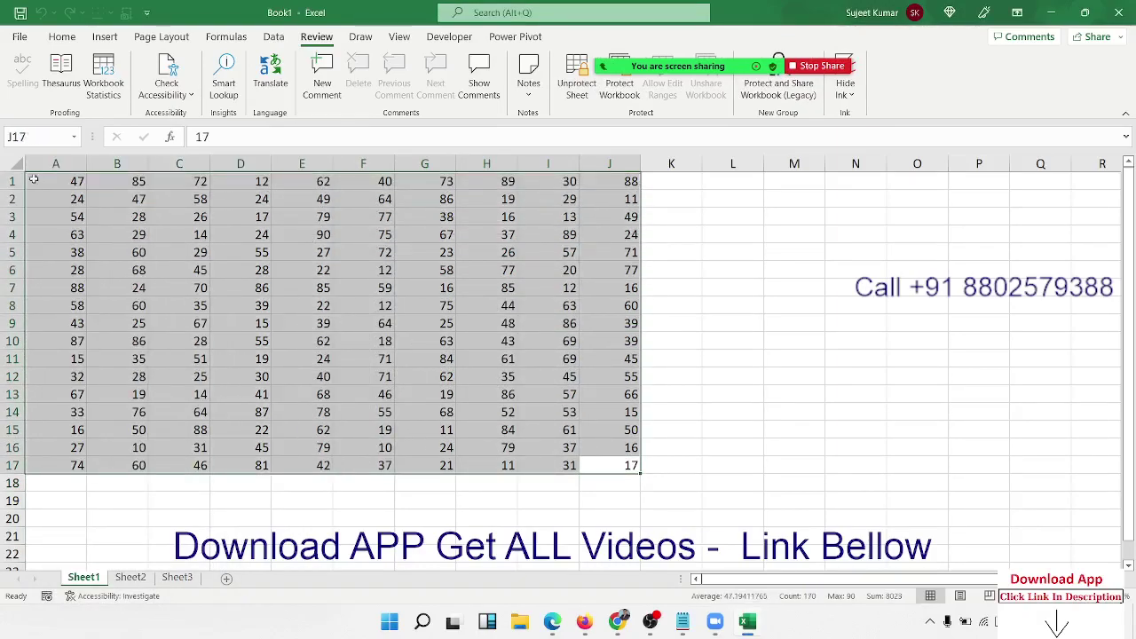
pyautogui.click(300, 320)
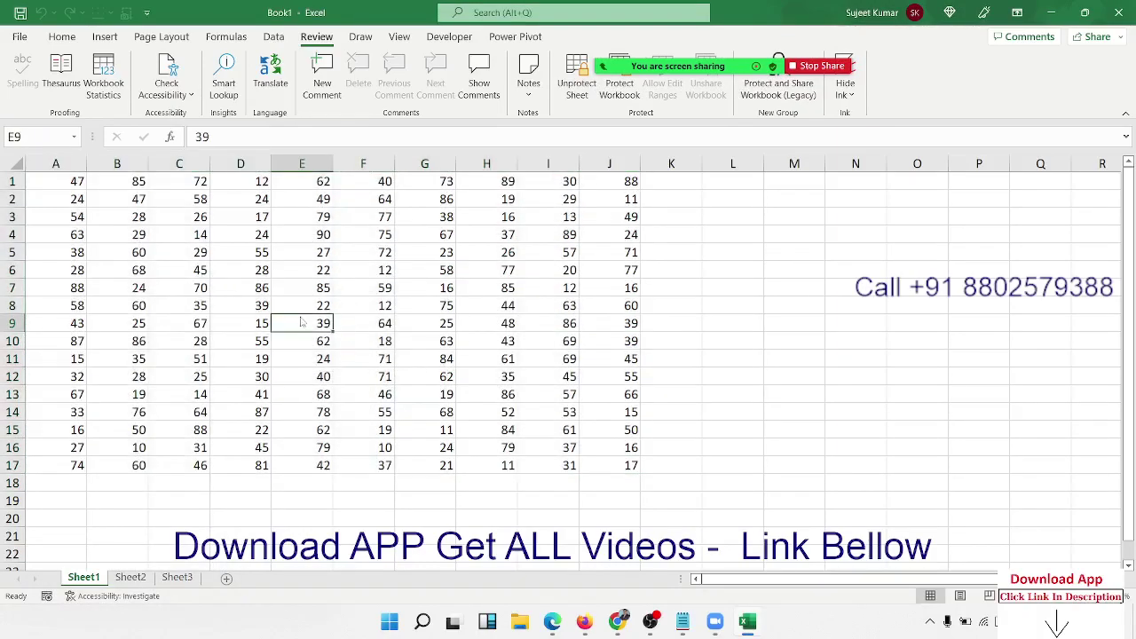
pyautogui.doubleClick(303, 320)
pyautogui.press('Return')
pyautogui.moveTo(631, 448); pyautogui.dragTo(5, 168)
pyautogui.click(62, 37)
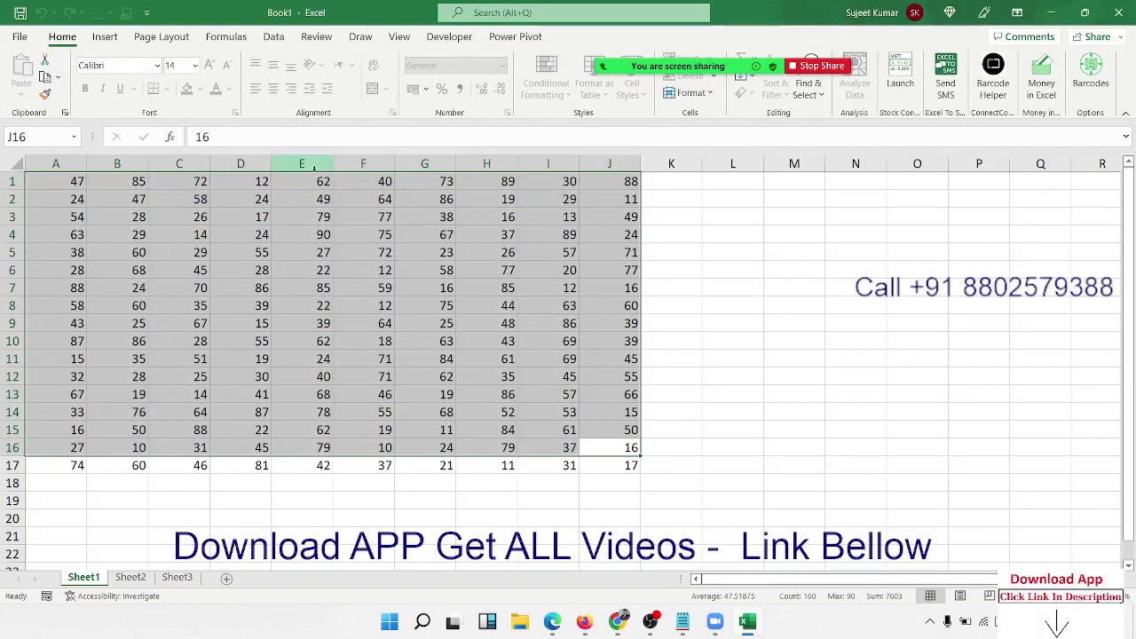
pyautogui.click(275, 273)
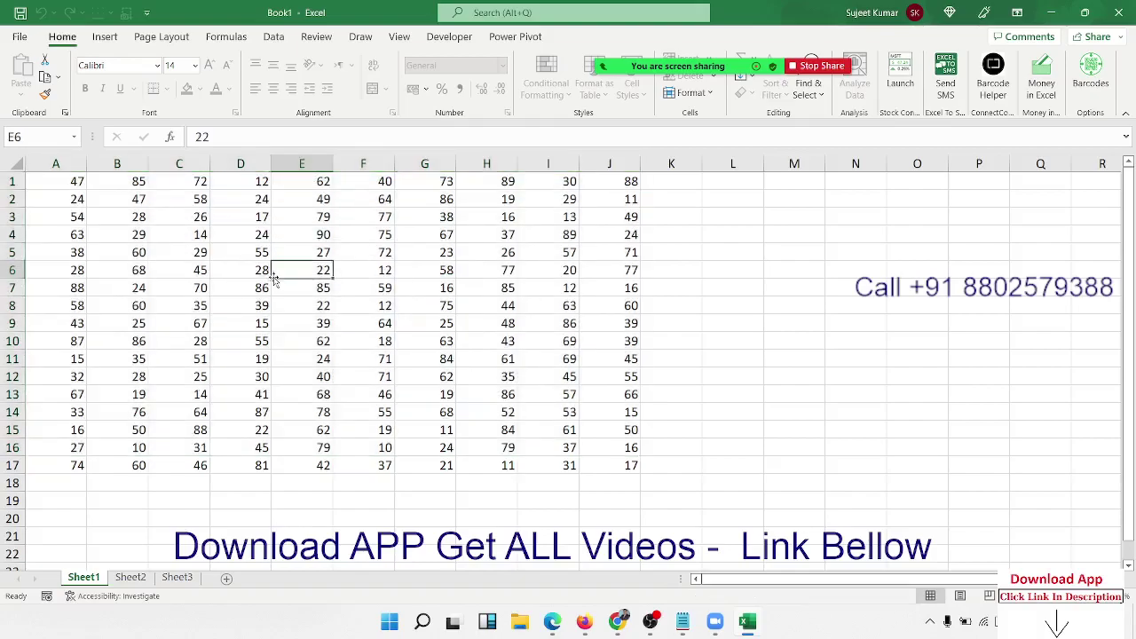
pyautogui.moveTo(117, 240); pyautogui.dragTo(437, 383)
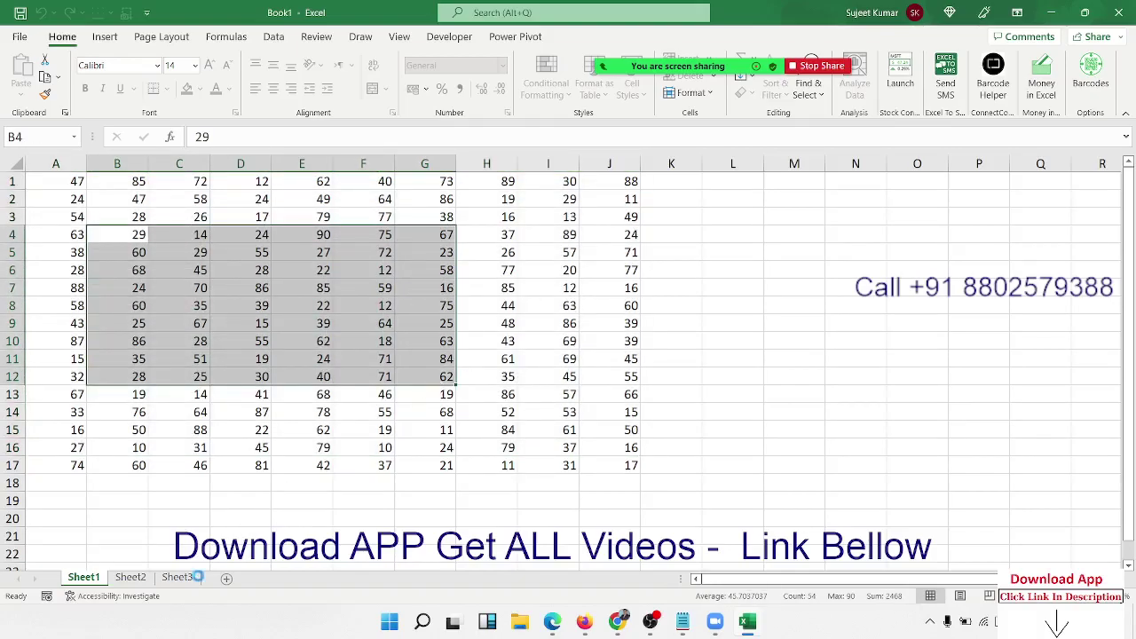
pyautogui.hotkey('ctrl', 'c')
pyautogui.click(130, 577)
pyautogui.click(122, 234)
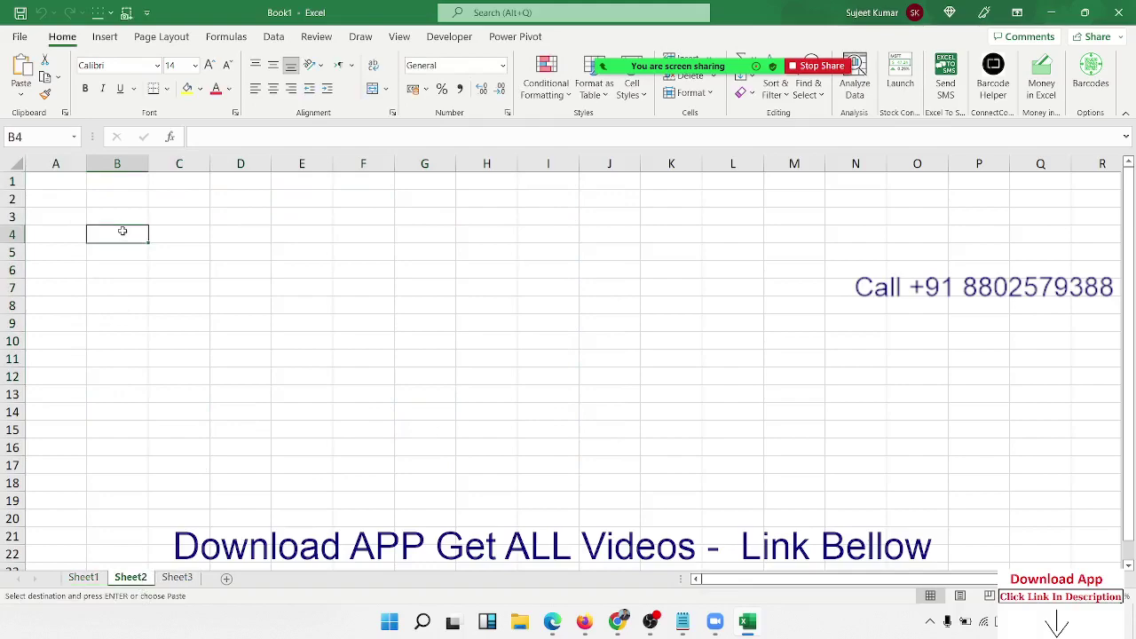
pyautogui.hotkey('ctrl', 'v')
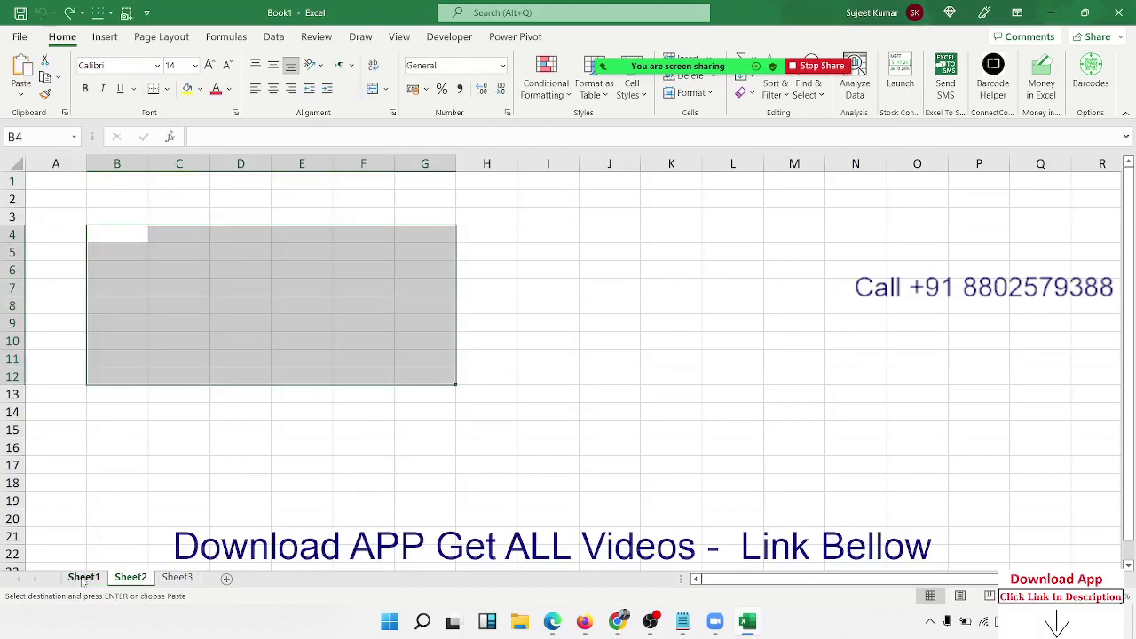
pyautogui.click(83, 578)
pyautogui.rightClick(84, 578)
pyautogui.press('Escape')
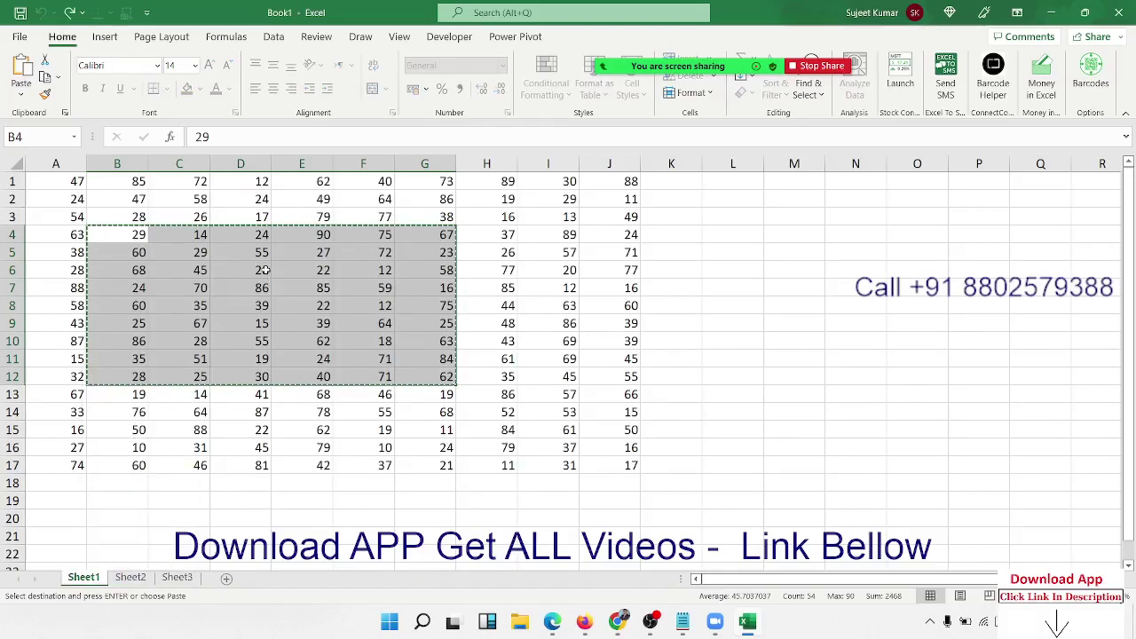
pyautogui.press('Escape')
pyautogui.click(294, 433)
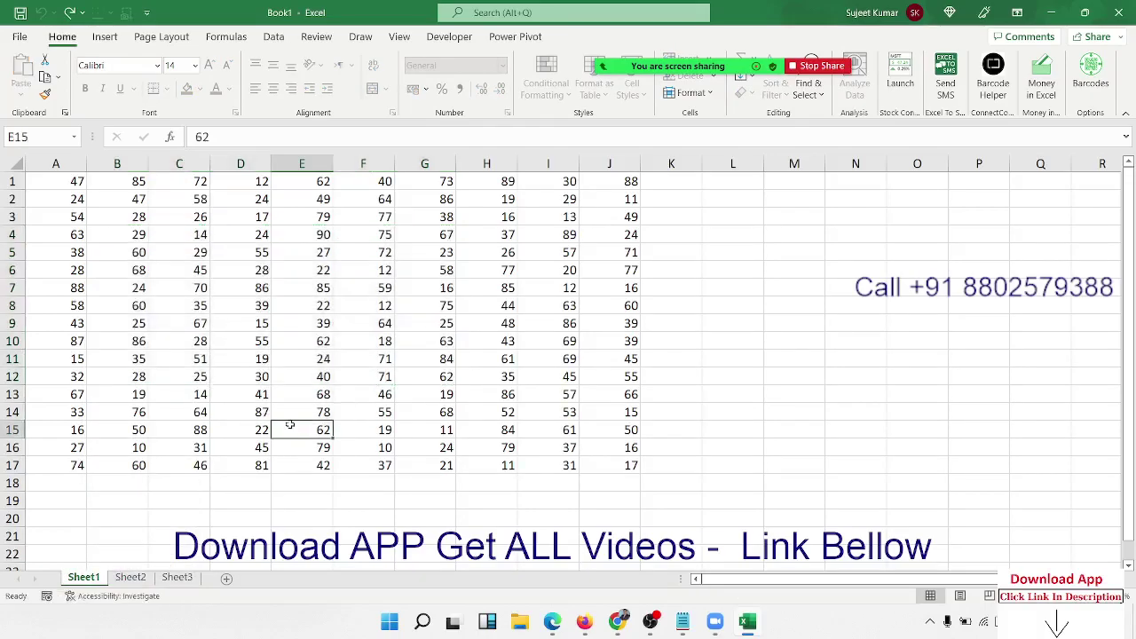
# Unprotect Sheet1 by entering its password
pyautogui.rightClick(84, 578)
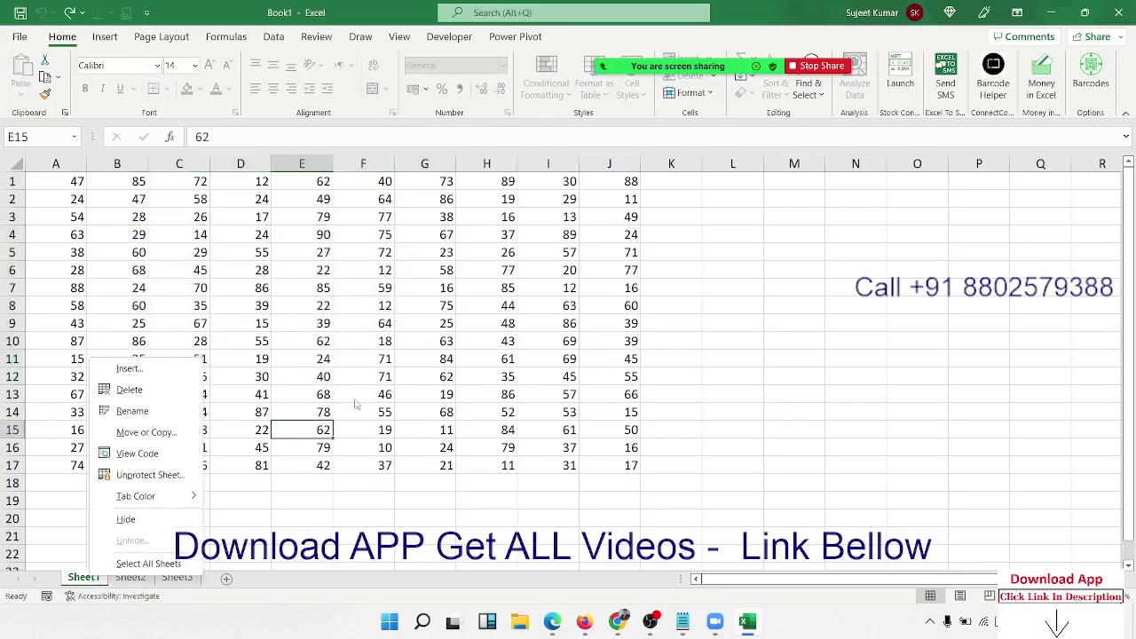
pyautogui.click(163, 475)
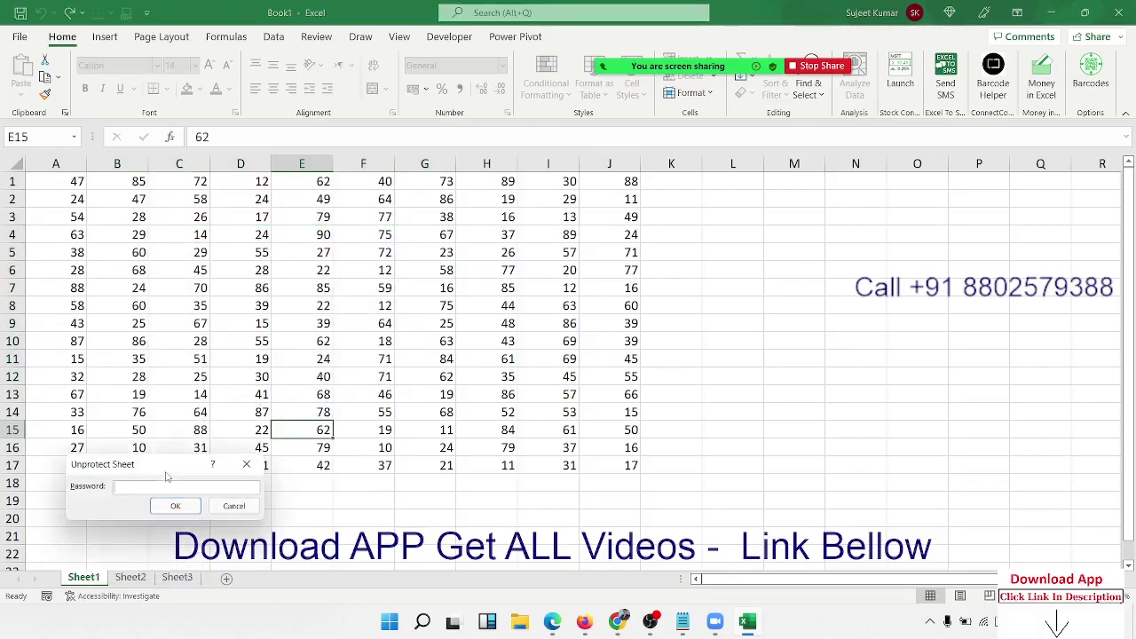
pyautogui.write('1')
pyautogui.press('Return')
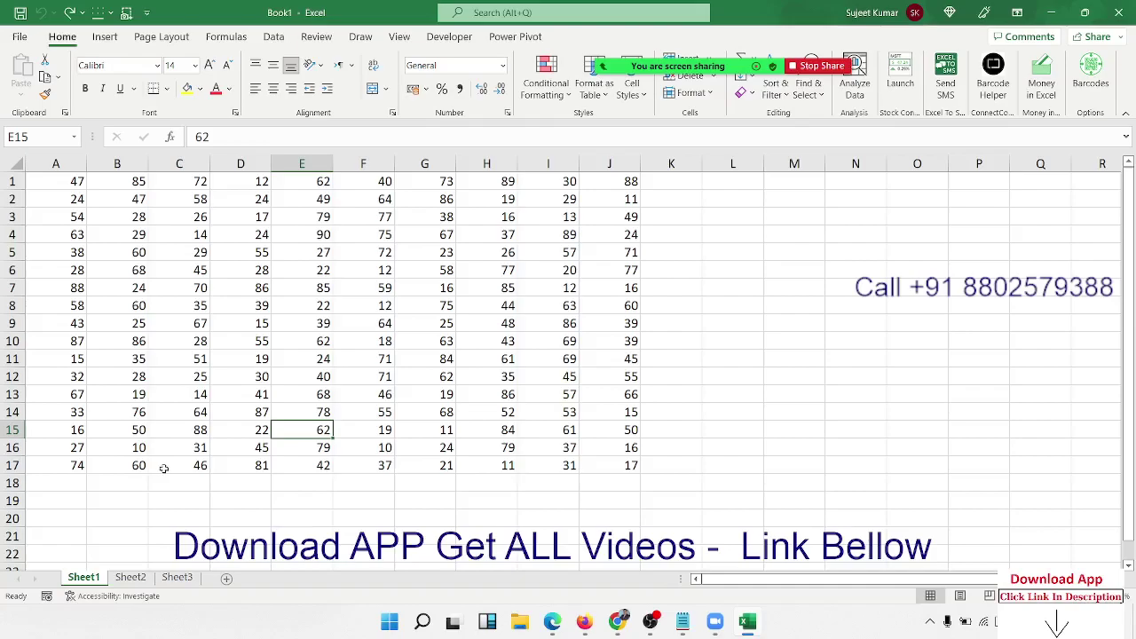
pyautogui.click(747, 354)
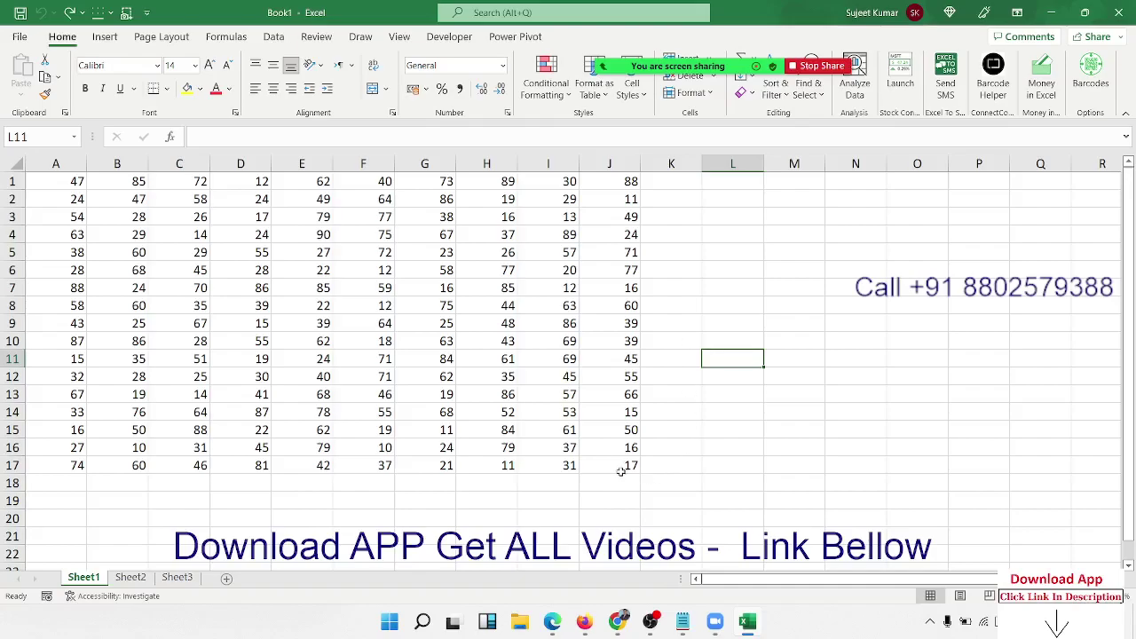
pyautogui.moveTo(629, 468)
pyautogui.mouseDown()
pyautogui.moveTo(404, 383)
pyautogui.moveTo(62, 178)
pyautogui.mouseUp()
pyautogui.click(425, 529)
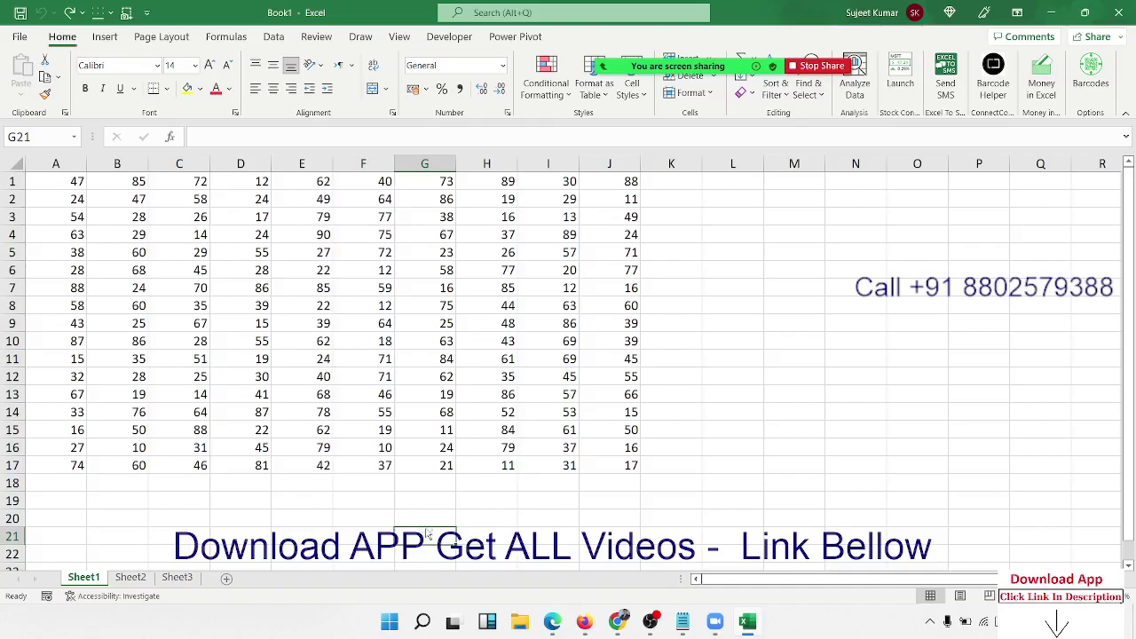
pyautogui.hotkey('ctrl', 'c')
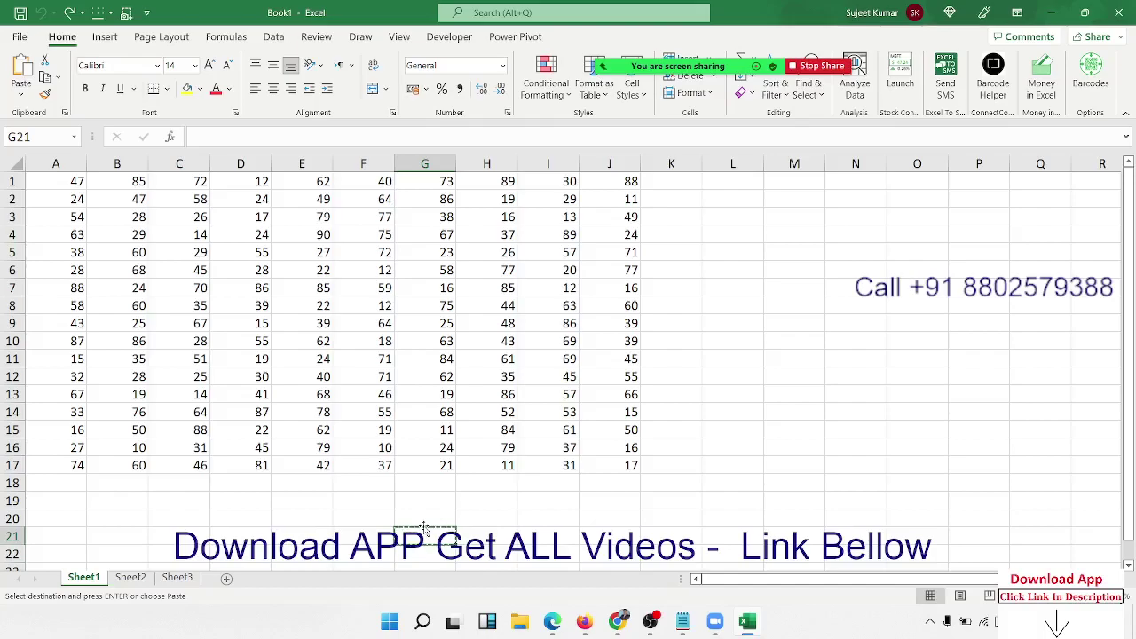
pyautogui.press('Escape')
# Protect Sheet1 with the Format cells permission allowed
pyautogui.click(139, 515)
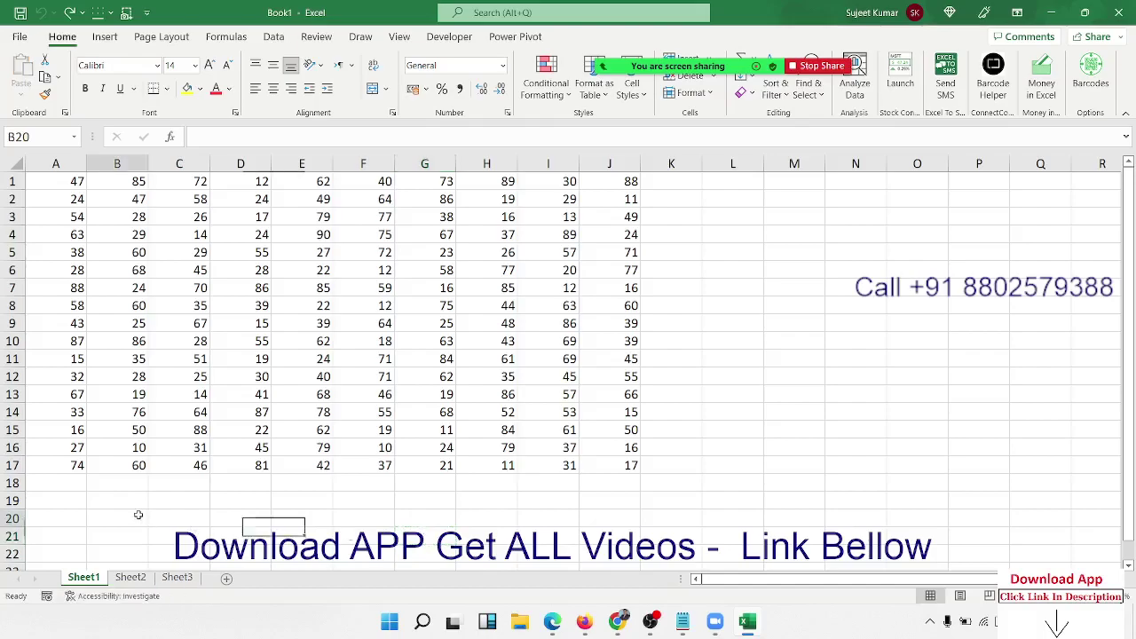
pyautogui.rightClick(92, 583)
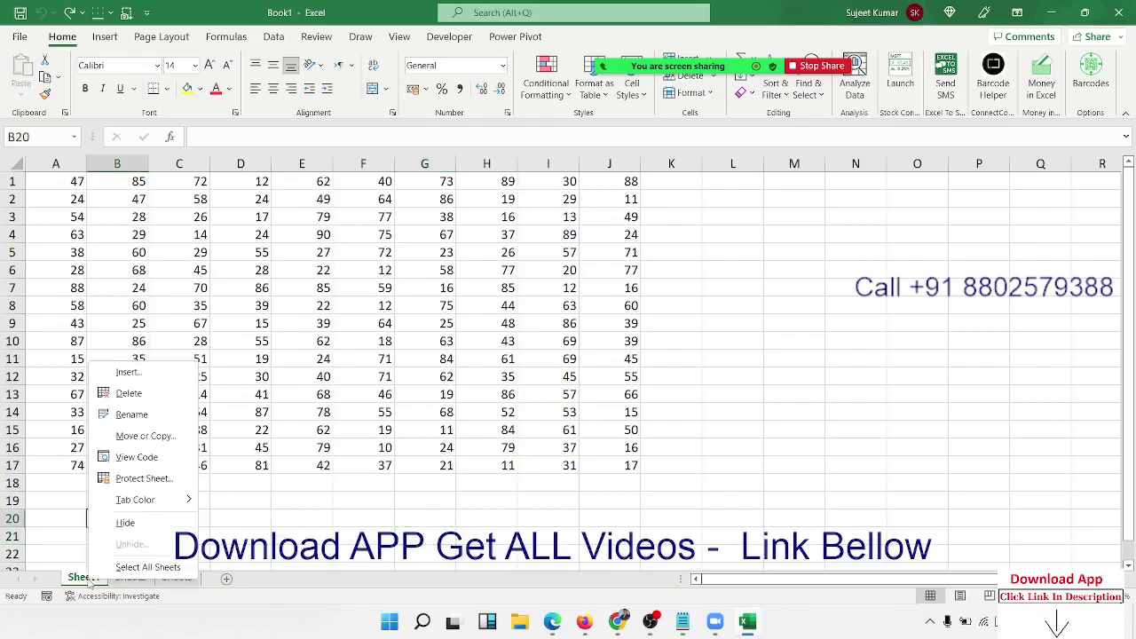
pyautogui.click(140, 477)
pyautogui.moveTo(124, 301); pyautogui.dragTo(738, 211)
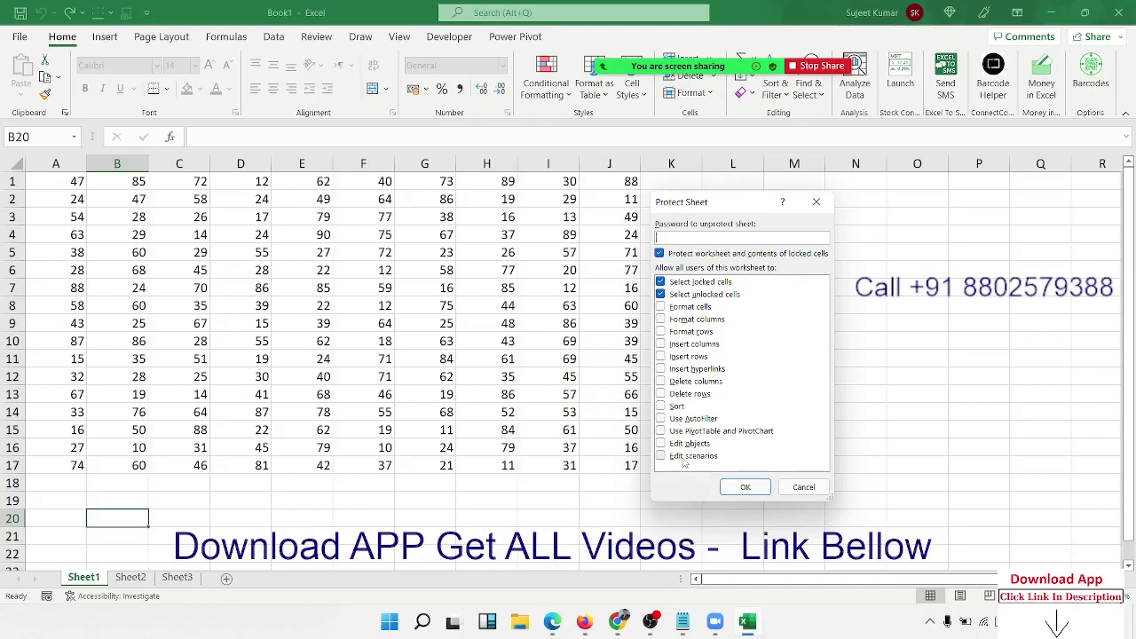
pyautogui.click(660, 307)
pyautogui.click(749, 491)
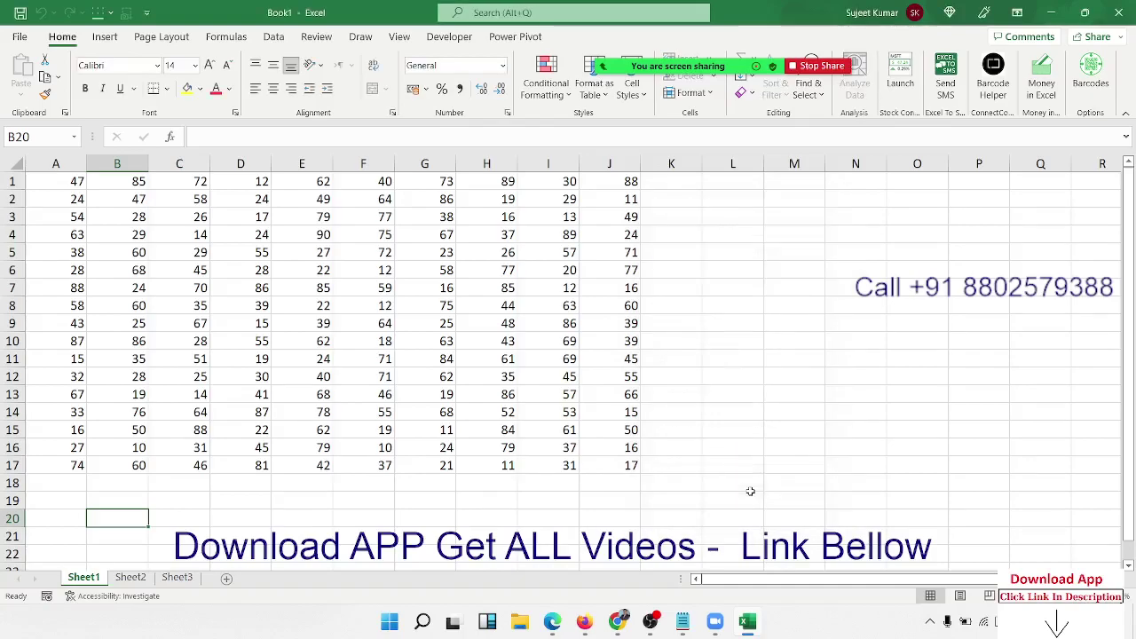
# Test the protection: G7 edit is refused, C4:G11 yellow fill and red text then undone
pyautogui.doubleClick(415, 284)
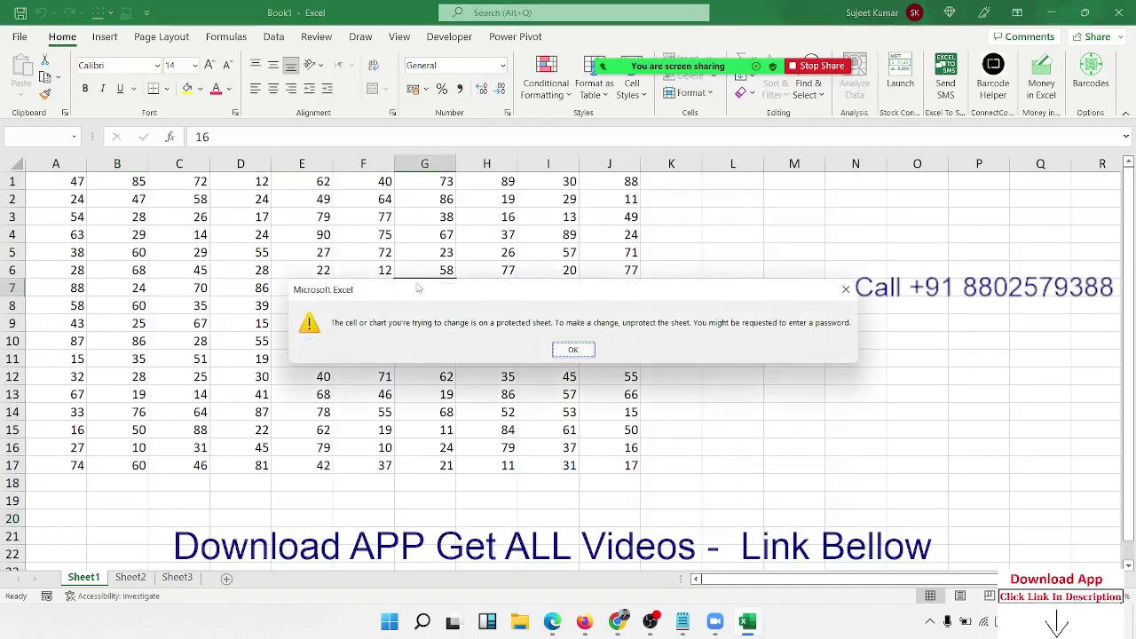
pyautogui.press('Return')
pyautogui.moveTo(206, 225); pyautogui.dragTo(397, 356)
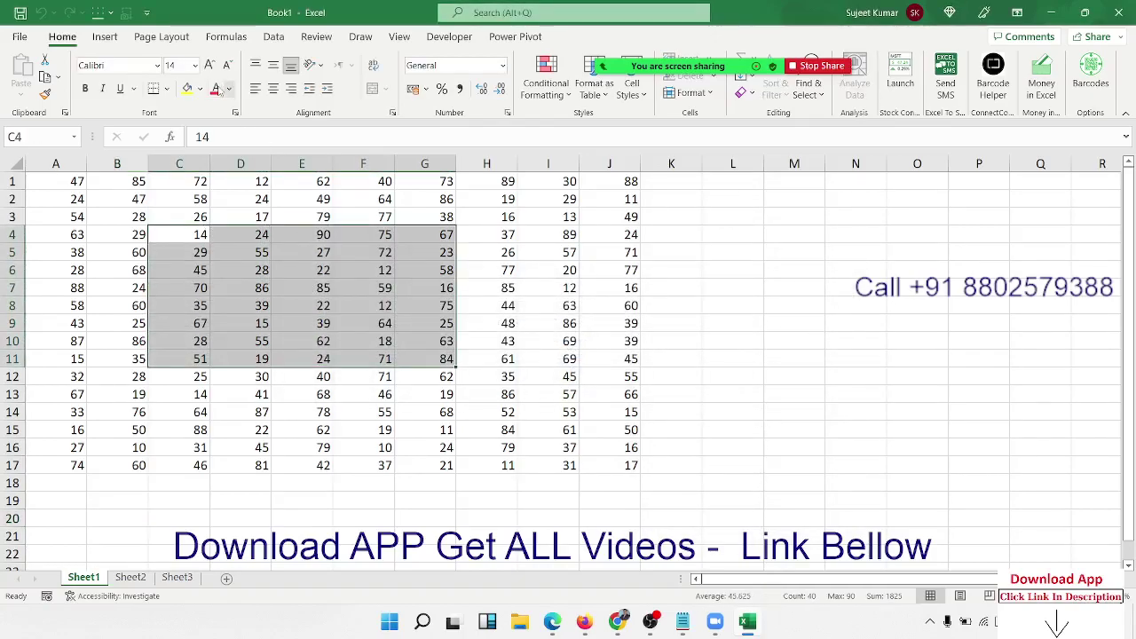
pyautogui.click(186, 87)
pyautogui.click(215, 88)
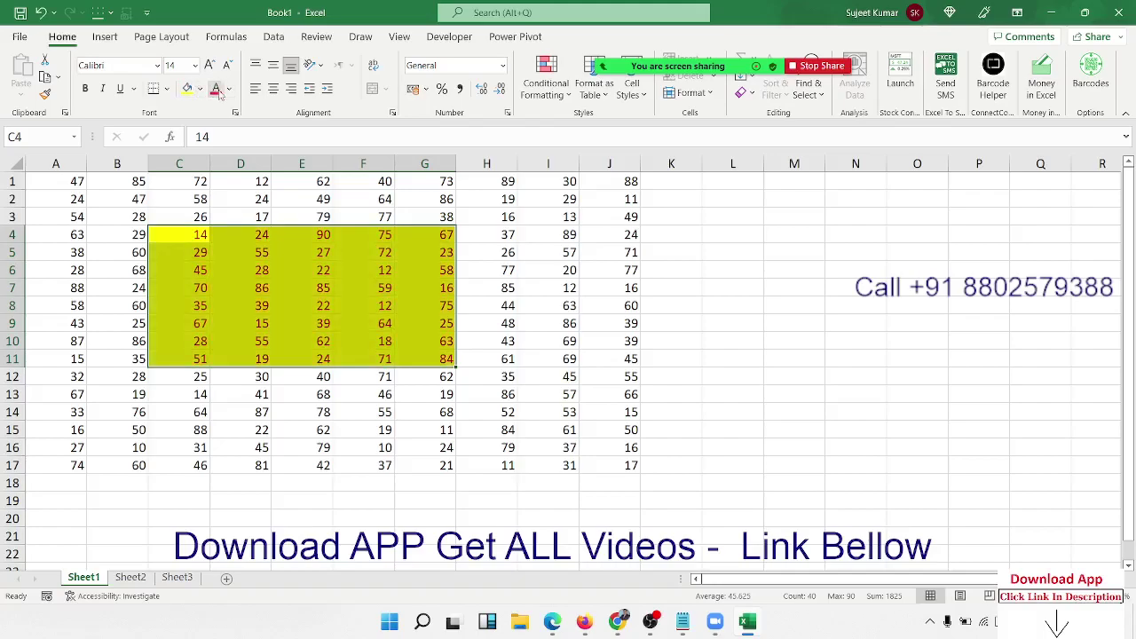
pyautogui.hotkey('ctrl', 'z')
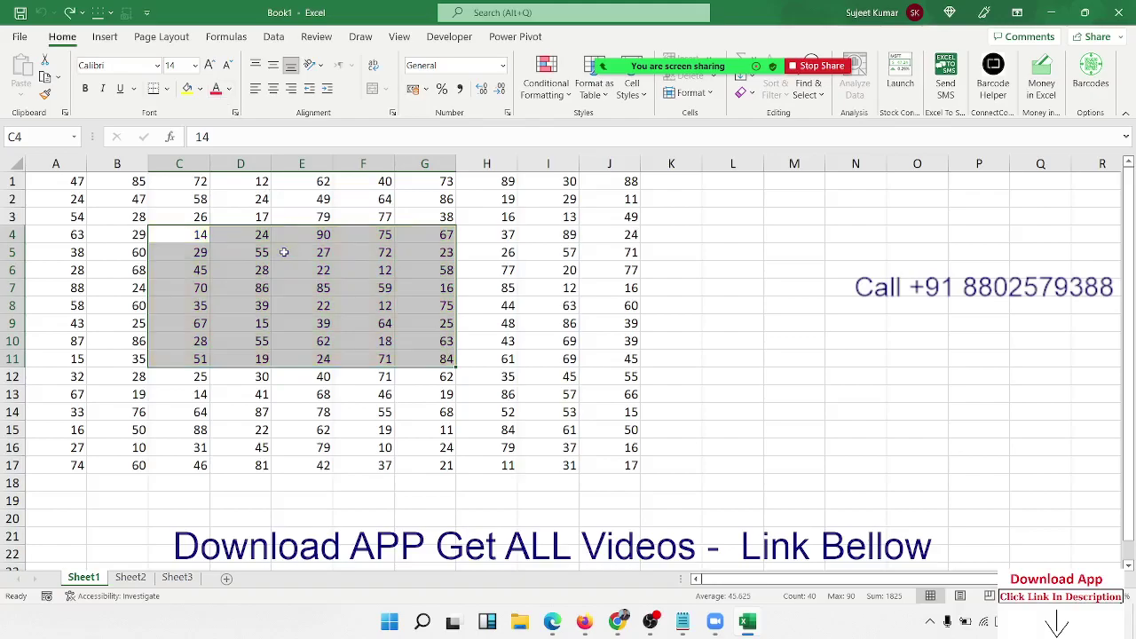
pyautogui.click(267, 324)
# Protect Sheet1 with all permissions unticked, including selecting locked and unlocked cells
pyautogui.rightClick(71, 575)
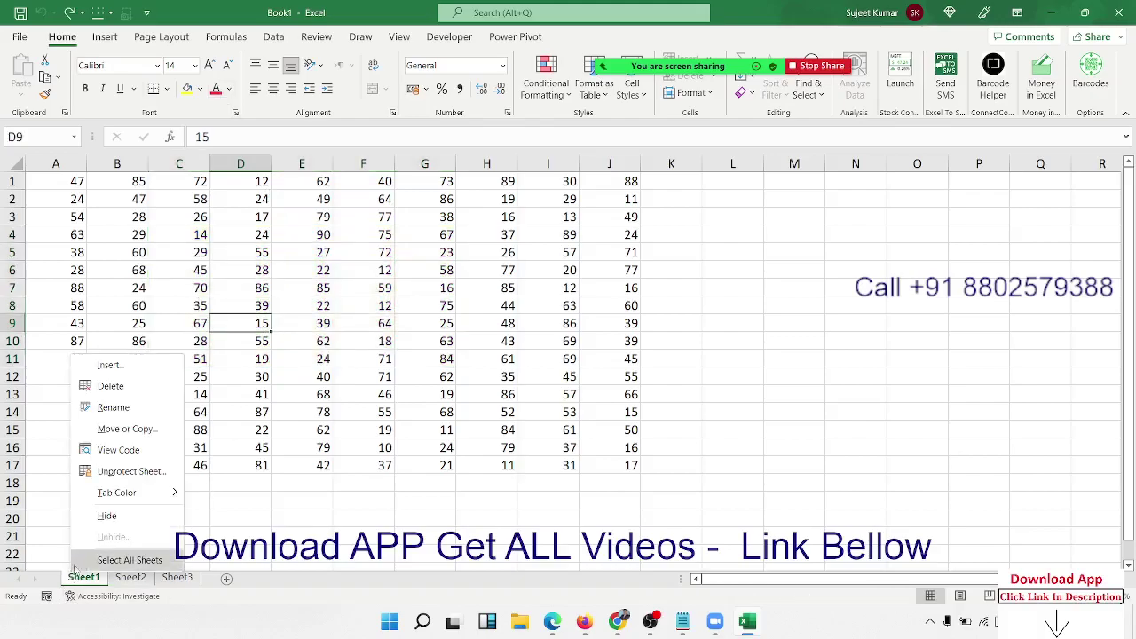
pyautogui.press('Escape')
pyautogui.rightClick(83, 577)
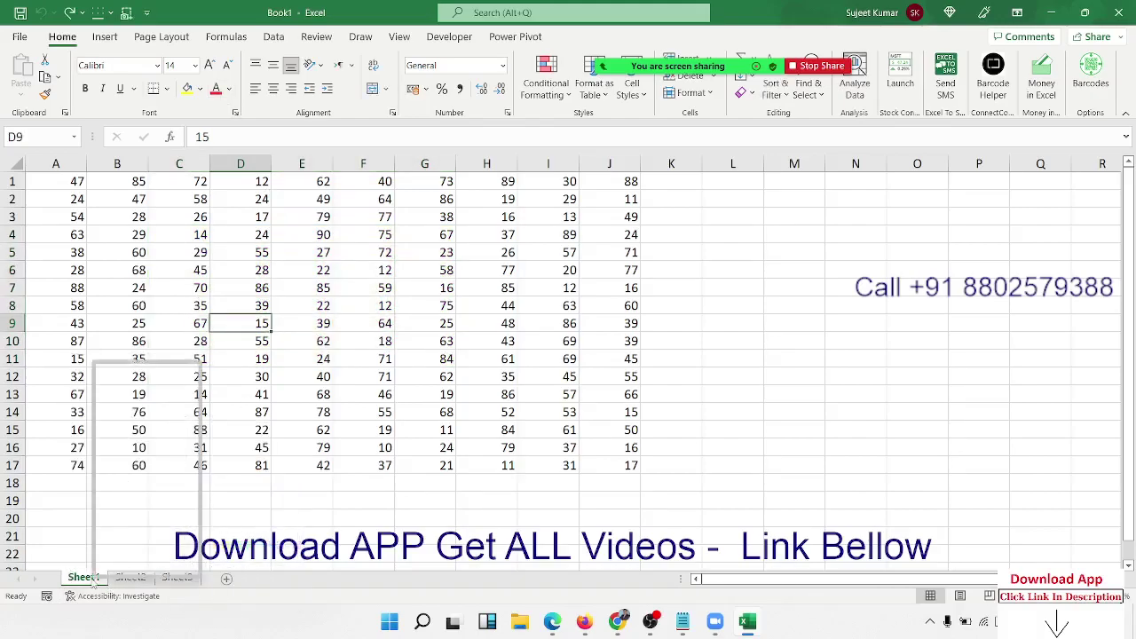
pyautogui.click(133, 480)
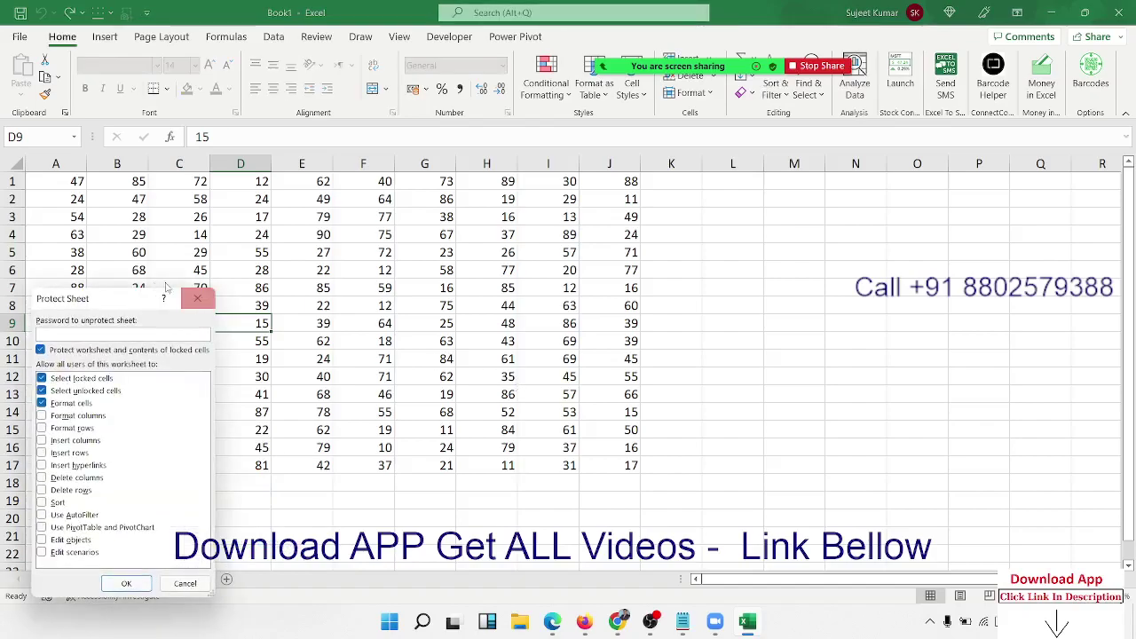
pyautogui.moveTo(75, 298); pyautogui.dragTo(557, 195)
pyautogui.click(523, 275)
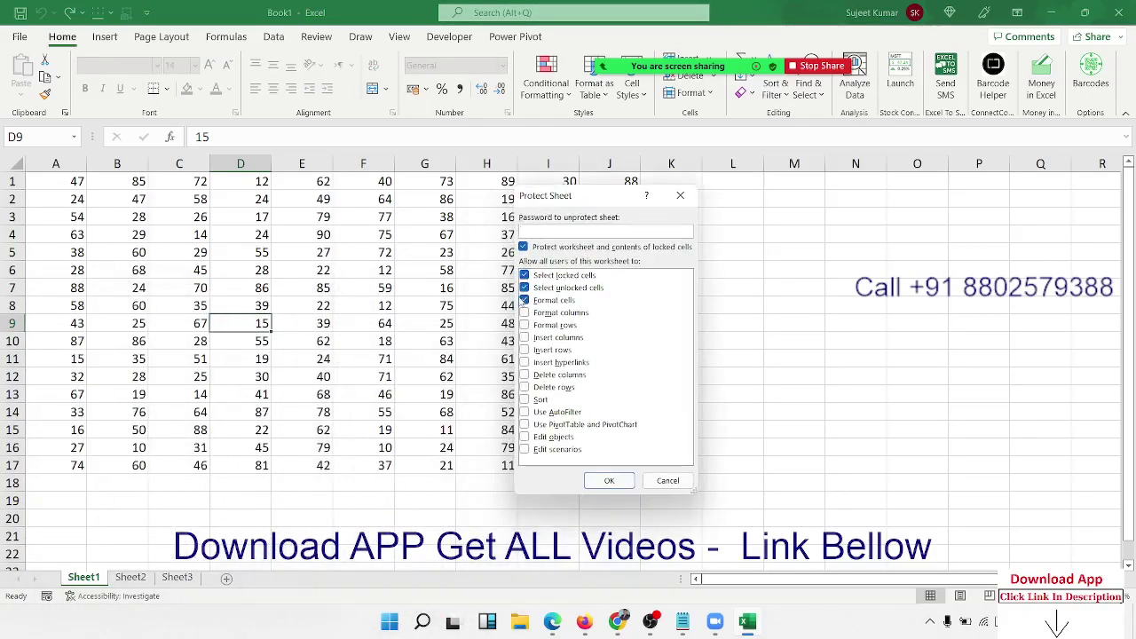
pyautogui.click(523, 300)
pyautogui.click(524, 288)
pyautogui.click(559, 288)
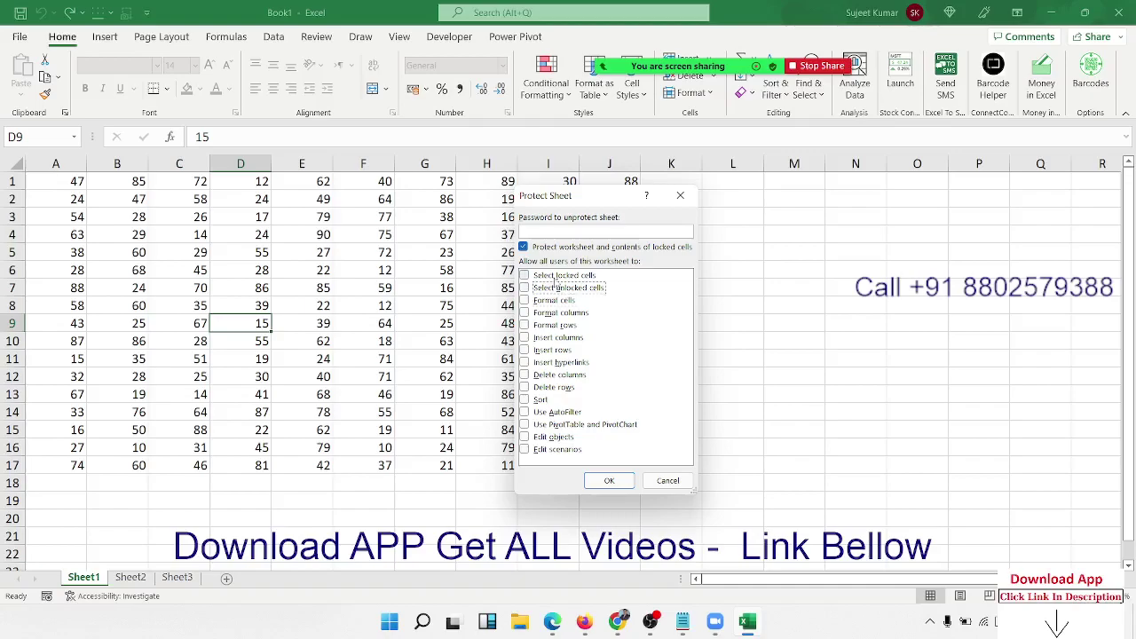
pyautogui.click(607, 481)
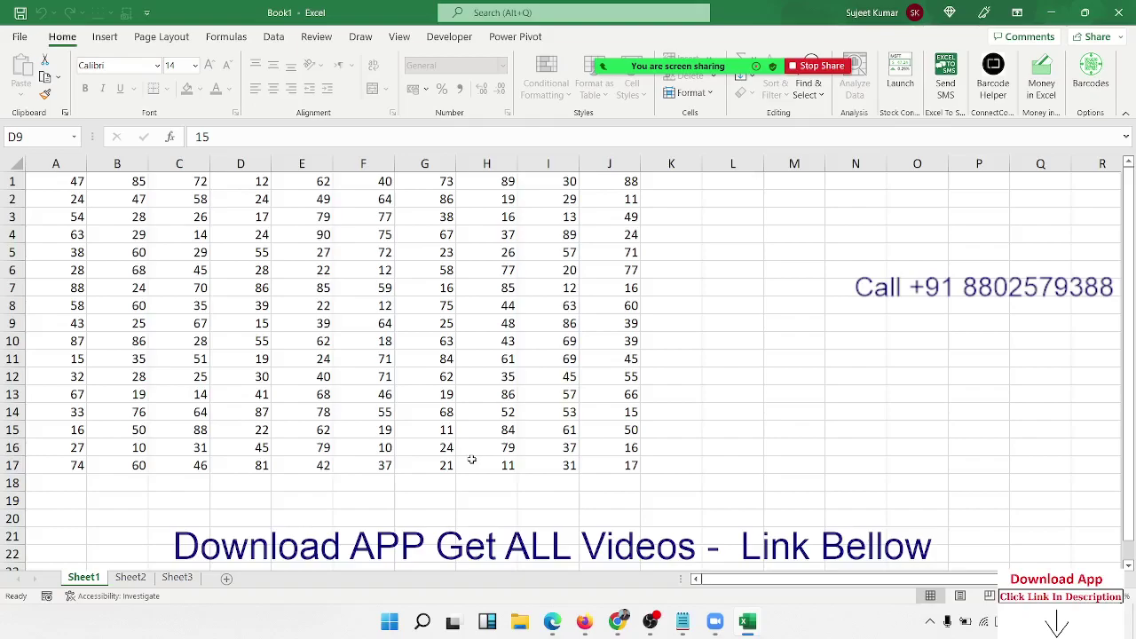
# On Sheet2, select the range C4:H13 and give it a yellow fill
pyautogui.click(132, 578)
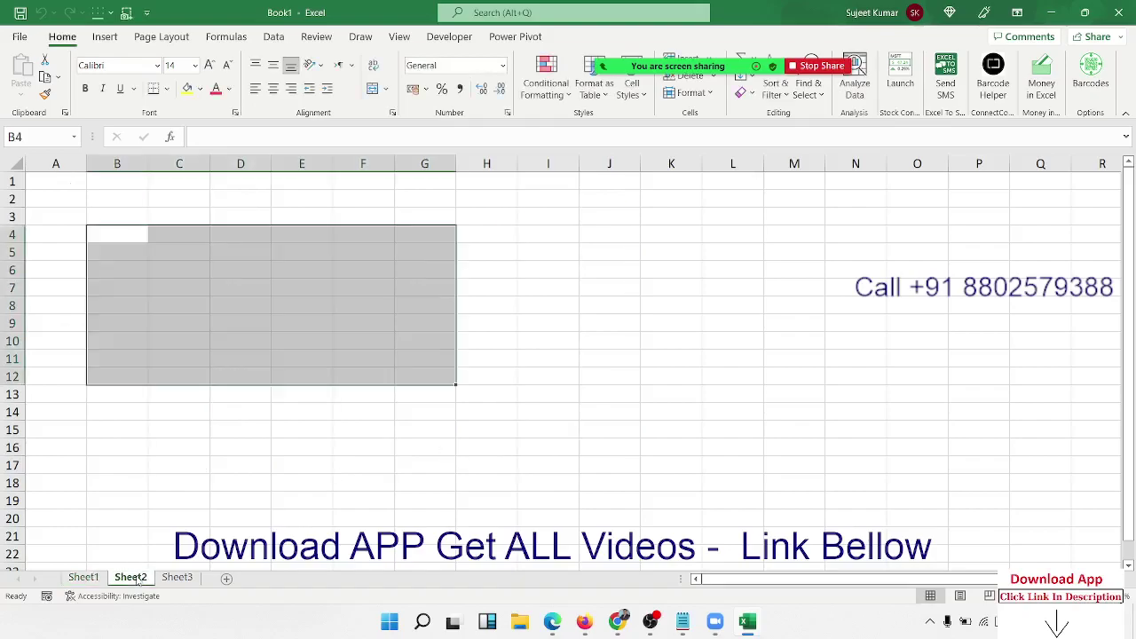
pyautogui.click(282, 427)
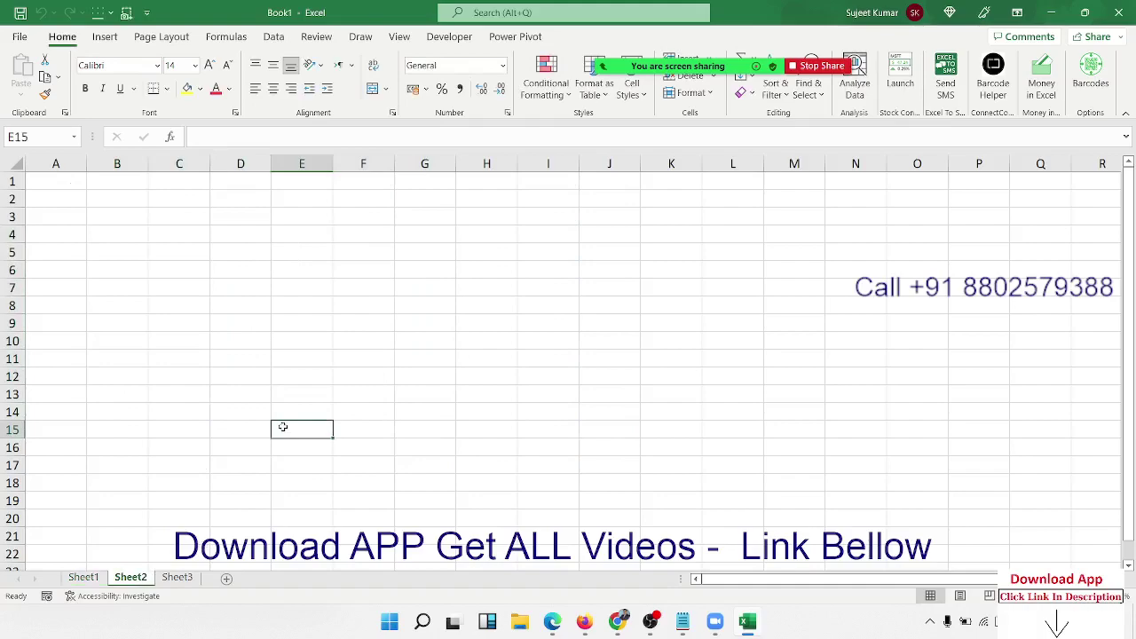
pyautogui.click(130, 219)
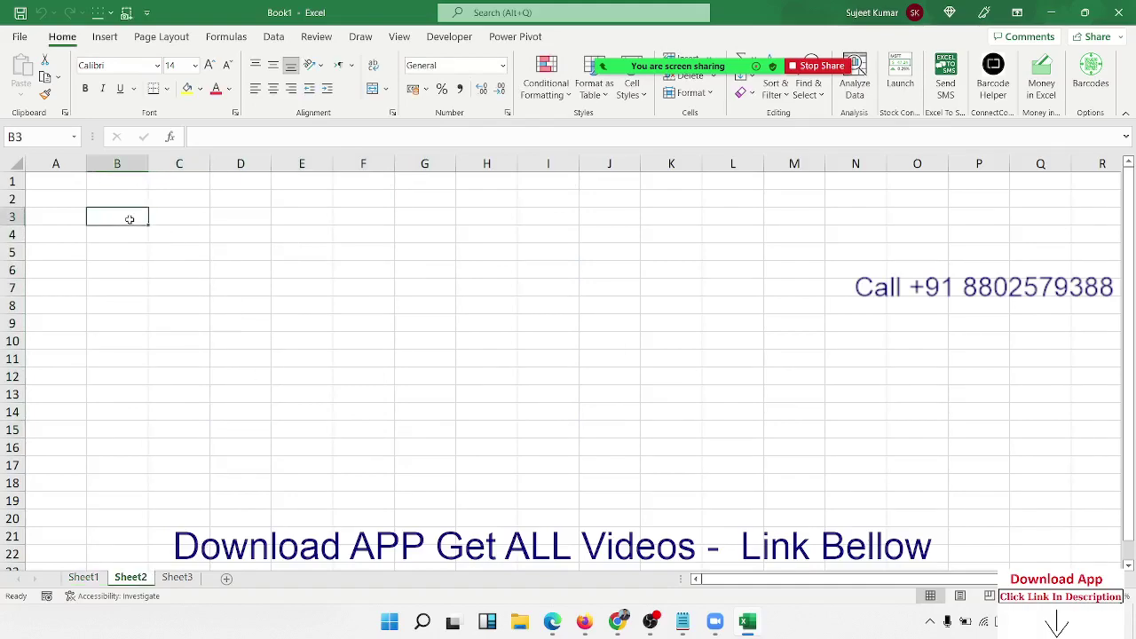
pyautogui.moveTo(129, 219); pyautogui.dragTo(417, 328)
pyautogui.click(423, 426)
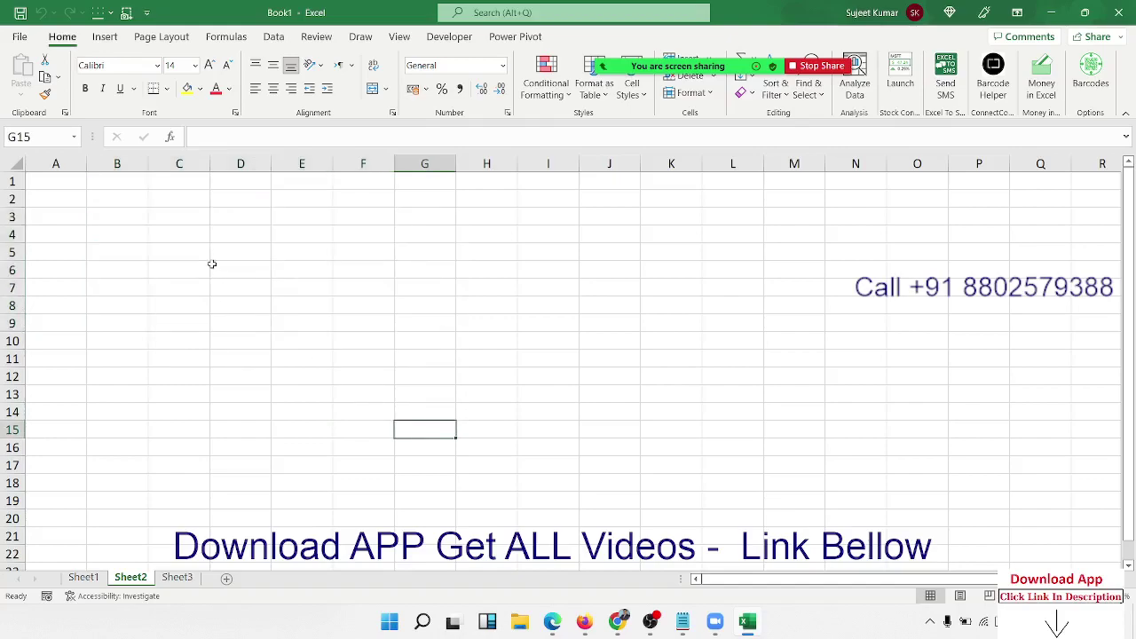
pyautogui.moveTo(180, 233); pyautogui.dragTo(482, 400)
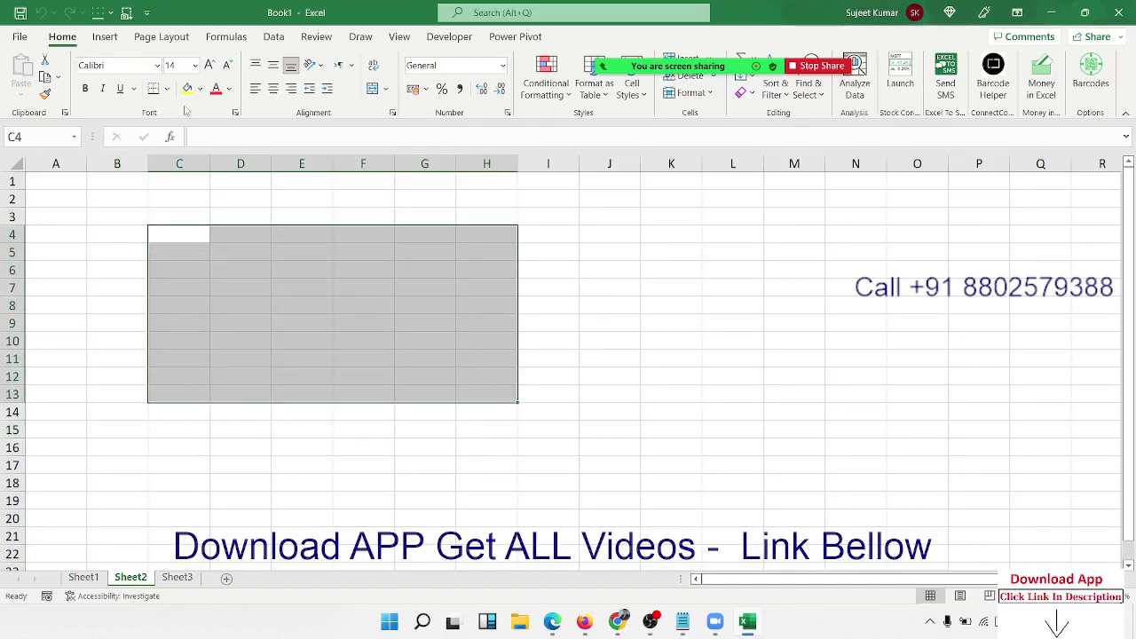
pyautogui.click(187, 88)
pyautogui.click(346, 455)
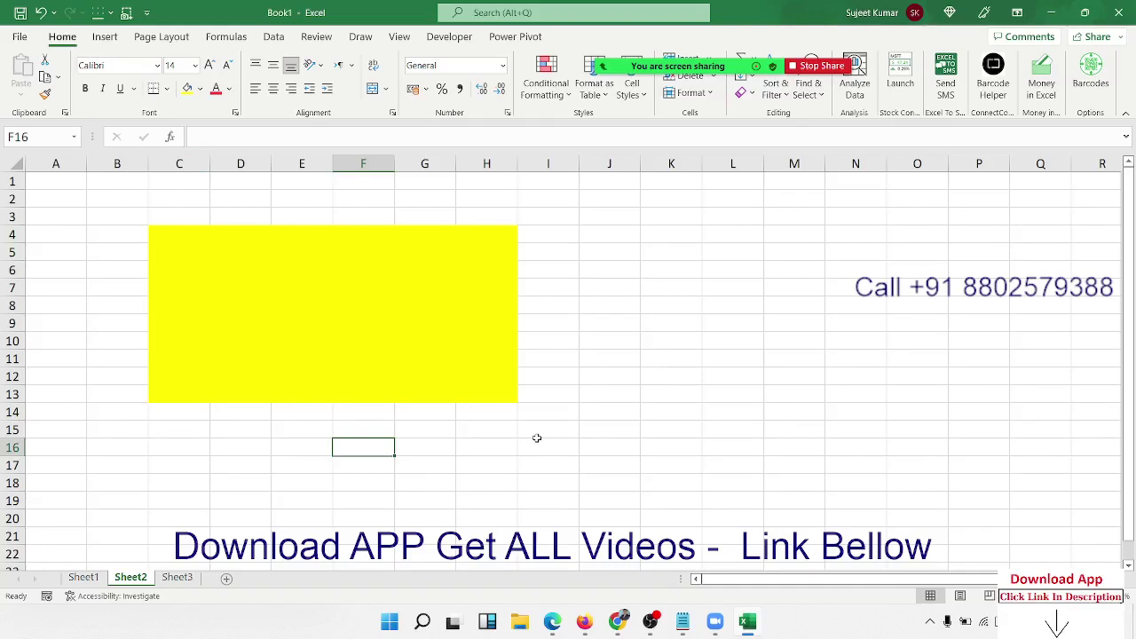
pyautogui.click(416, 362)
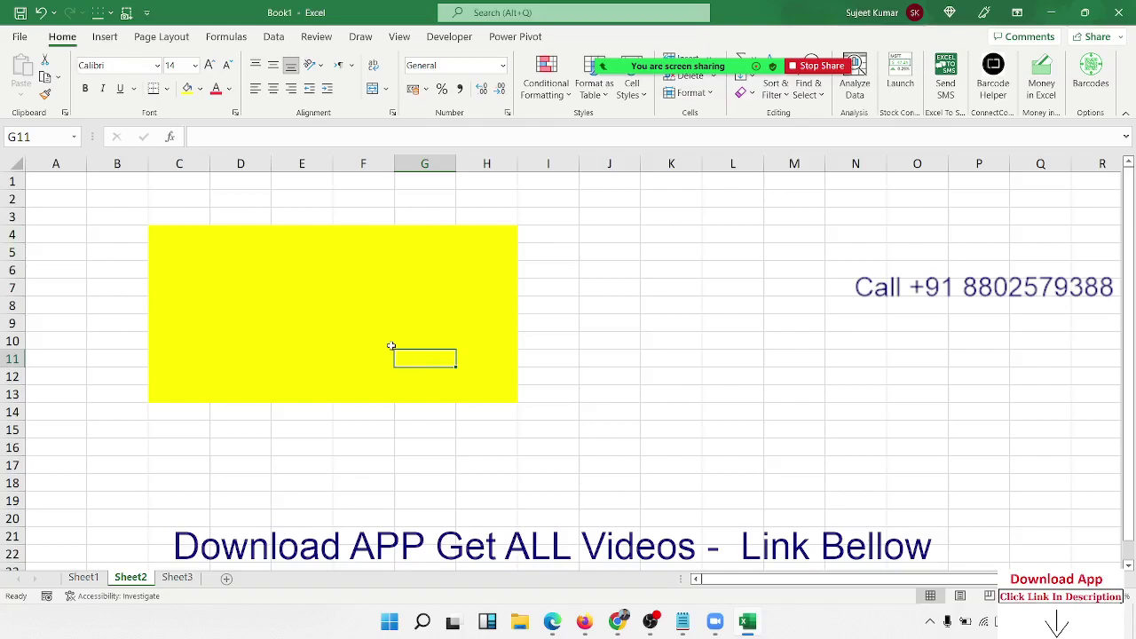
pyautogui.rightClick(138, 582)
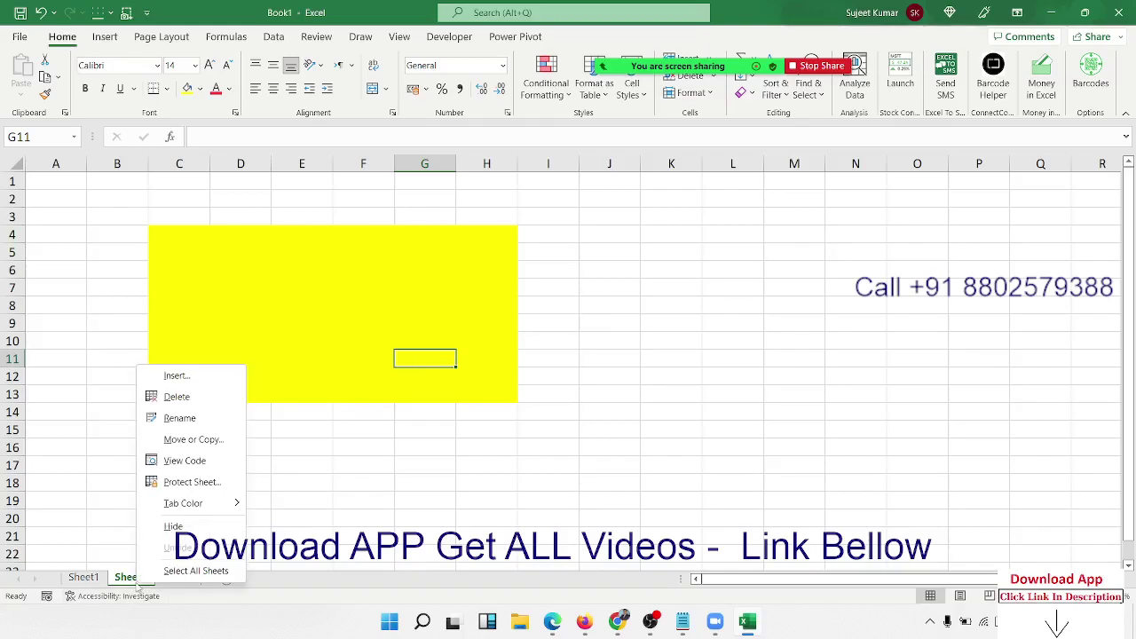
pyautogui.click(188, 494)
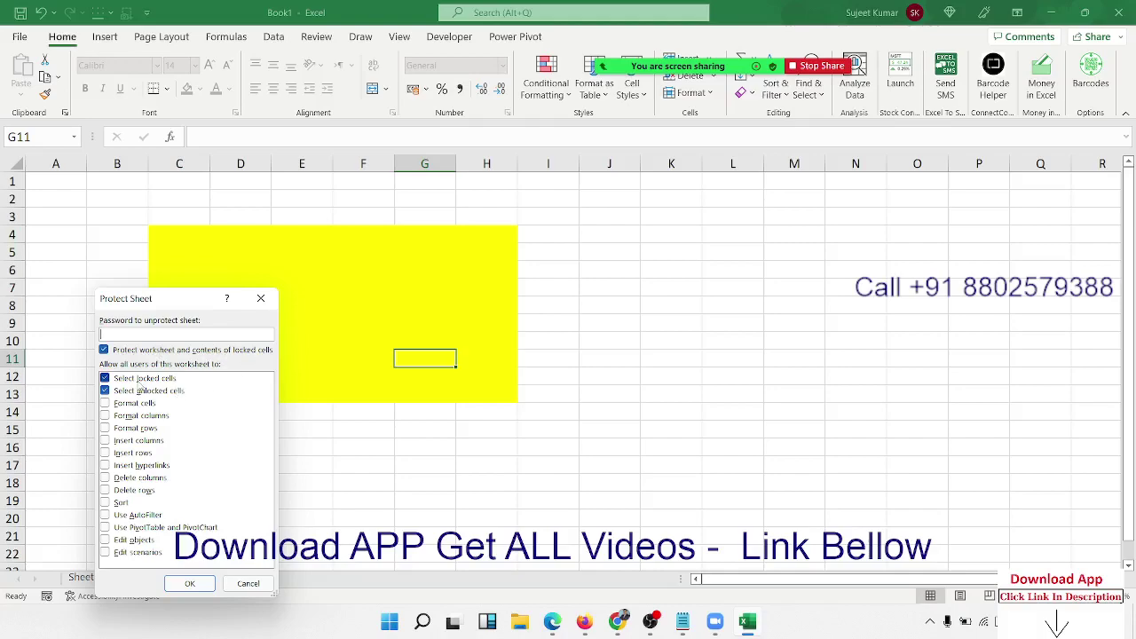
pyautogui.click(263, 300)
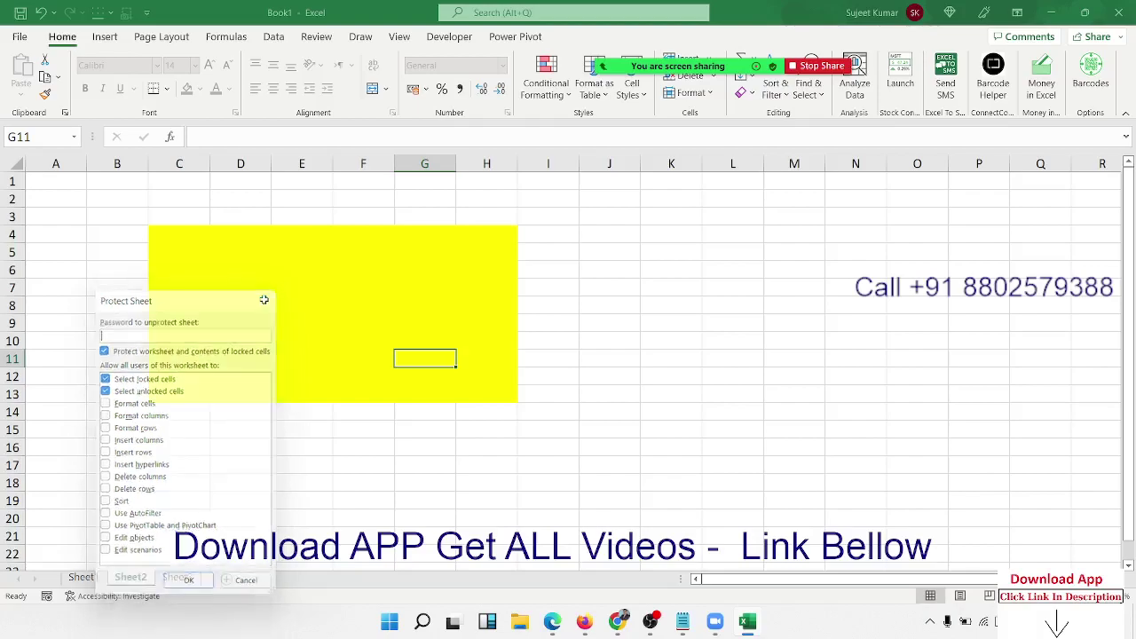
pyautogui.click(185, 237)
# Toggle the Locked protection setting for cell C4, leaving it locked
pyautogui.rightClick(186, 236)
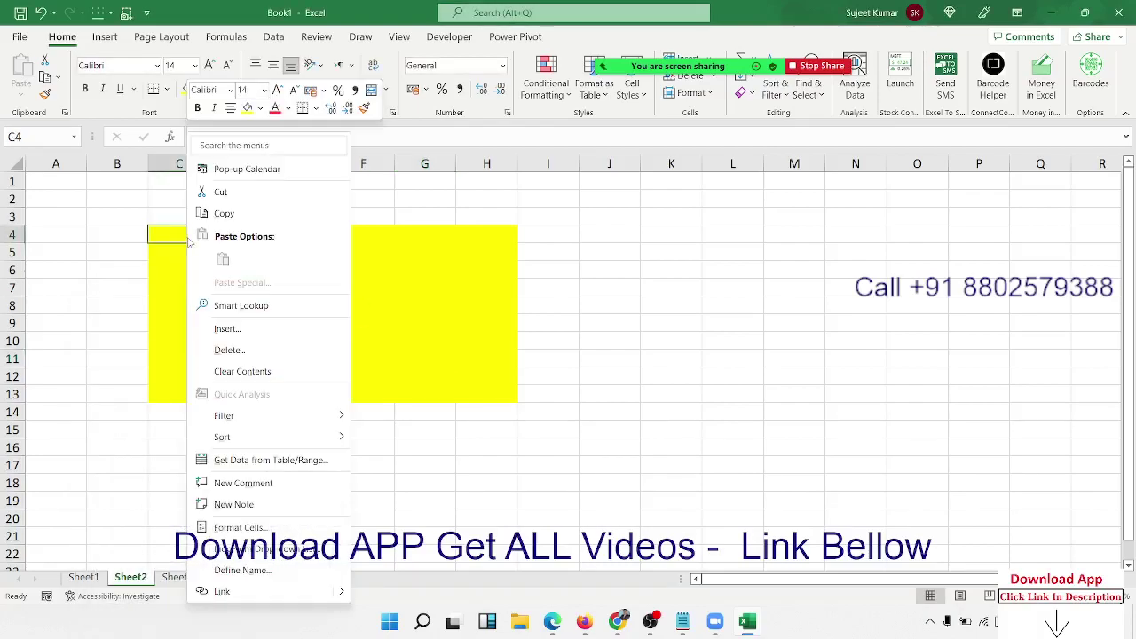
pyautogui.click(293, 529)
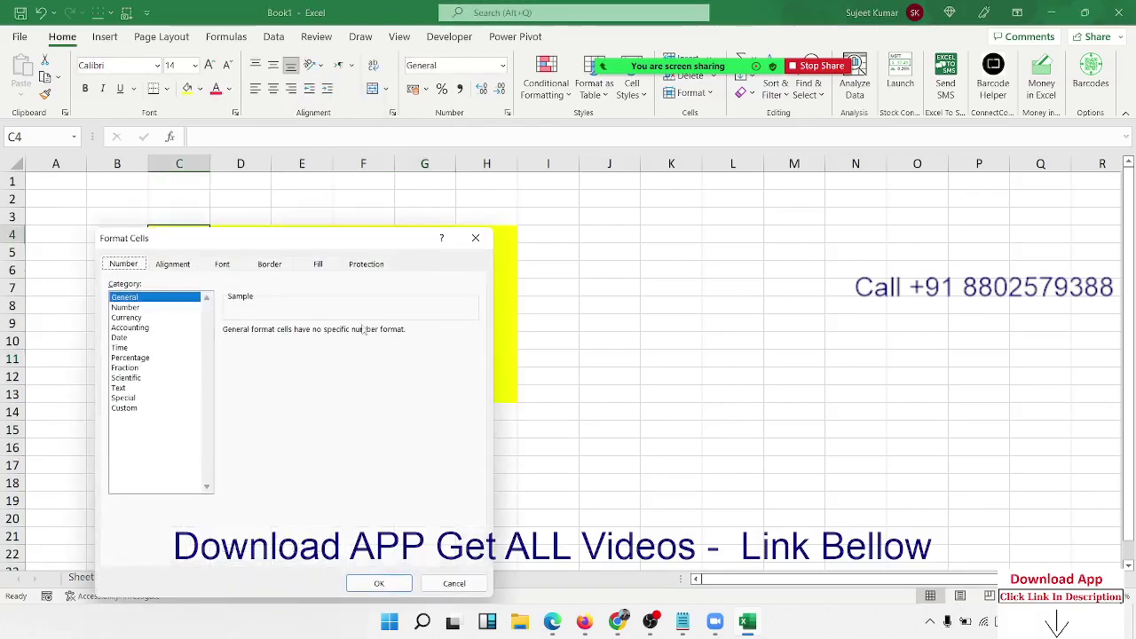
pyautogui.click(365, 264)
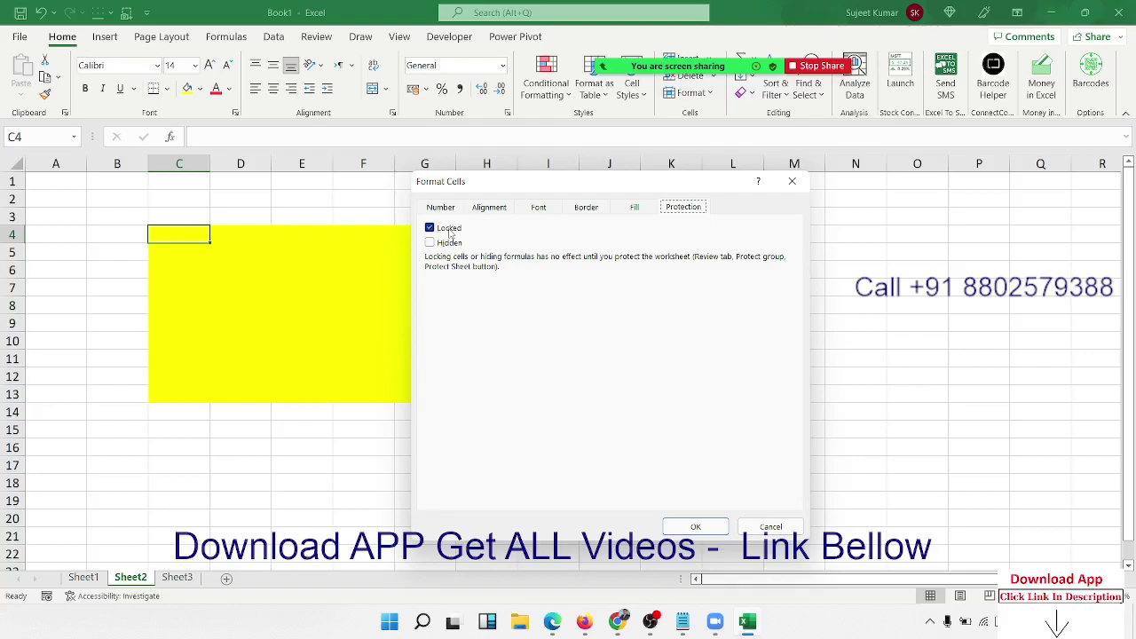
pyautogui.click(449, 231)
pyautogui.click(449, 232)
pyautogui.click(449, 232)
pyautogui.click(449, 232)
pyautogui.press('Return')
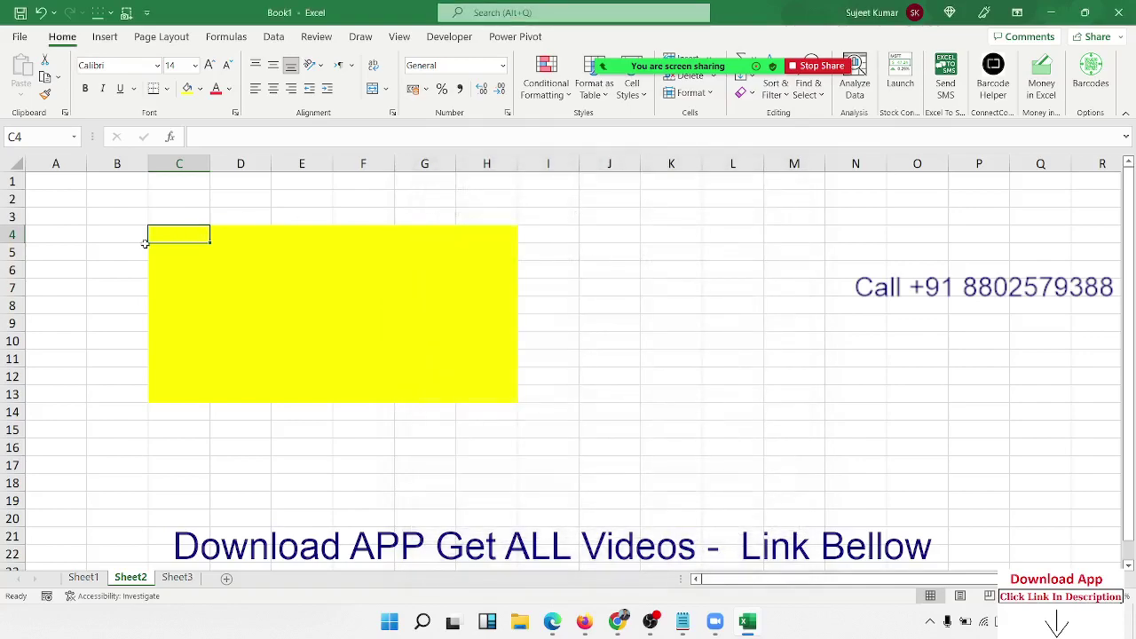
# Clear the Locked setting for the whole yellow range C4:H13
pyautogui.moveTo(174, 232); pyautogui.dragTo(490, 402)
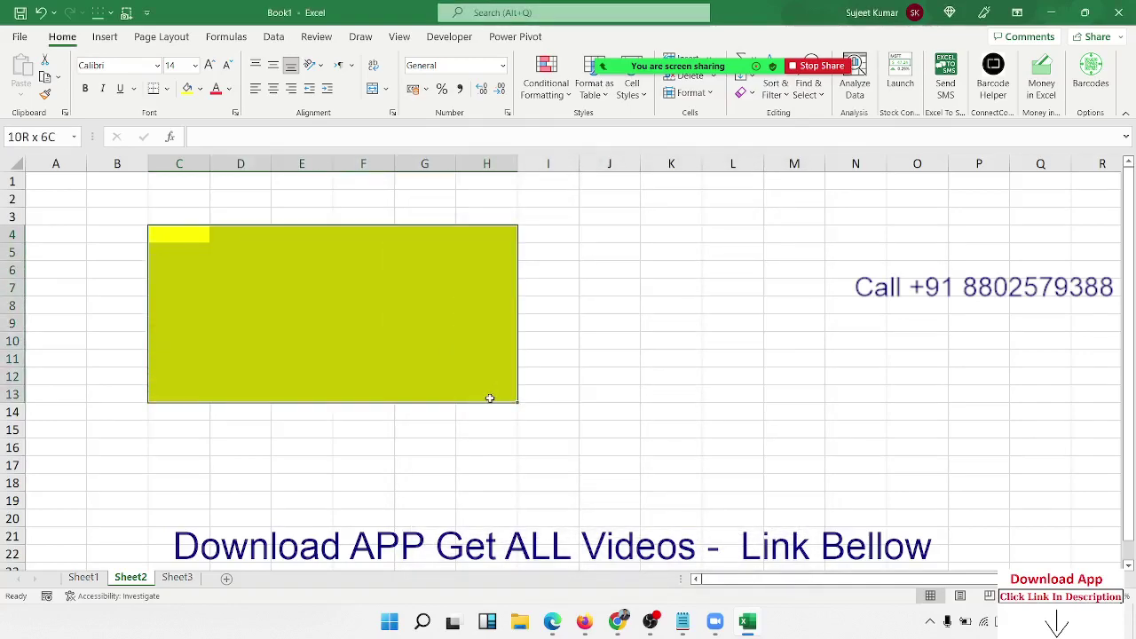
pyautogui.rightClick(432, 334)
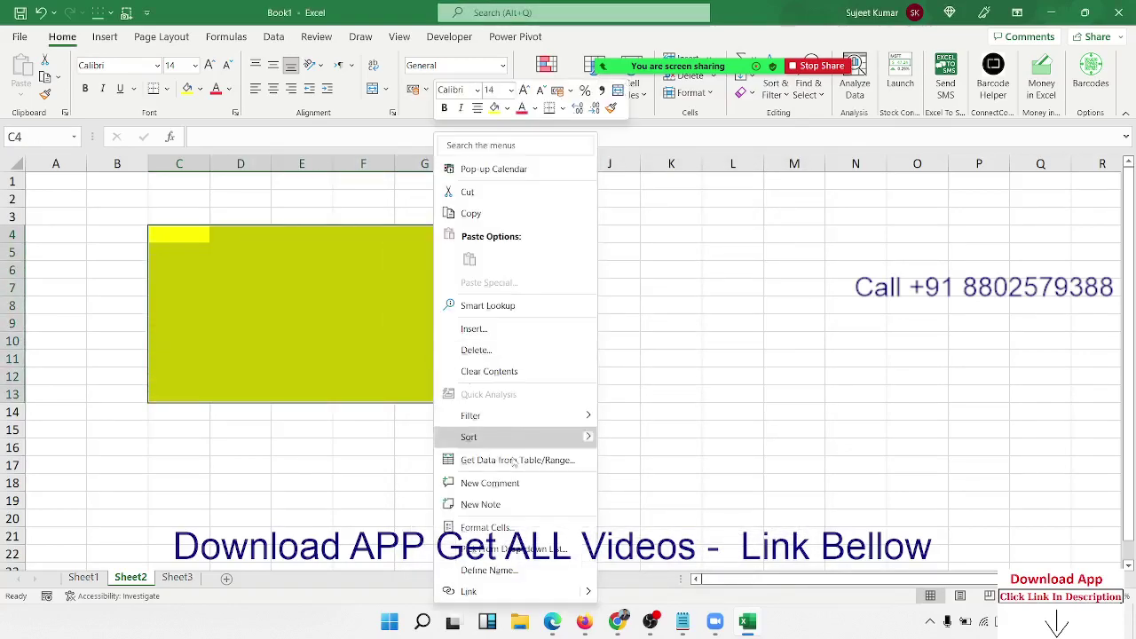
pyautogui.click(516, 528)
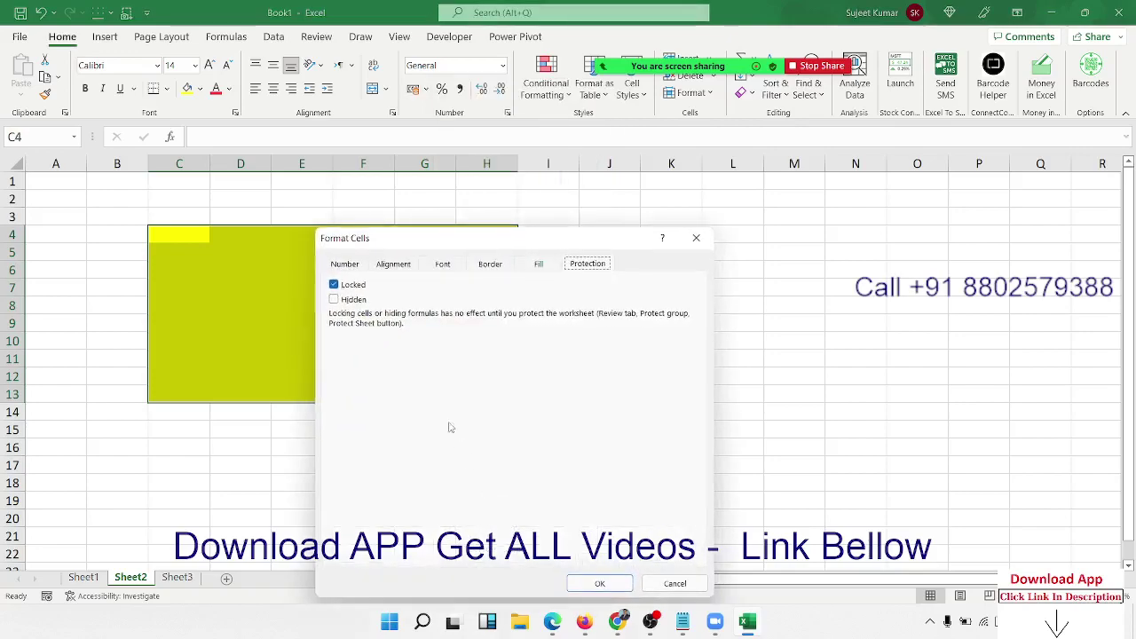
pyautogui.click(334, 288)
pyautogui.click(610, 588)
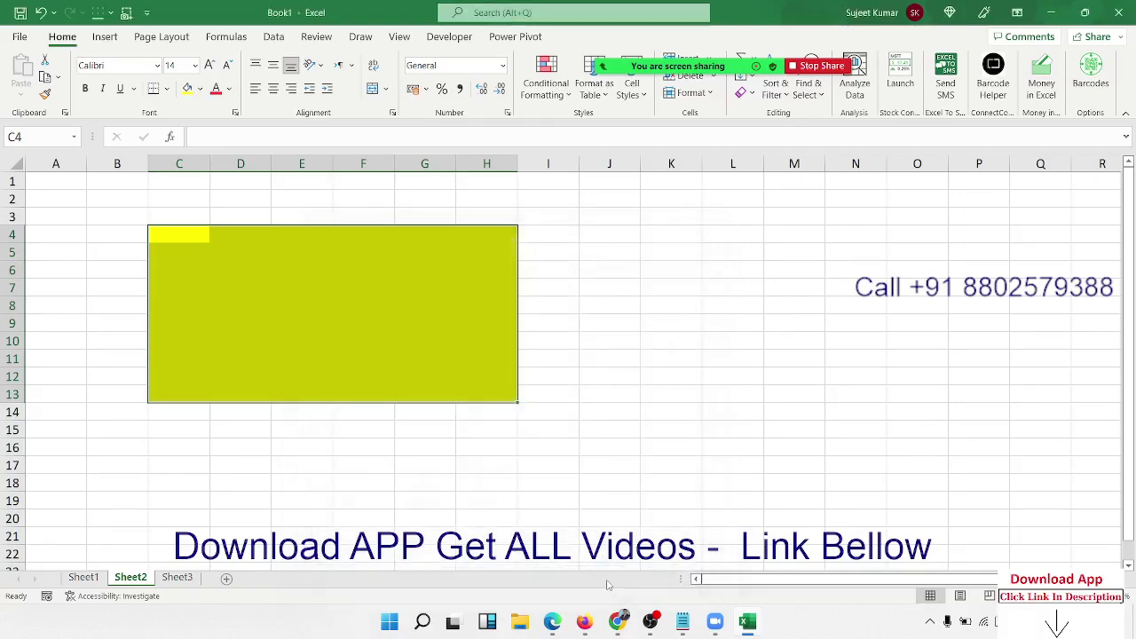
# Protect Sheet2 with a password, confirming it
pyautogui.click(362, 453)
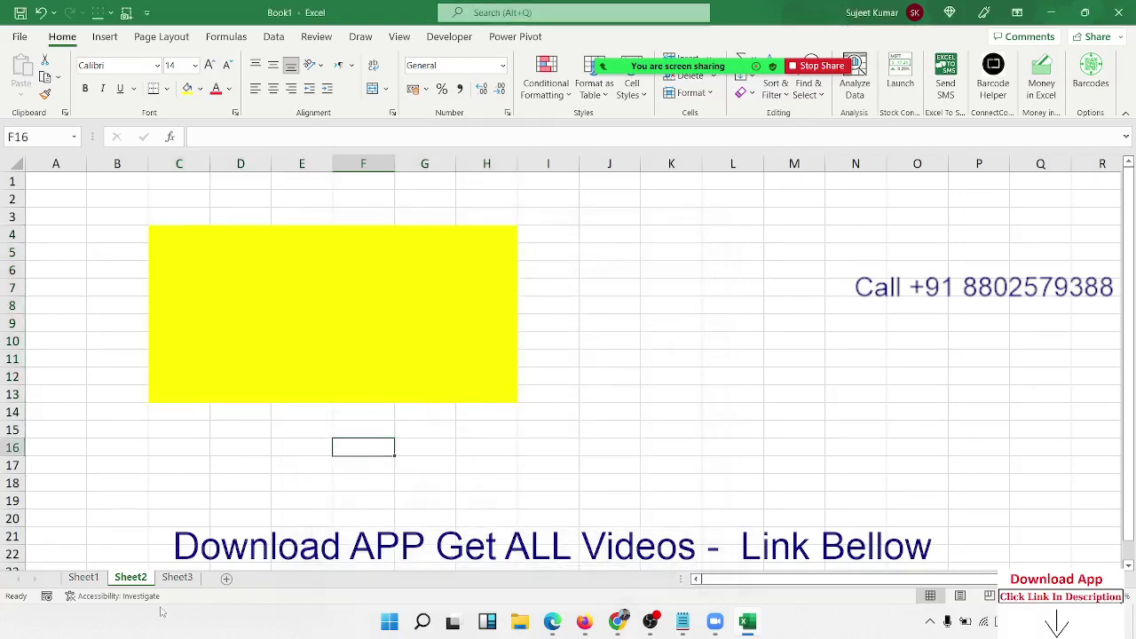
pyautogui.rightClick(130, 582)
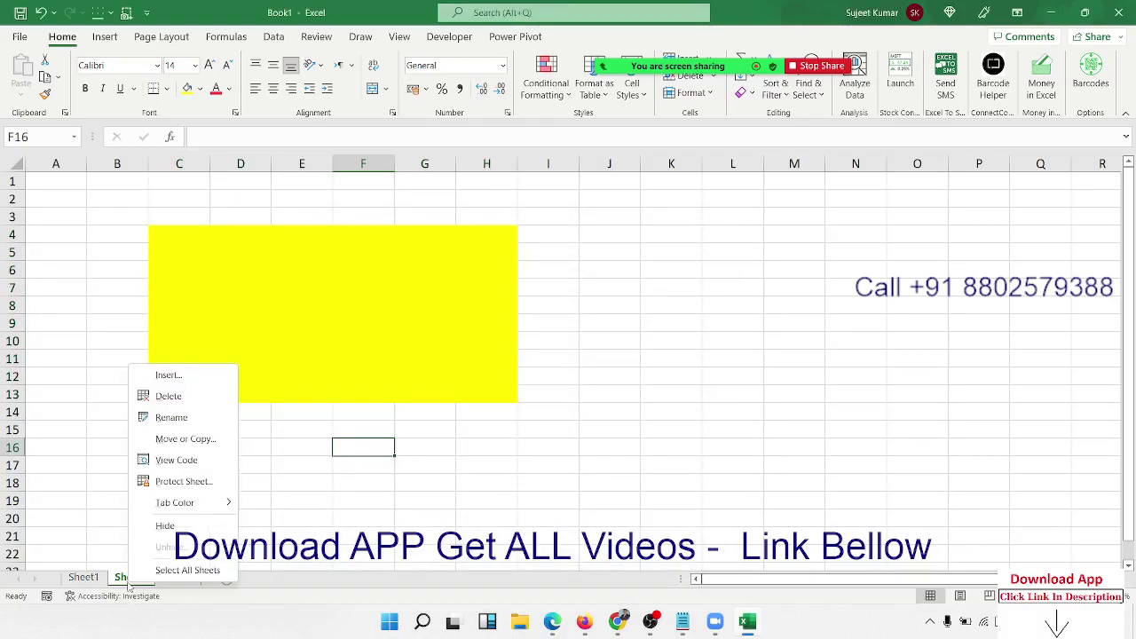
pyautogui.click(183, 481)
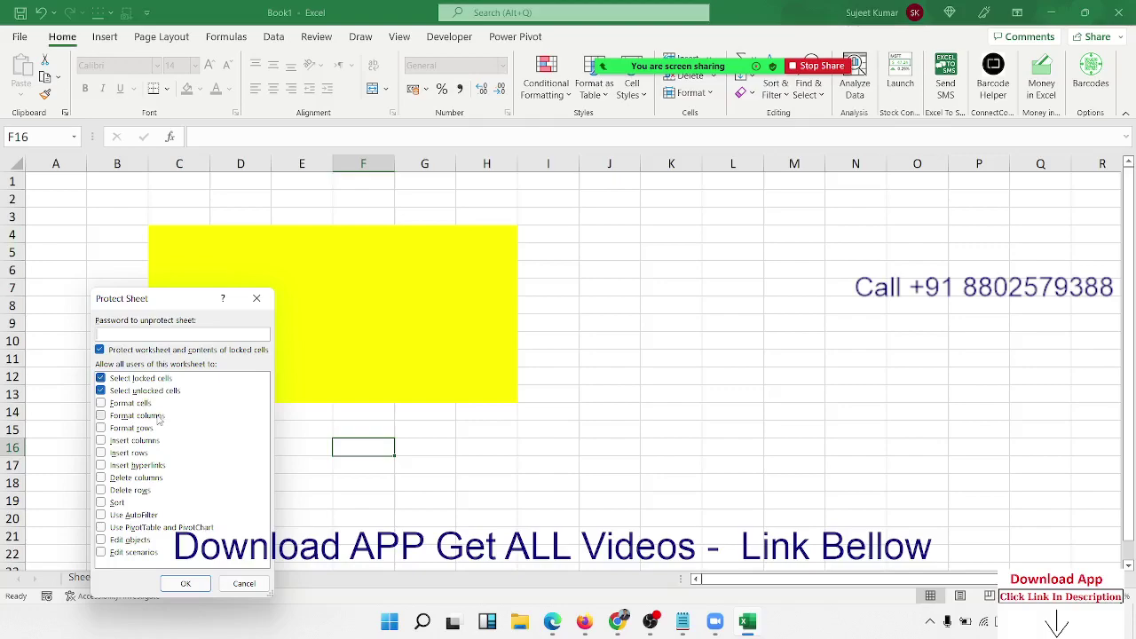
pyautogui.write('1')
pyautogui.press('Return')
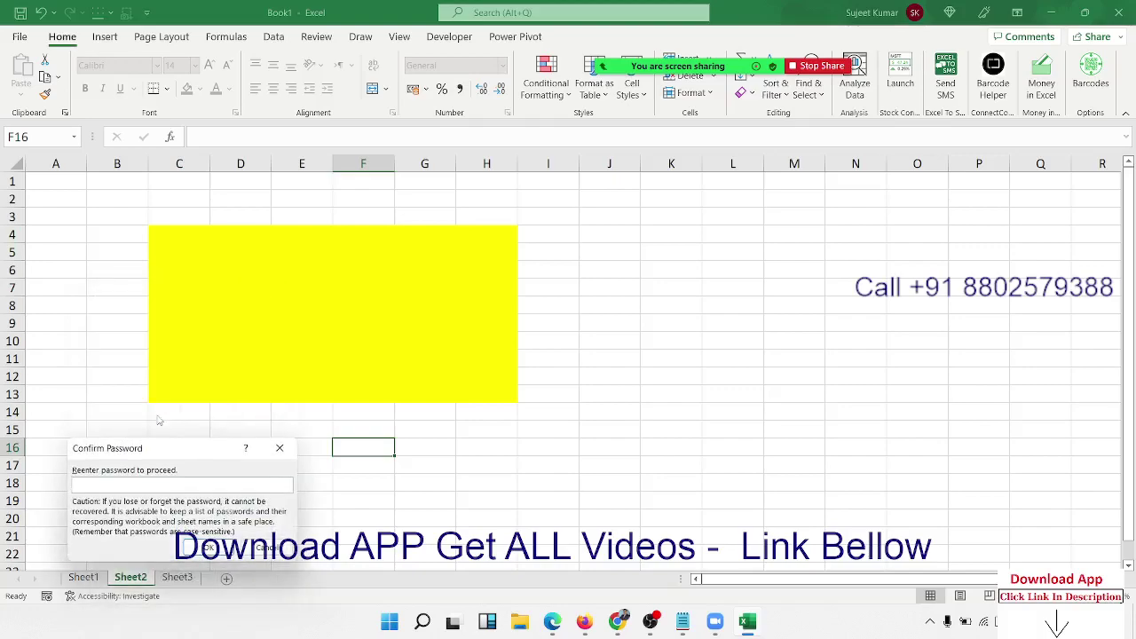
pyautogui.write('1')
pyautogui.press('Return')
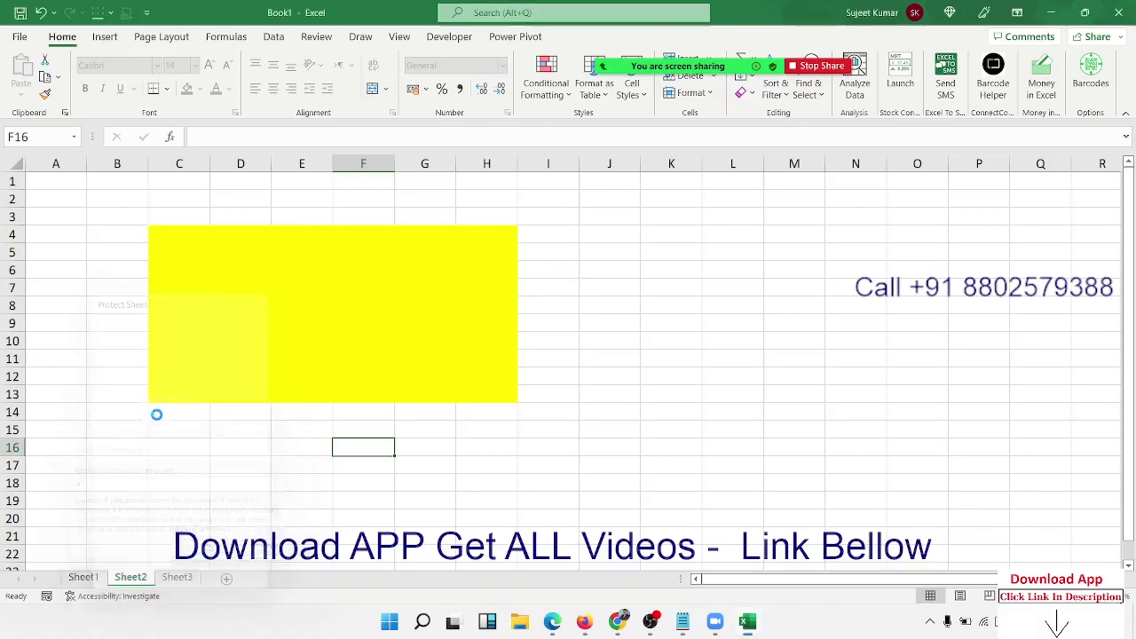
# Confirm a locked cell is refused, type h, f and g into unlocked block cells, then go to Sheet3
pyautogui.doubleClick(181, 431)
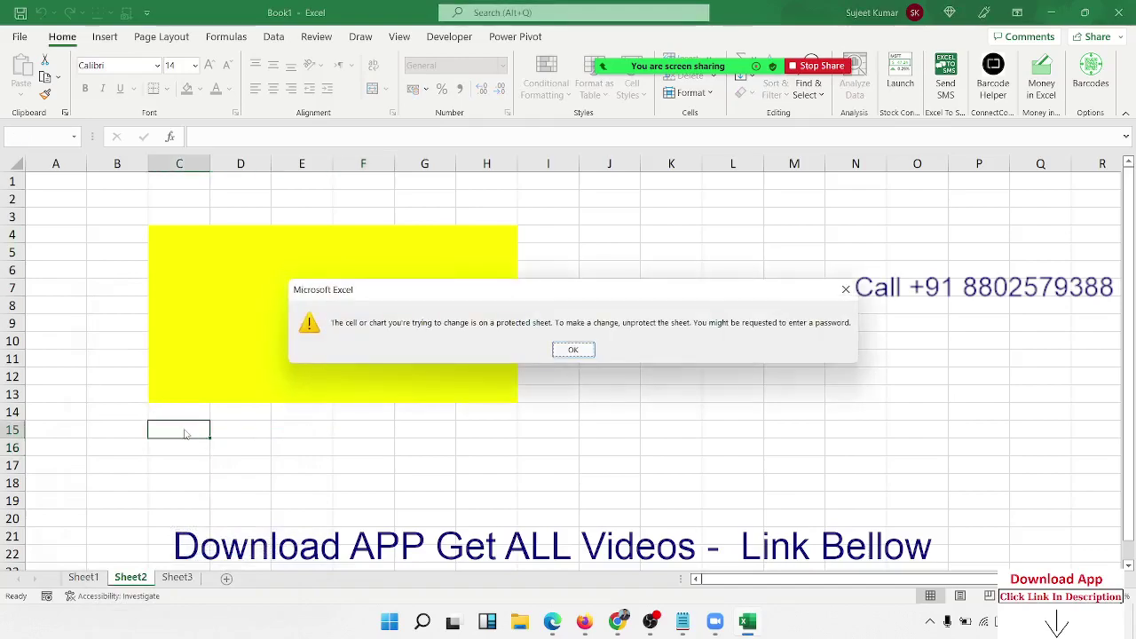
pyautogui.click(581, 348)
pyautogui.click(373, 348)
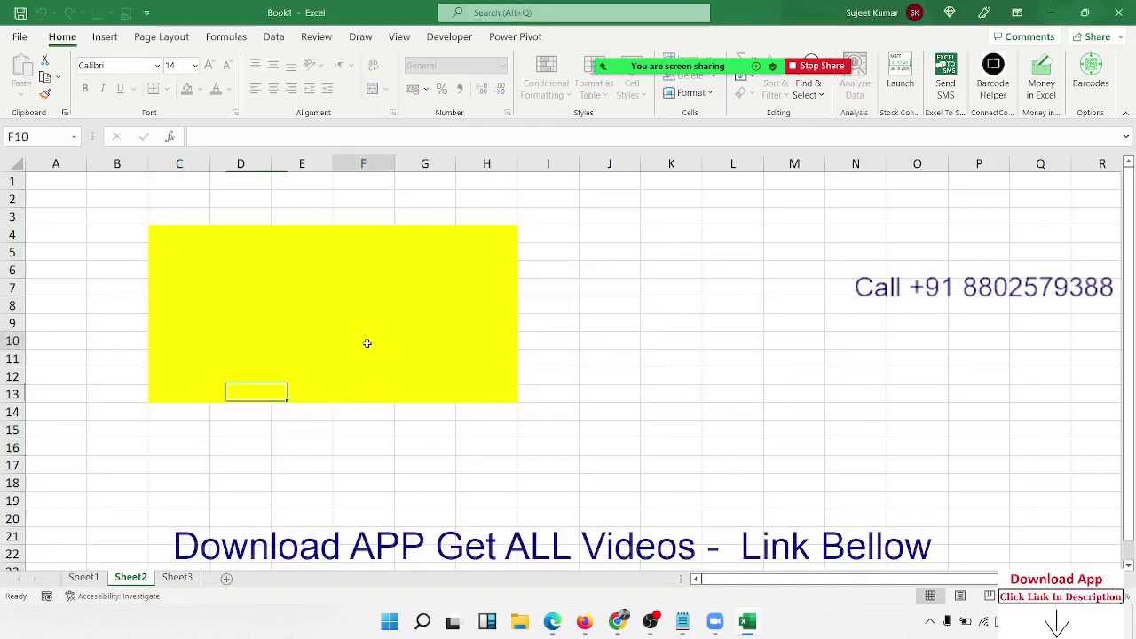
pyautogui.write('h')
pyautogui.click(264, 271)
pyautogui.write('f')
pyautogui.click(360, 285)
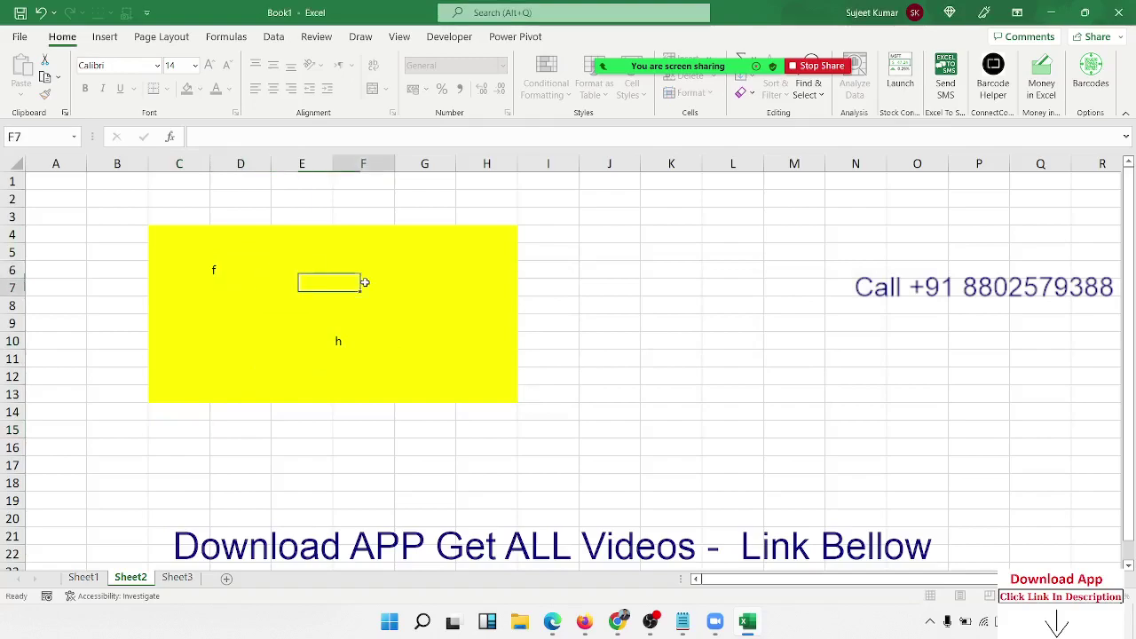
pyautogui.write('g')
pyautogui.click(406, 390)
pyautogui.write('g')
pyautogui.click(229, 389)
pyautogui.write('g')
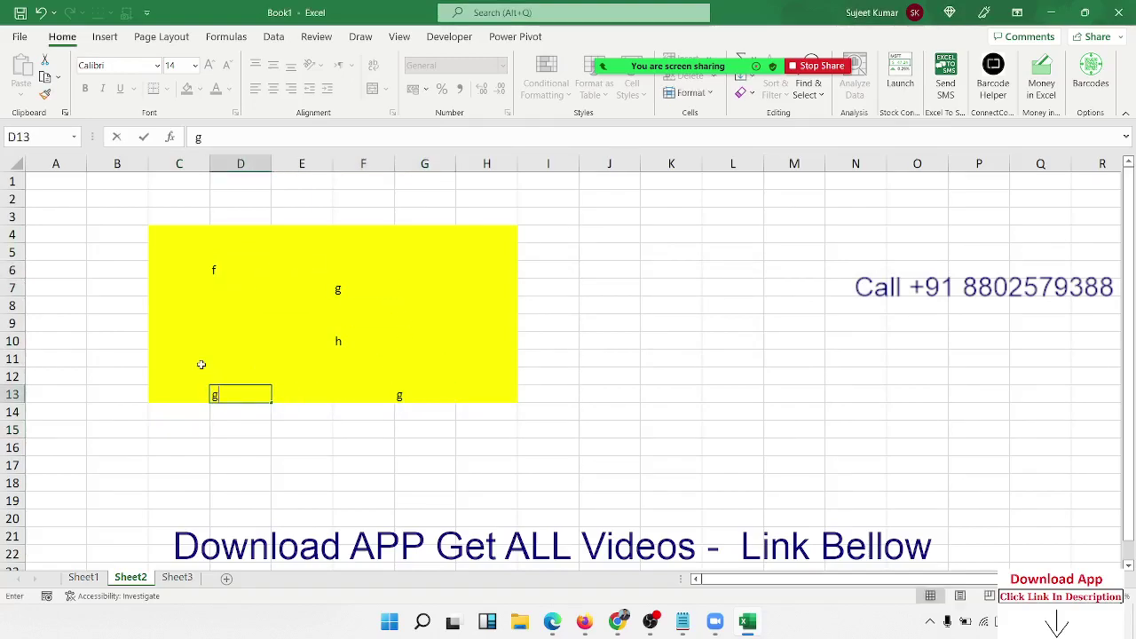
pyautogui.click(178, 341)
pyautogui.write('g')
pyautogui.click(198, 260)
pyautogui.write('g')
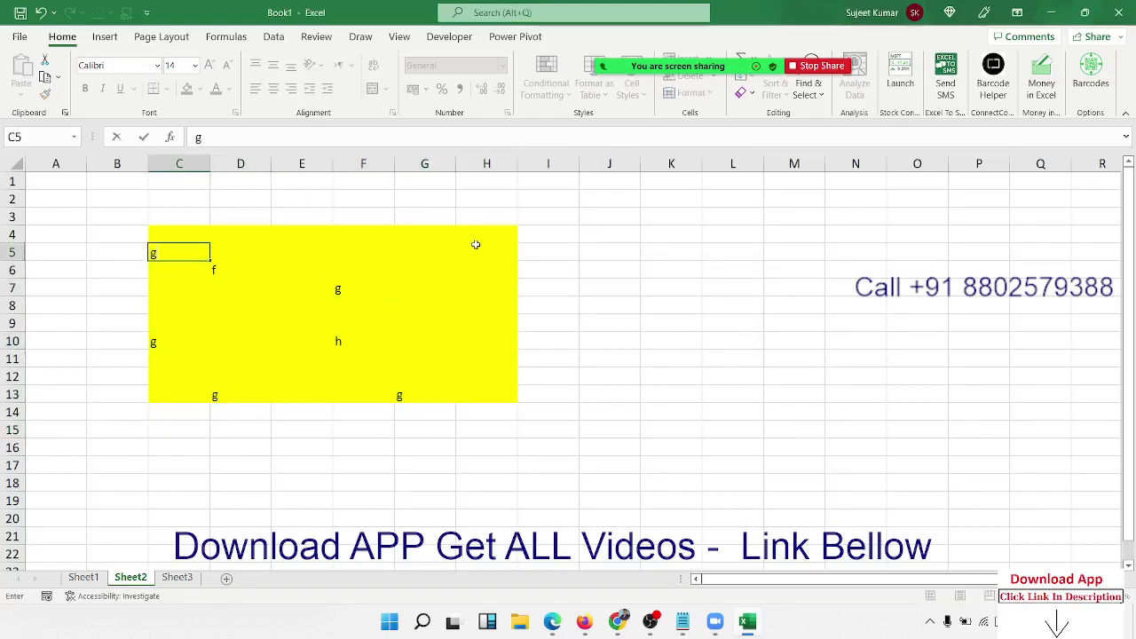
pyautogui.click(475, 253)
pyautogui.write('g')
pyautogui.click(497, 326)
pyautogui.write('g')
pyautogui.click(496, 387)
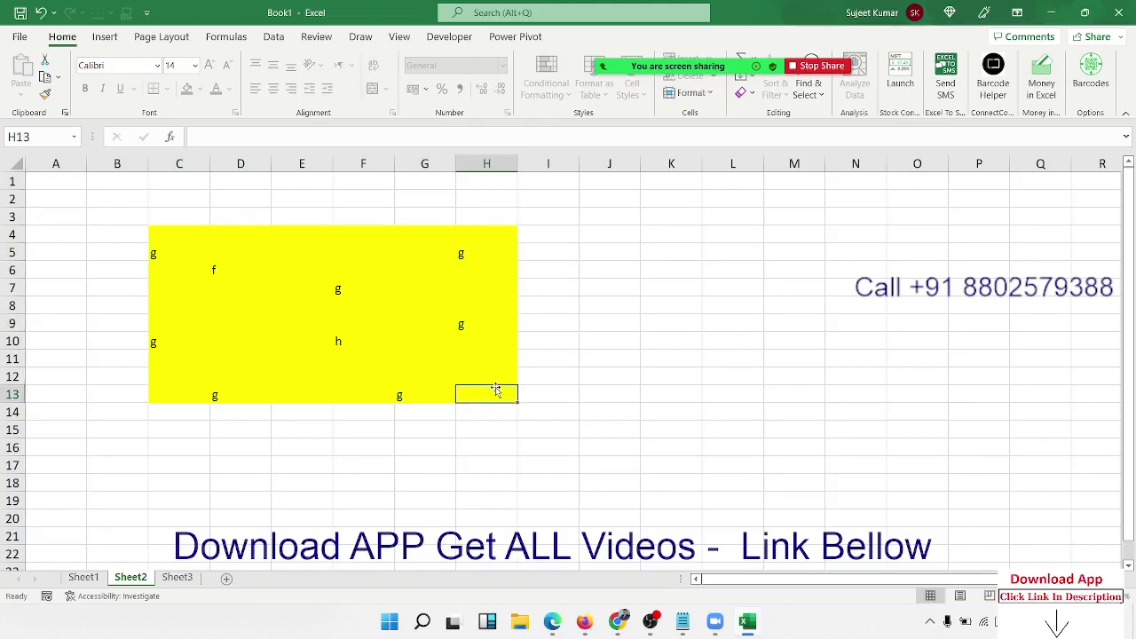
pyautogui.click(177, 577)
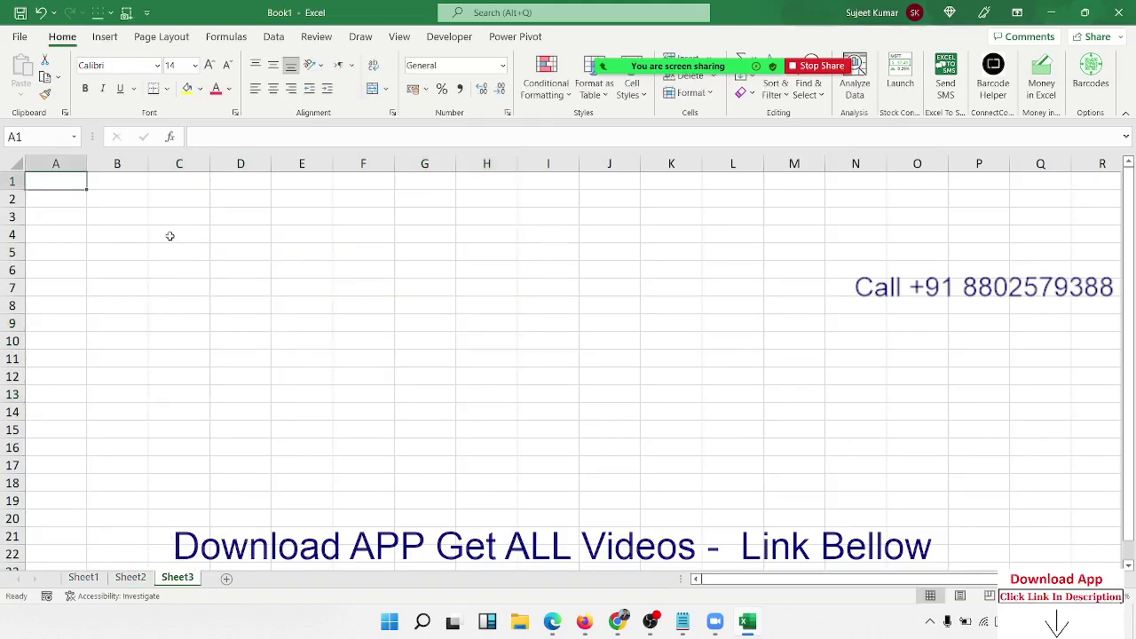
# Fill C4:H13 on Sheet3 with red, then select the entire worksheet
pyautogui.moveTo(179, 232); pyautogui.dragTo(213, 256)
pyautogui.moveTo(443, 361); pyautogui.dragTo(507, 398)
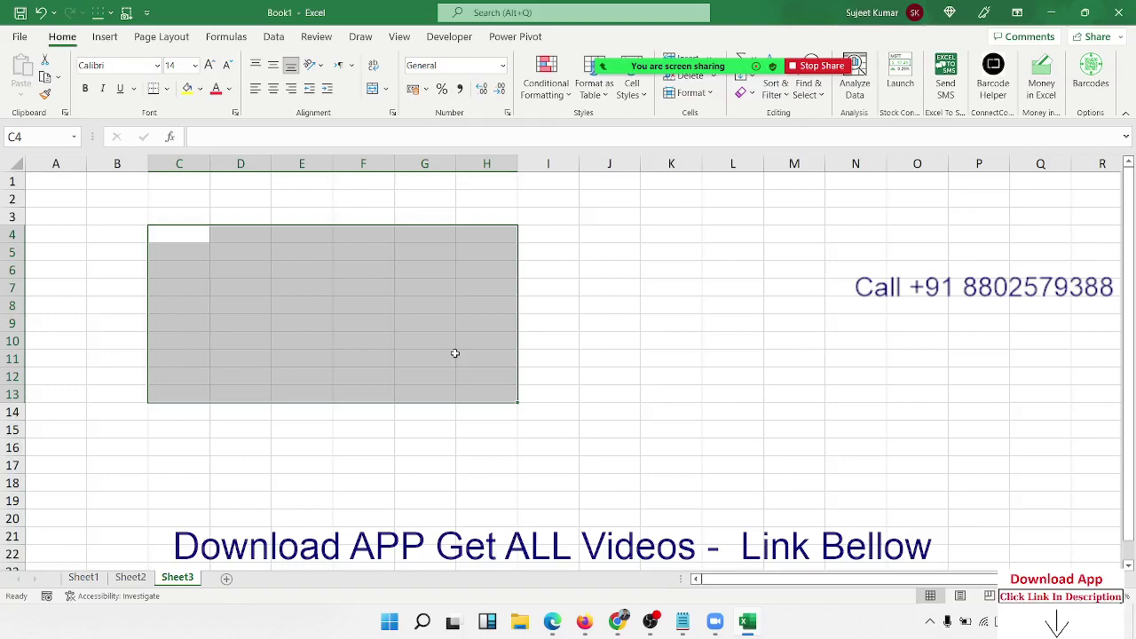
pyautogui.click(201, 90)
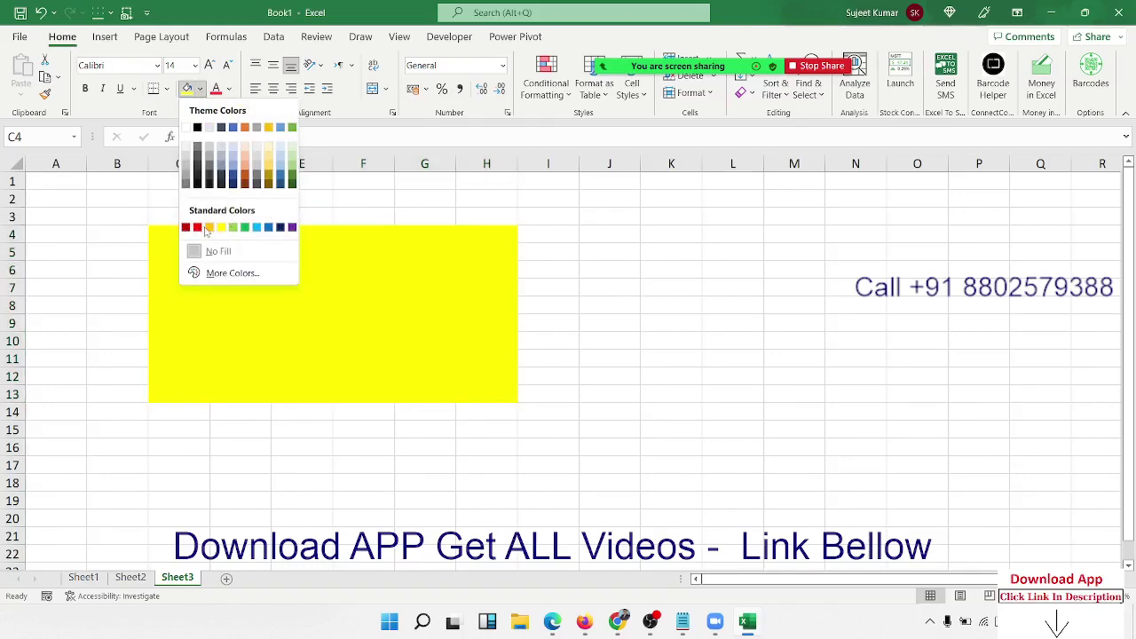
pyautogui.click(197, 227)
pyautogui.click(106, 213)
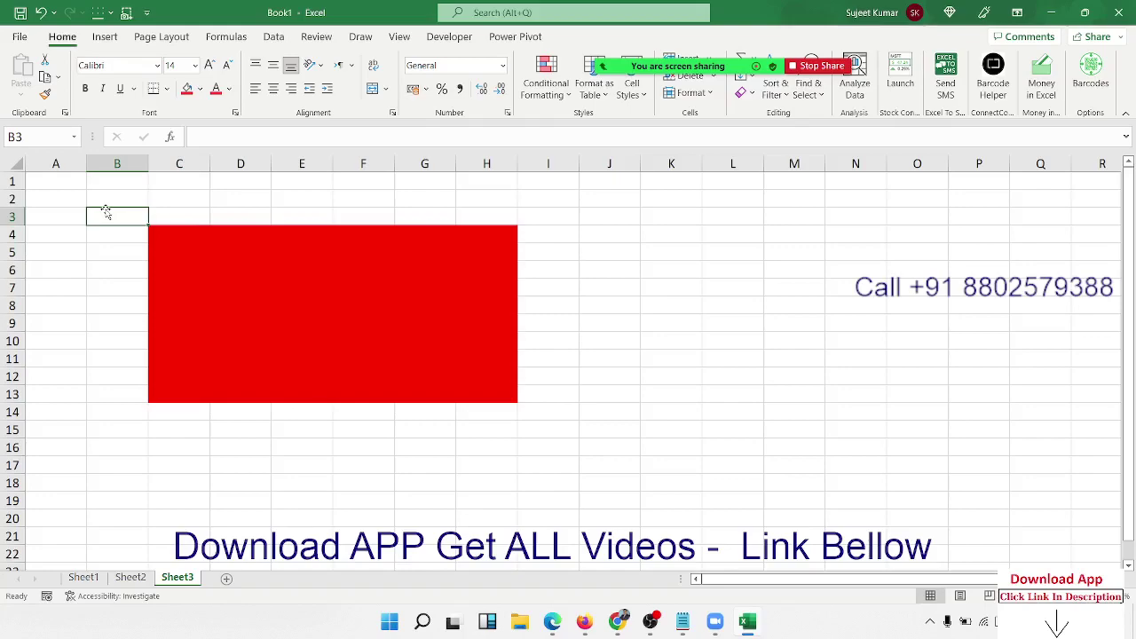
pyautogui.click(18, 164)
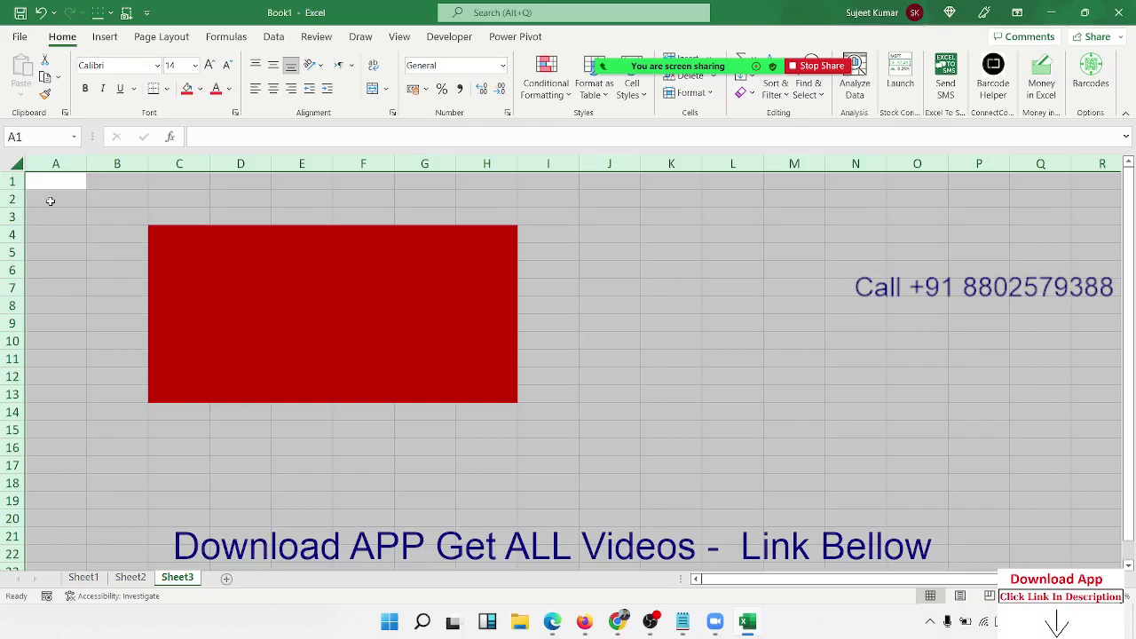
# Unlock every cell on Sheet3 via Format Cells protection
pyautogui.rightClick(51, 201)
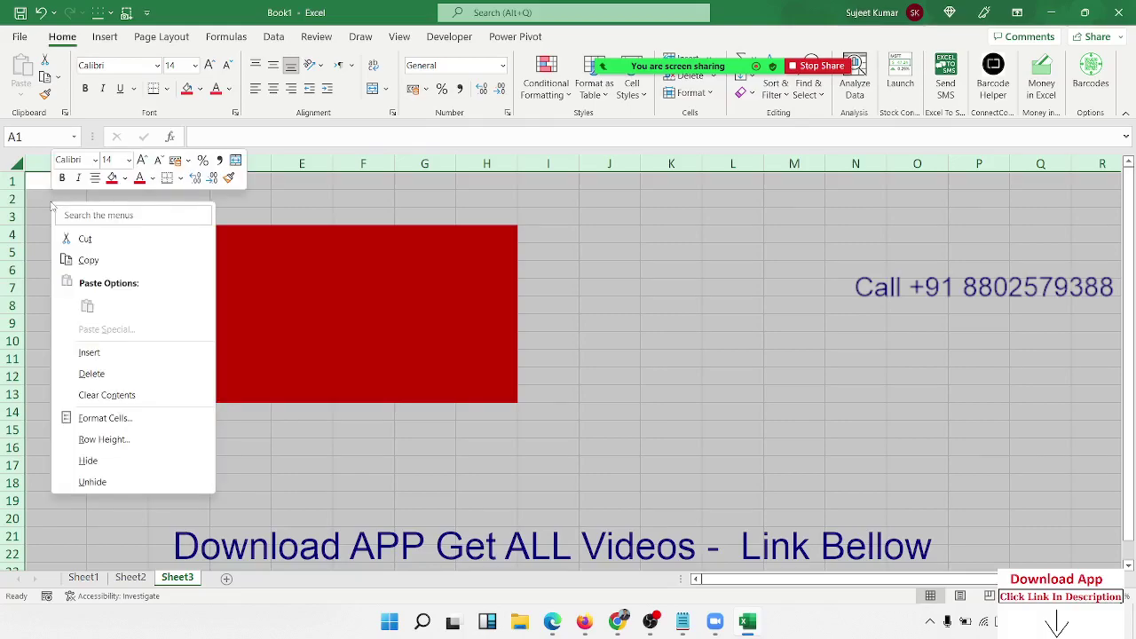
pyautogui.click(148, 427)
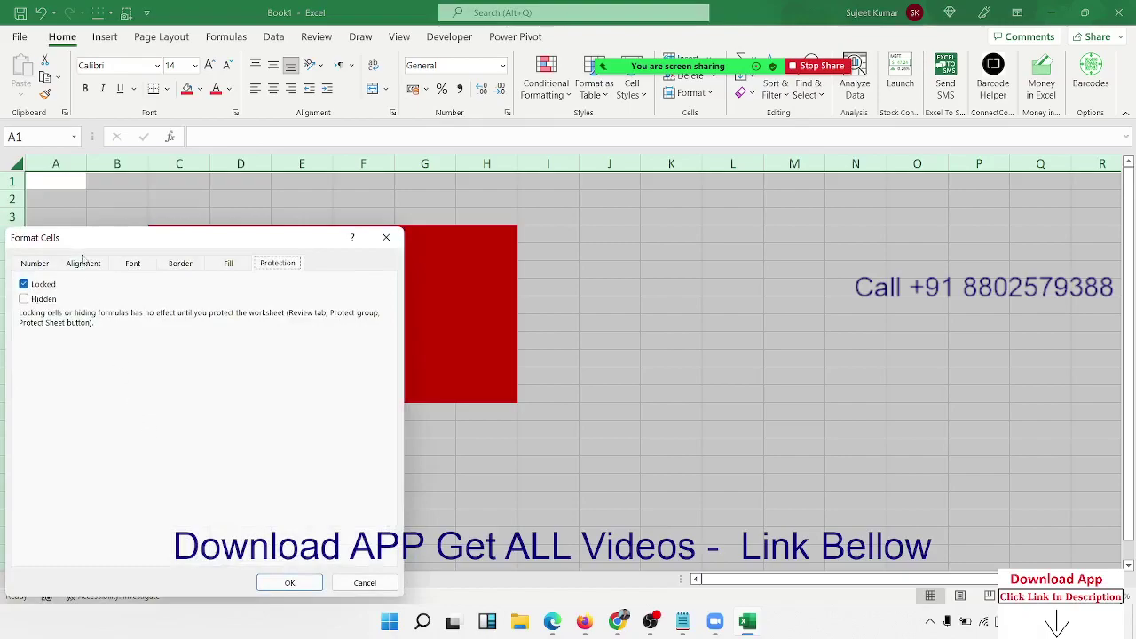
pyautogui.moveTo(89, 247); pyautogui.dragTo(344, 199)
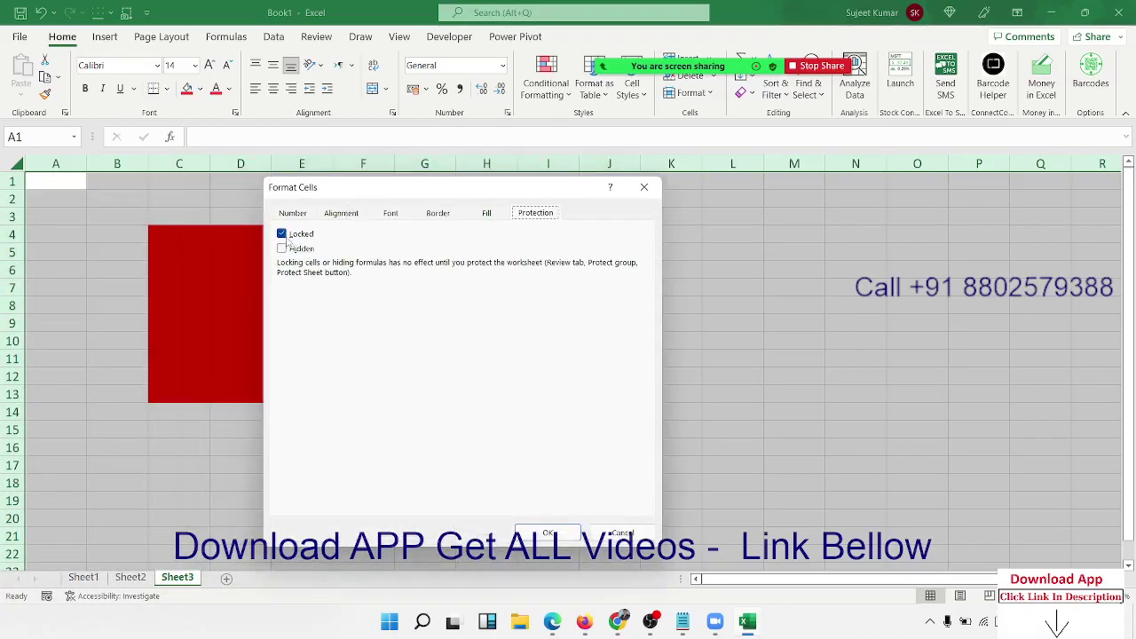
pyautogui.click(281, 235)
pyautogui.click(549, 532)
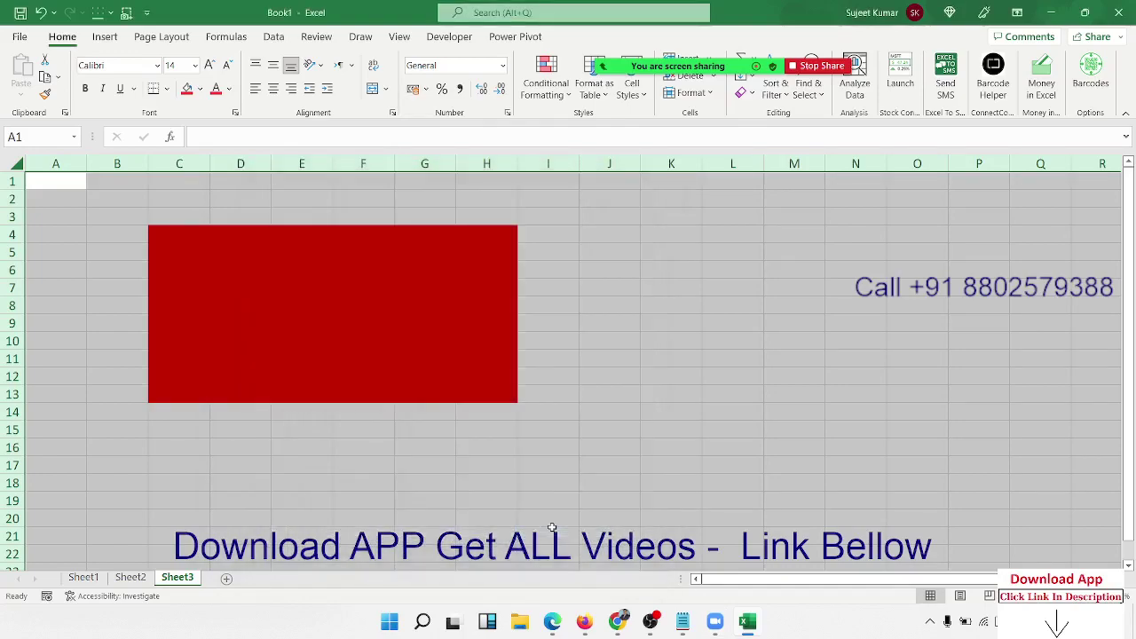
pyautogui.click(416, 355)
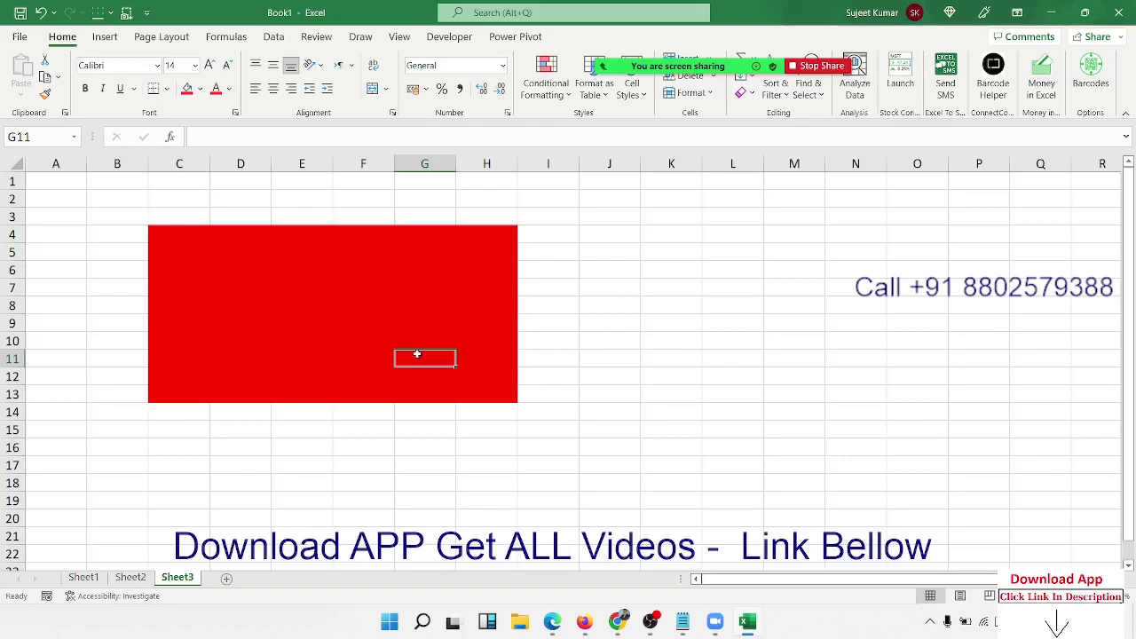
# Set the red block C4:H13 back to Locked
pyautogui.moveTo(157, 230)
pyautogui.mouseDown()
pyautogui.moveTo(448, 309)
pyautogui.moveTo(493, 392)
pyautogui.mouseUp()
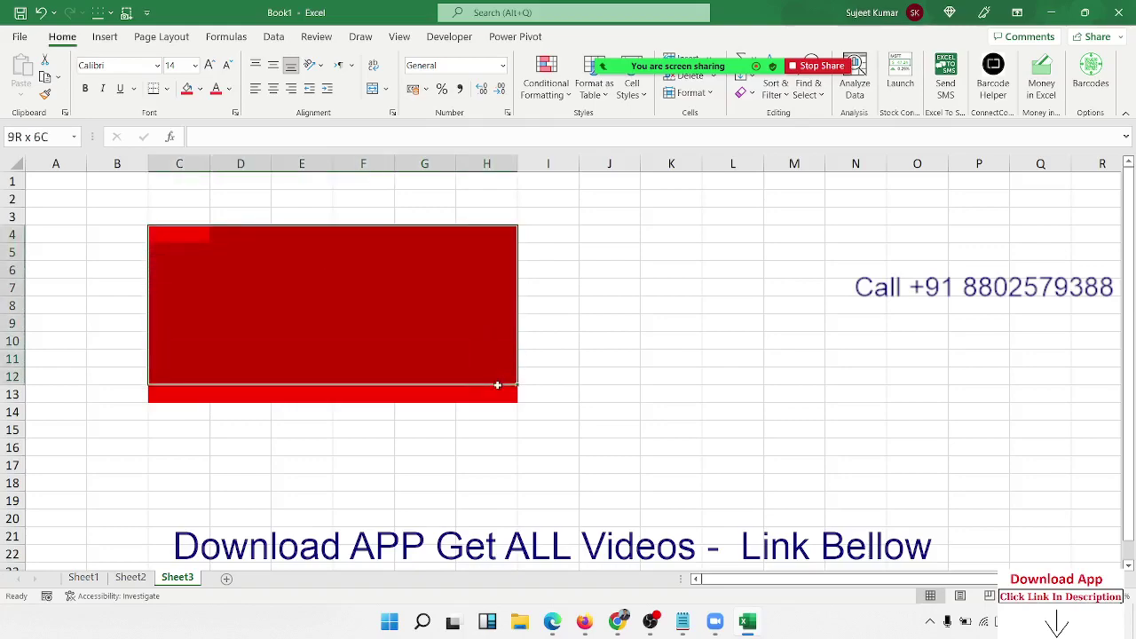
pyautogui.rightClick(391, 316)
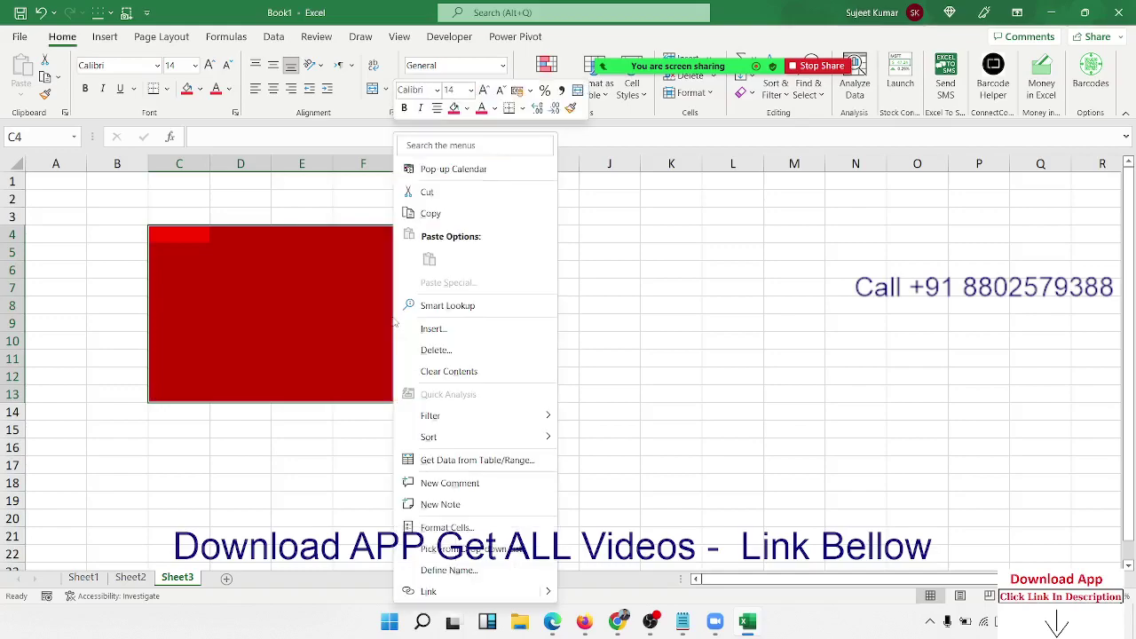
pyautogui.click(484, 529)
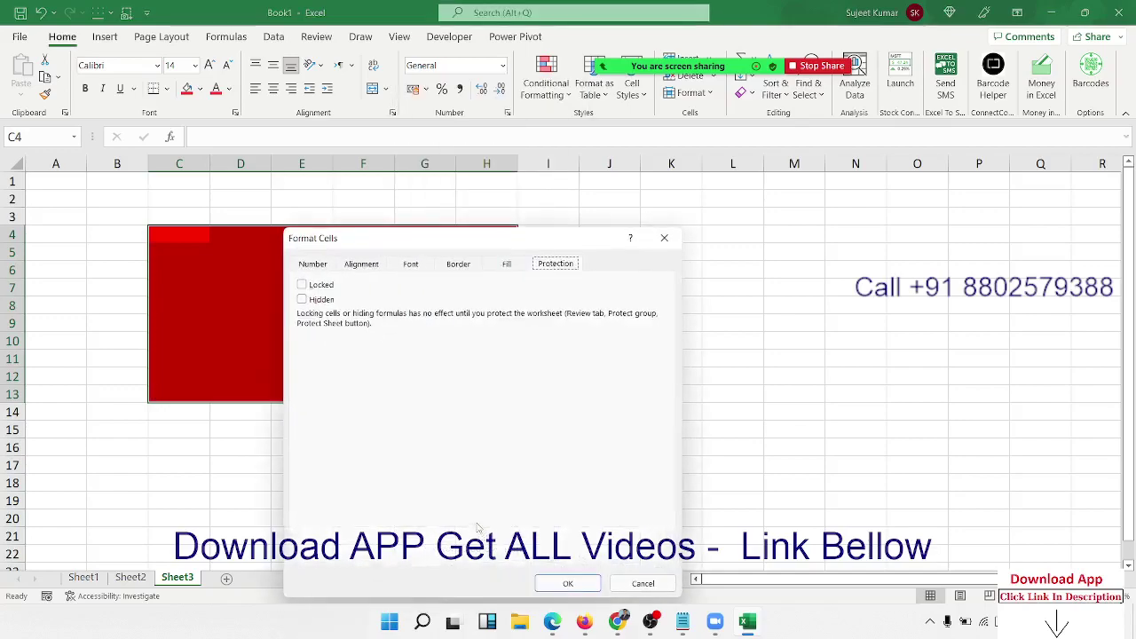
pyautogui.click(303, 287)
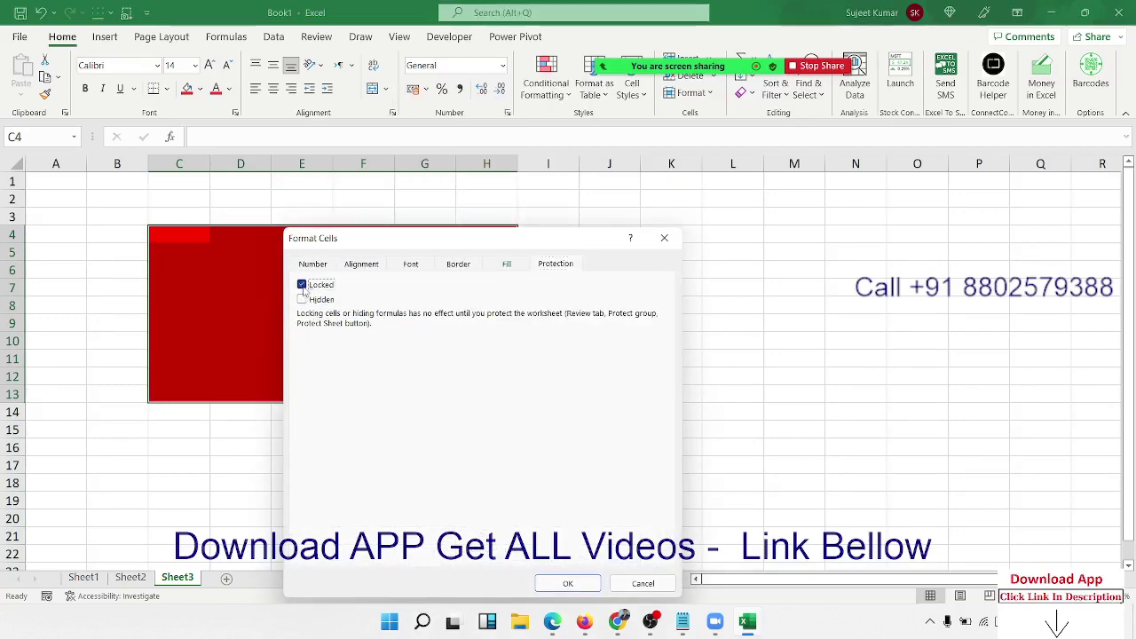
pyautogui.click(586, 583)
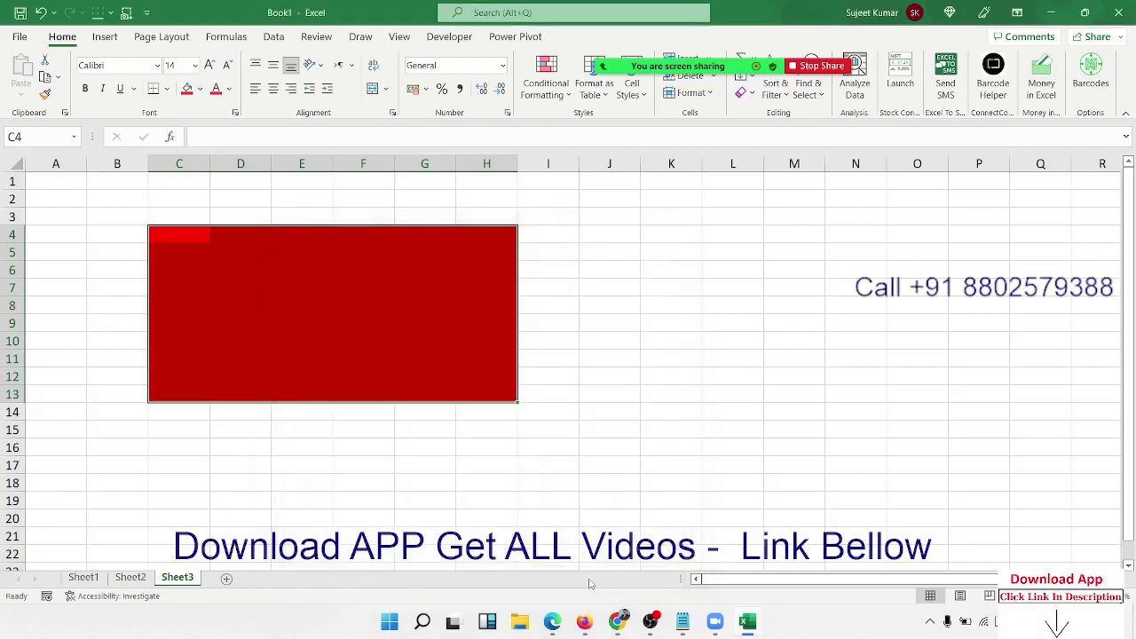
pyautogui.rightClick(177, 583)
# Protect Sheet3, confirm locked cell E11 in the red block rejects edits, then add Sheet4
pyautogui.click(240, 482)
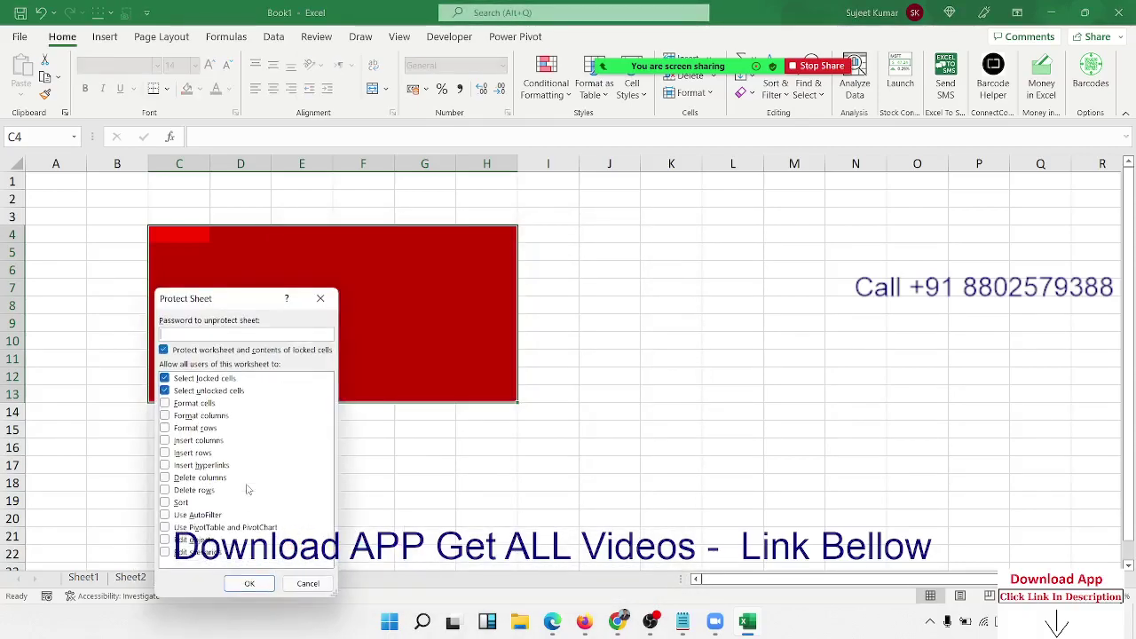
pyautogui.click(249, 584)
pyautogui.click(218, 433)
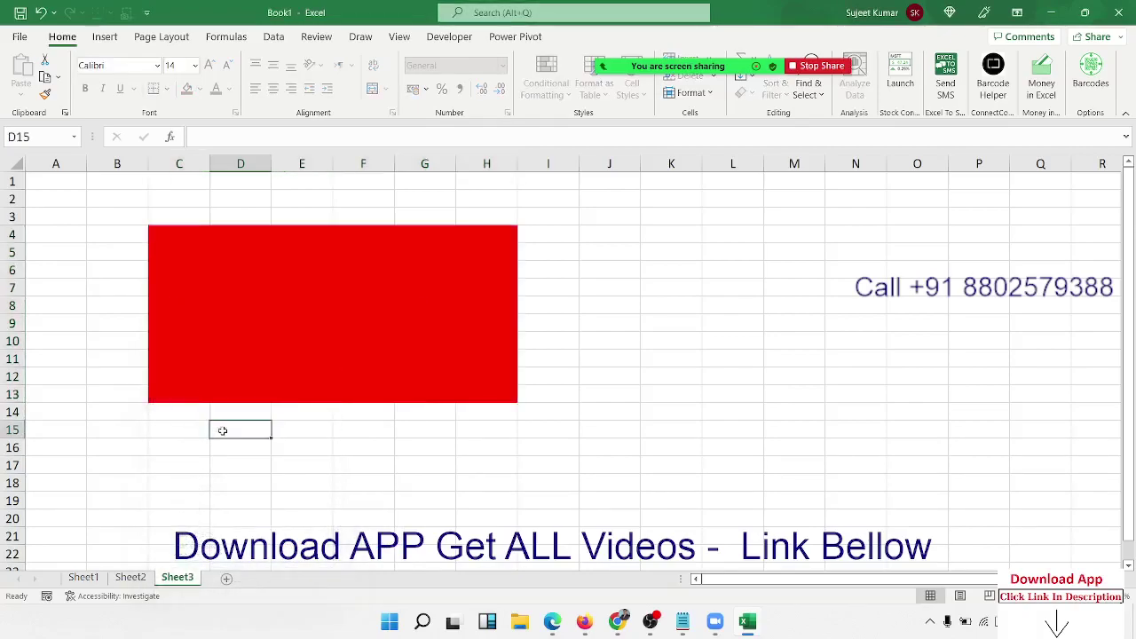
pyautogui.write('jhg')
pyautogui.click(355, 479)
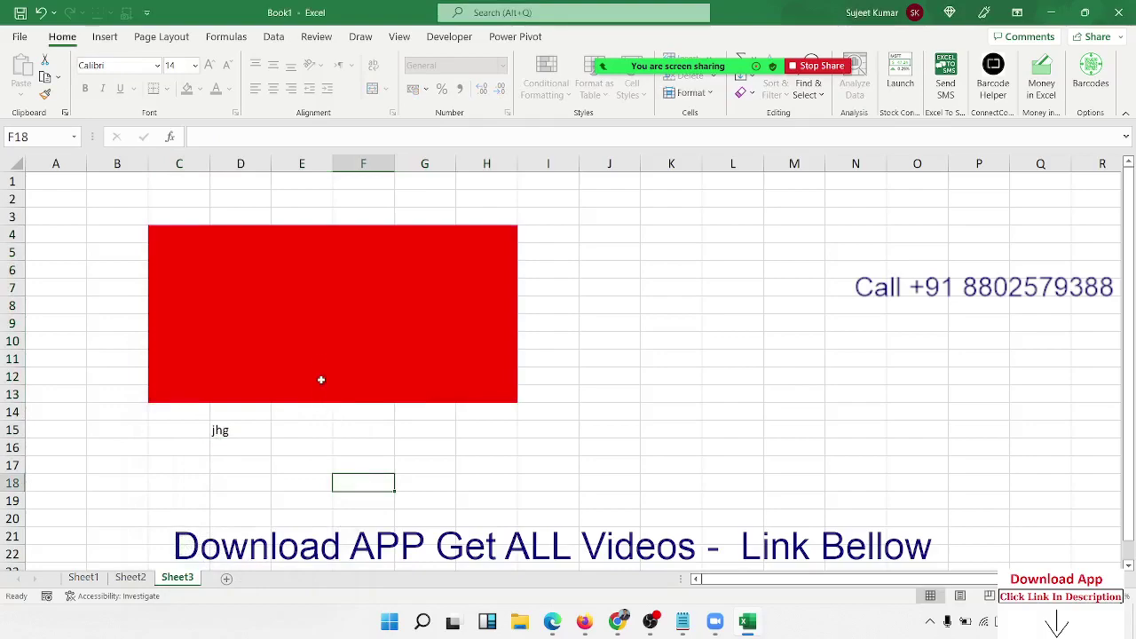
pyautogui.click(316, 359)
pyautogui.doubleClick(316, 359)
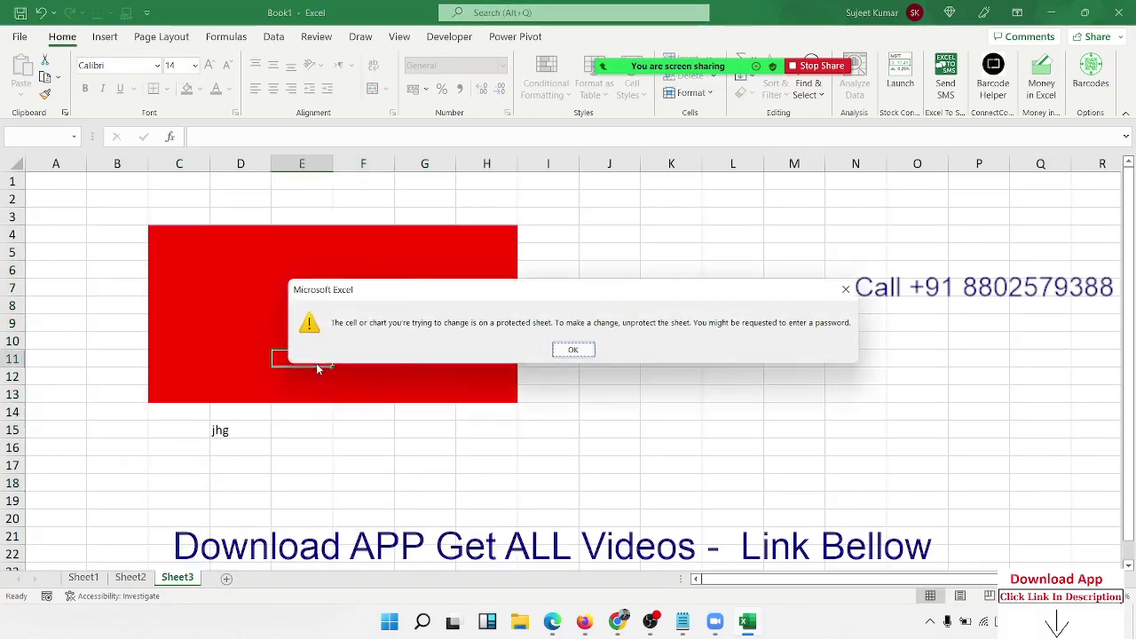
pyautogui.press('Return')
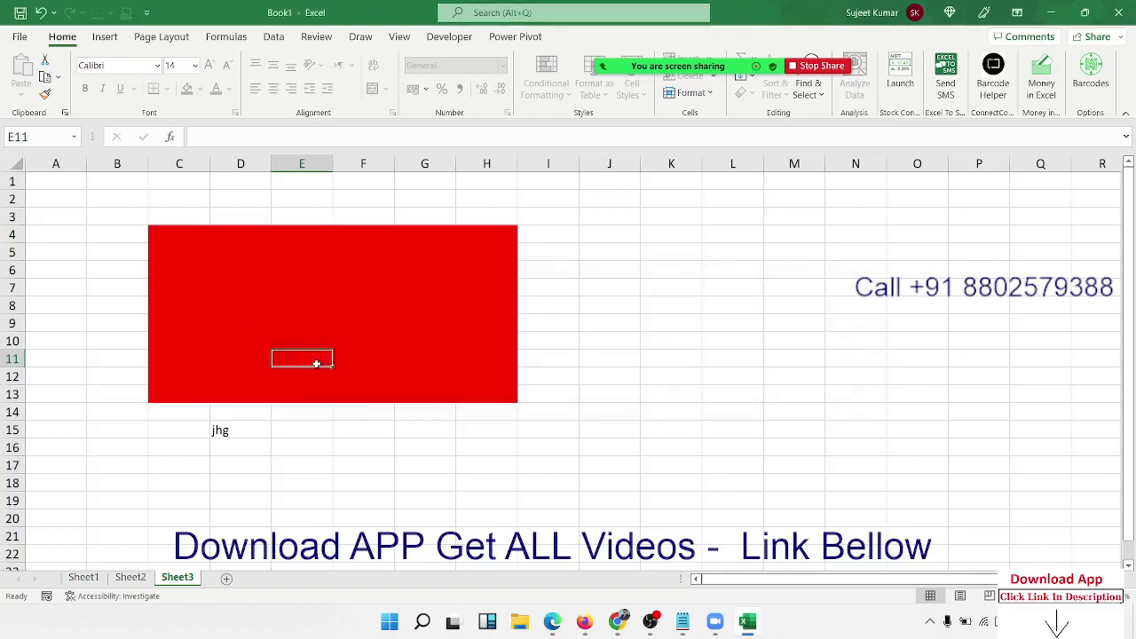
pyautogui.click(227, 578)
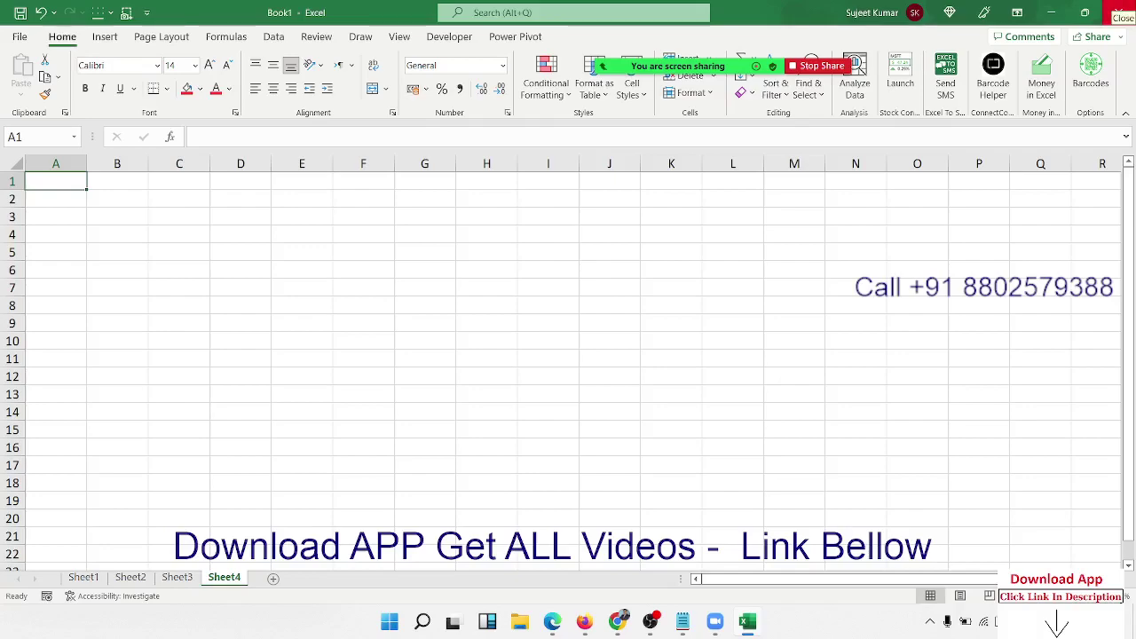
# Enter headers Name, Qty, MRP, Amt, Com, GST, Total across A1:G1
pyautogui.write('Na')
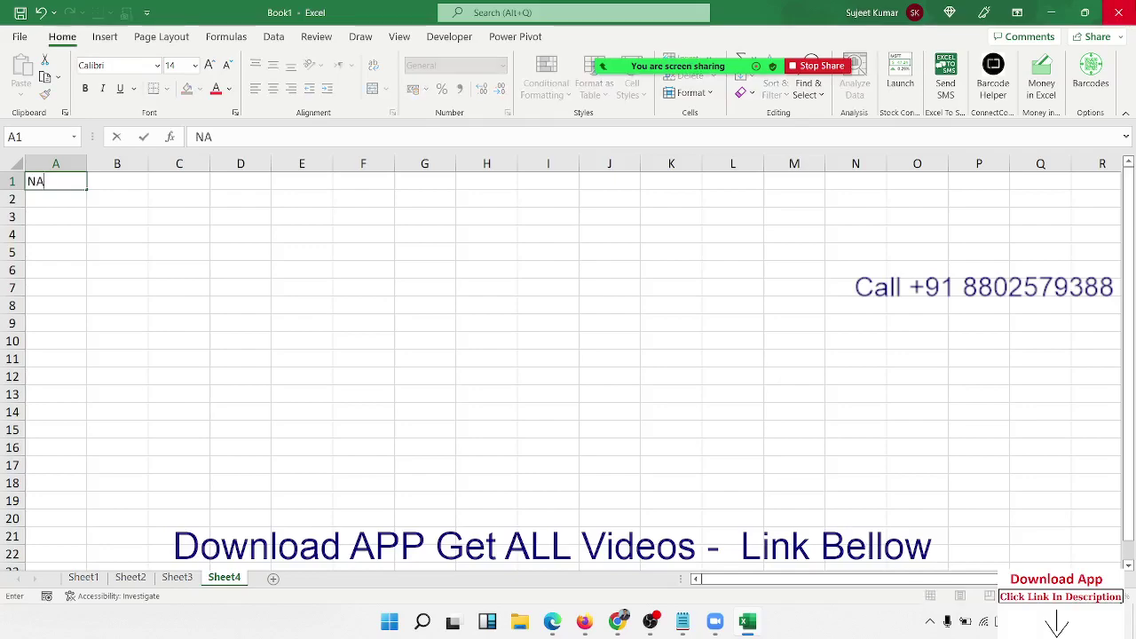
pyautogui.write('me')
pyautogui.press('Tab')
pyautogui.write('Q')
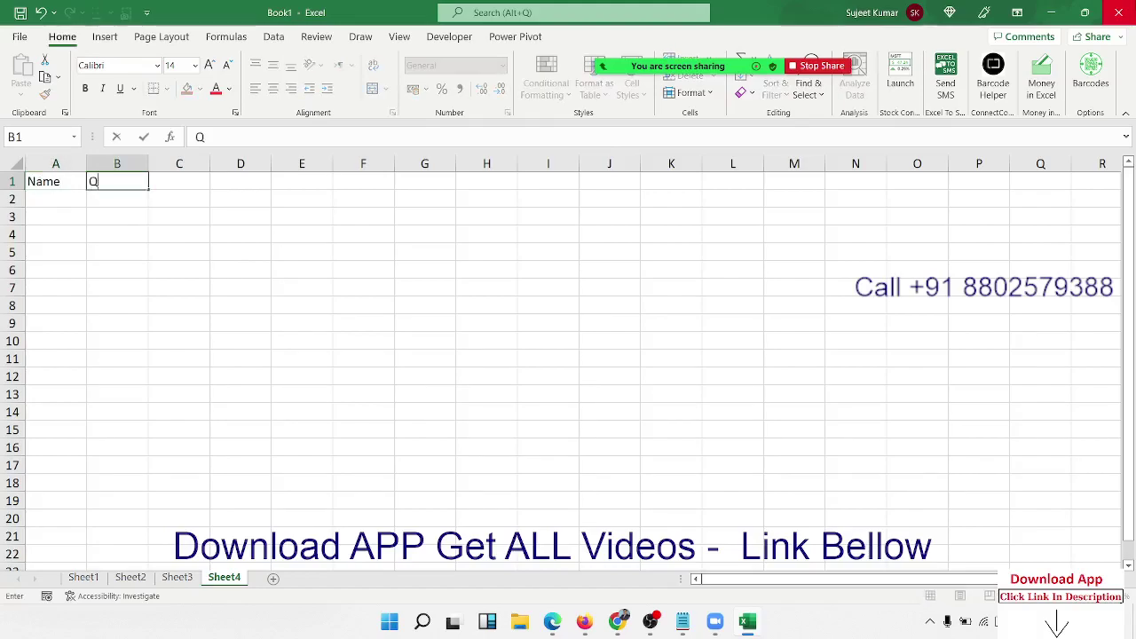
pyautogui.write('ty')
pyautogui.press('Tab')
pyautogui.write('MR')
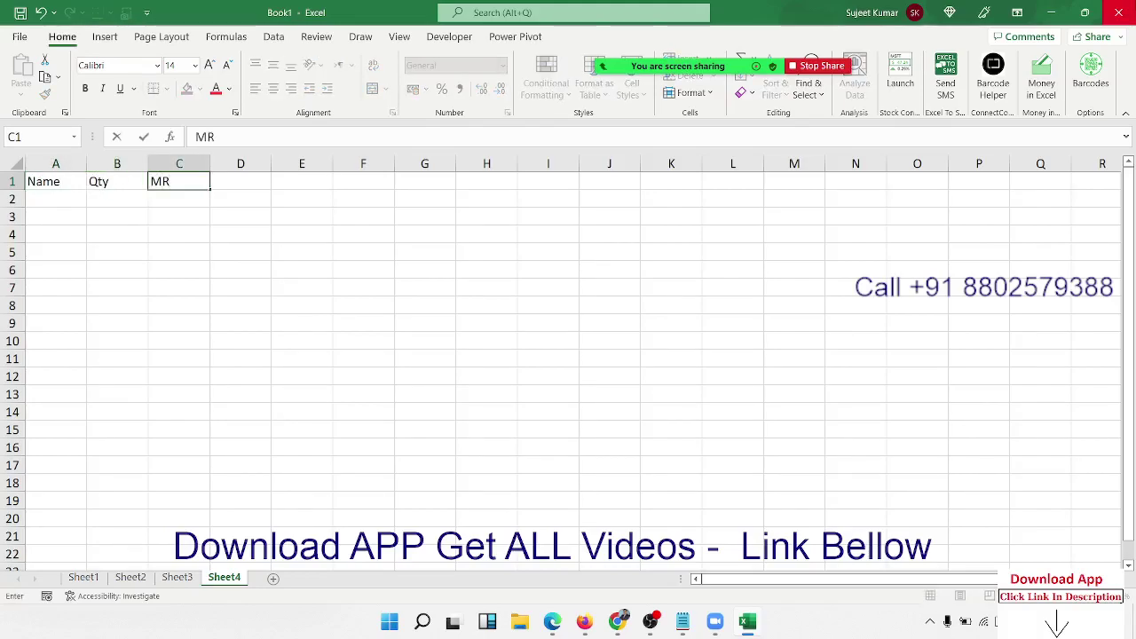
pyautogui.write('P')
pyautogui.press('Tab')
pyautogui.write('Amt')
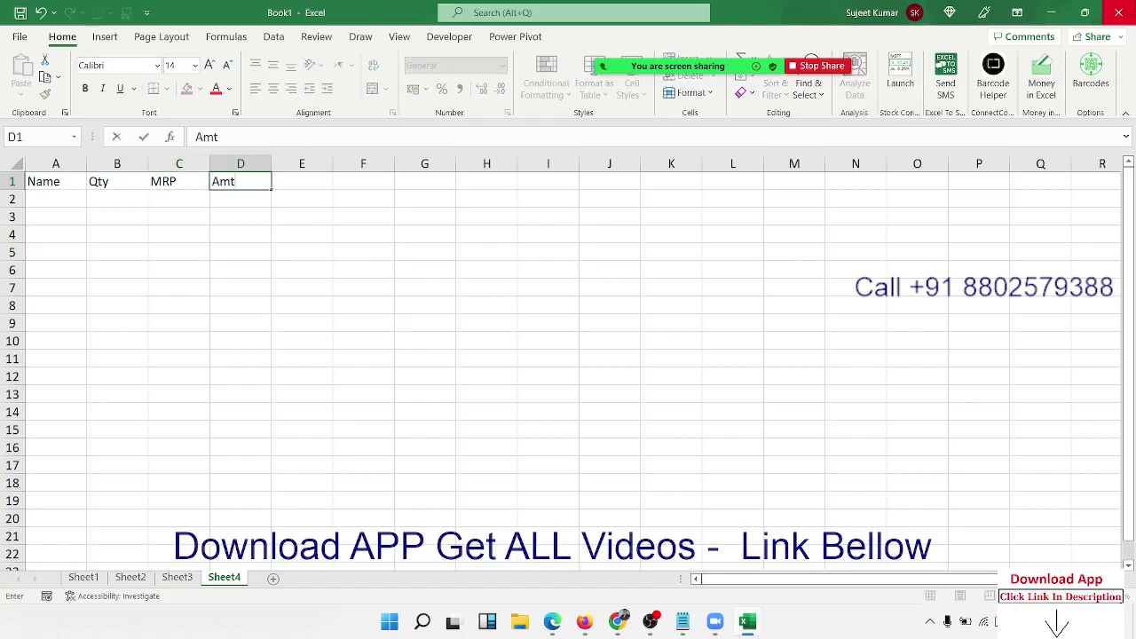
pyautogui.press('Tab')
pyautogui.write('Com')
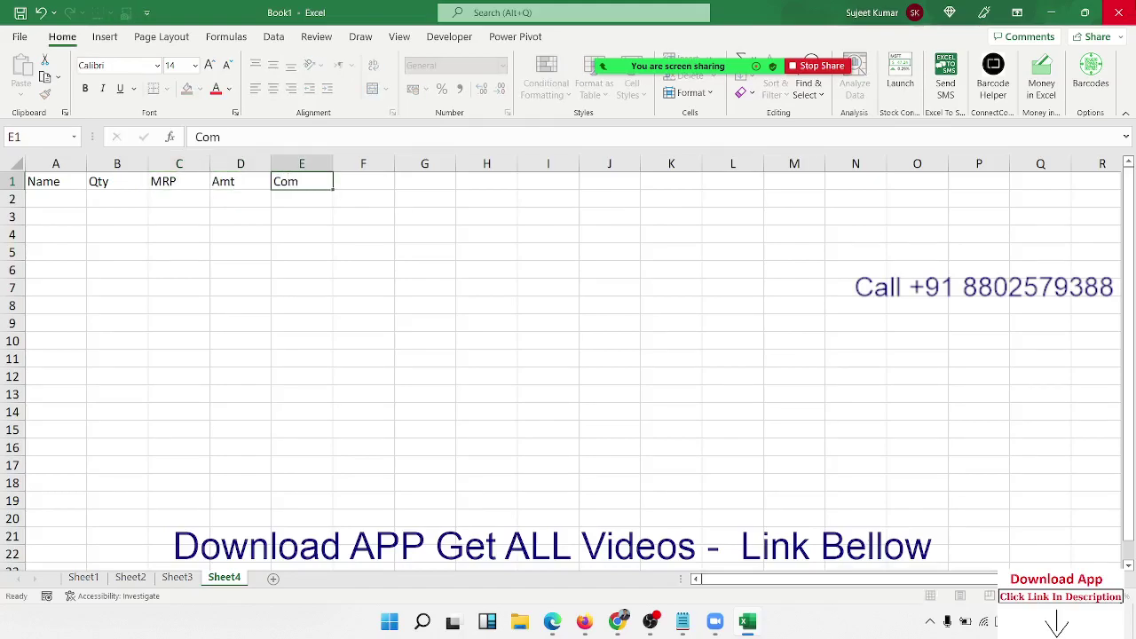
pyautogui.press('Tab')
pyautogui.write('GST')
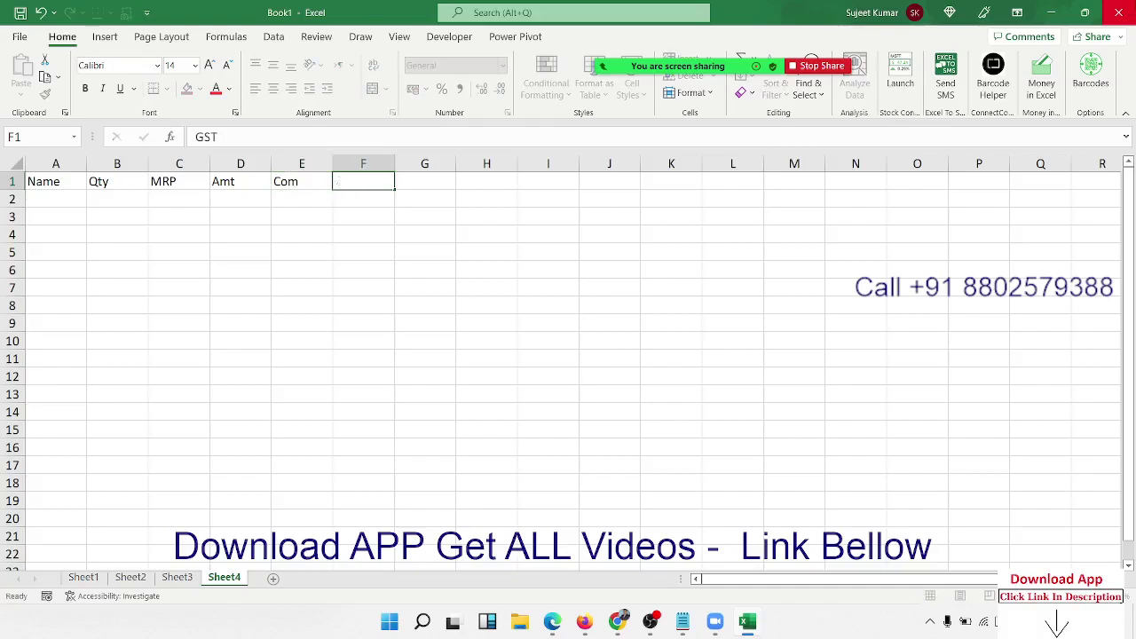
pyautogui.press('Tab')
pyautogui.write('Total')
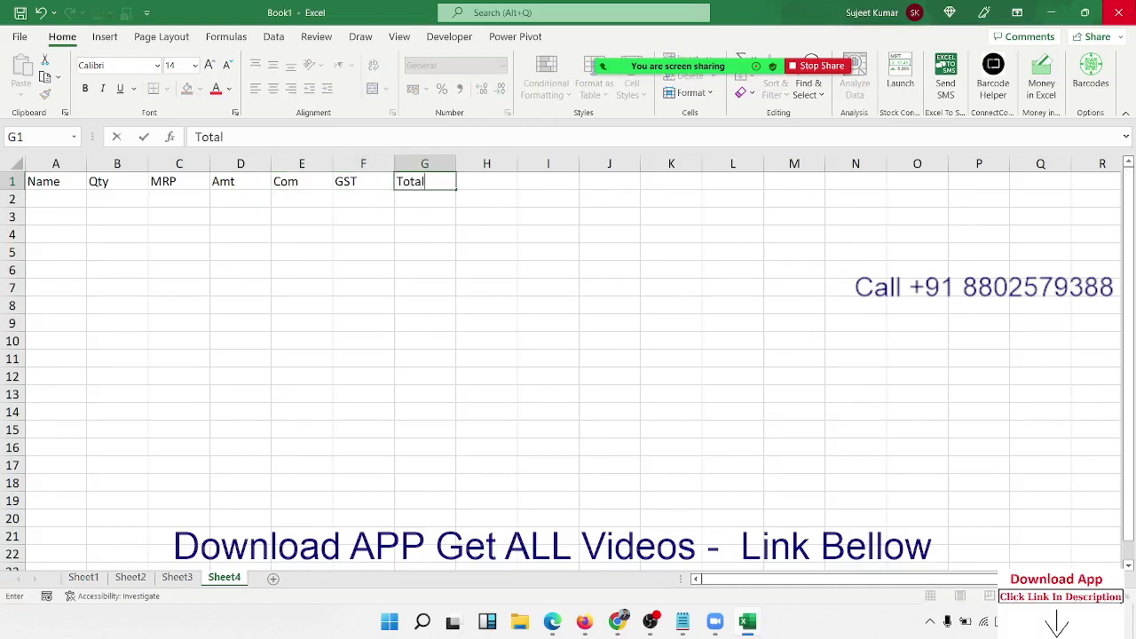
pyautogui.press('Tab')
# Enter headers Date, Time and Zone in H1:J1
pyautogui.write('Zo')
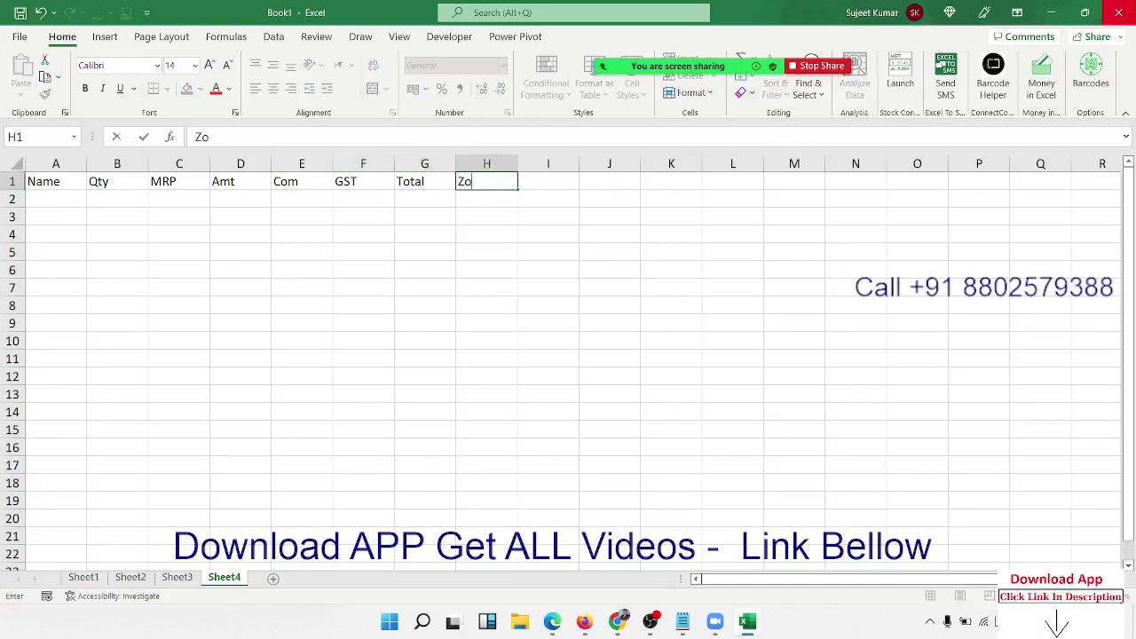
pyautogui.write('ne')
pyautogui.press('Escape')
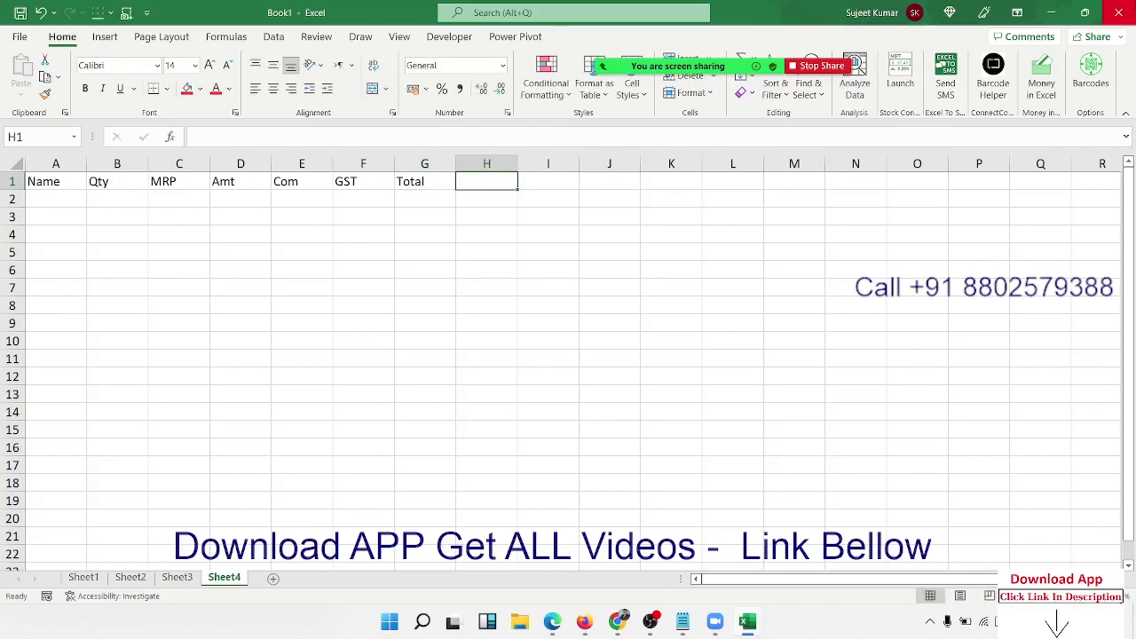
pyautogui.write('Date')
pyautogui.press('Tab')
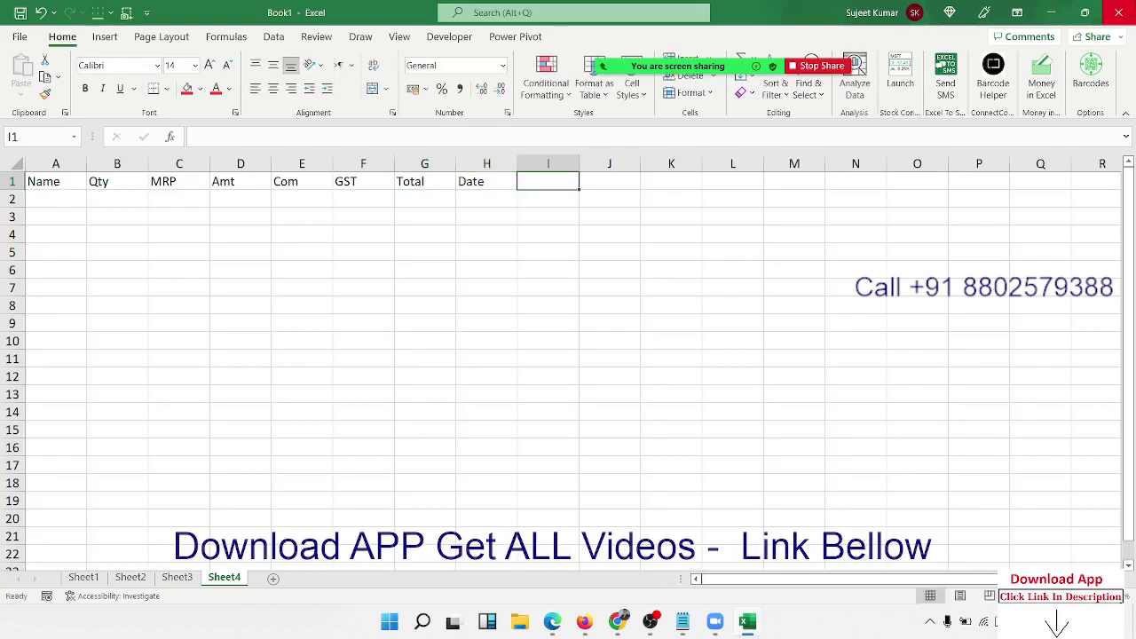
pyautogui.write('Time')
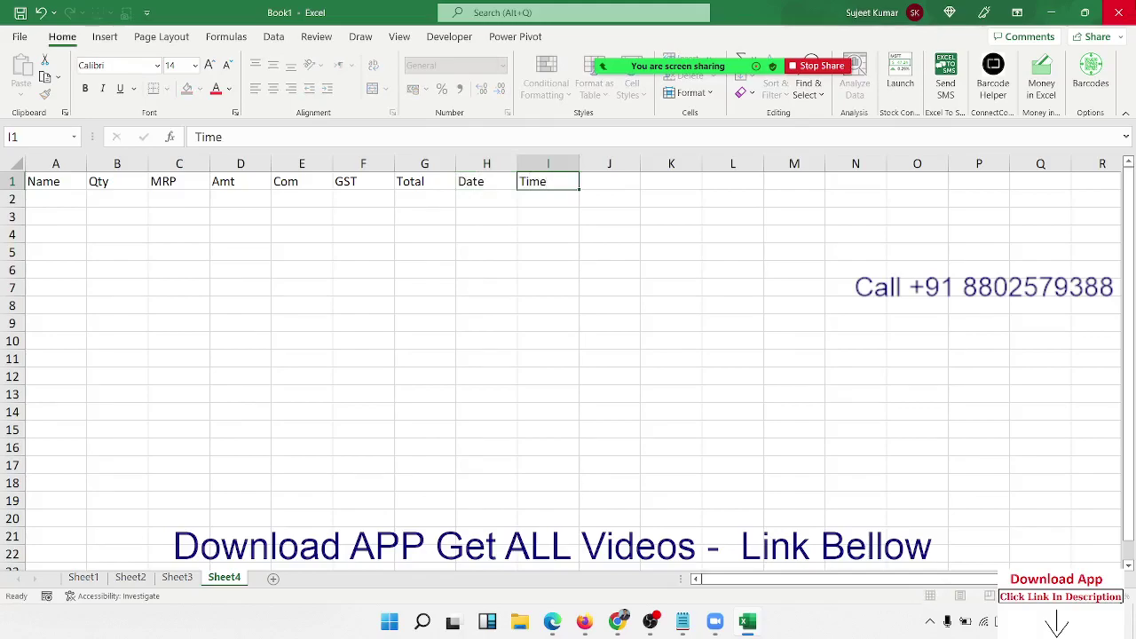
pyautogui.press('Tab')
pyautogui.write('Zon')
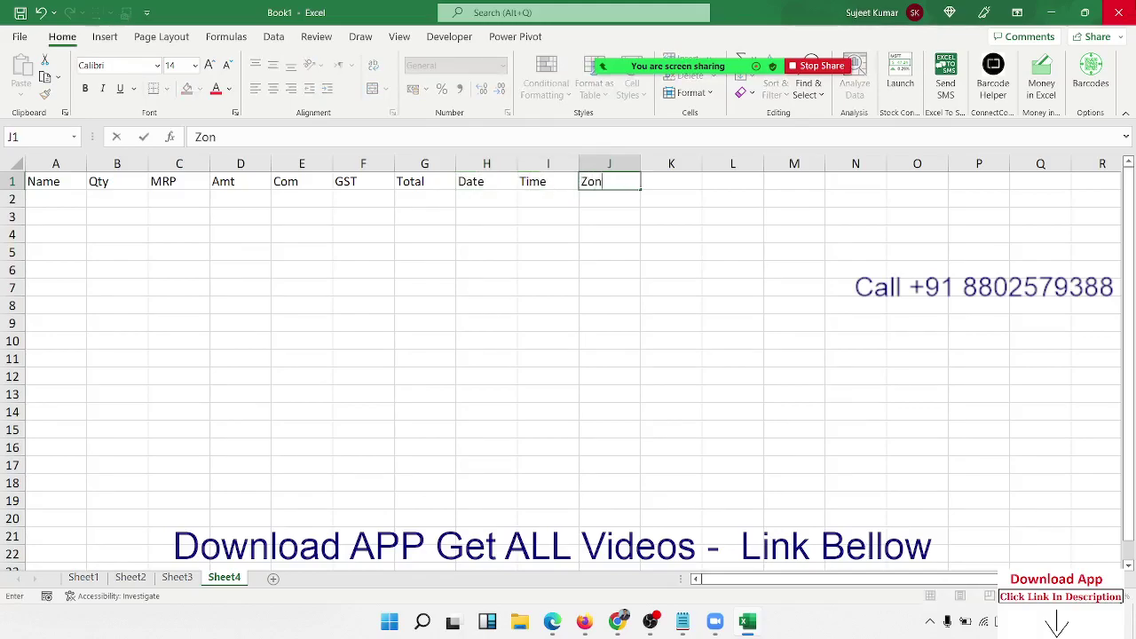
pyautogui.write('e')
pyautogui.press('Return')
# Enter the Amt formula =B2*C2 in D2
pyautogui.press('Left')
pyautogui.press('Left')
pyautogui.press('Left')
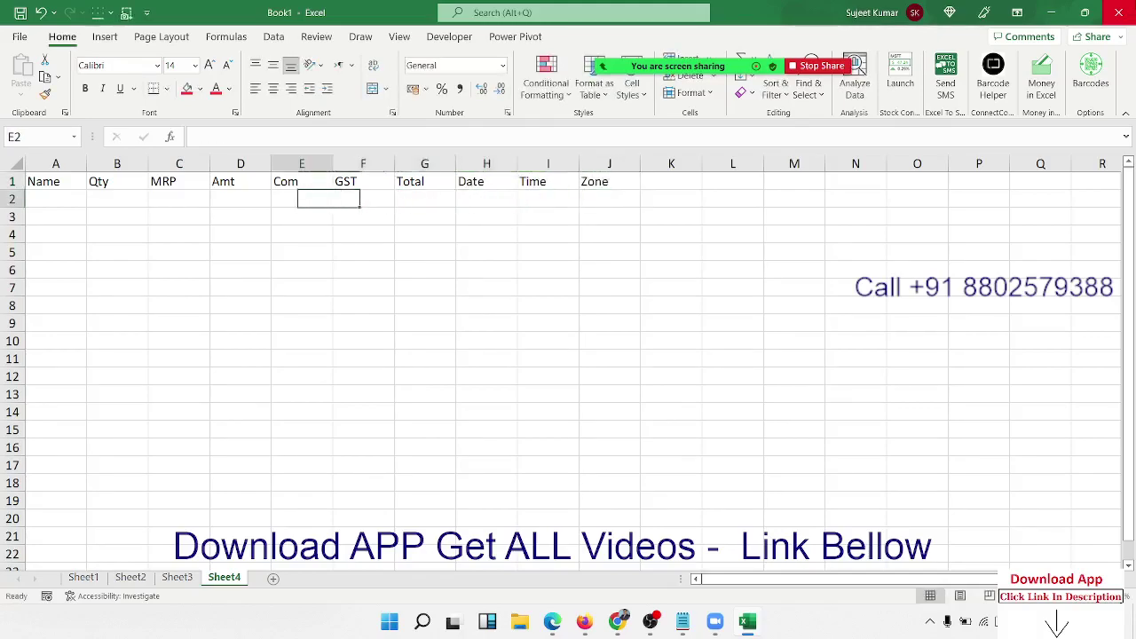
pyautogui.press('Left')
pyautogui.press('Left')
pyautogui.press('Right')
pyautogui.write('=')
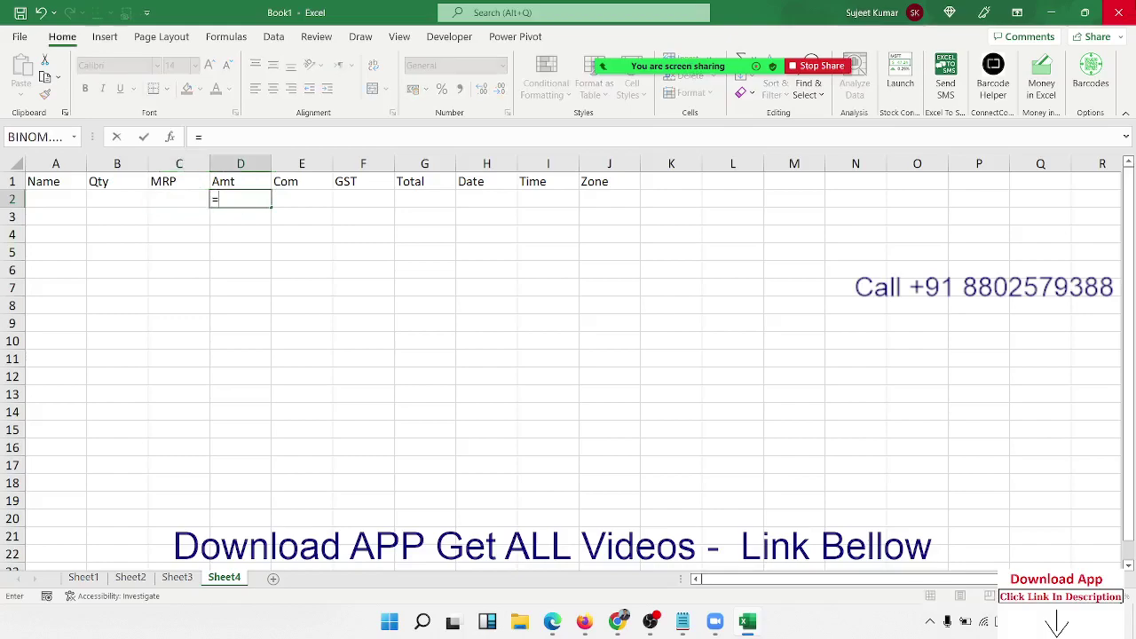
pyautogui.press('Left')
pyautogui.press('Left')
pyautogui.press('Left')
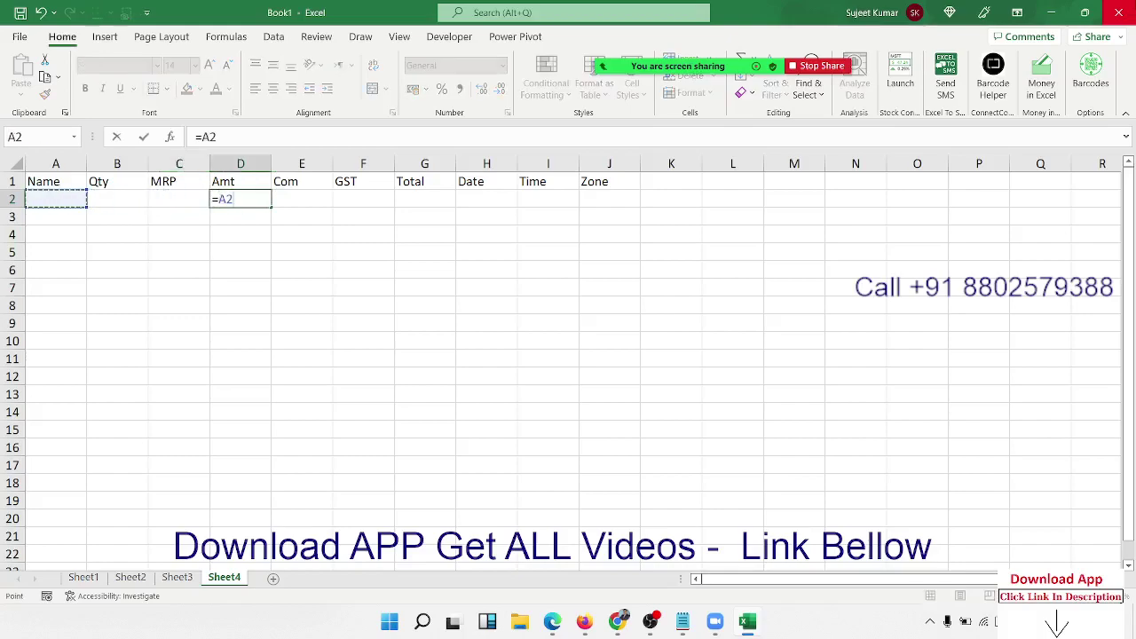
pyautogui.press('Right')
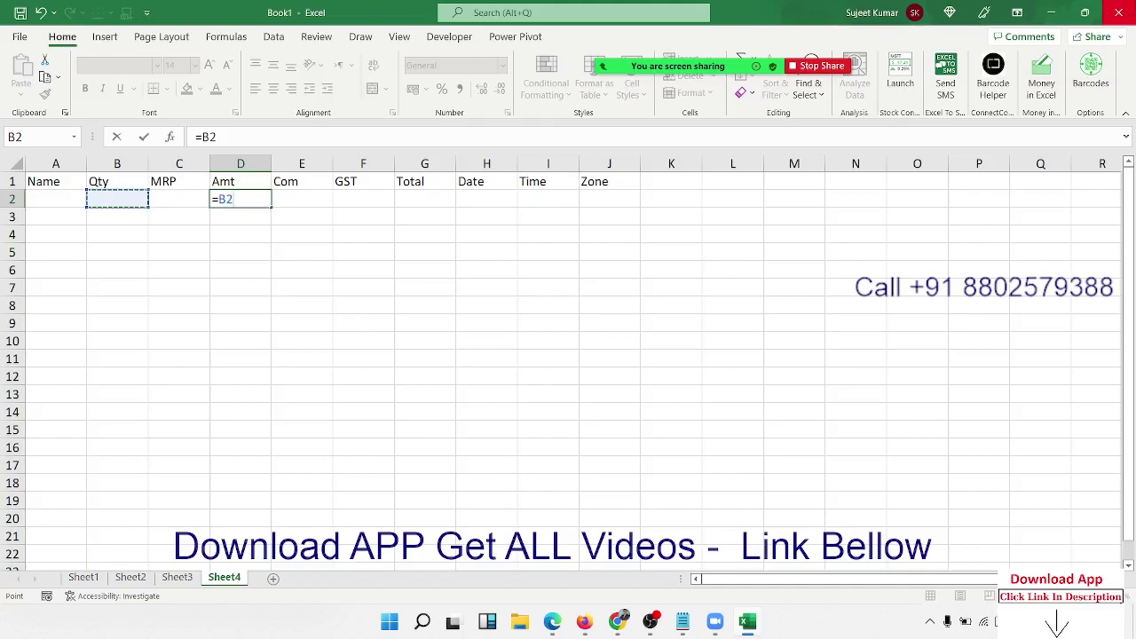
pyautogui.write('*')
pyautogui.press('Left')
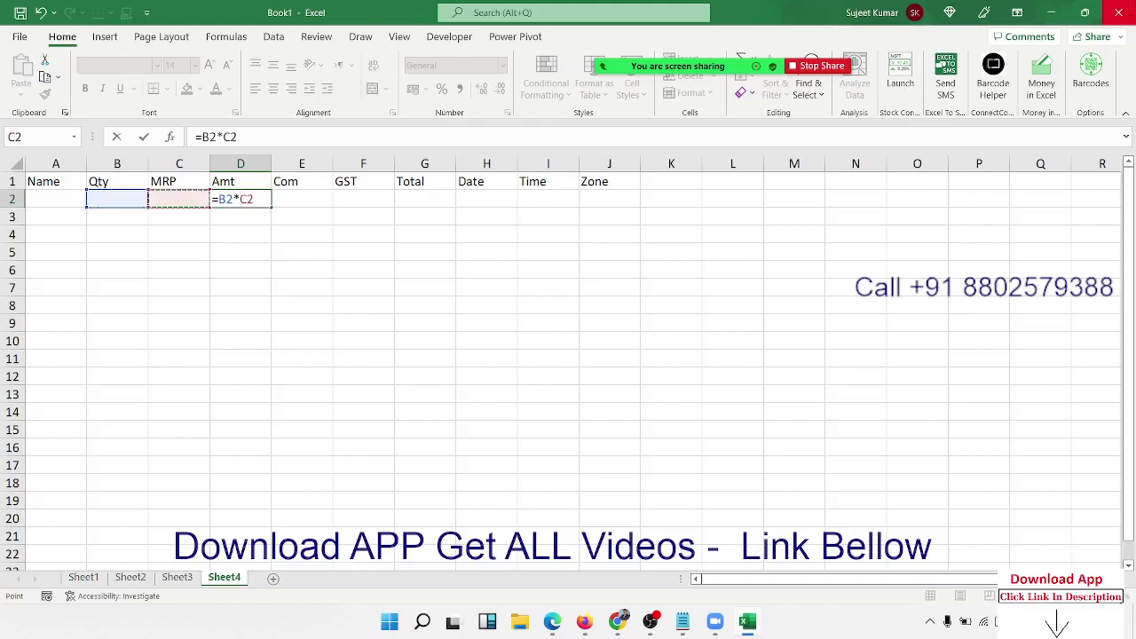
pyautogui.press('Return')
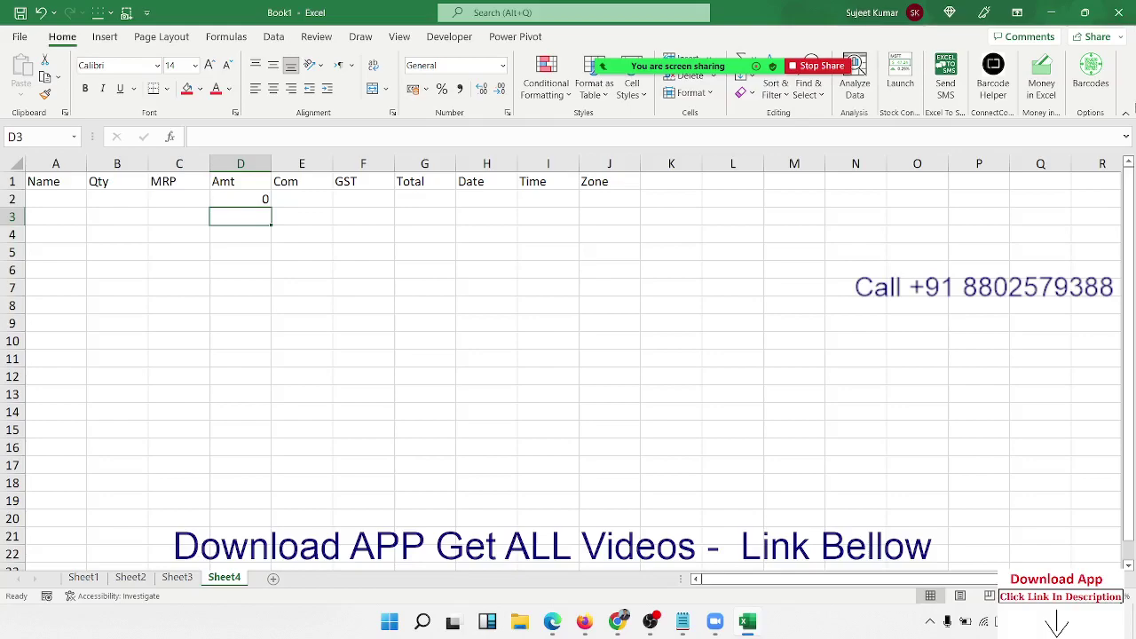
# Enter commission =D2*2% in E2 and GST =D2*18% in F2
pyautogui.click(239, 198)
pyautogui.click(302, 199)
pyautogui.write('=')
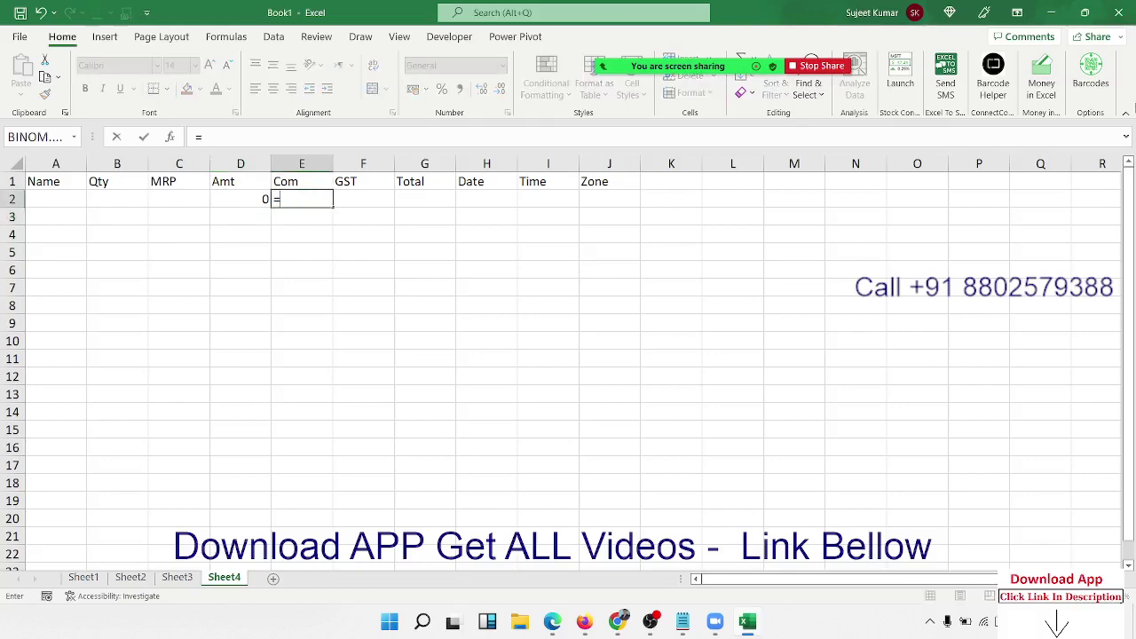
pyautogui.write('D2*2')
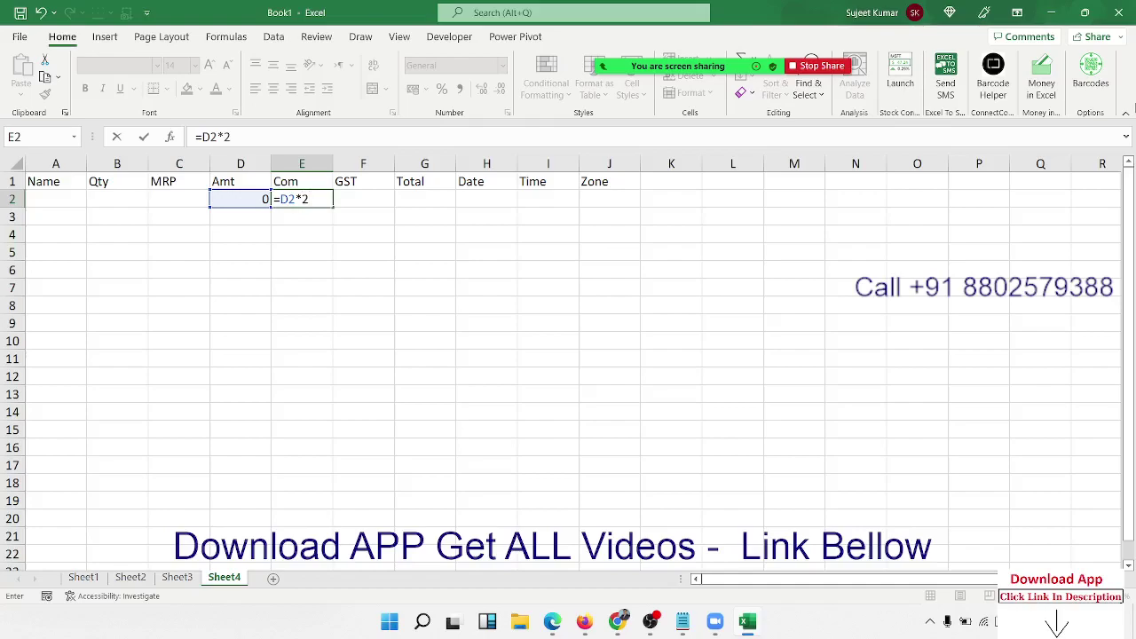
pyautogui.write('%')
pyautogui.press('Tab')
pyautogui.write('=')
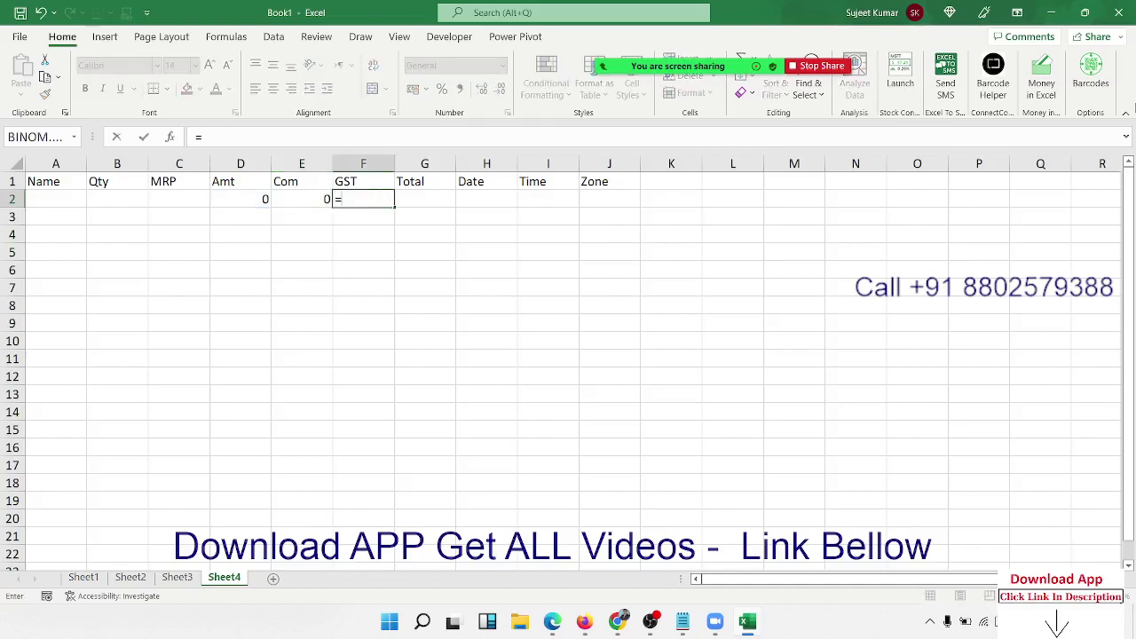
pyautogui.press('Left')
pyautogui.press('Left')
pyautogui.write('*1')
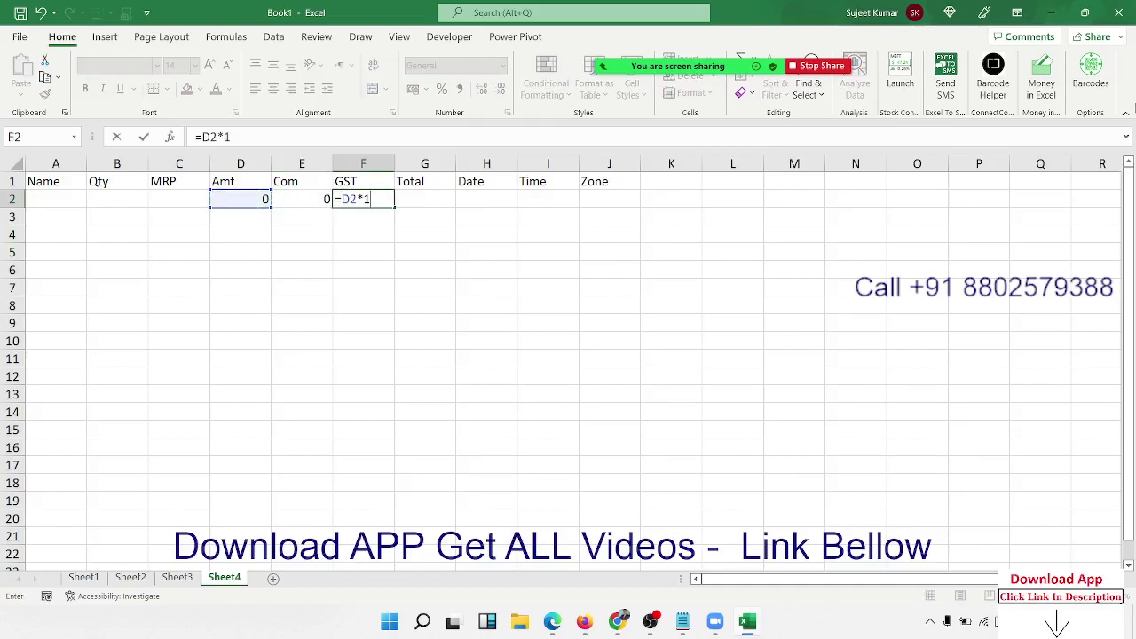
pyautogui.write('8%')
pyautogui.press('Return')
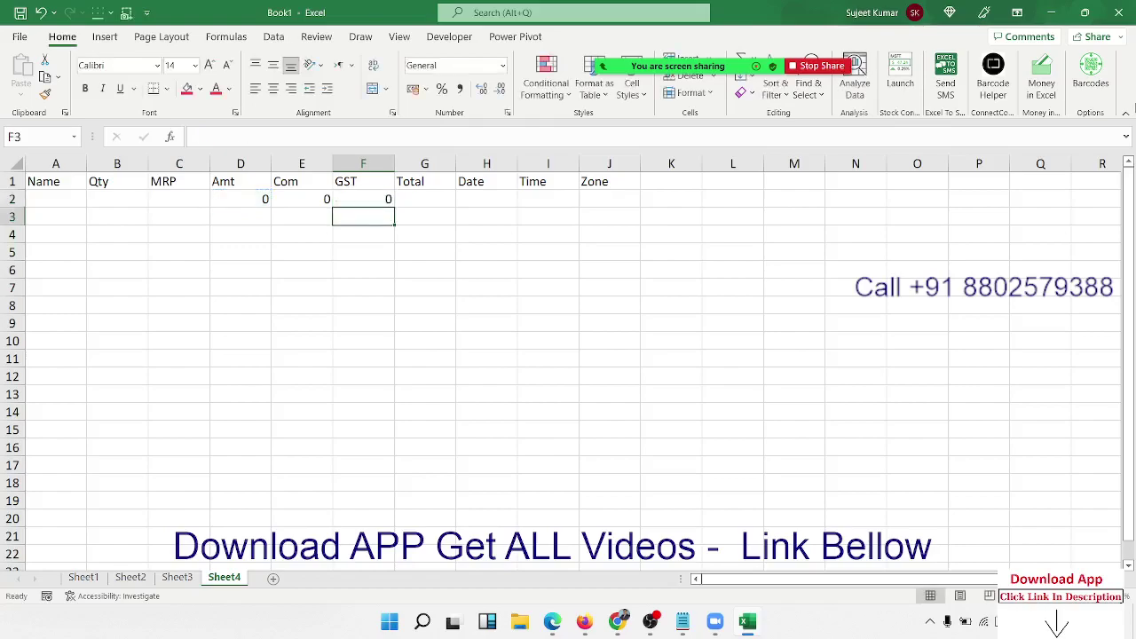
# AutoSum G2 as the Total =SUM(D2:F2)
pyautogui.press('Right')
pyautogui.press('Up')
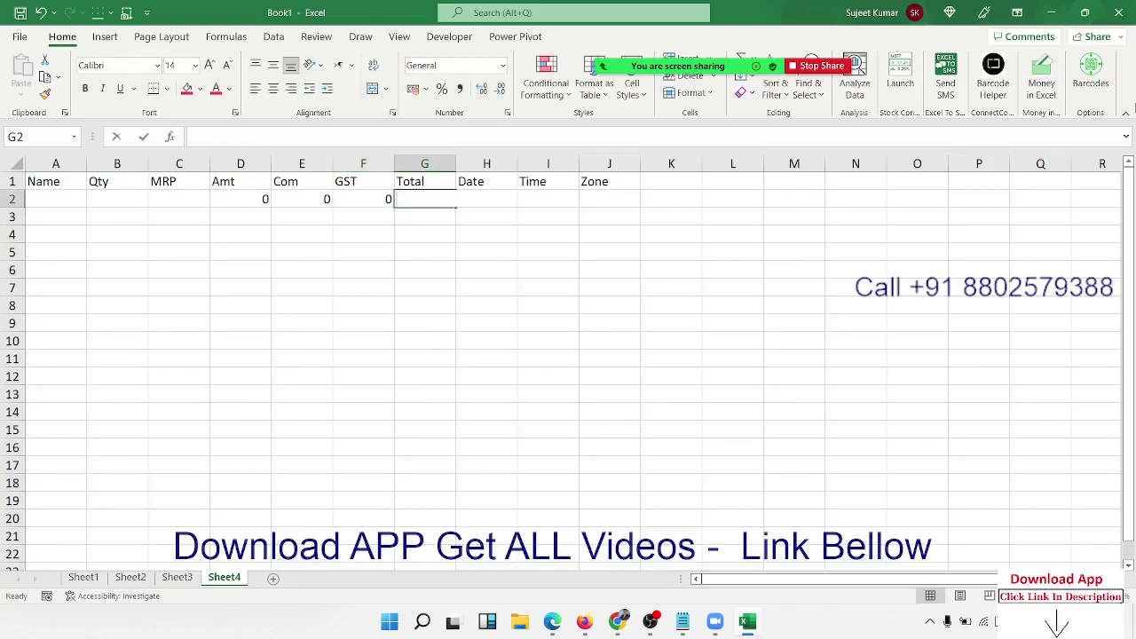
pyautogui.hotkey('alt', '=')
pyautogui.press('BackSpace')
pyautogui.press('Escape')
pyautogui.hotkey('alt', '=')
pyautogui.press('Return')
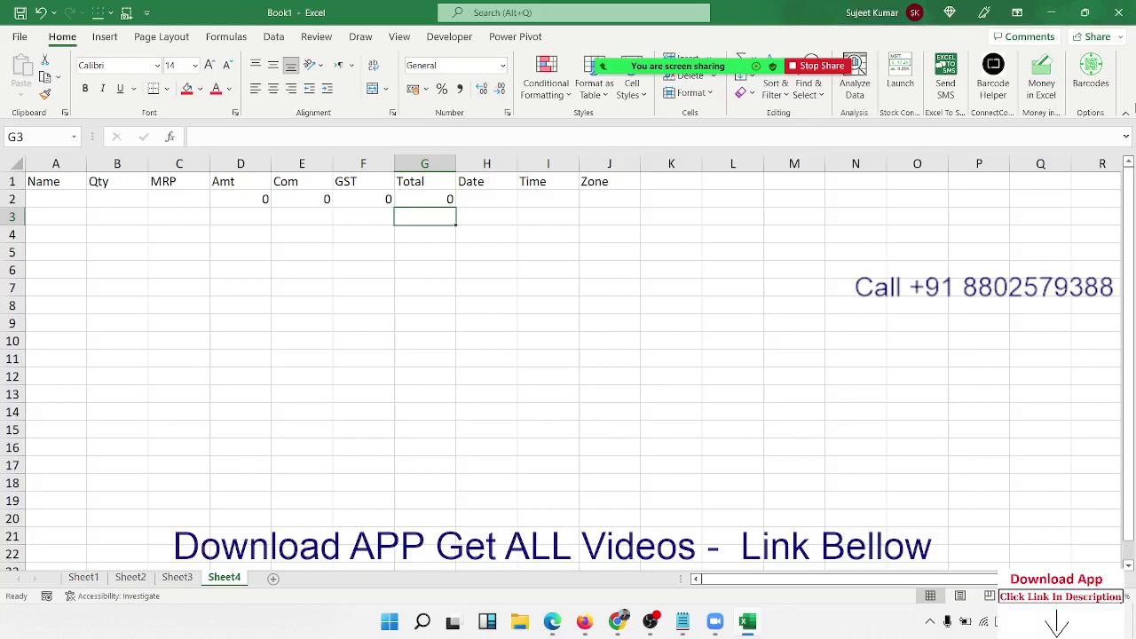
# Fill the D2:G2 formulas down through row 13 with Ctrl+D
pyautogui.click(424, 199)
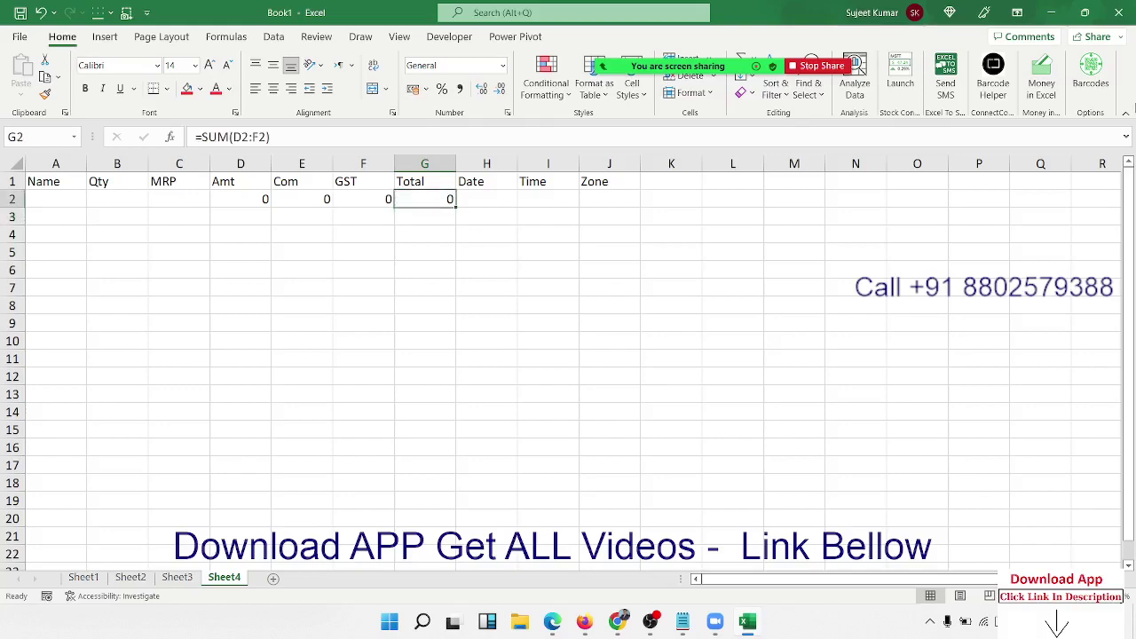
pyautogui.hotkey('shift', 'Left')
pyautogui.hotkey('shift', 'Left')
pyautogui.hotkey('shift', 'Left')
pyautogui.hotkey('shift', 'Down')
pyautogui.hotkey('shift', 'Down')
pyautogui.hotkey('shift', 'Down')
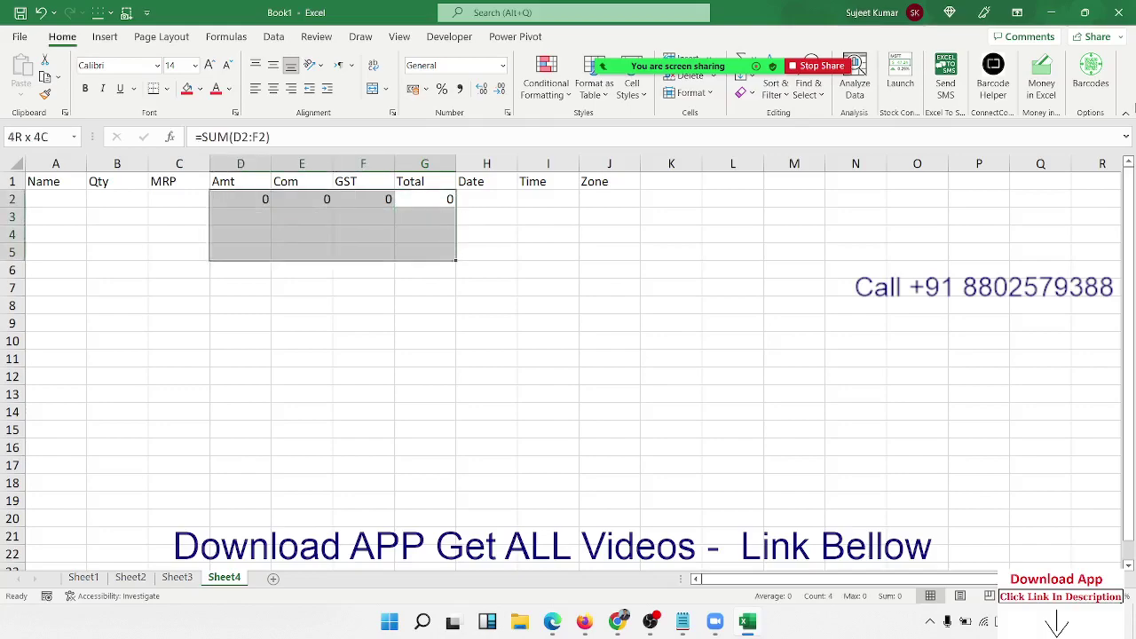
pyautogui.hotkey('shift', 'Down')
pyautogui.hotkey('shift', 'Down')
pyautogui.hotkey('shift', 'Down')
pyautogui.hotkey('shift', 'Down')
pyautogui.hotkey('shift', 'Down')
pyautogui.hotkey('shift', 'Down')
pyautogui.hotkey('shift', 'Down')
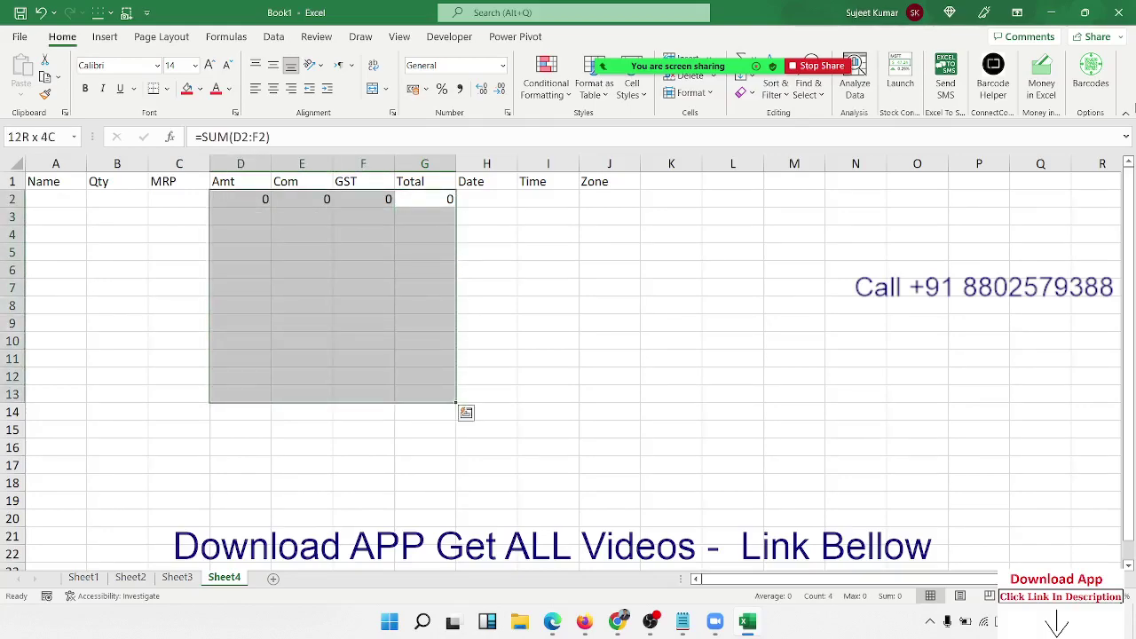
pyautogui.hotkey('ctrl', 'd')
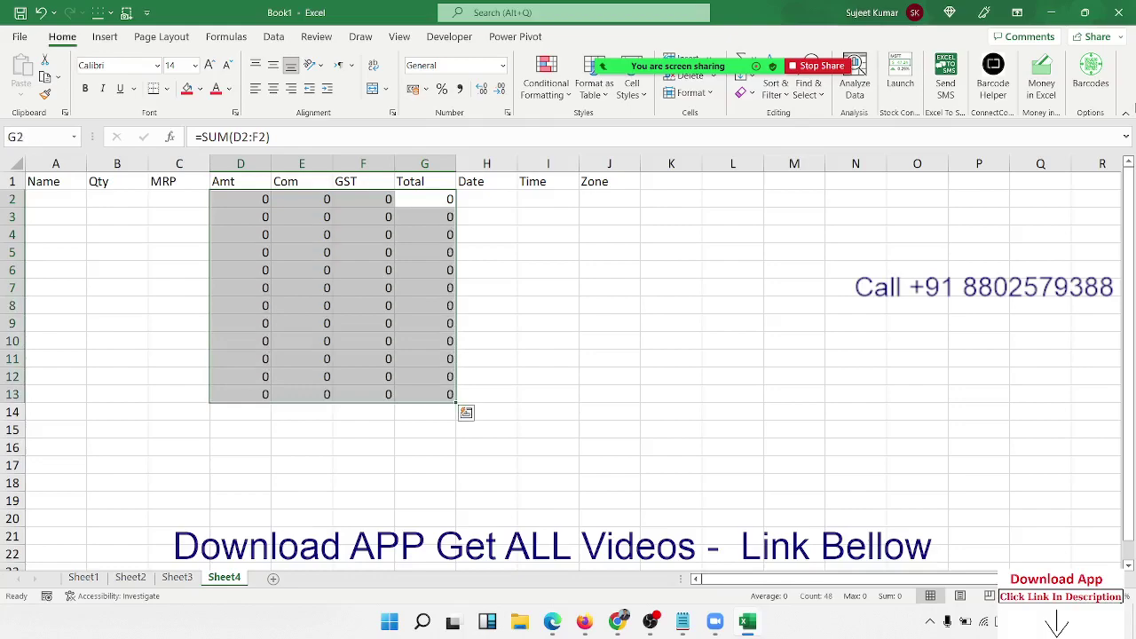
pyautogui.press('Left')
pyautogui.press('Left')
pyautogui.press('Left')
pyautogui.press('Left')
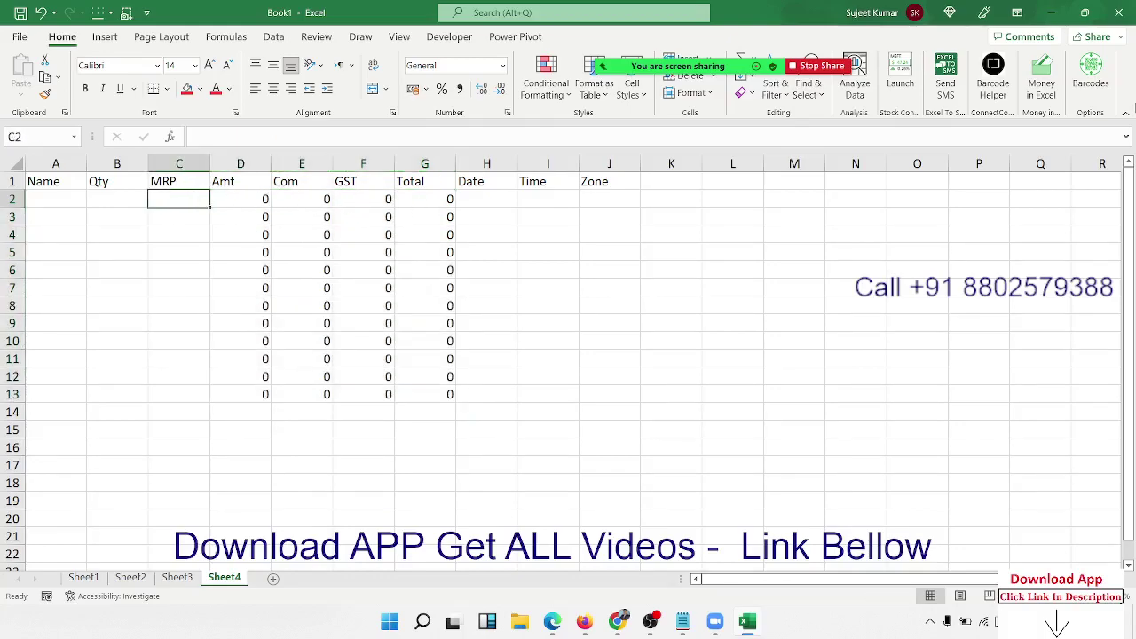
pyautogui.press('Left')
pyautogui.press('Left')
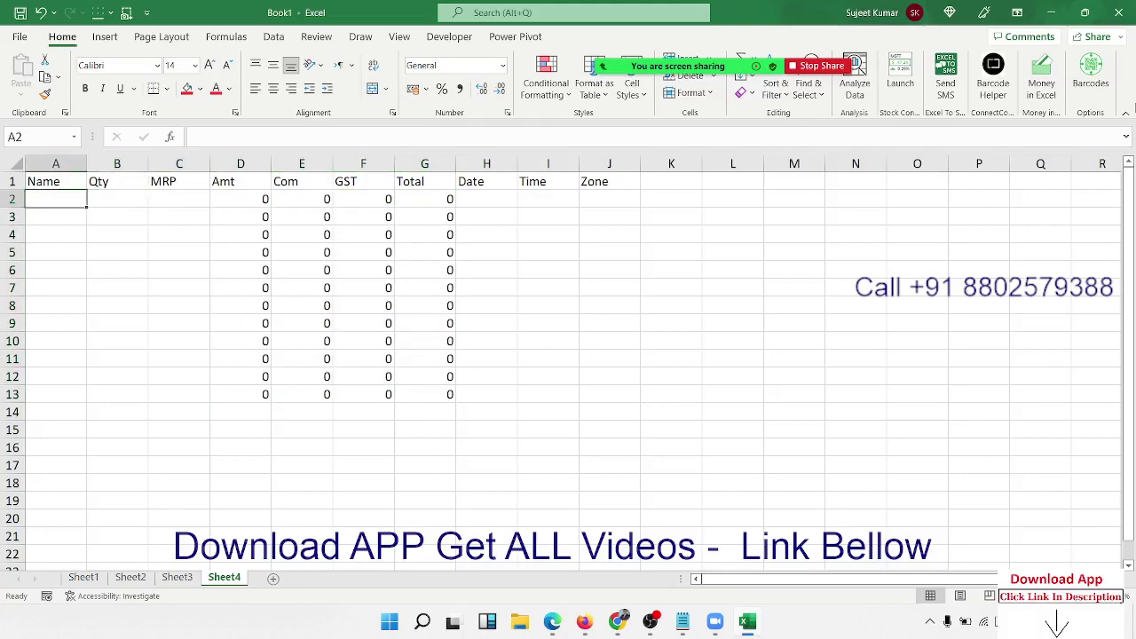
# Enter a customer name, Qty 74 and MRP 65 in A2:C2
pyautogui.write('Pu')
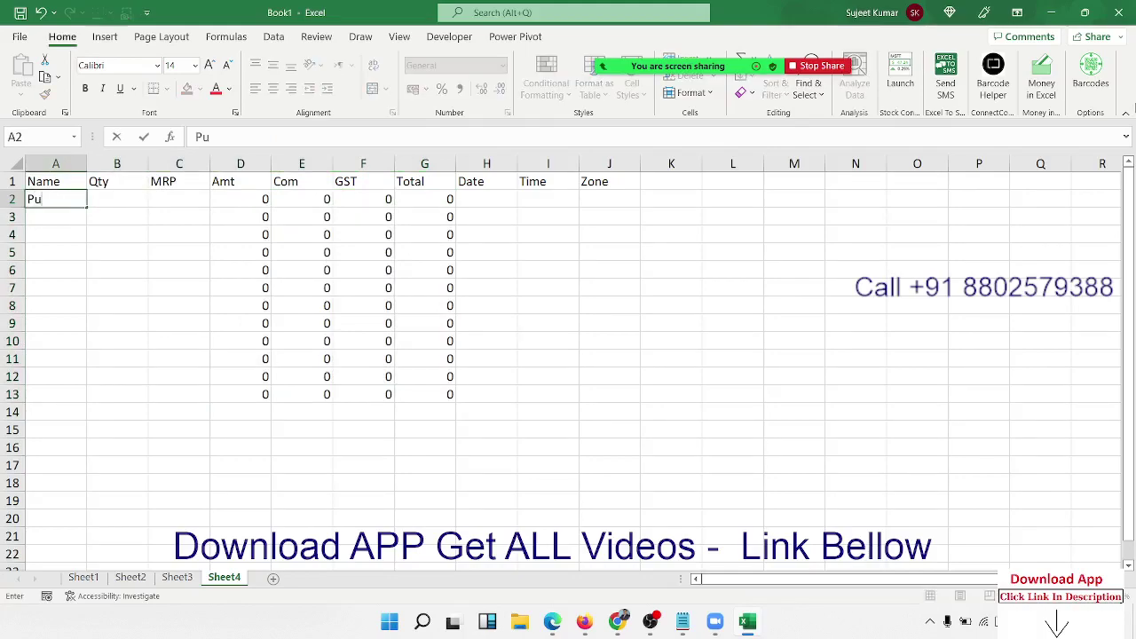
pyautogui.write('ja')
pyautogui.press('Tab')
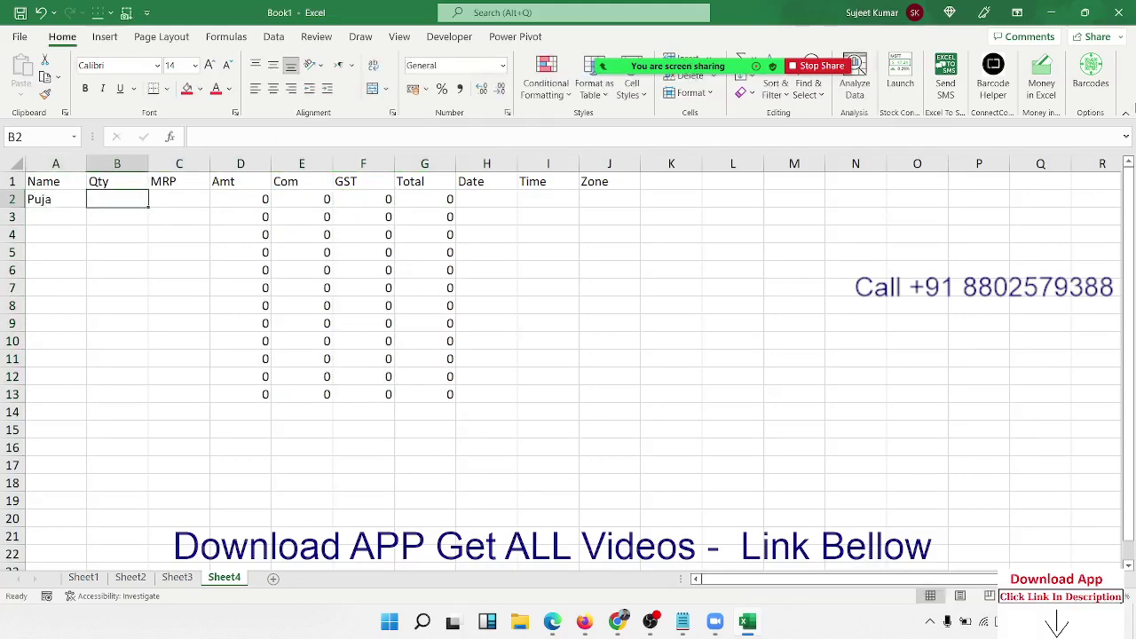
pyautogui.write('74')
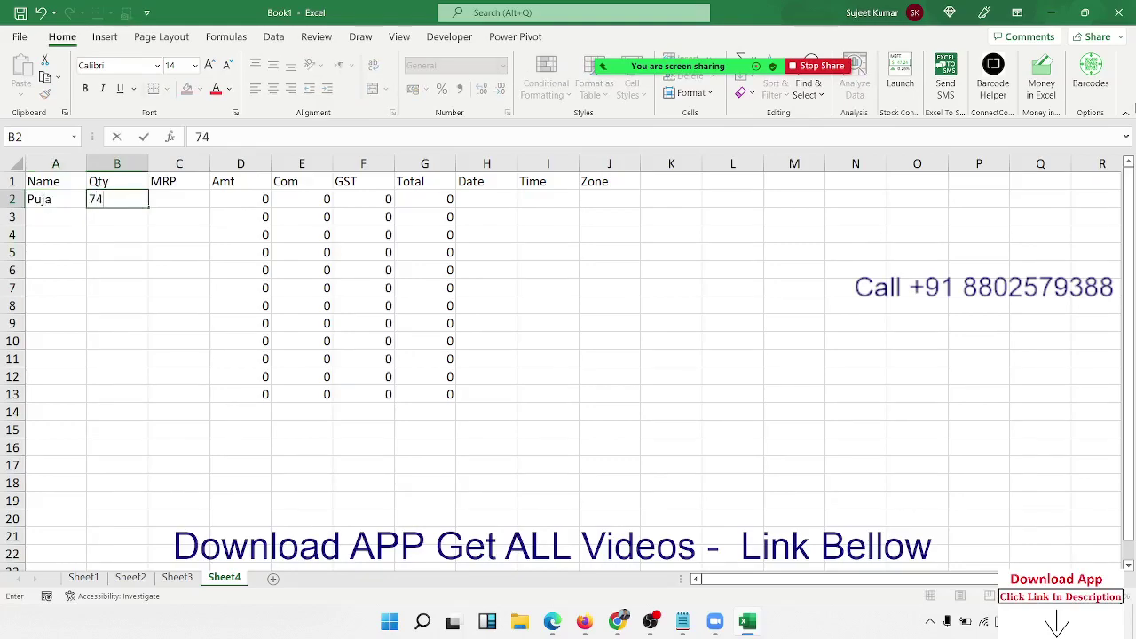
pyautogui.press('Tab')
pyautogui.write('65')
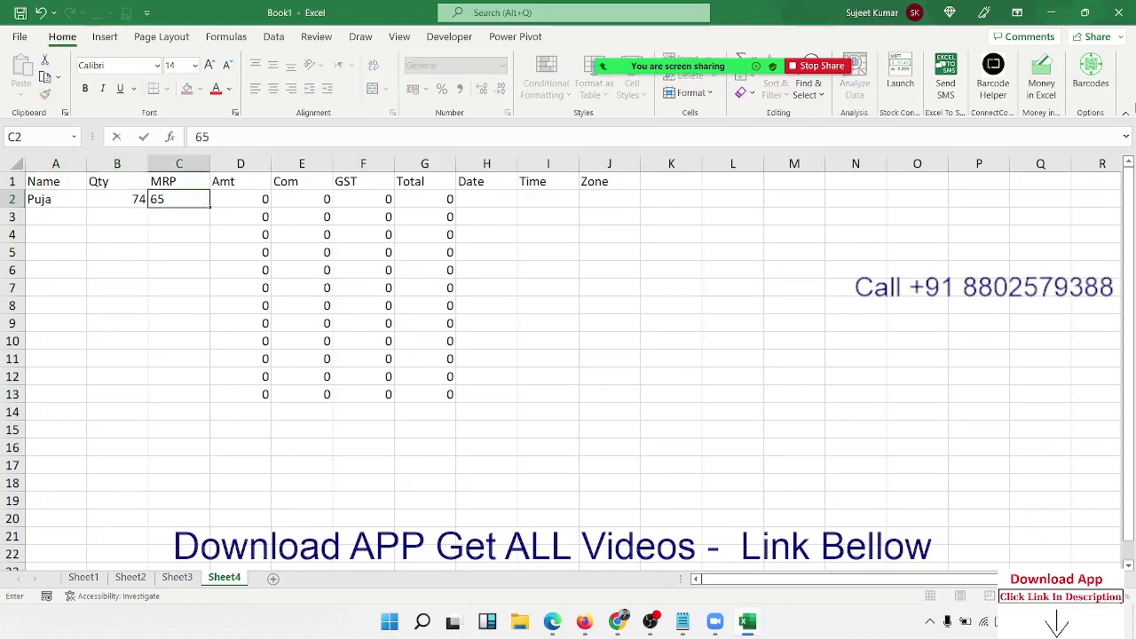
pyautogui.hotkey('ctrl', 'Return')
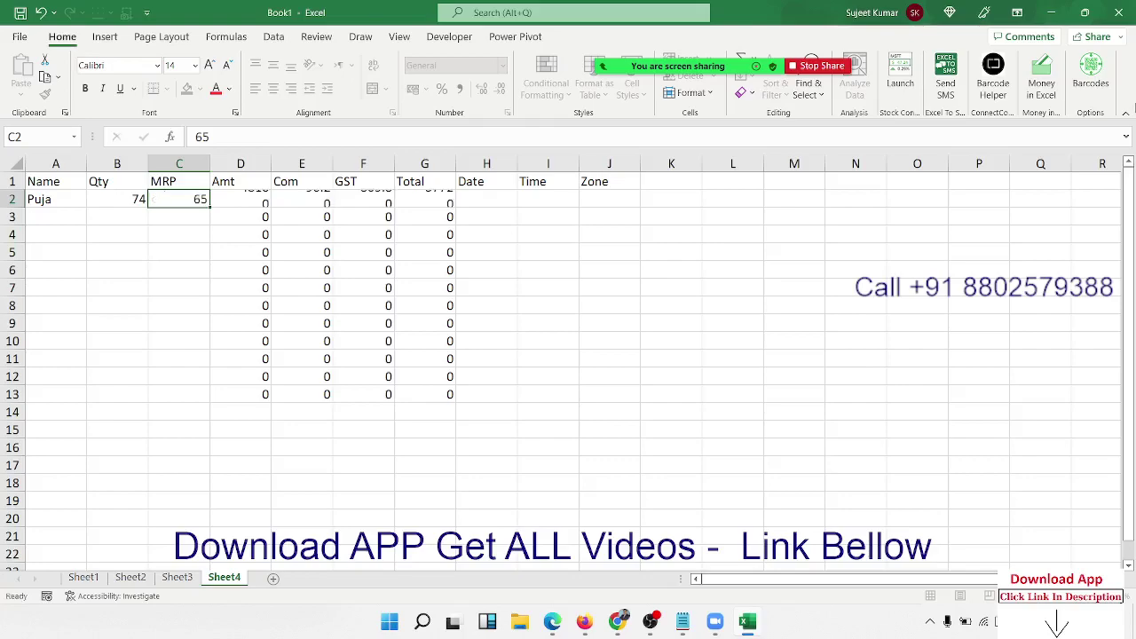
# Review the Amt, Com, GST and Total formulas in D2:G2
pyautogui.click(240, 198)
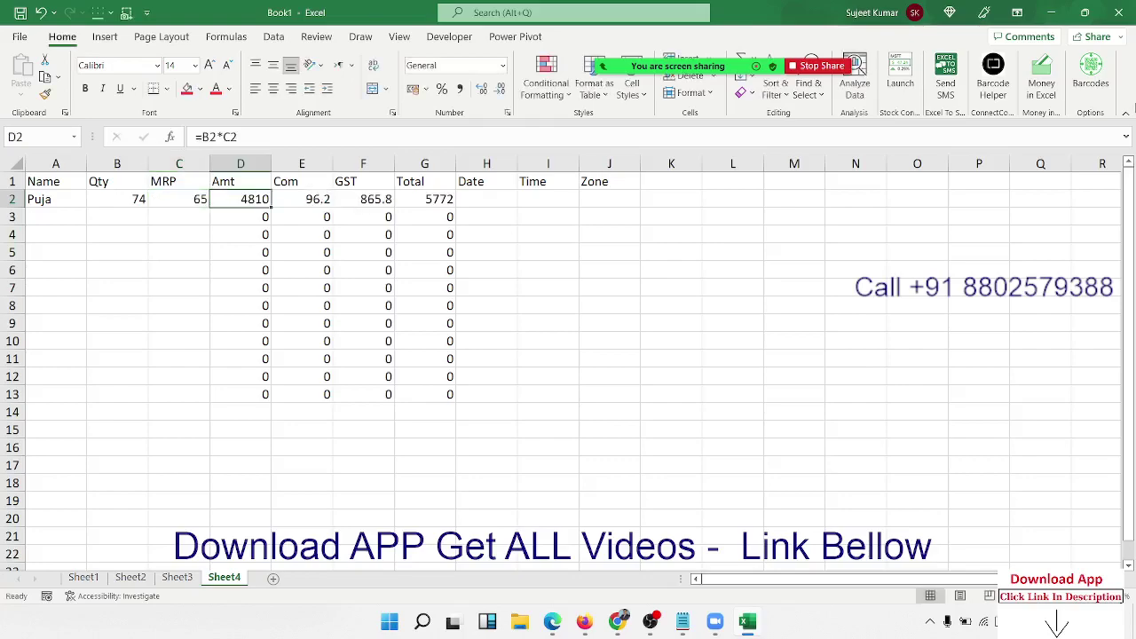
pyautogui.click(302, 198)
pyautogui.click(363, 198)
pyautogui.click(424, 199)
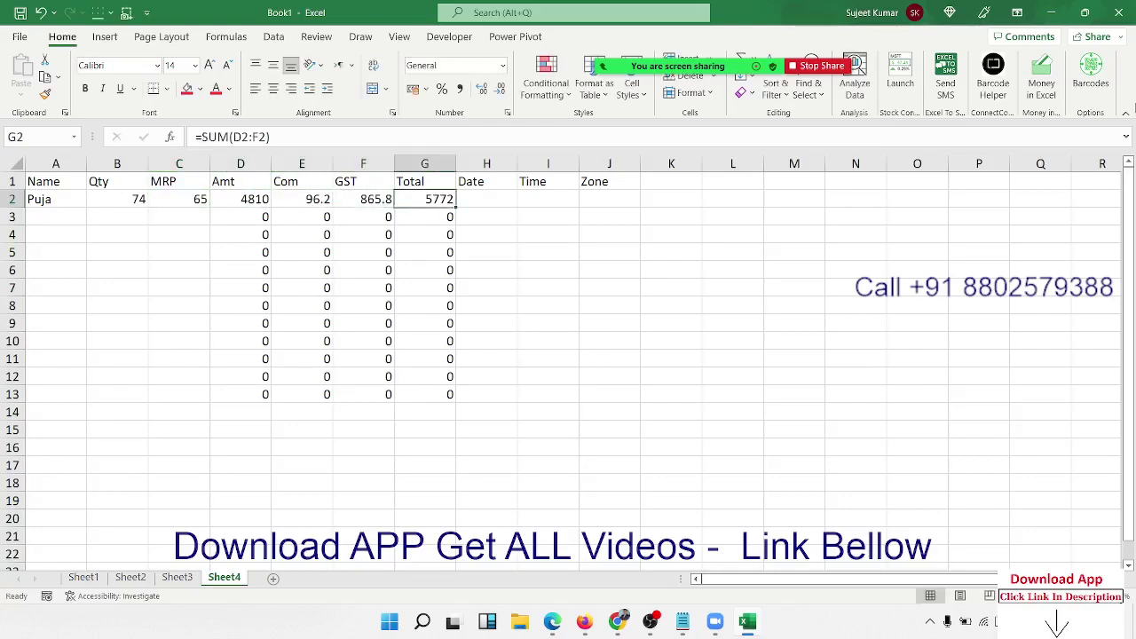
pyautogui.press('Left')
pyautogui.press('Left')
pyautogui.press('Left')
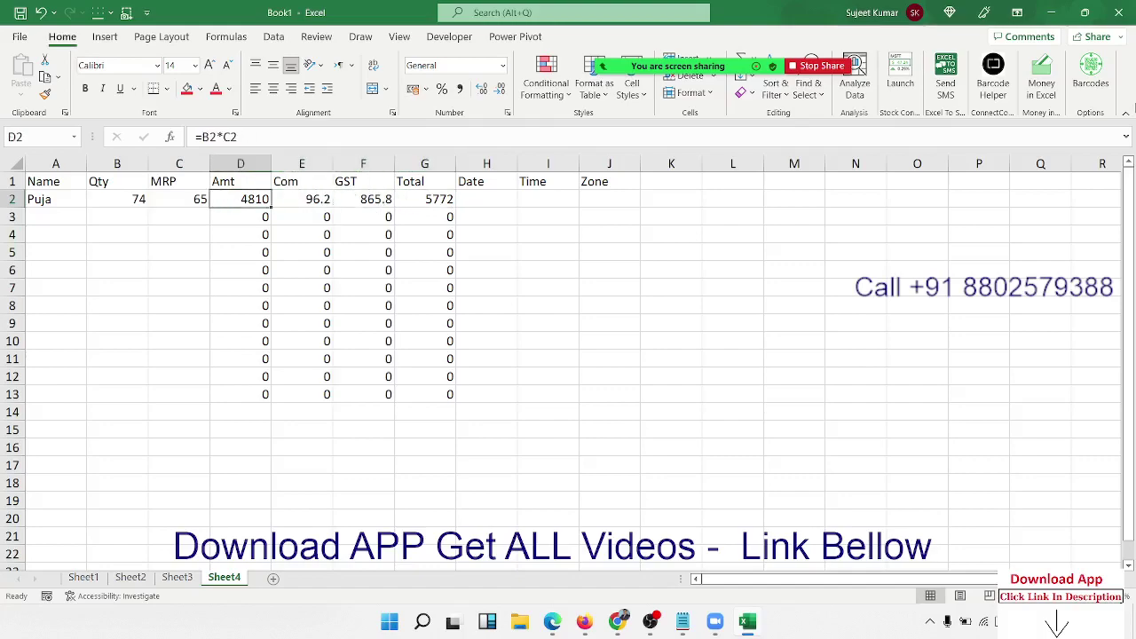
pyautogui.click(302, 199)
pyautogui.click(363, 199)
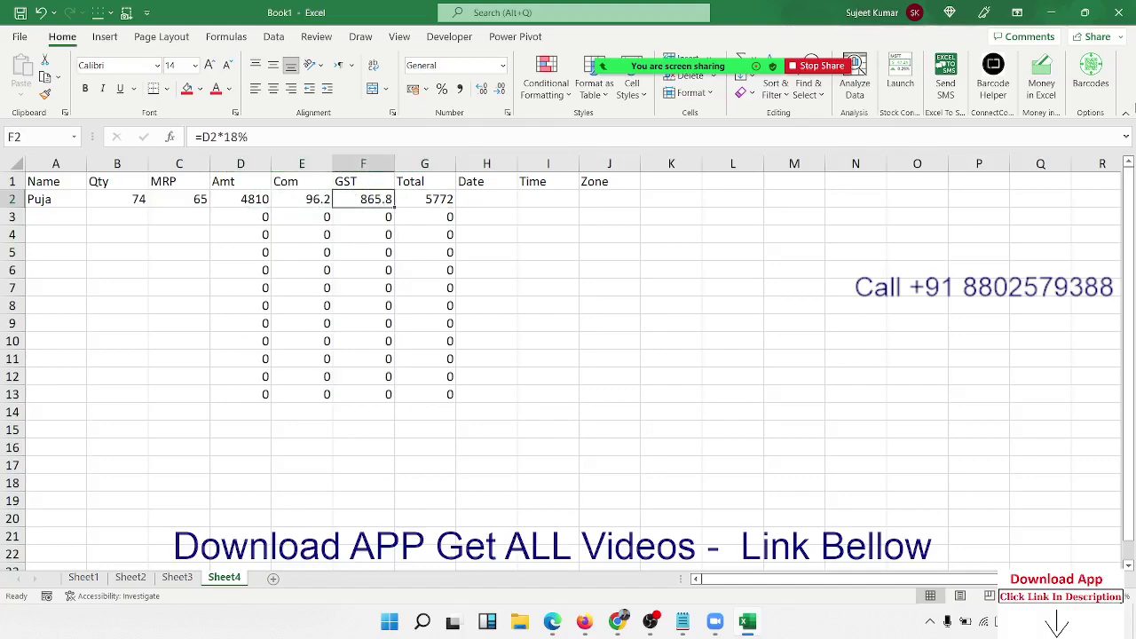
pyautogui.click(425, 198)
# Insert today's date in H2, the current time in I2, and zone Sount in J2
pyautogui.click(487, 199)
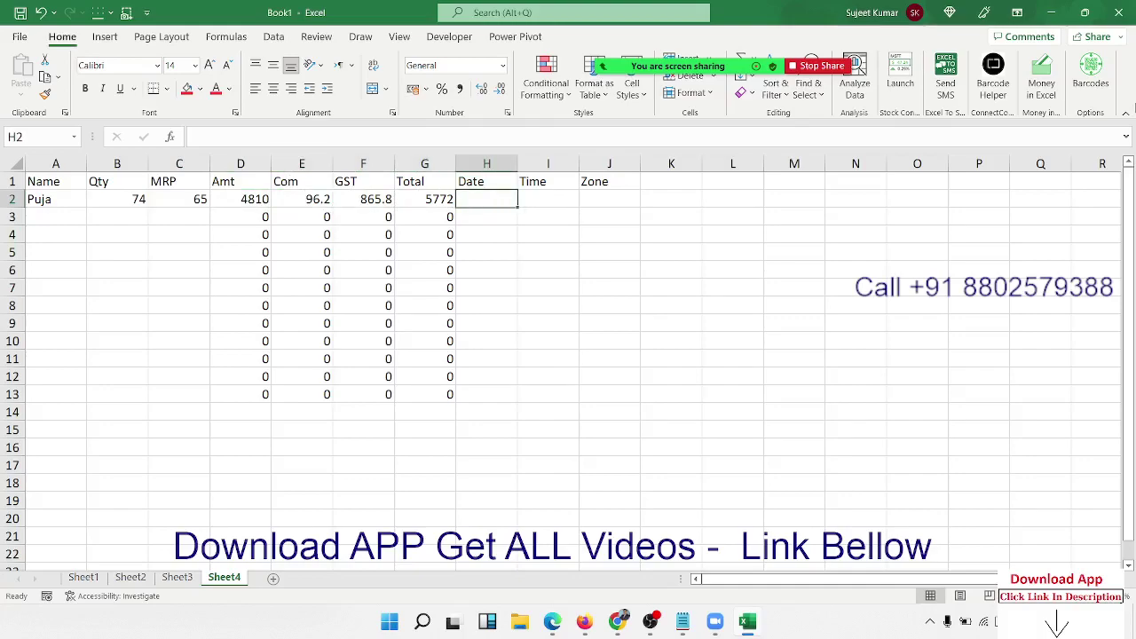
pyautogui.hotkey('ctrl', ';')
pyautogui.press('Tab')
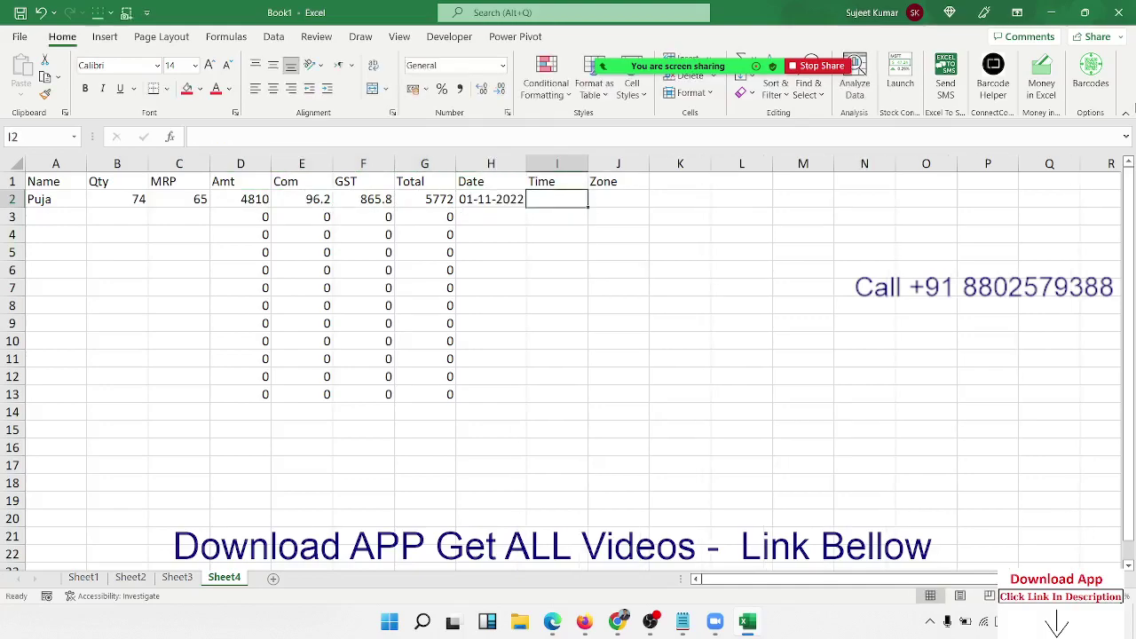
pyautogui.hotkey('ctrl', 'shift', ';')
pyautogui.press('Tab')
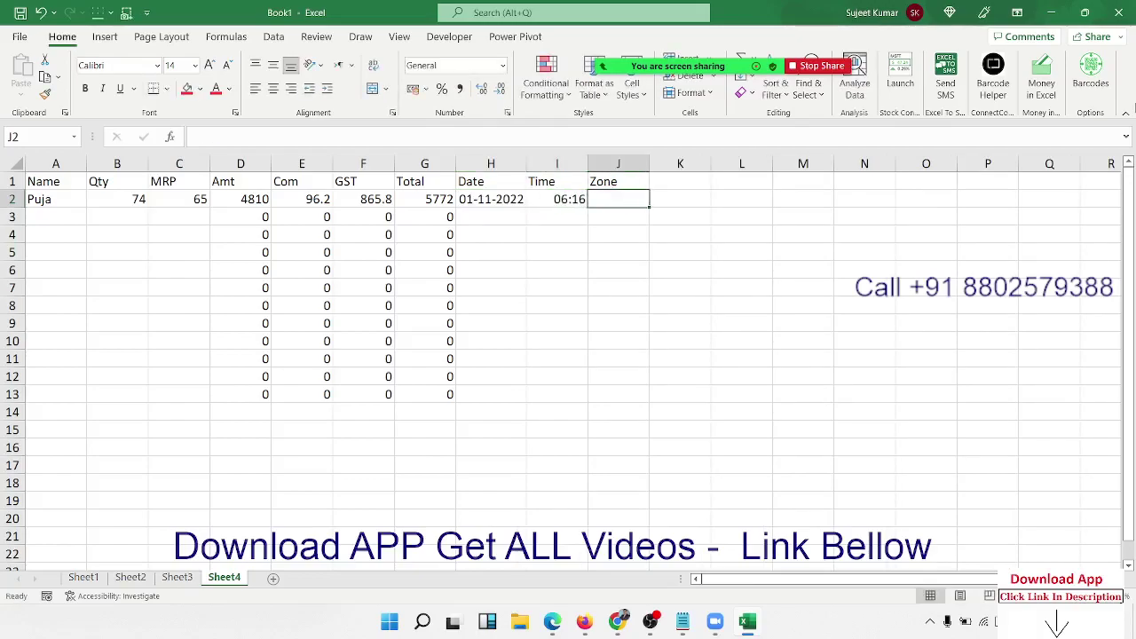
pyautogui.write('Sount')
pyautogui.press('Return')
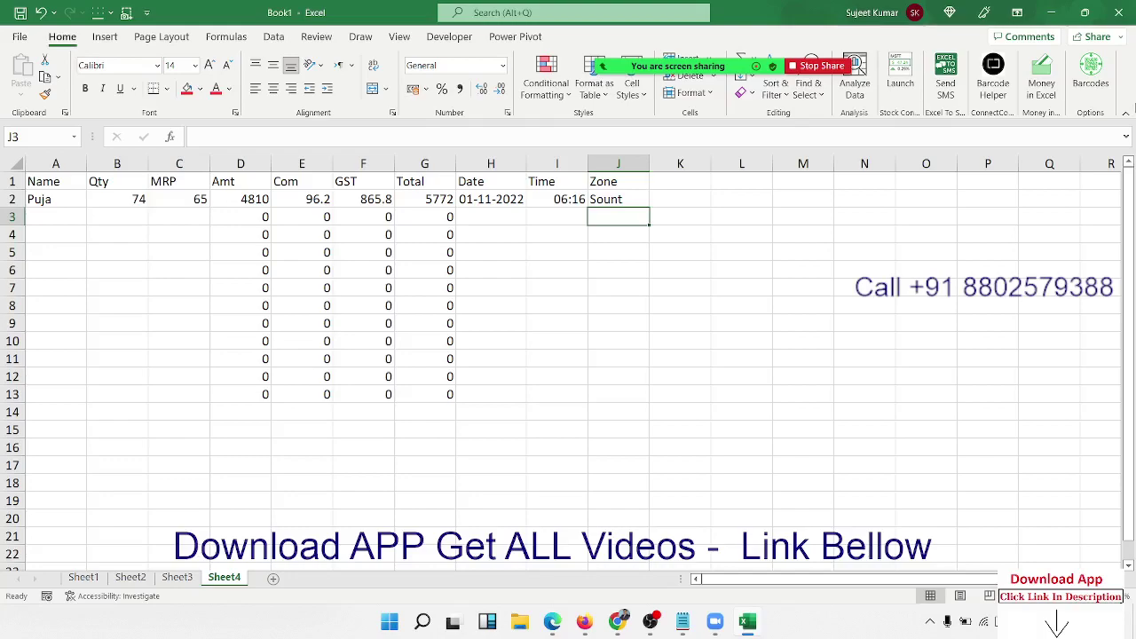
# Select the formula columns D through G
pyautogui.press('Left')
pyautogui.press('Left')
pyautogui.press('Left')
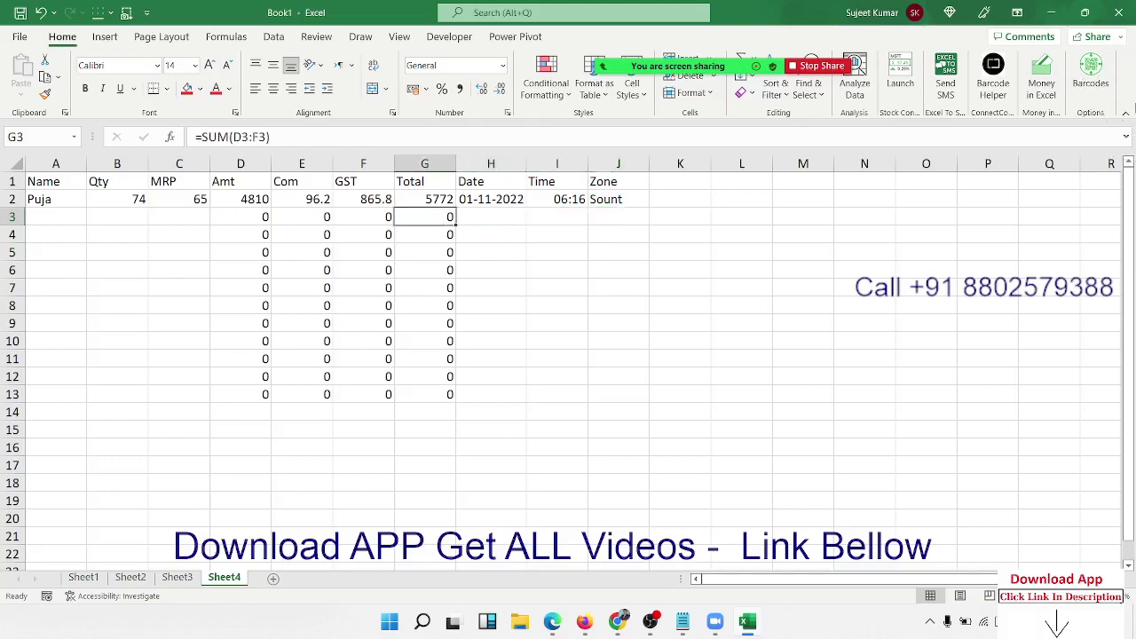
pyautogui.press('Left')
pyautogui.press('Left')
pyautogui.press('Left')
pyautogui.press('Left')
pyautogui.press('Left')
pyautogui.press('Left')
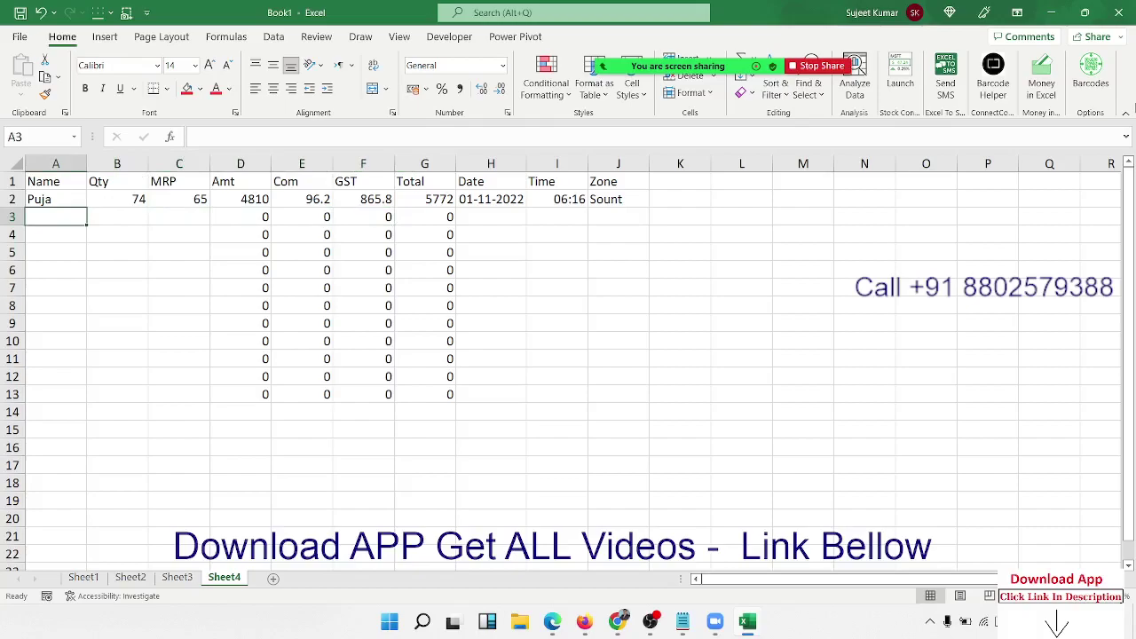
pyautogui.click(245, 163)
pyautogui.moveTo(245, 164); pyautogui.dragTo(424, 181)
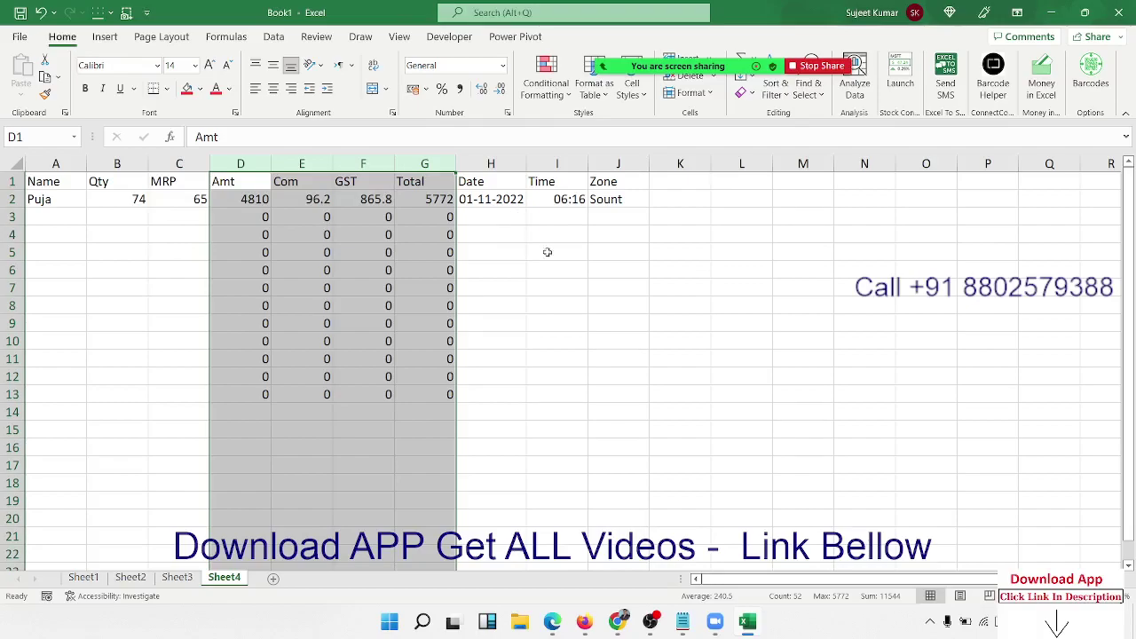
# Unlock every cell on Sheet4 via Format Cells > Protection
pyautogui.click(580, 275)
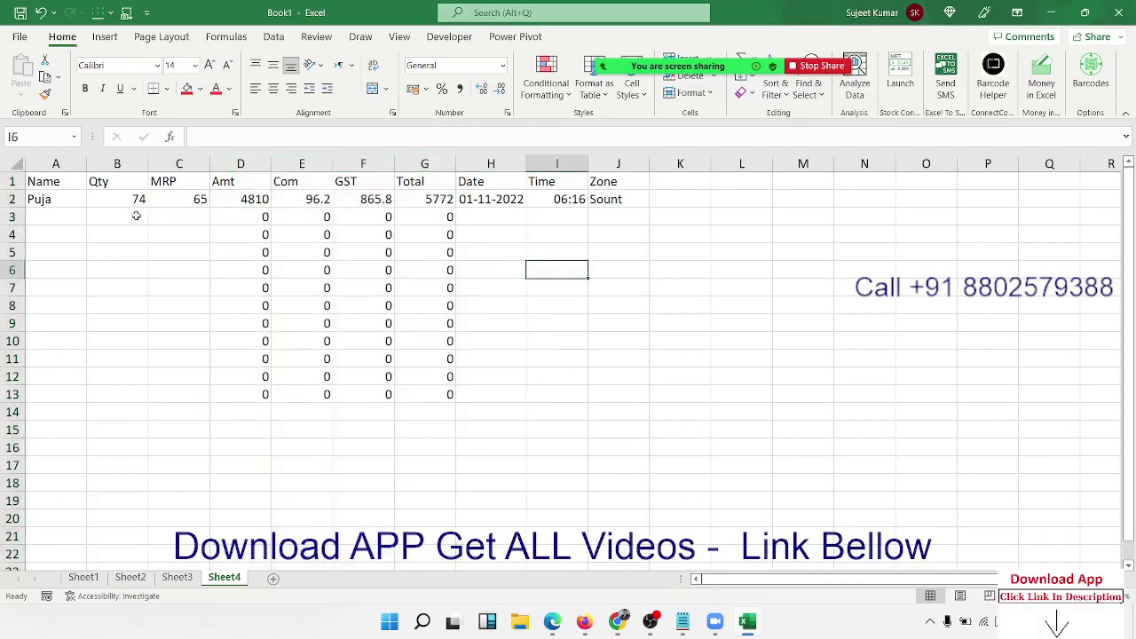
pyautogui.click(17, 157)
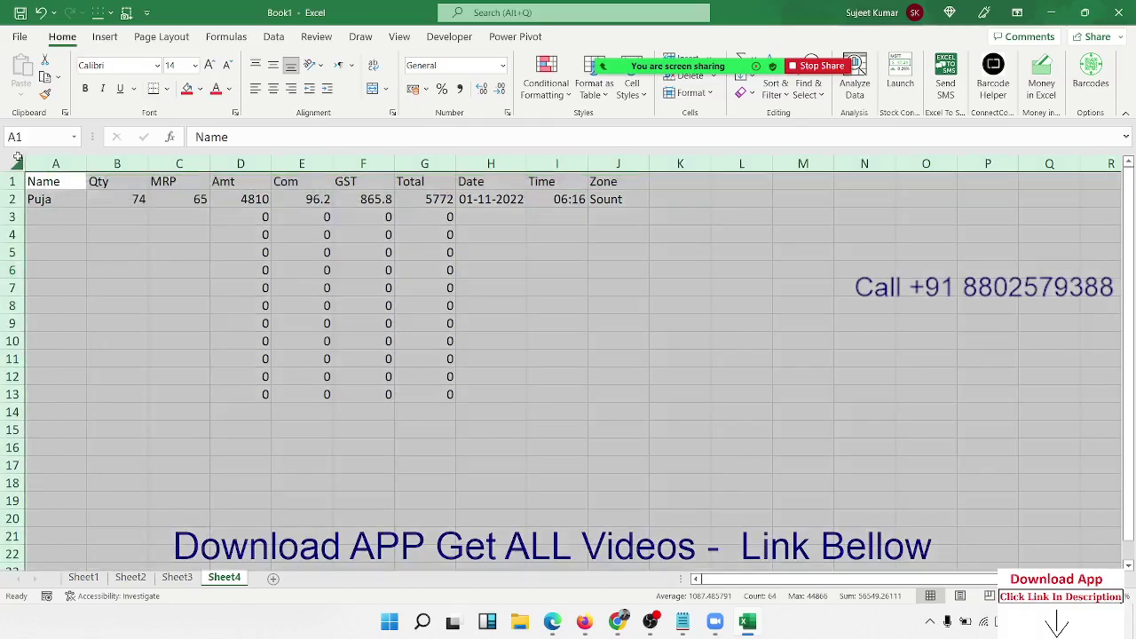
pyautogui.rightClick(118, 258)
pyautogui.click(173, 475)
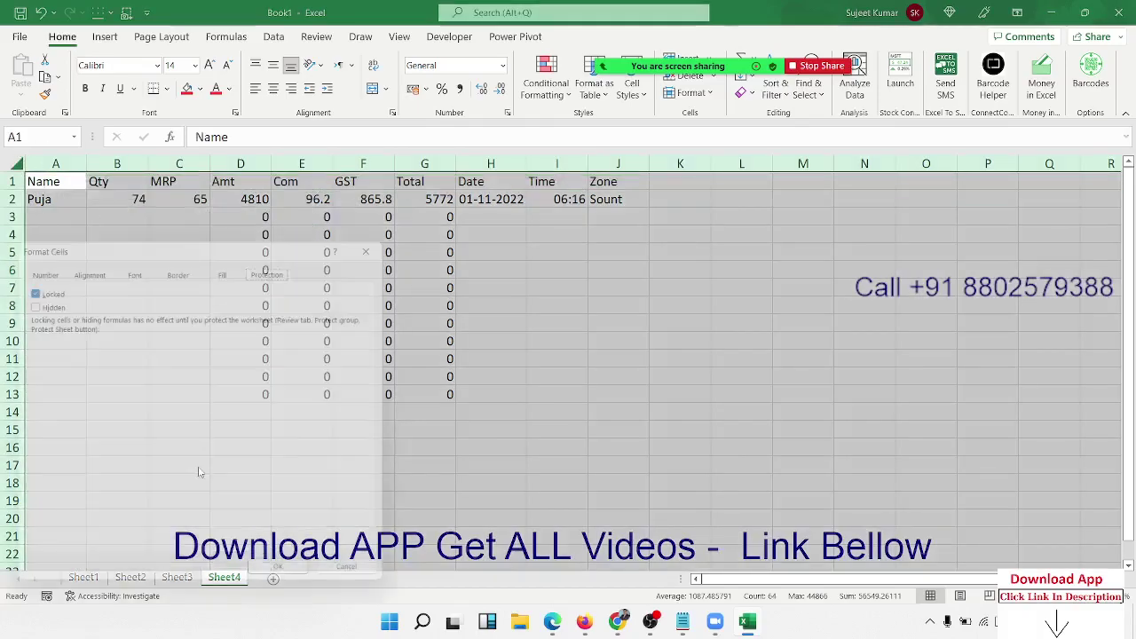
pyautogui.click(24, 284)
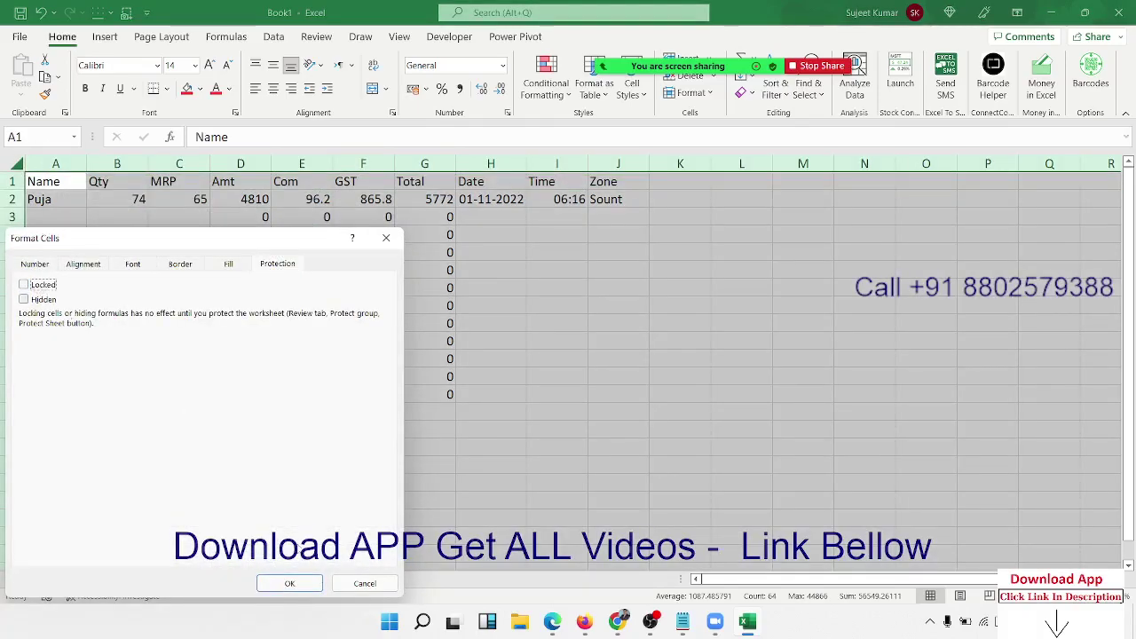
pyautogui.click(307, 582)
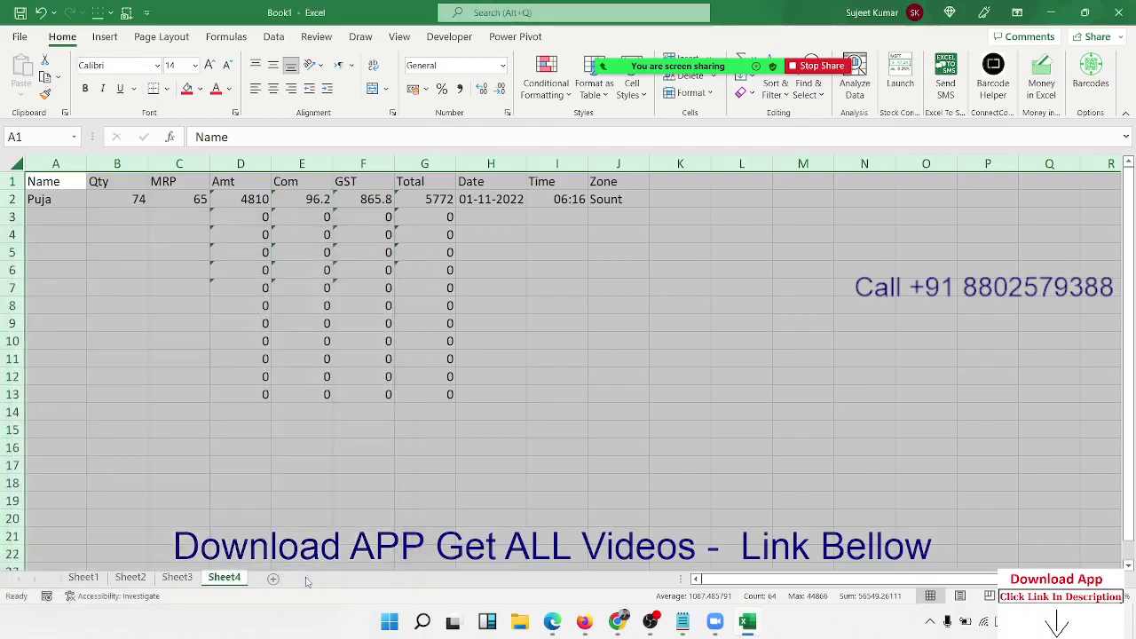
pyautogui.click(227, 451)
# Set columns D:G (Amt through Total) back to Locked
pyautogui.moveTo(238, 165); pyautogui.dragTo(416, 175)
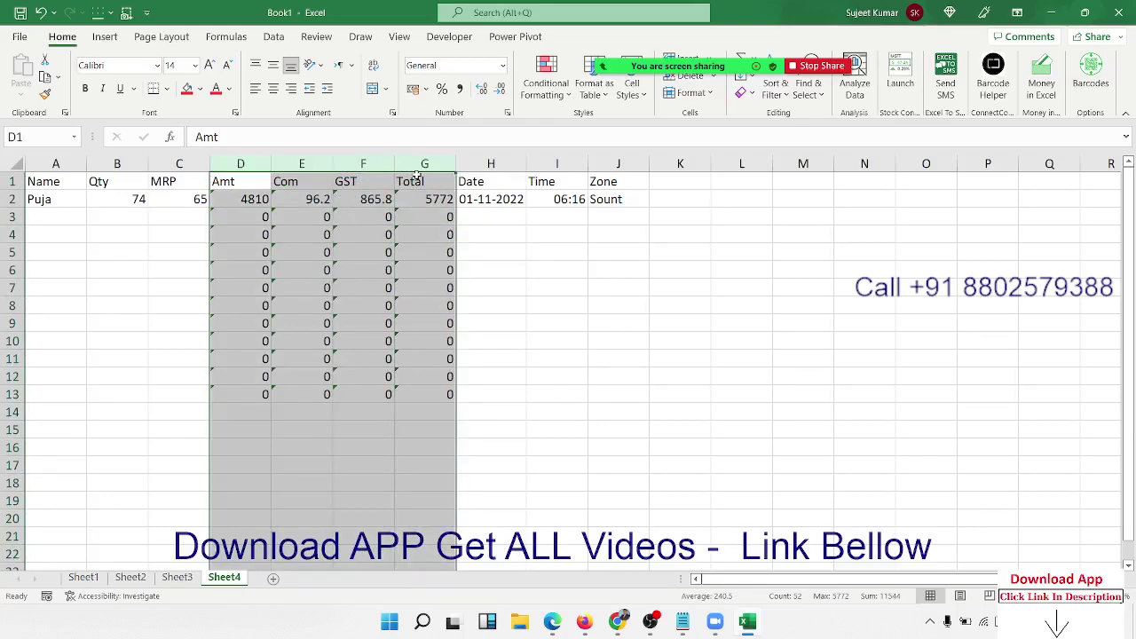
pyautogui.rightClick(355, 229)
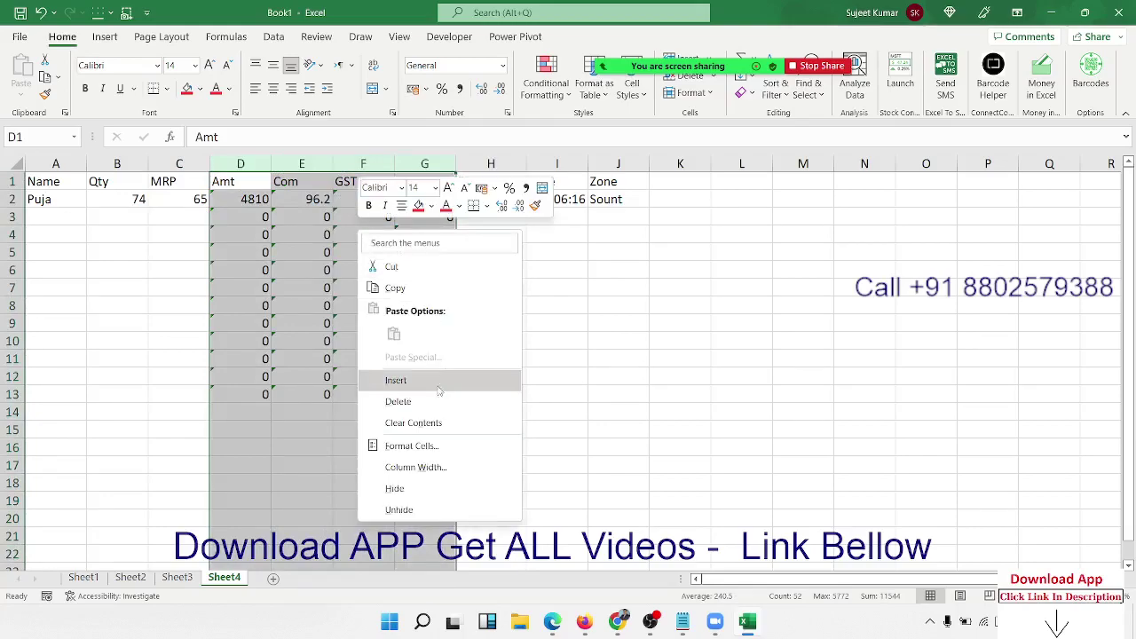
pyautogui.click(427, 440)
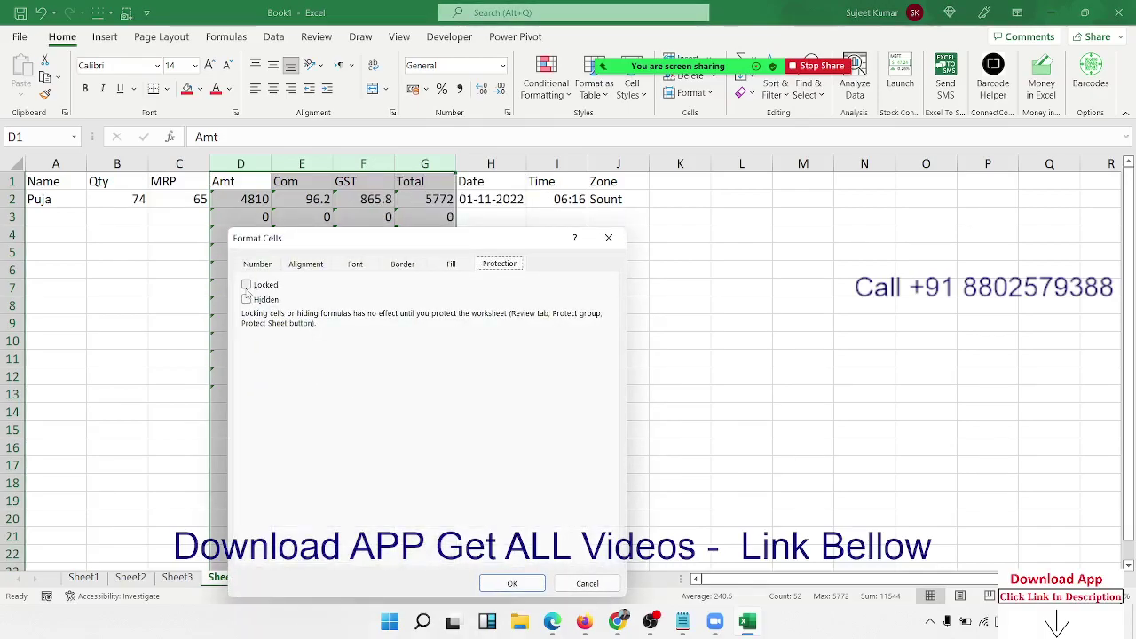
pyautogui.click(513, 584)
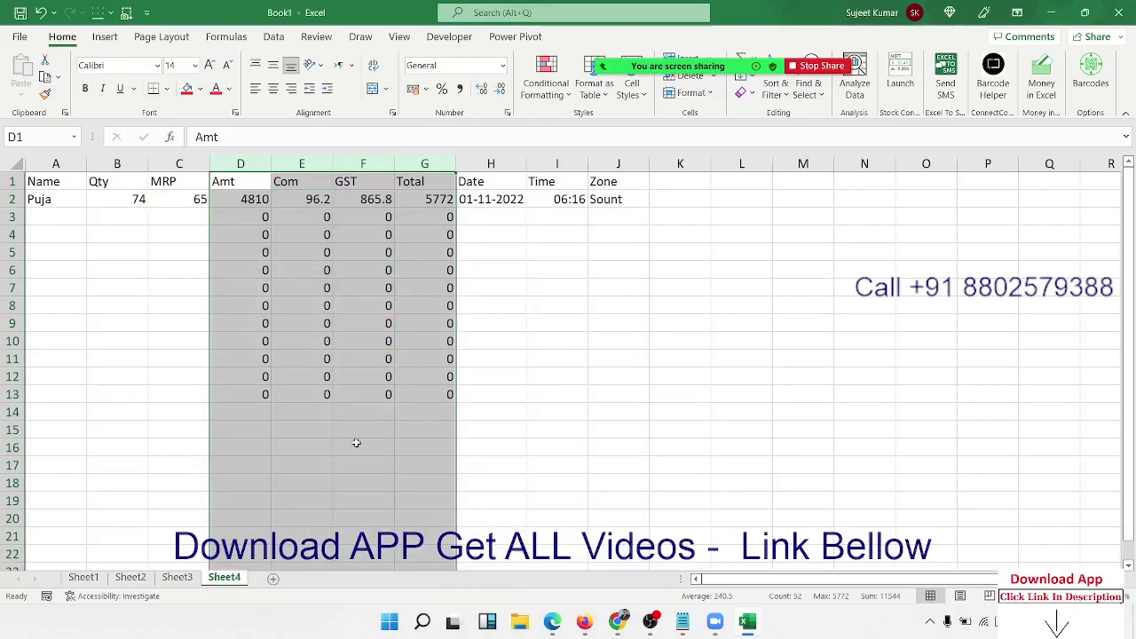
pyautogui.click(307, 346)
pyautogui.click(162, 412)
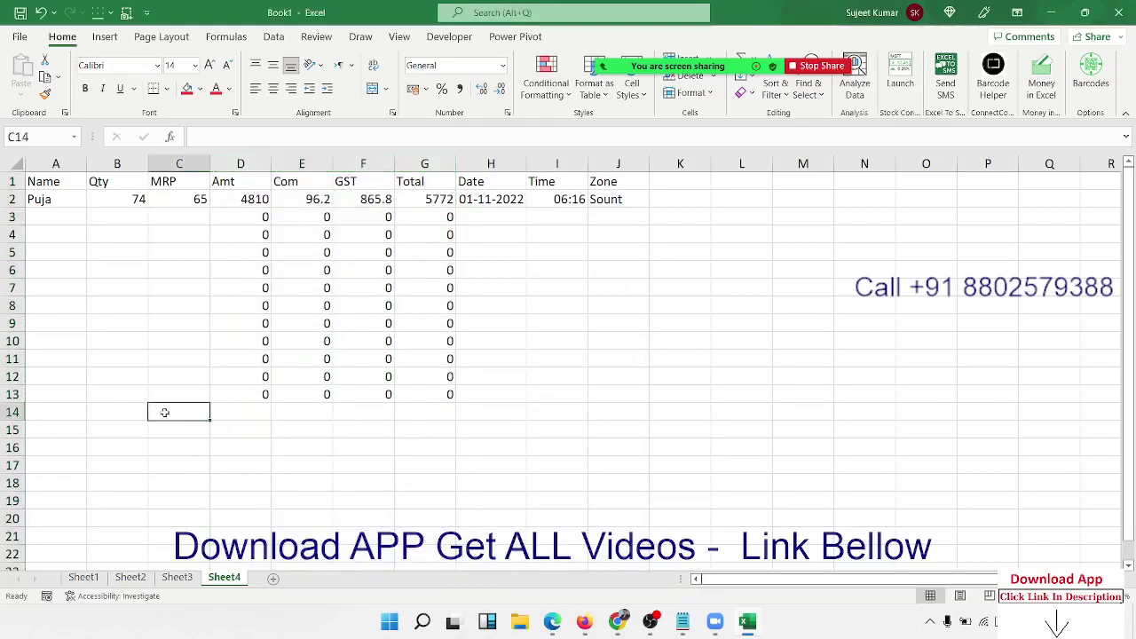
# Protect Sheet4 with a password, allowing only unlocked cells to be selected
pyautogui.rightClick(232, 585)
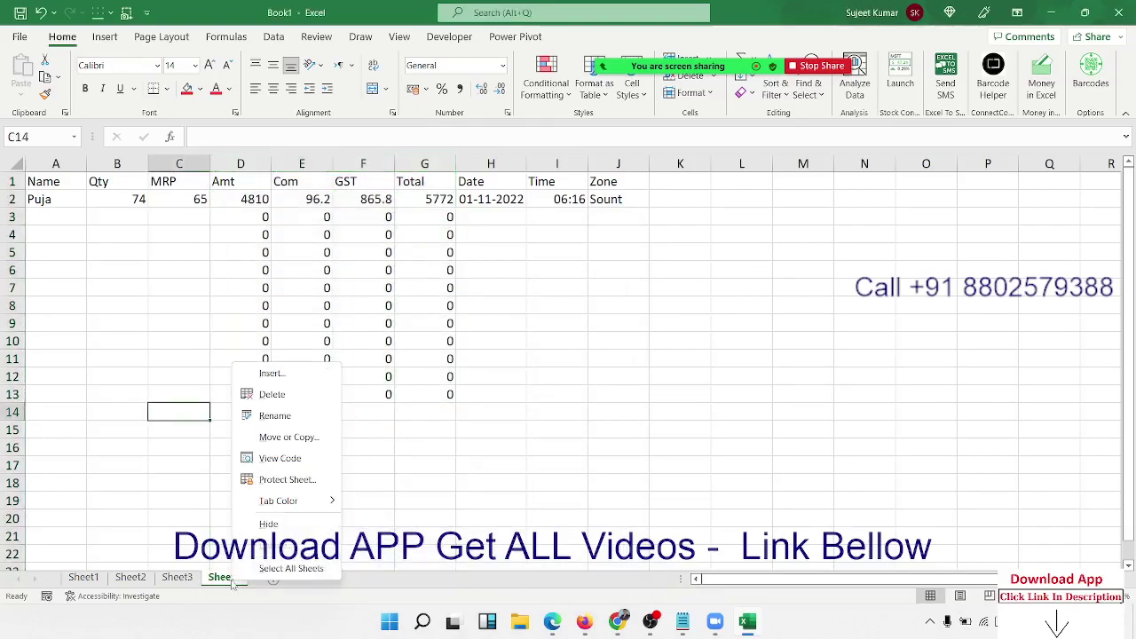
pyautogui.click(279, 480)
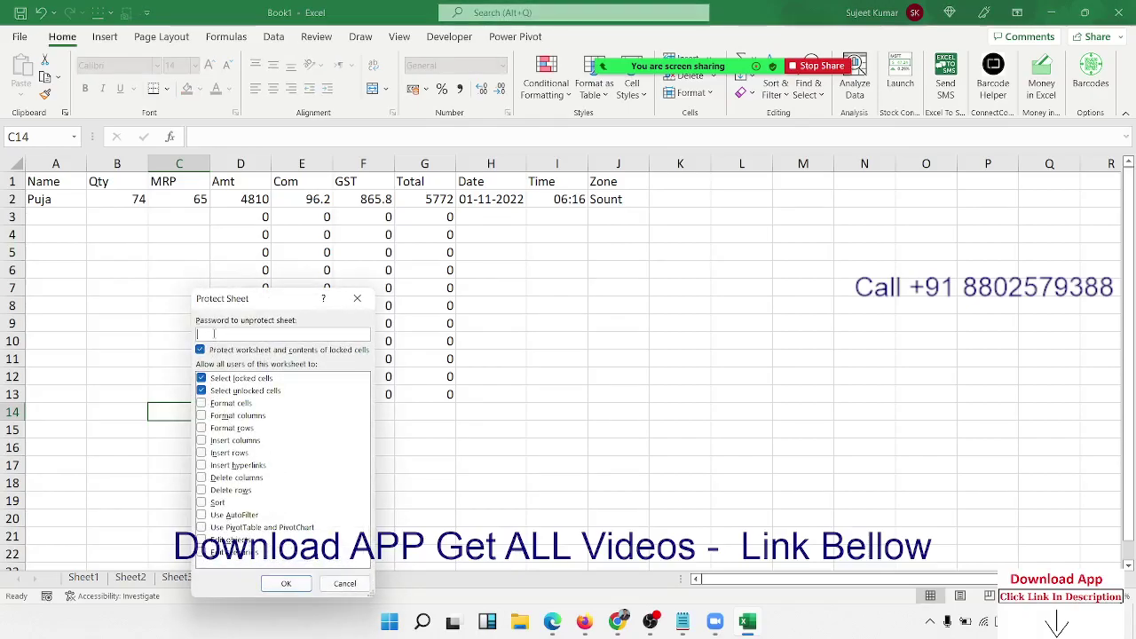
pyautogui.write('1')
pyautogui.press('Return')
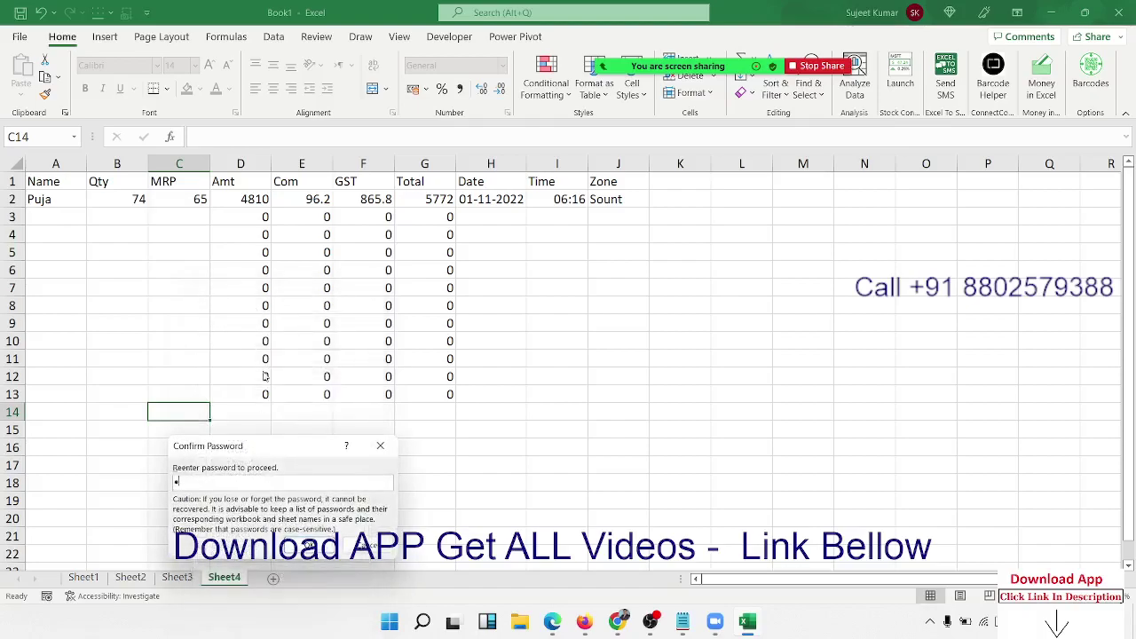
pyautogui.click(383, 547)
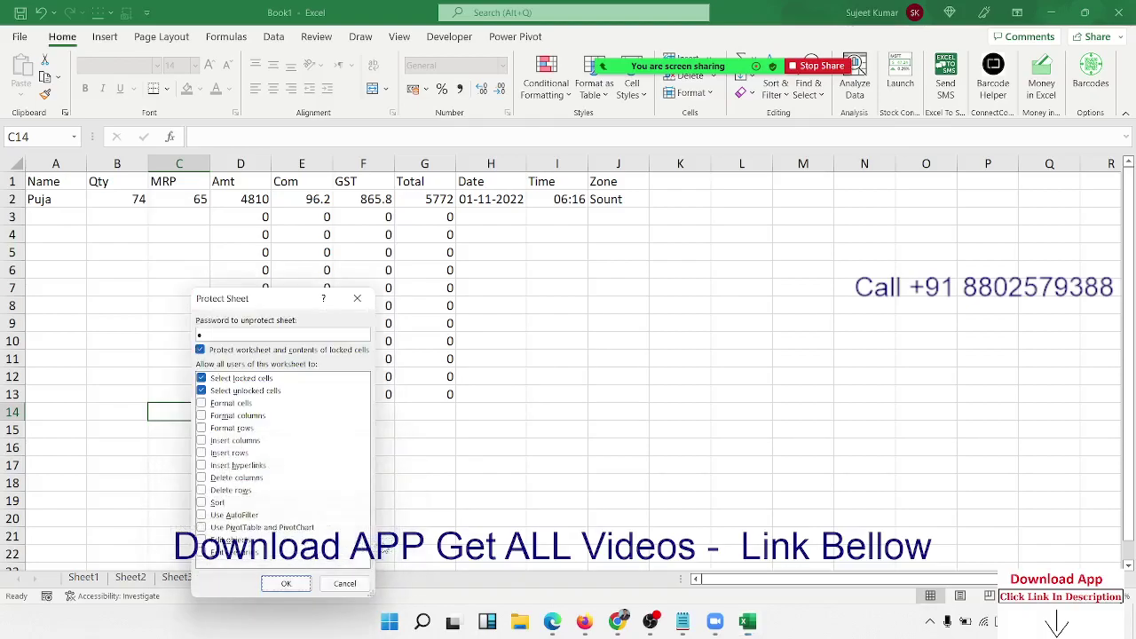
pyautogui.click(201, 391)
pyautogui.click(286, 585)
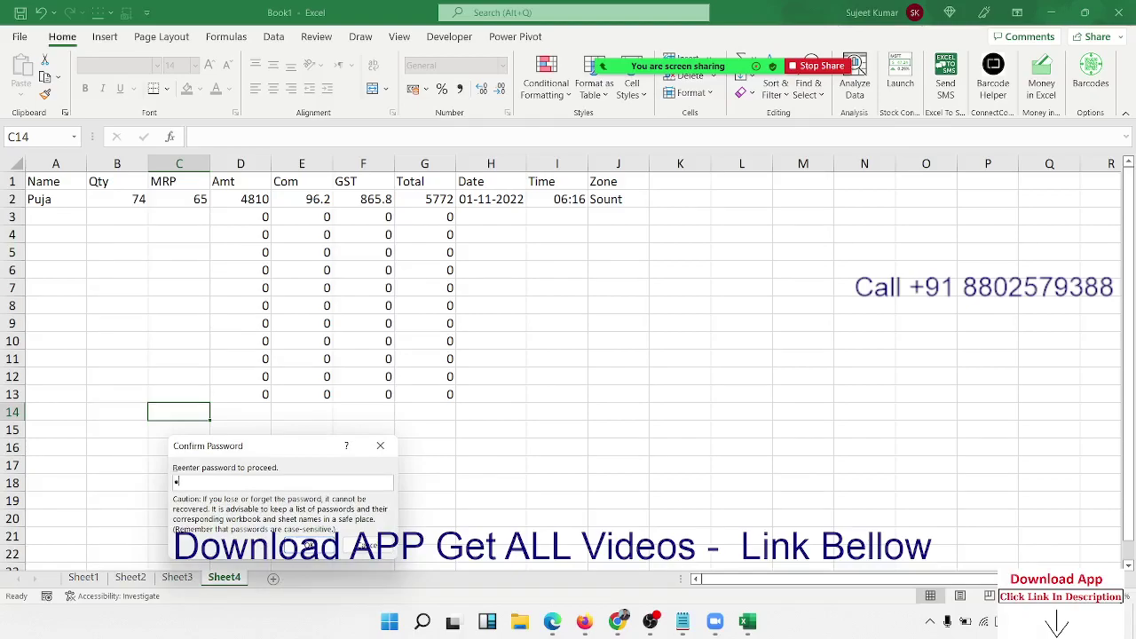
pyautogui.press('Return')
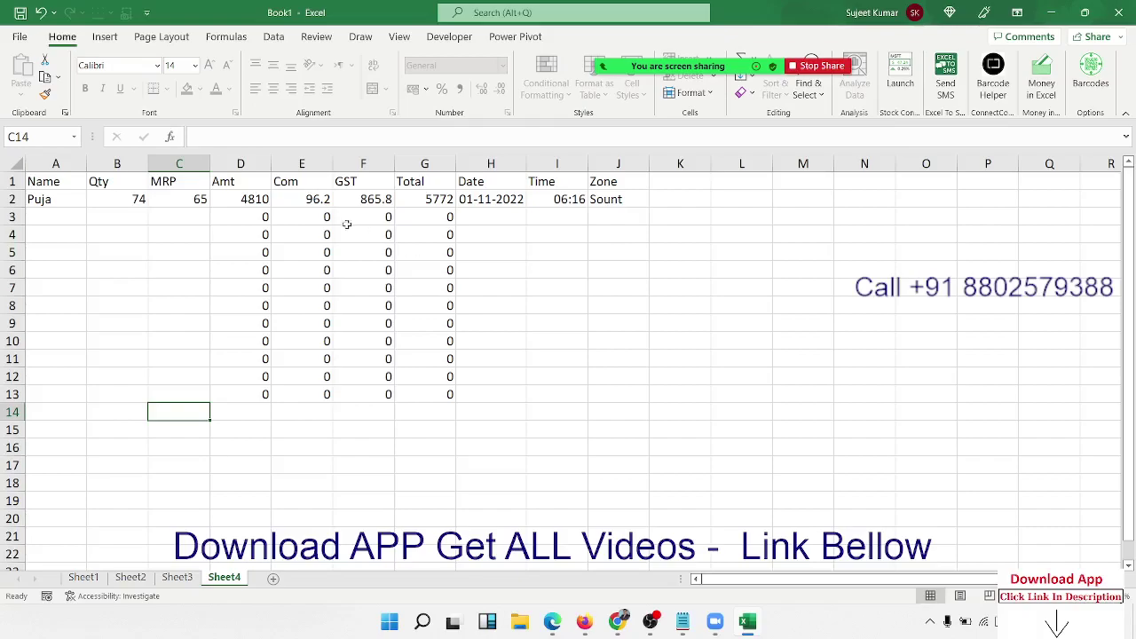
# Enter a second customer name, Qty 78 and MRP 65 in A3:C3
pyautogui.click(64, 210)
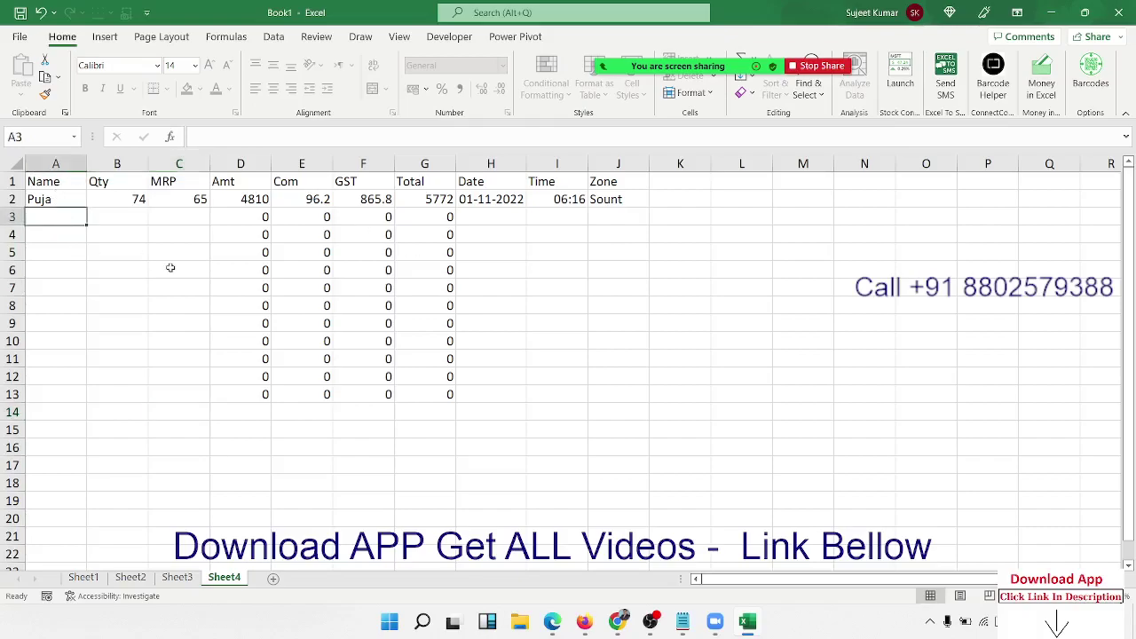
pyautogui.write('Om')
pyautogui.press('Tab')
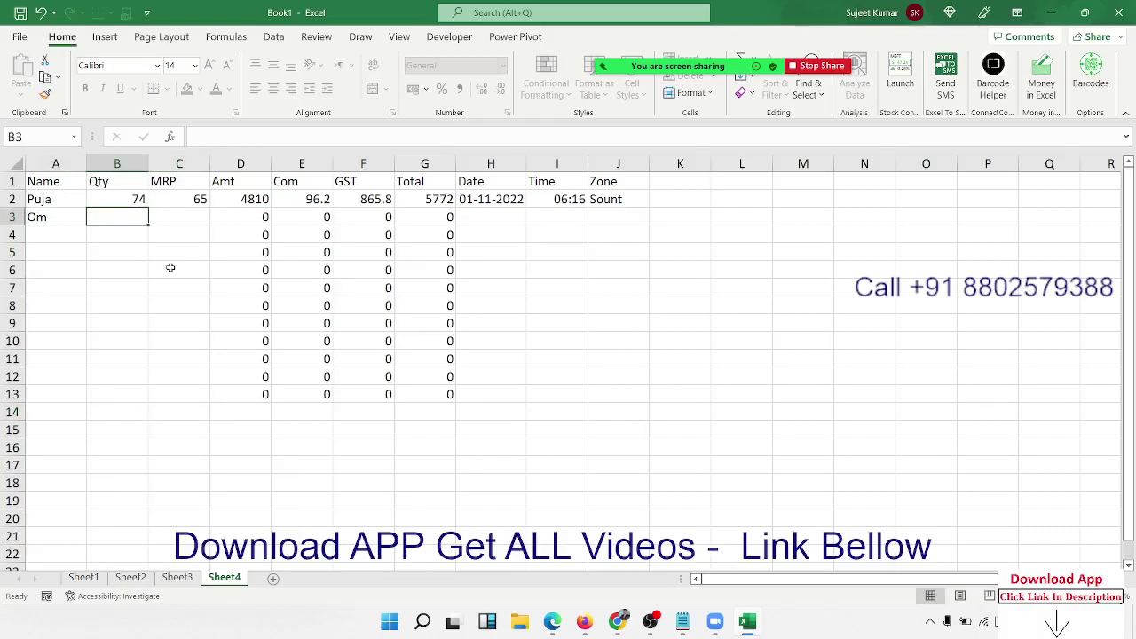
pyautogui.write('78')
pyautogui.press('Tab')
pyautogui.write('6')
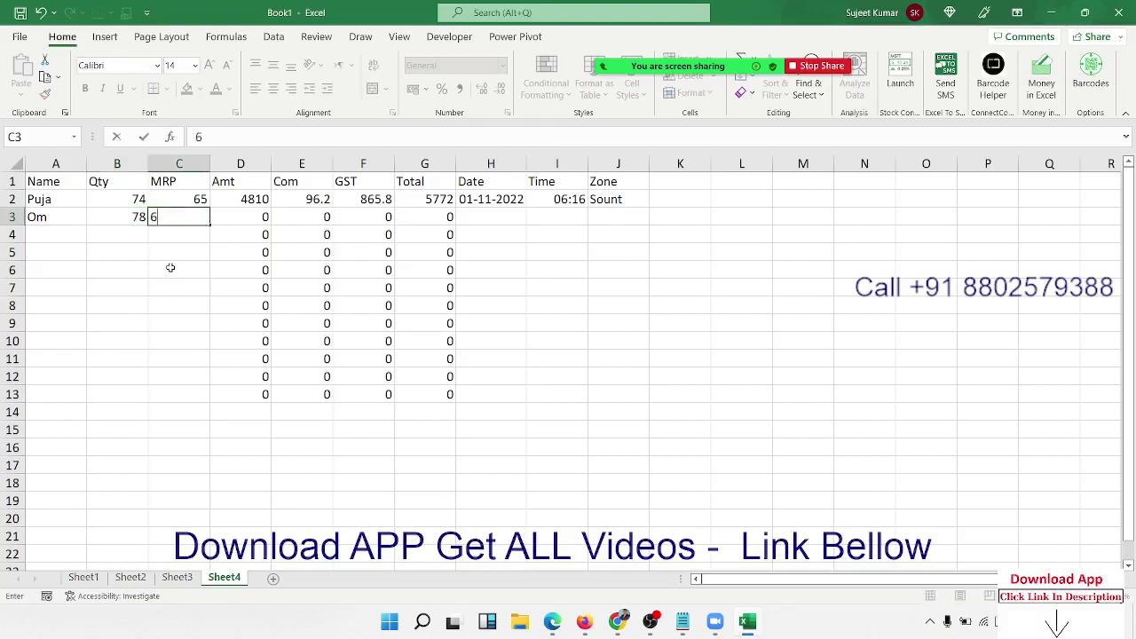
pyautogui.write('5')
pyautogui.press('Tab')
pyautogui.press('Tab')
pyautogui.press('Tab')
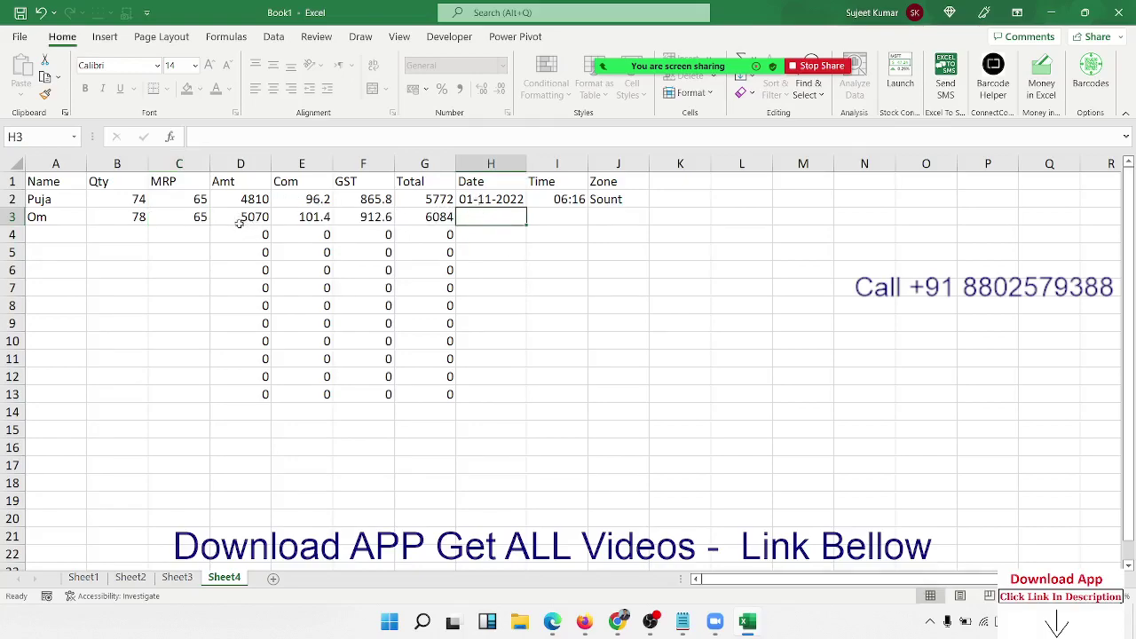
# Insert today's date in H3 and the current time in I3
pyautogui.click(197, 217)
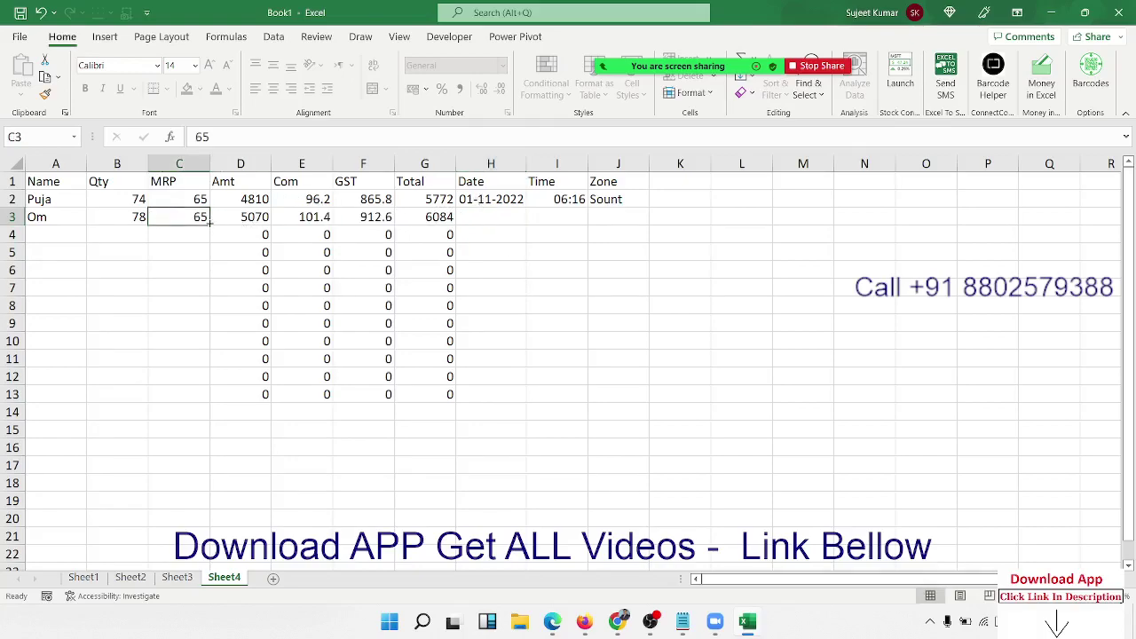
pyautogui.click(505, 220)
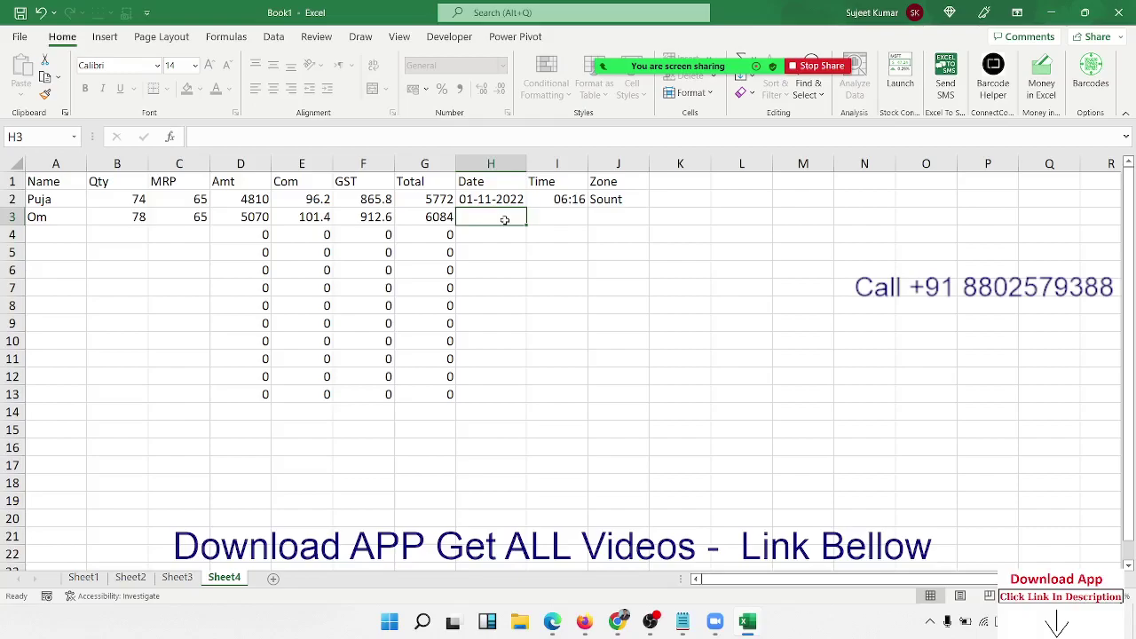
pyautogui.hotkey('ctrl', ';')
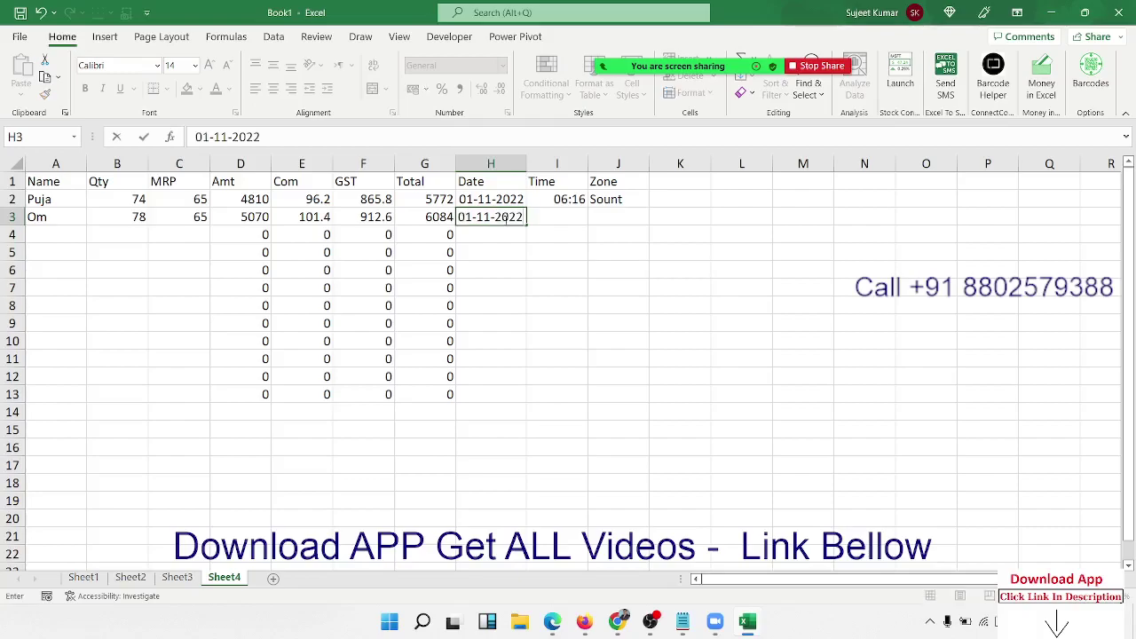
pyautogui.press('Tab')
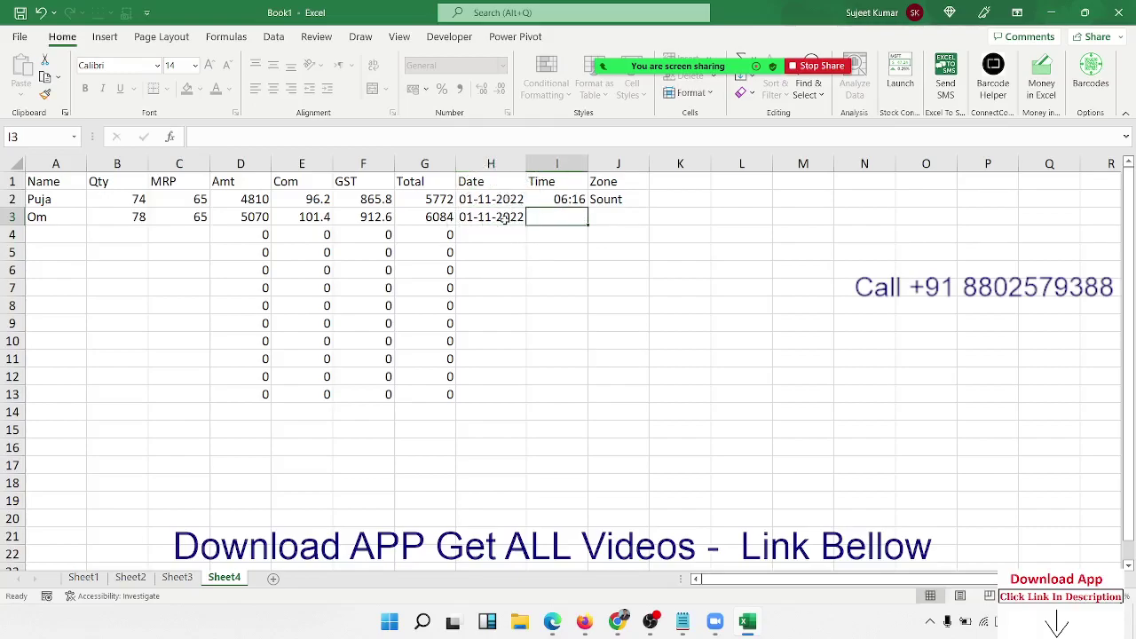
pyautogui.hotkey('ctrl', 'shift', ';')
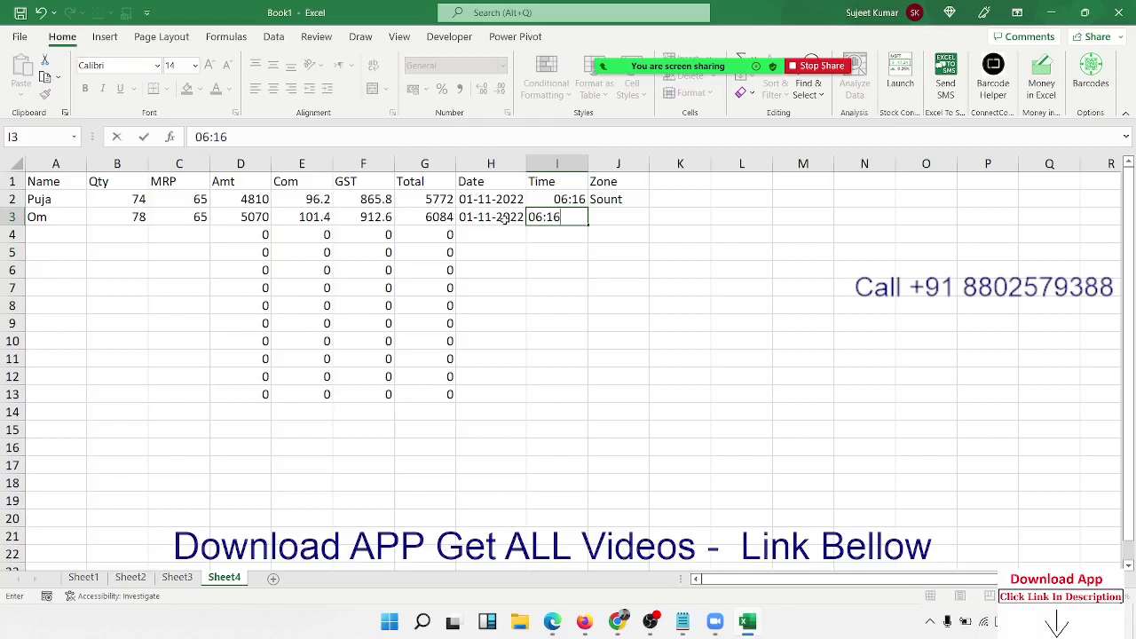
pyautogui.press('Tab')
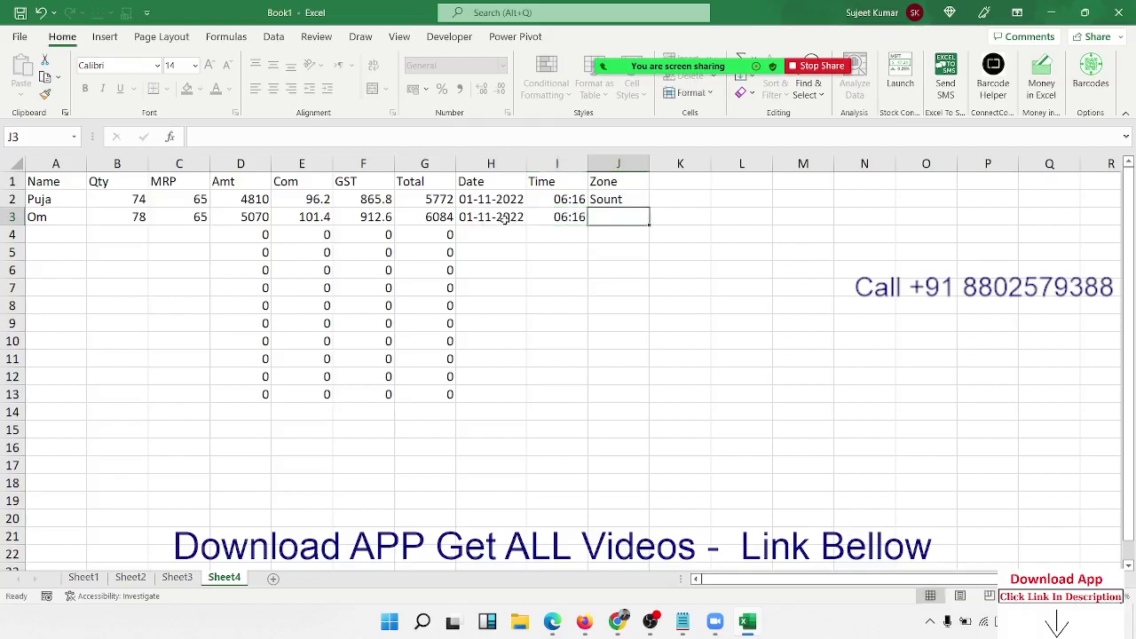
# Change J2's zone to south and enter south in J3
pyautogui.press('Up')
pyautogui.write('south')
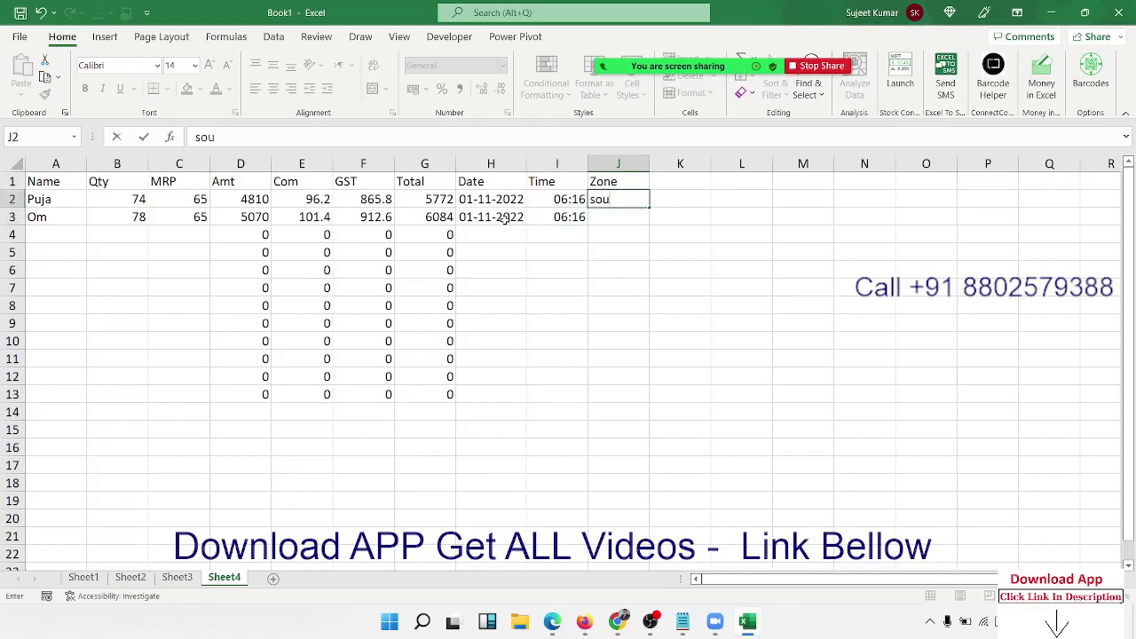
pyautogui.press('Return')
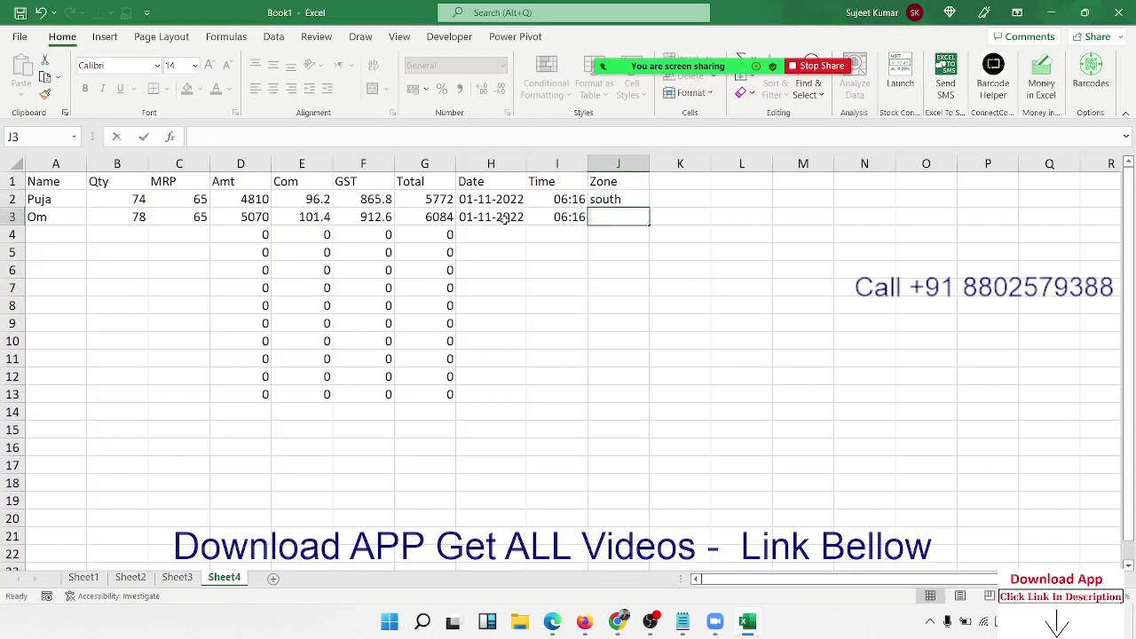
pyautogui.write('south')
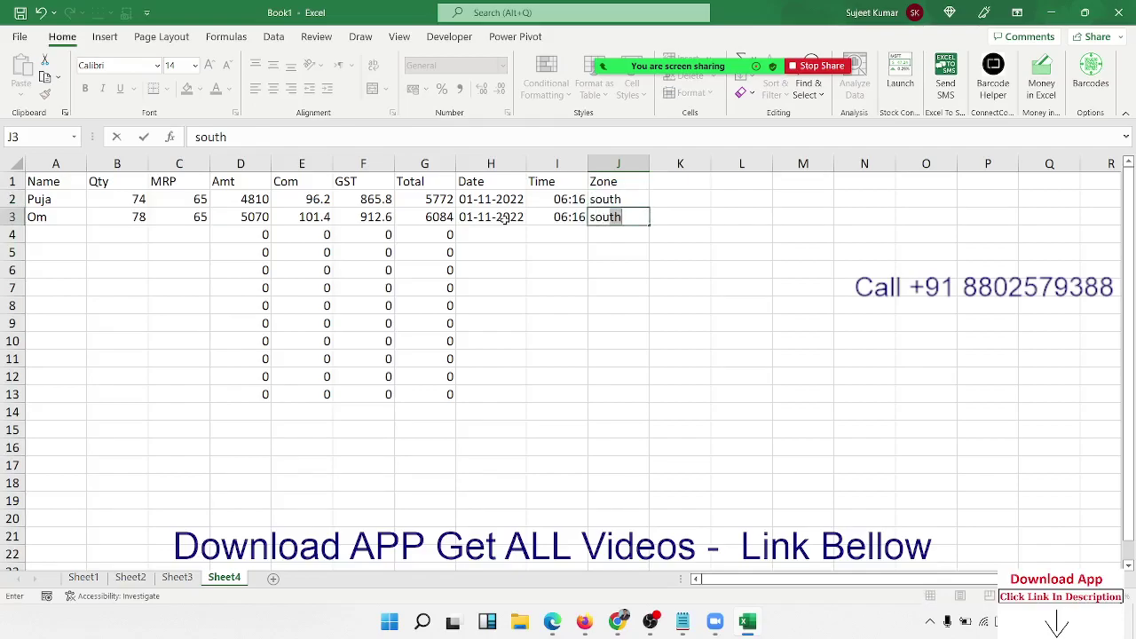
pyautogui.press('Return')
pyautogui.press('Left')
pyautogui.press('Left')
pyautogui.press('Left')
pyautogui.press('Left')
pyautogui.press('Left')
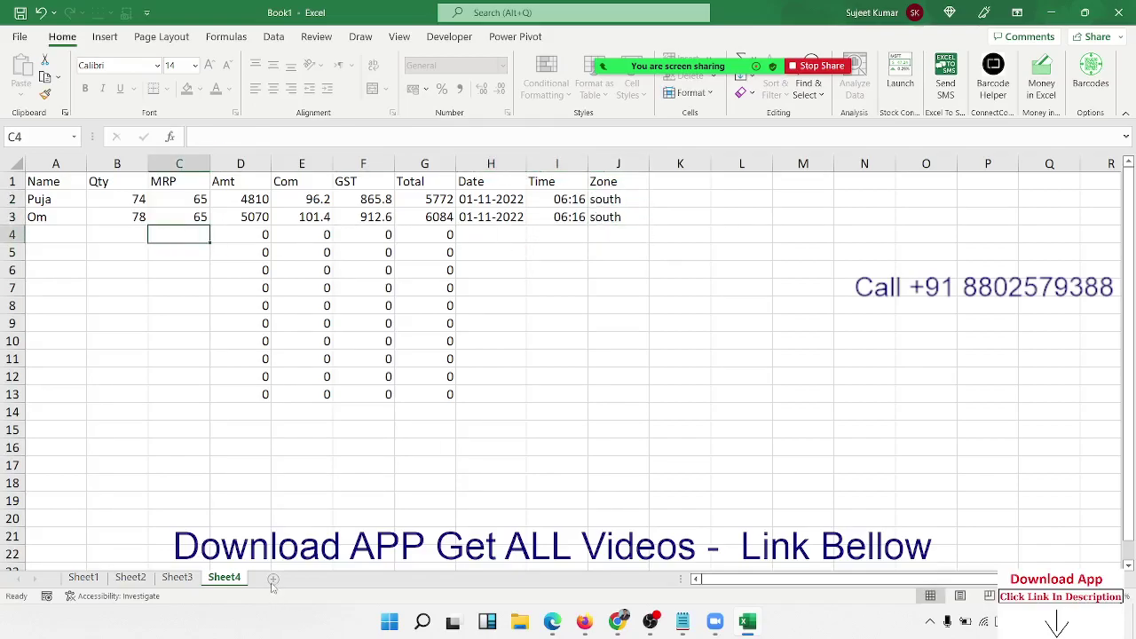
# Add a new Sheet5 and enter the labels Name in C5, Roll in D8 and Marks in E11
pyautogui.click(308, 578)
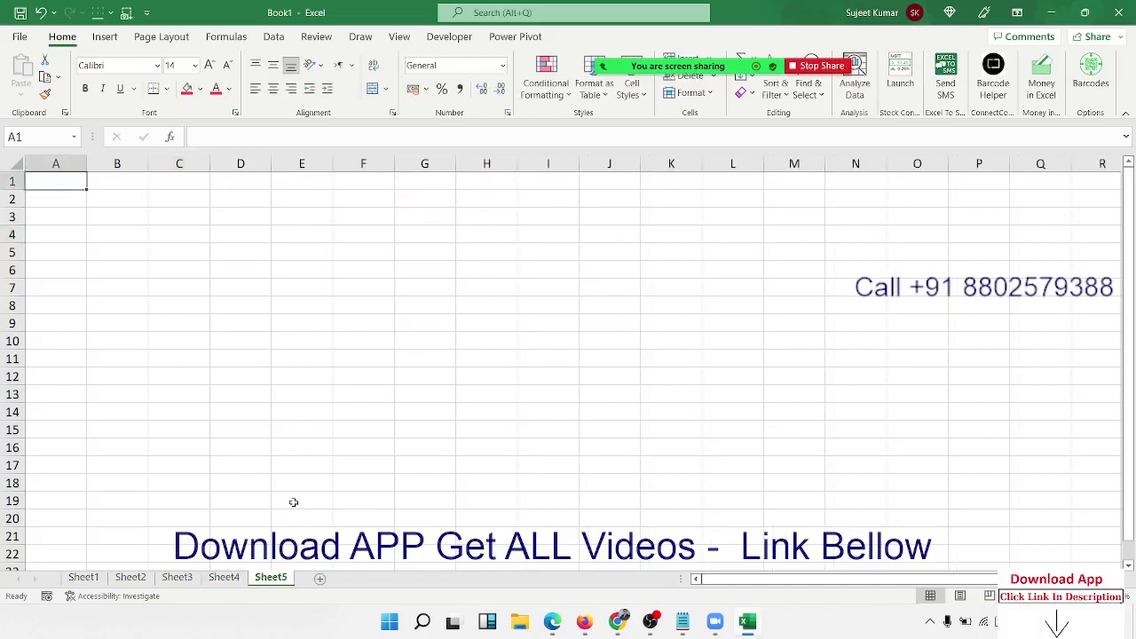
pyautogui.click(177, 250)
pyautogui.write('Nam')
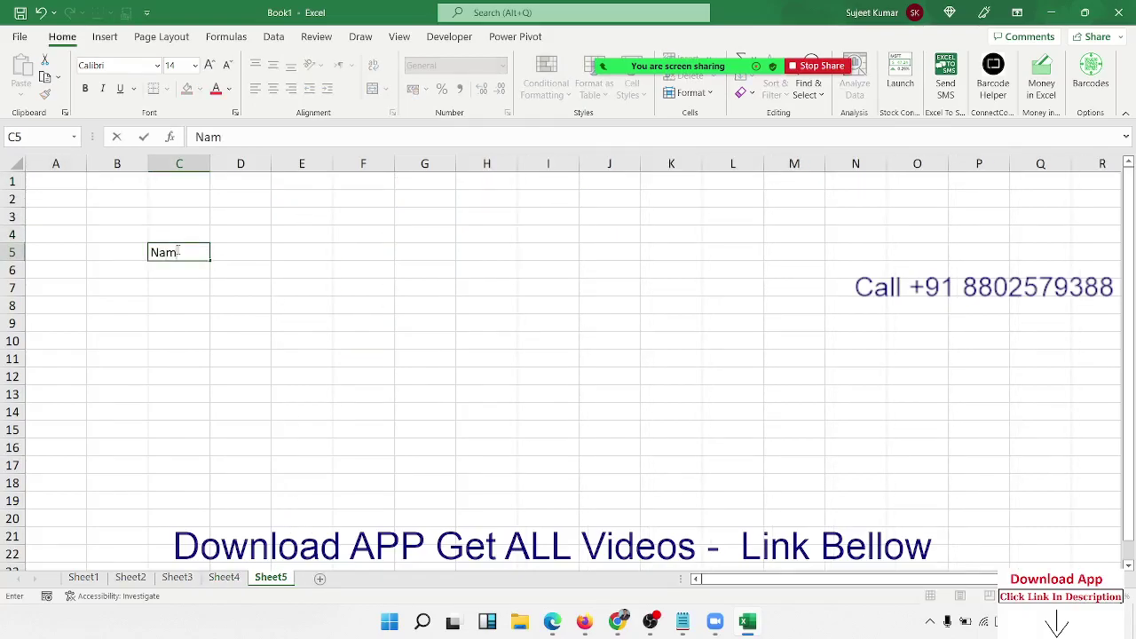
pyautogui.write('e')
pyautogui.press('Return')
pyautogui.press('Return')
pyautogui.press('Down')
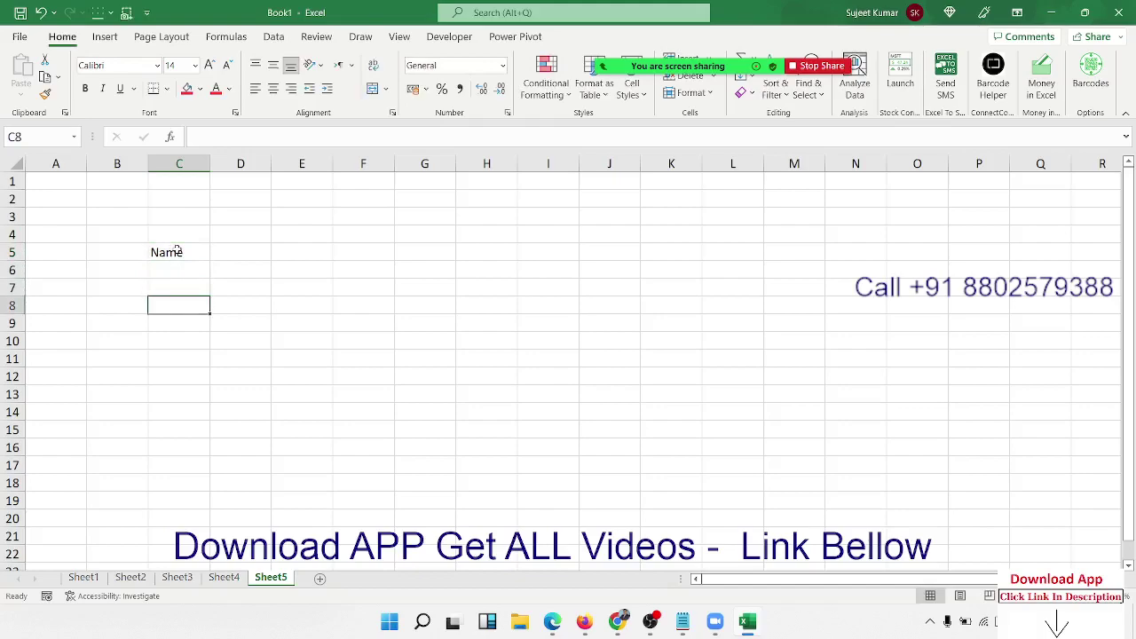
pyautogui.press('Right')
pyautogui.write('Rol')
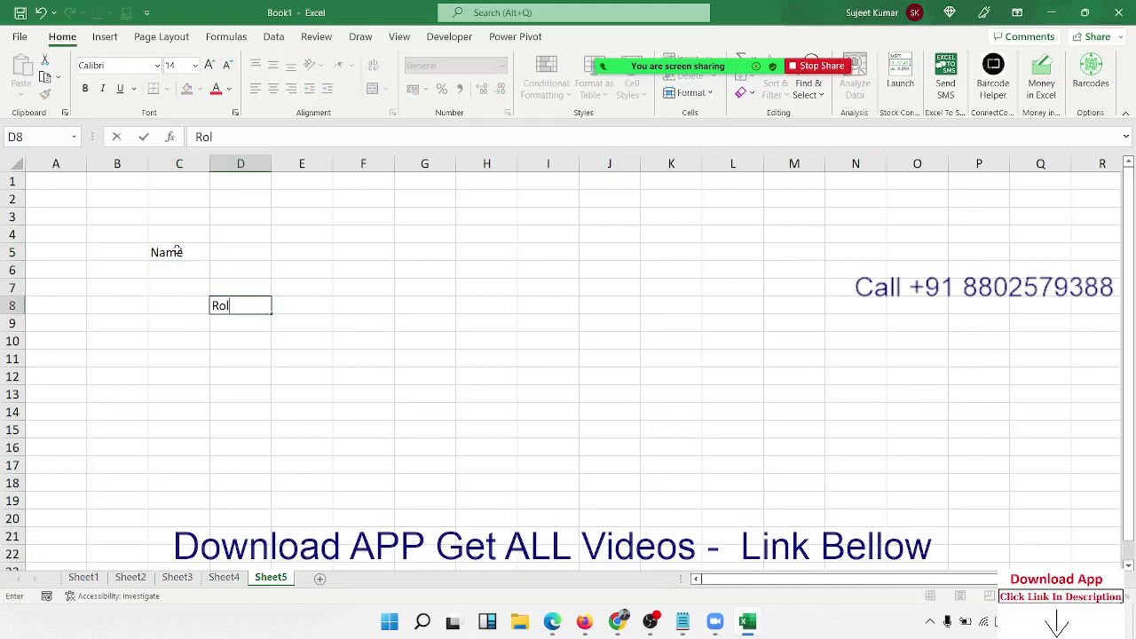
pyautogui.write('l')
pyautogui.press('Return')
pyautogui.press('Return')
pyautogui.press('Return')
pyautogui.press('Right')
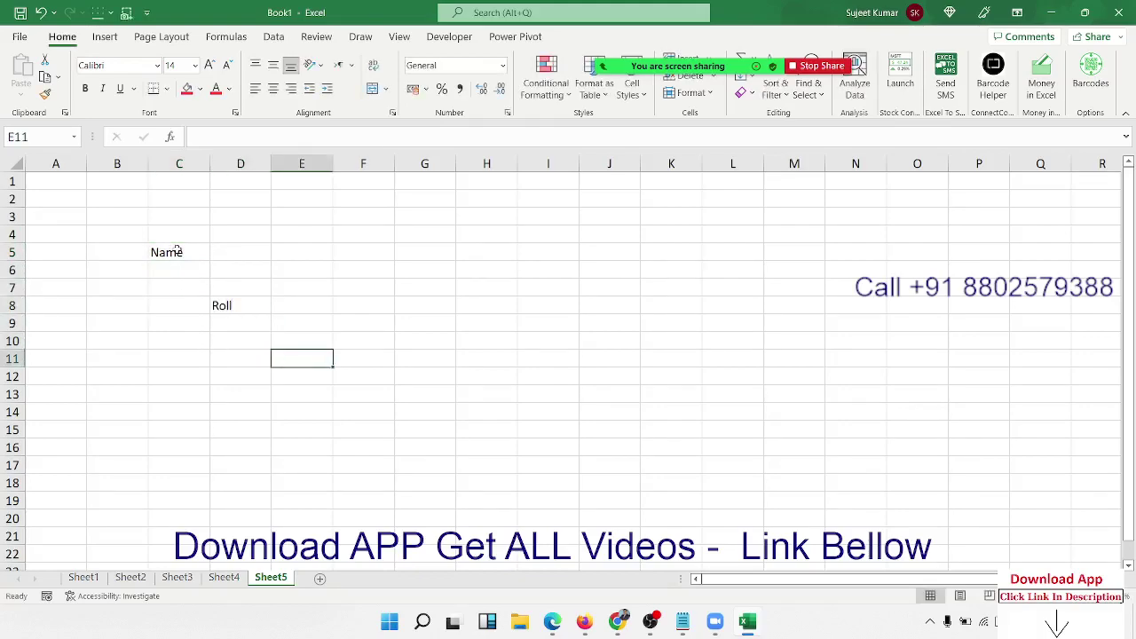
pyautogui.write('Marks')
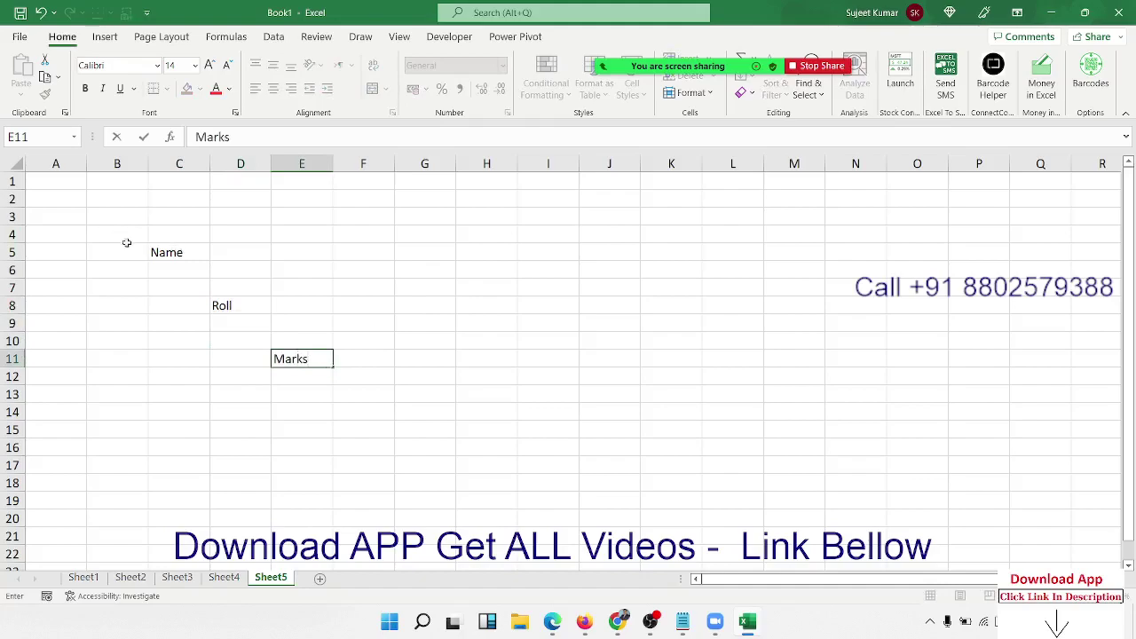
# Fill the input cells D5, E8 and F11 with yellow
pyautogui.click(221, 248)
pyautogui.keyDown('ctrl'); pyautogui.click(298, 302); pyautogui.keyUp('ctrl')
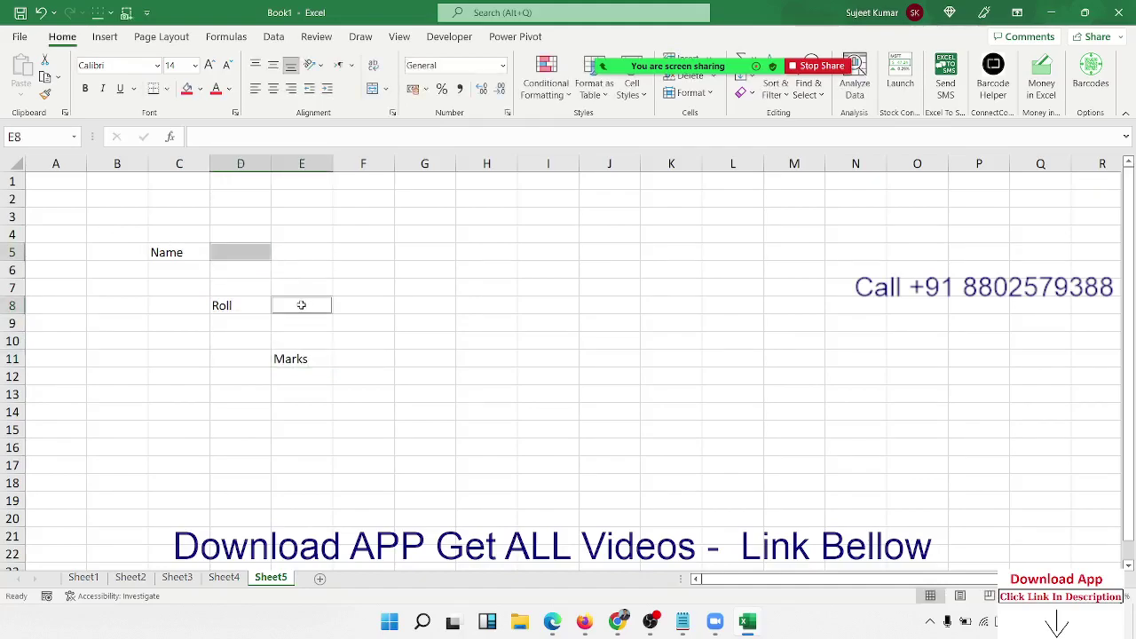
pyautogui.keyDown('ctrl'); pyautogui.click(385, 355); pyautogui.keyUp('ctrl')
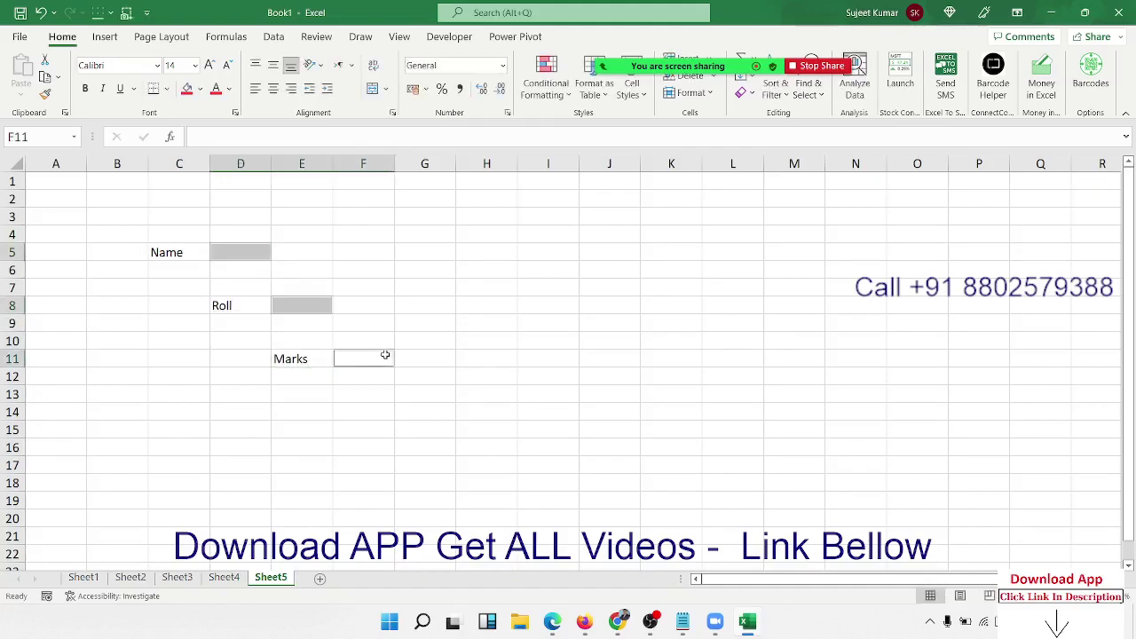
pyautogui.click(190, 89)
pyautogui.click(202, 89)
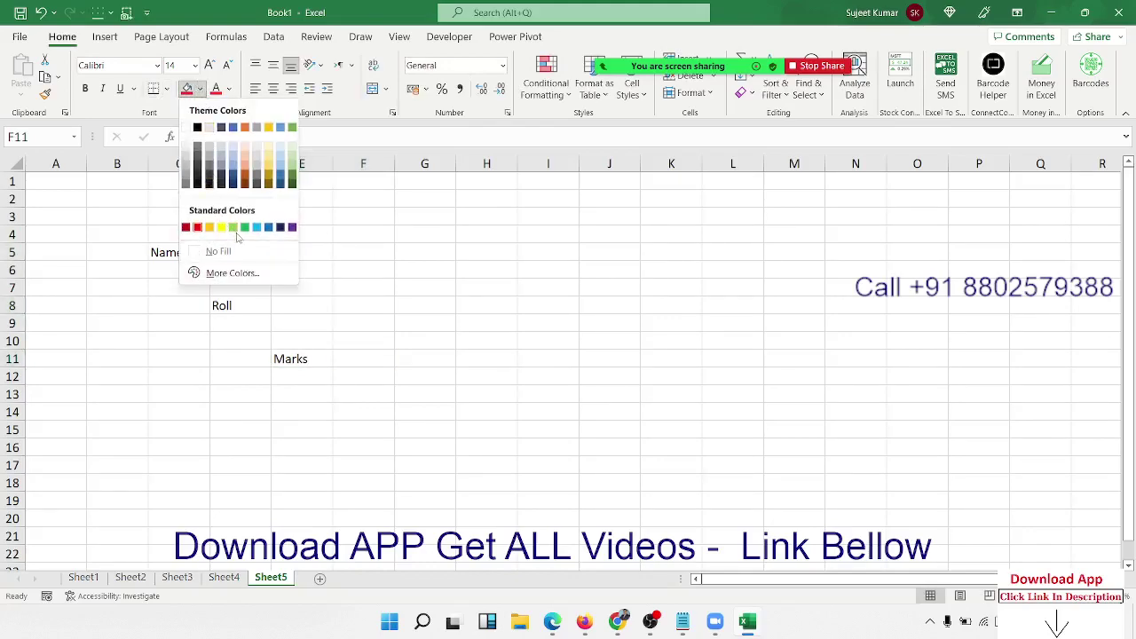
pyautogui.click(222, 228)
# Check the yellow input cells D5, E8 and F11 by selecting them and nearby cells
pyautogui.moveTo(43, 197); pyautogui.dragTo(725, 434)
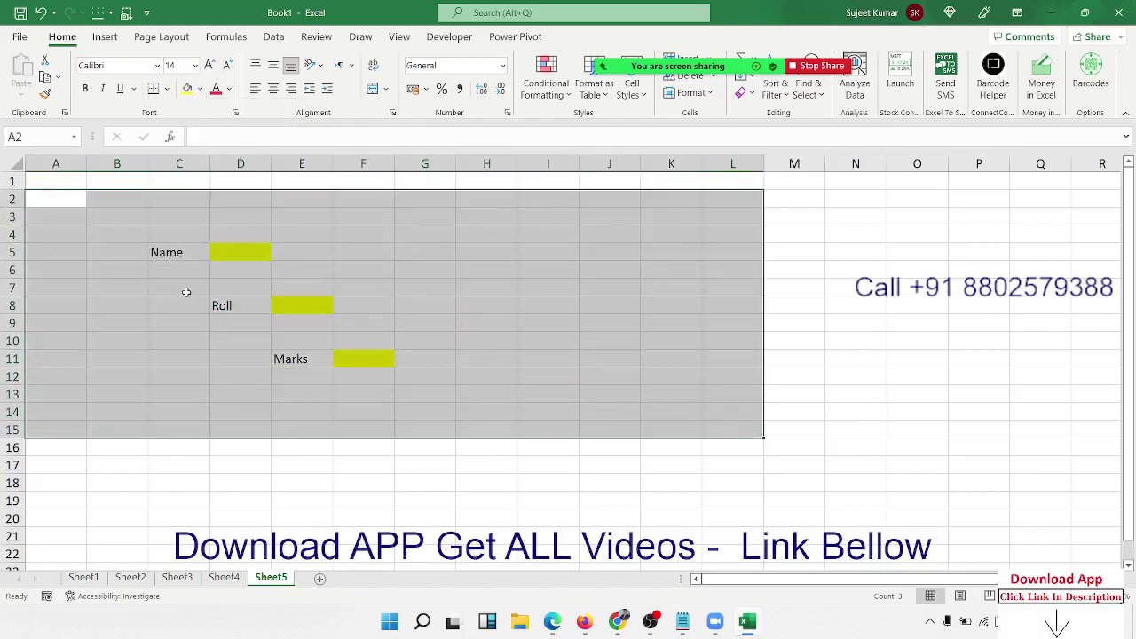
pyautogui.click(460, 302)
pyautogui.click(259, 255)
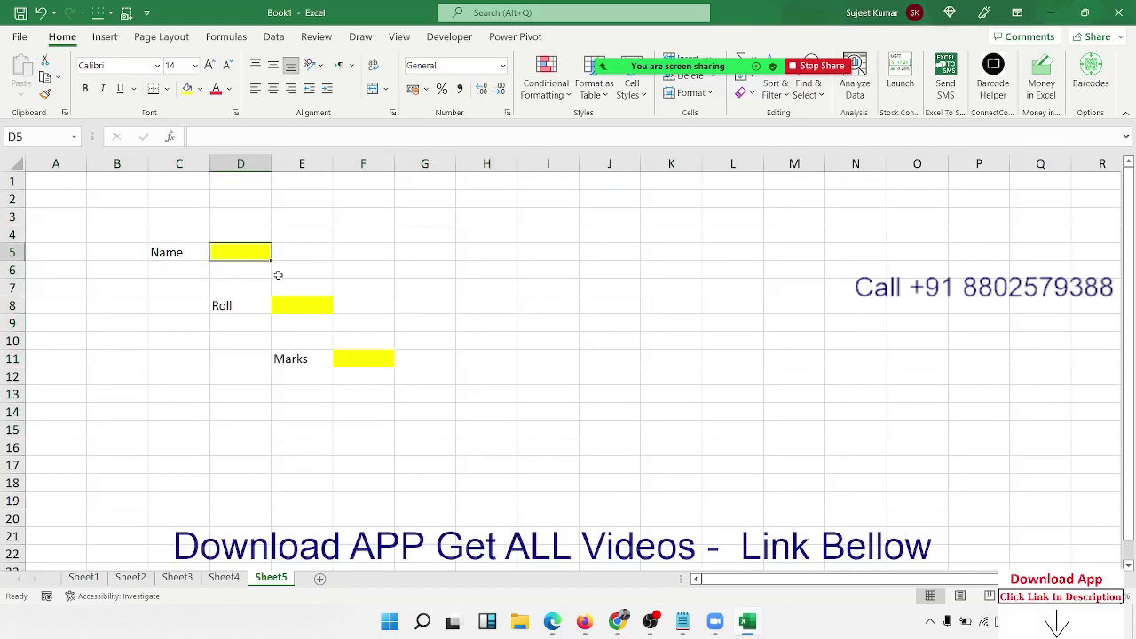
pyautogui.press('Return')
pyautogui.click(256, 249)
pyautogui.click(325, 307)
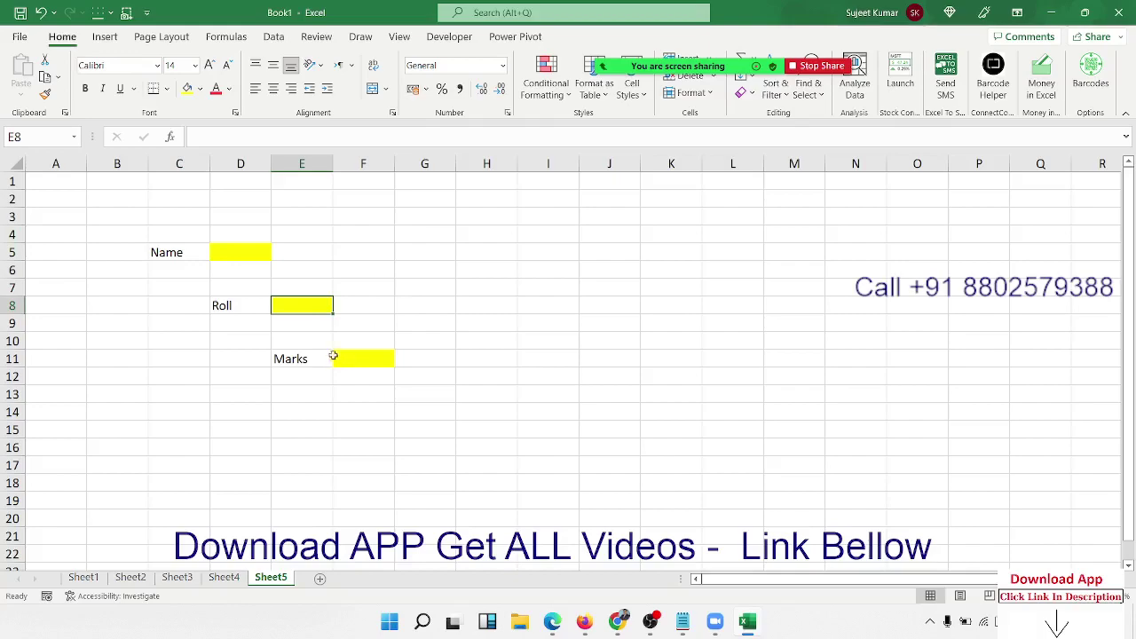
pyautogui.click(377, 358)
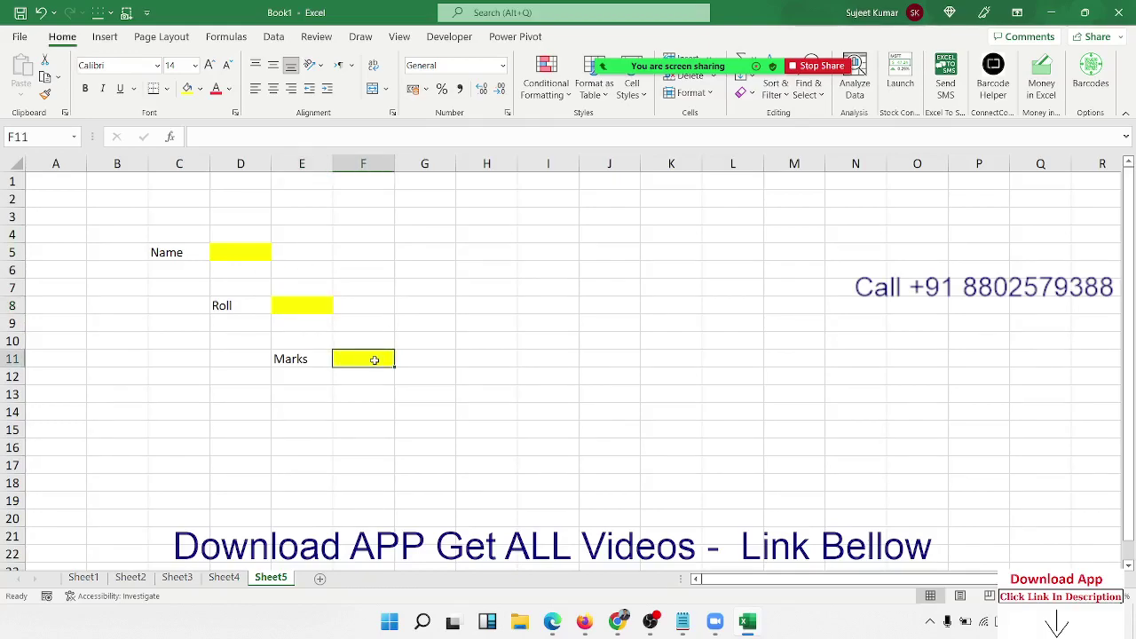
pyautogui.click(296, 361)
pyautogui.click(348, 264)
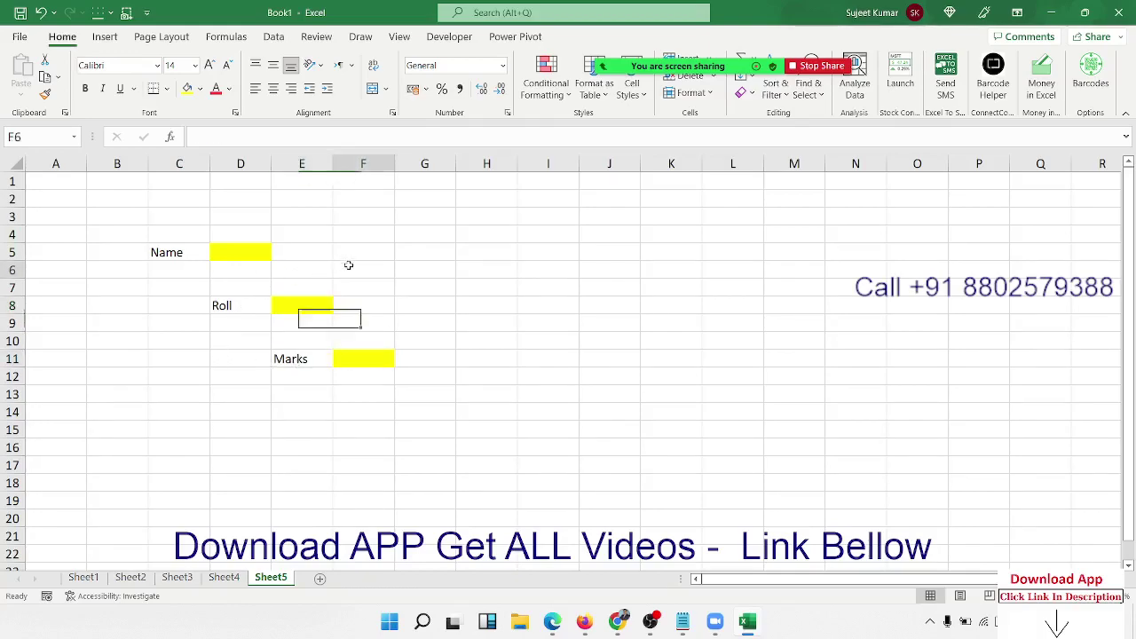
pyautogui.moveTo(348, 264); pyautogui.dragTo(569, 272)
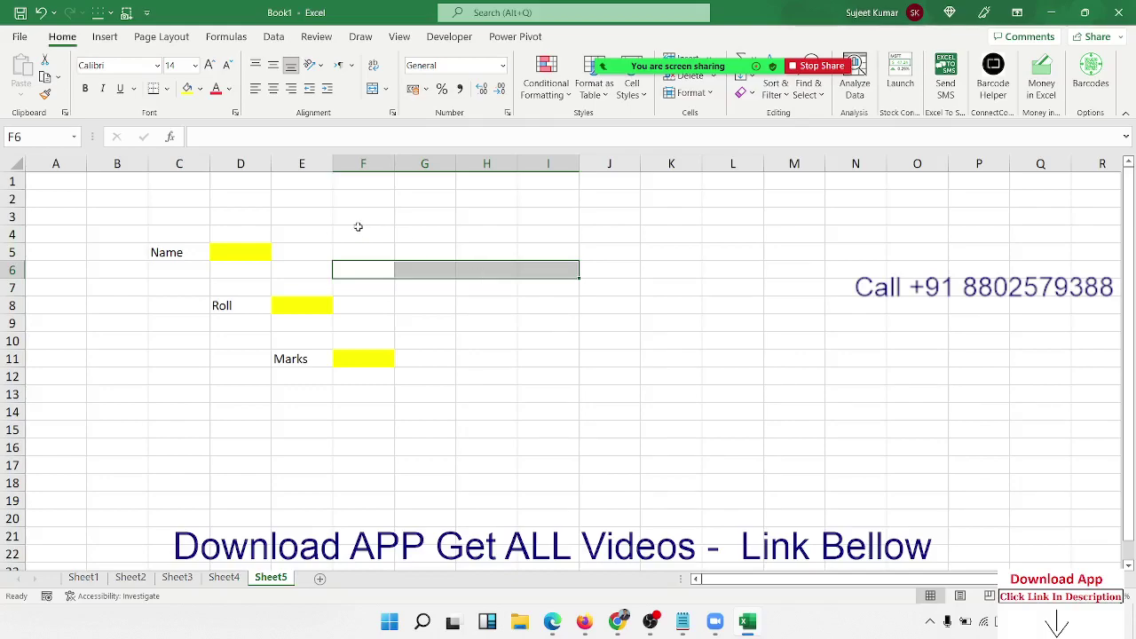
pyautogui.click(251, 255)
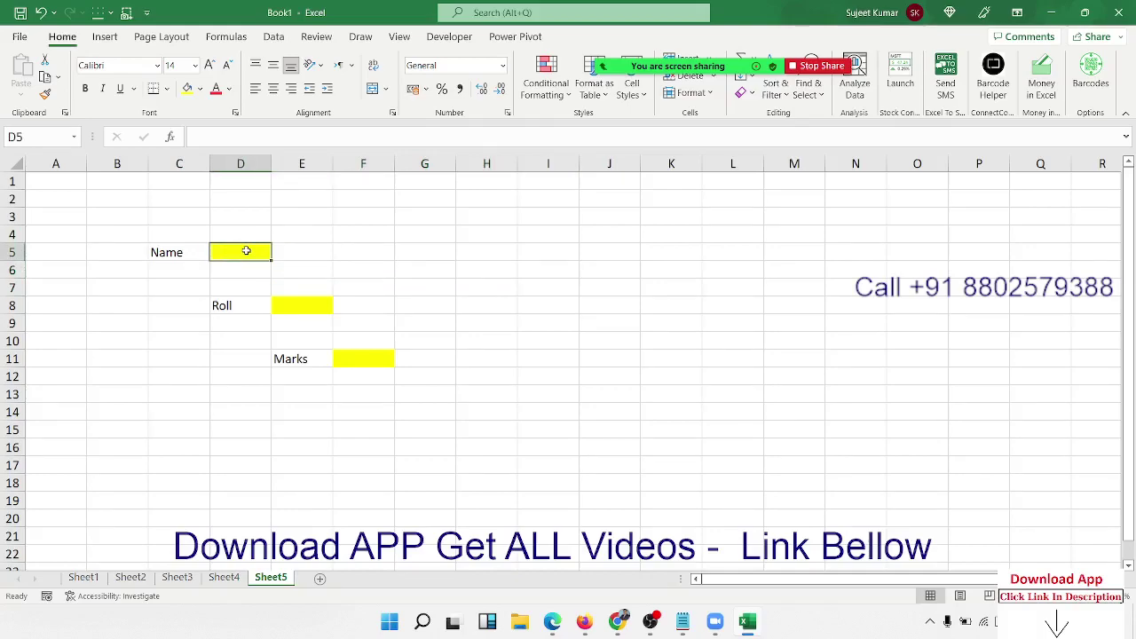
# Clear the Locked option in Format Cells for the yellow cells D5, E8 and F11
pyautogui.keyDown('ctrl'); pyautogui.click(310, 300); pyautogui.keyUp('ctrl')
pyautogui.keyDown('ctrl'); pyautogui.click(352, 356); pyautogui.keyUp('ctrl')
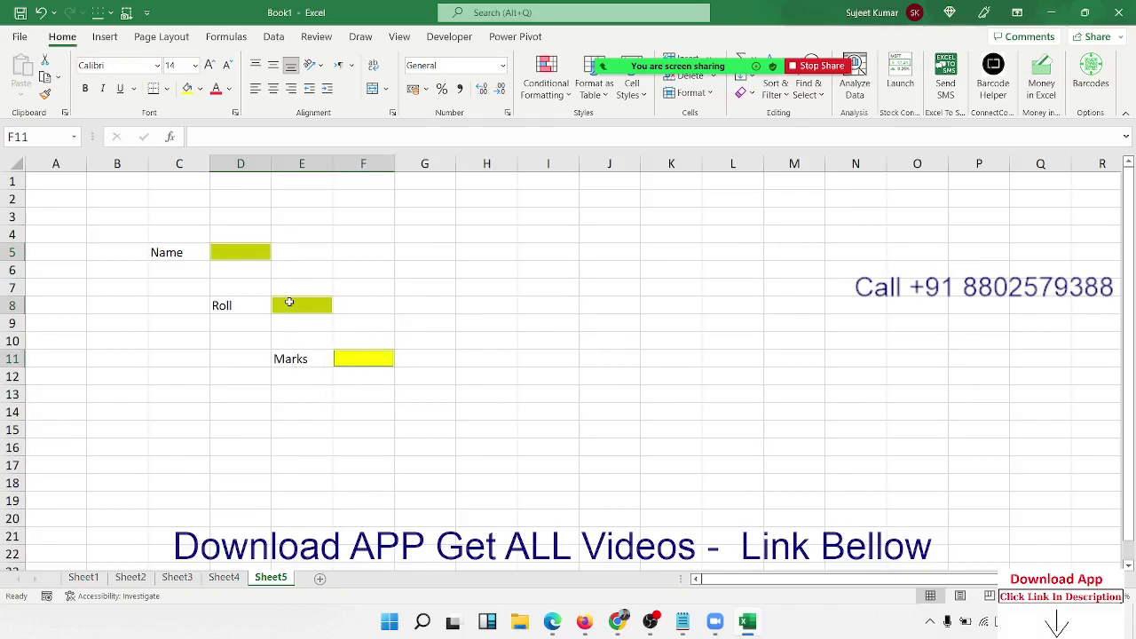
pyautogui.rightClick(288, 303)
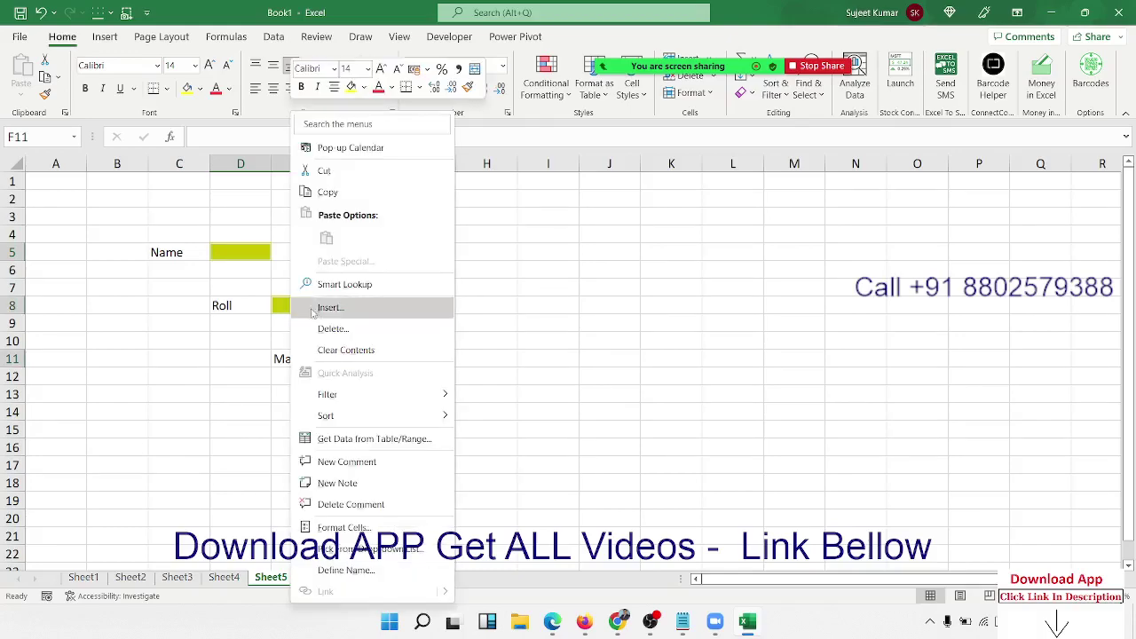
pyautogui.click(369, 530)
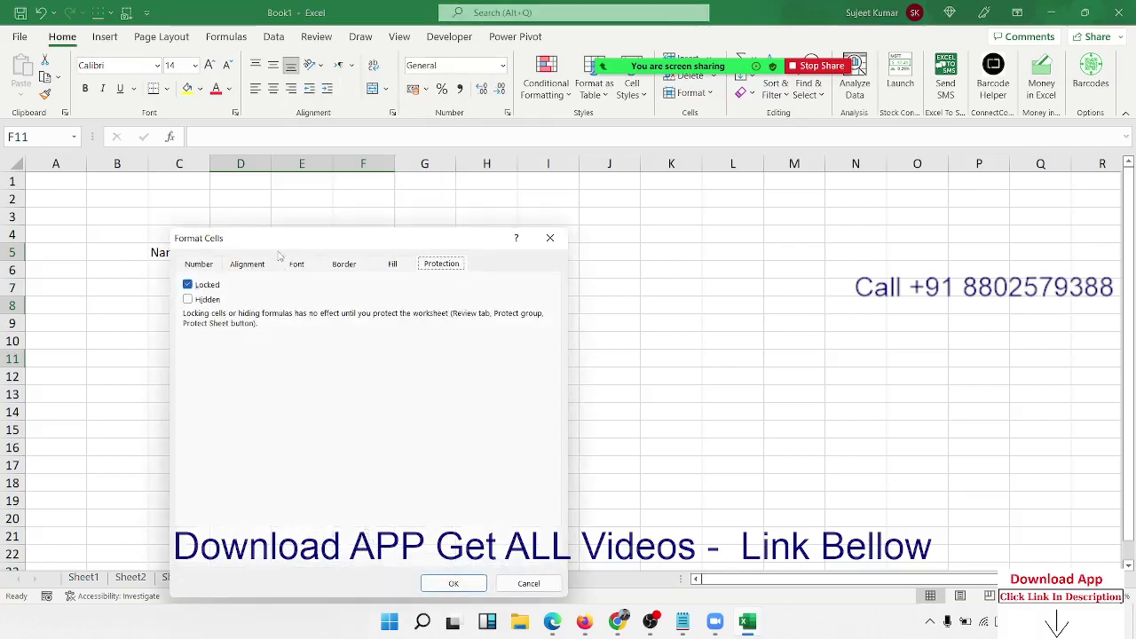
pyautogui.moveTo(281, 250)
pyautogui.mouseDown()
pyautogui.moveTo(561, 248)
pyautogui.moveTo(575, 227)
pyautogui.mouseUp()
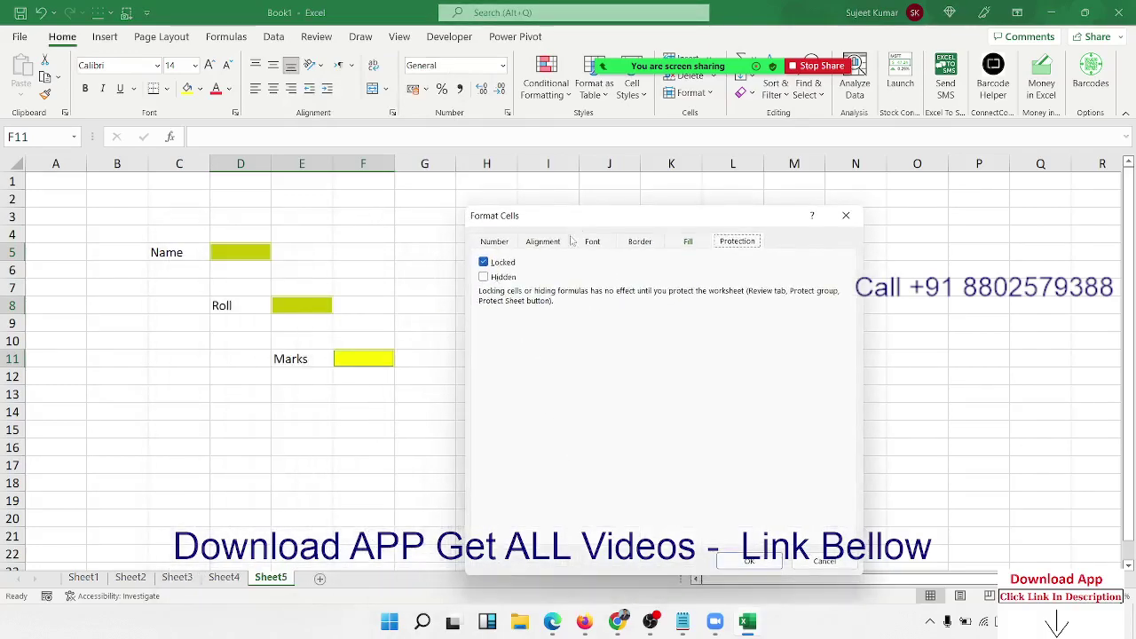
pyautogui.click(483, 262)
pyautogui.click(749, 561)
pyautogui.click(315, 448)
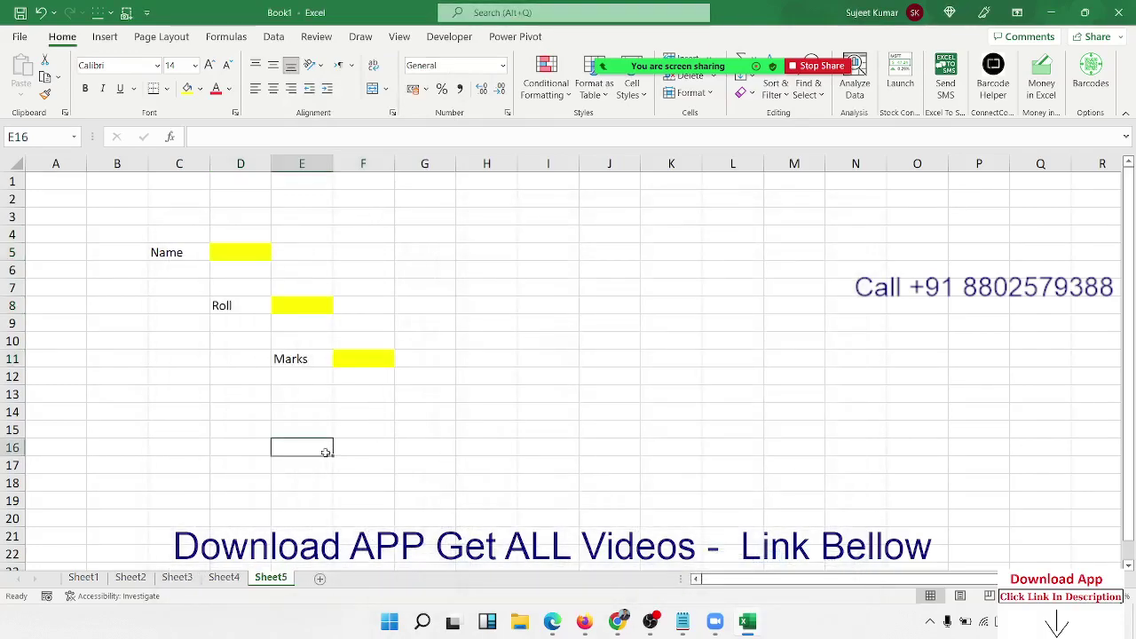
# Protect Sheet5 with Select locked cells turned off
pyautogui.rightClick(276, 583)
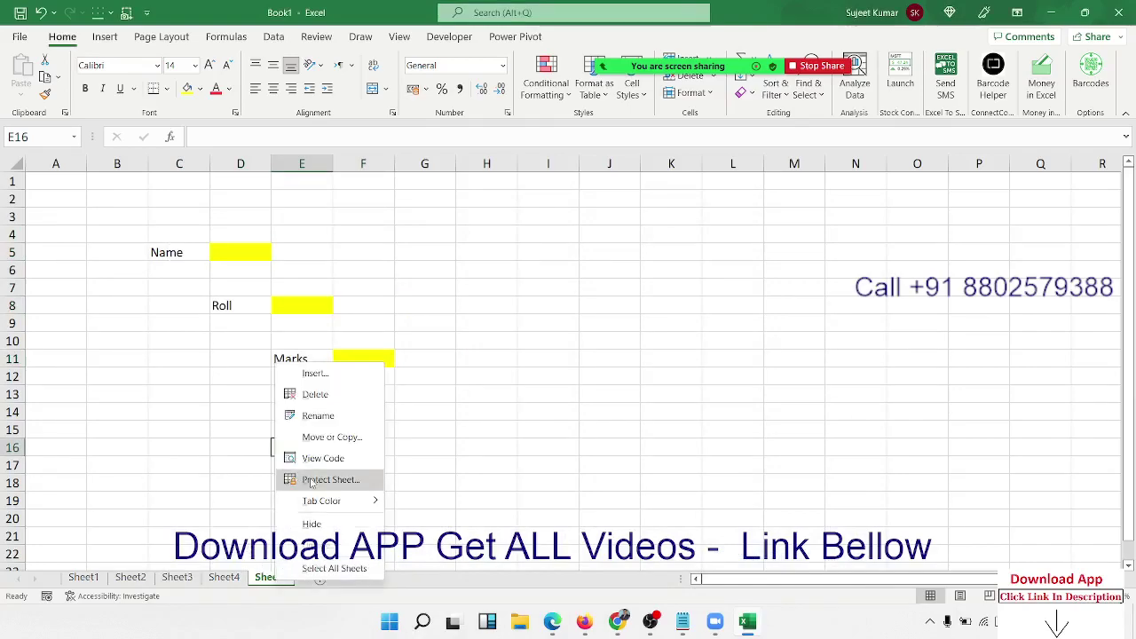
pyautogui.click(310, 479)
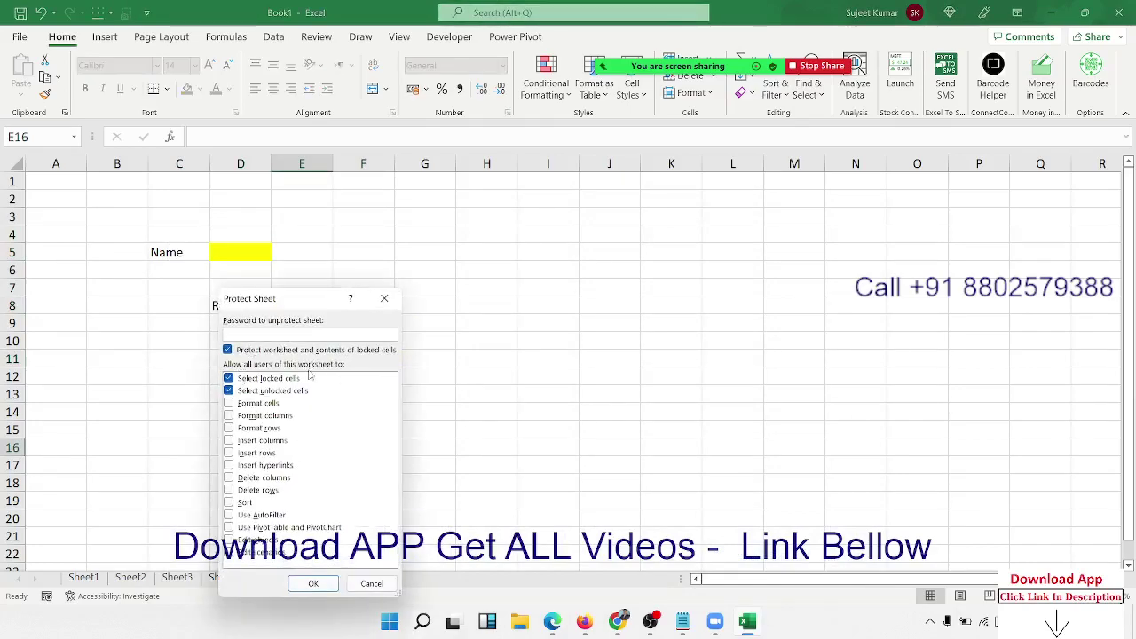
pyautogui.click(273, 380)
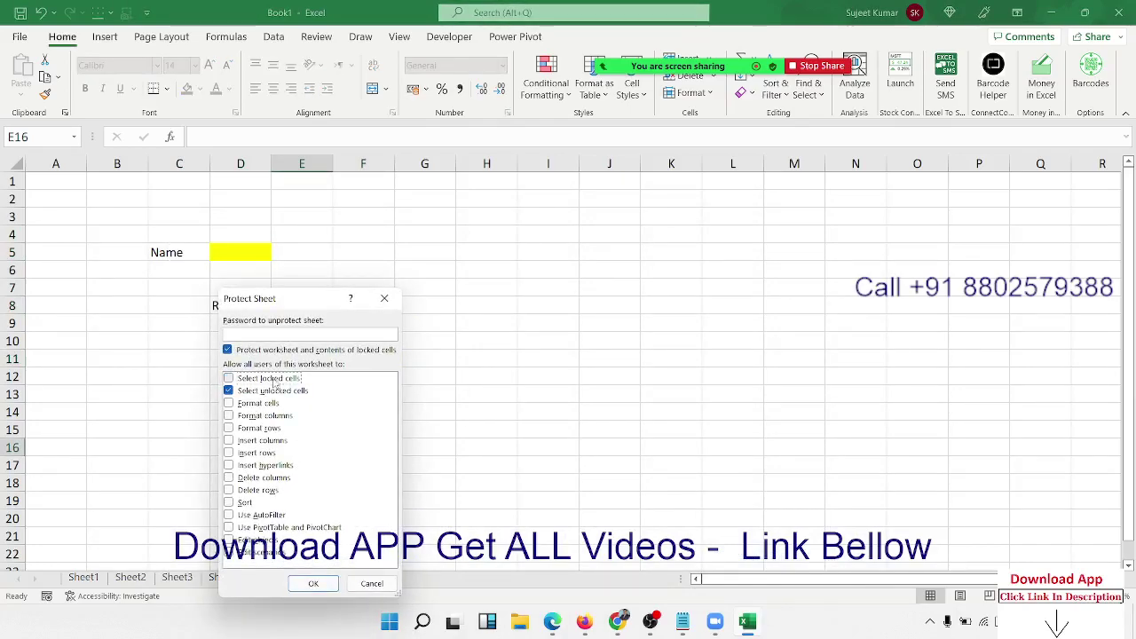
pyautogui.click(315, 584)
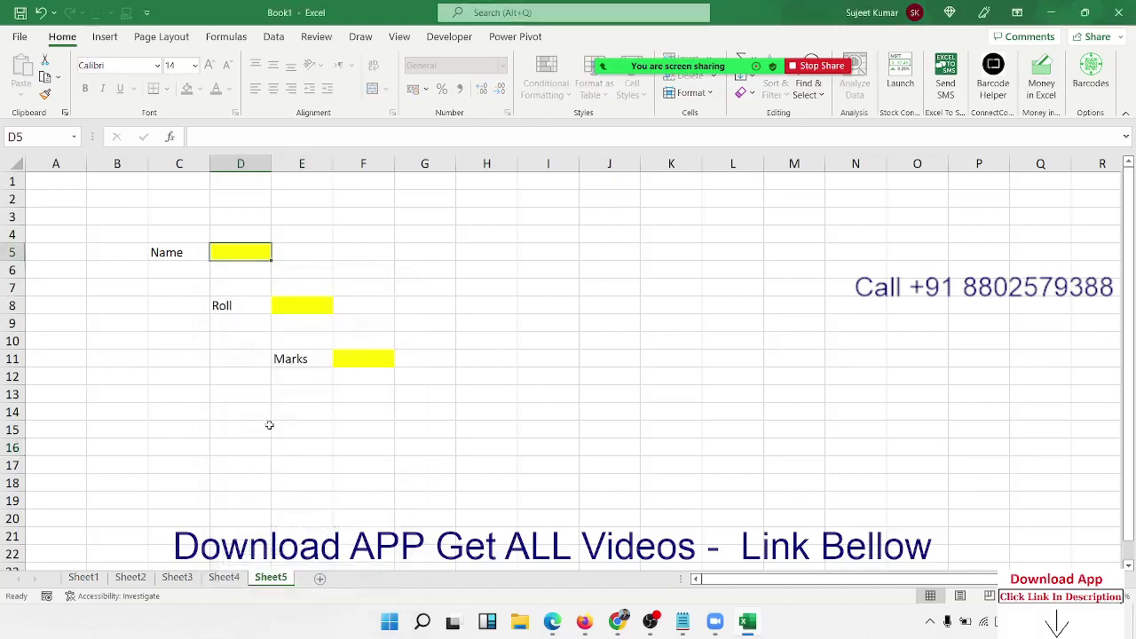
# Use Tab to cycle through the unlocked input cells D5, E8 and F11
pyautogui.press('Tab')
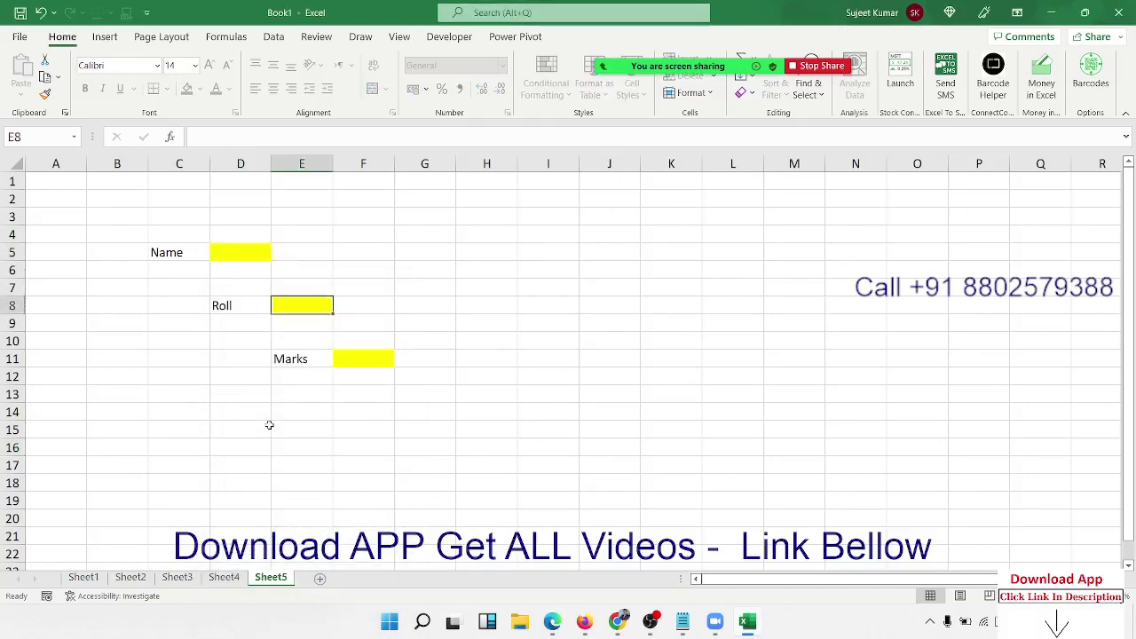
pyautogui.press('Tab')
pyautogui.press('Tab')
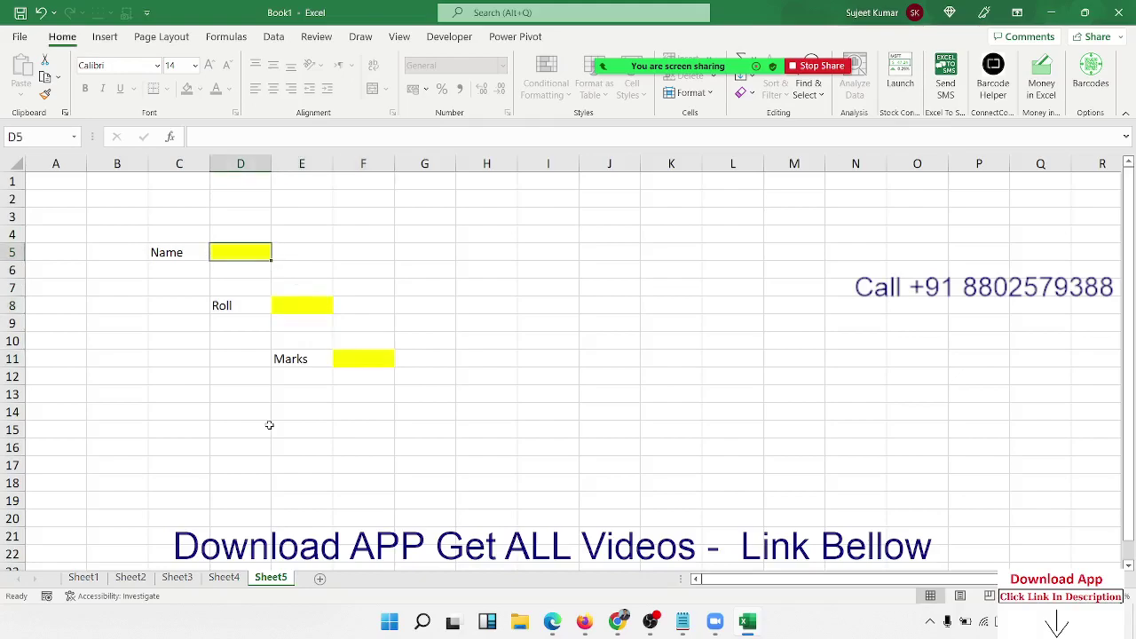
pyautogui.press('Tab')
pyautogui.press('Tab')
pyautogui.press('Tab')
pyautogui.press('Tab')
pyautogui.press('Tab')
pyautogui.press('Tab')
pyautogui.press('Tab')
pyautogui.press('Tab')
pyautogui.press('Tab')
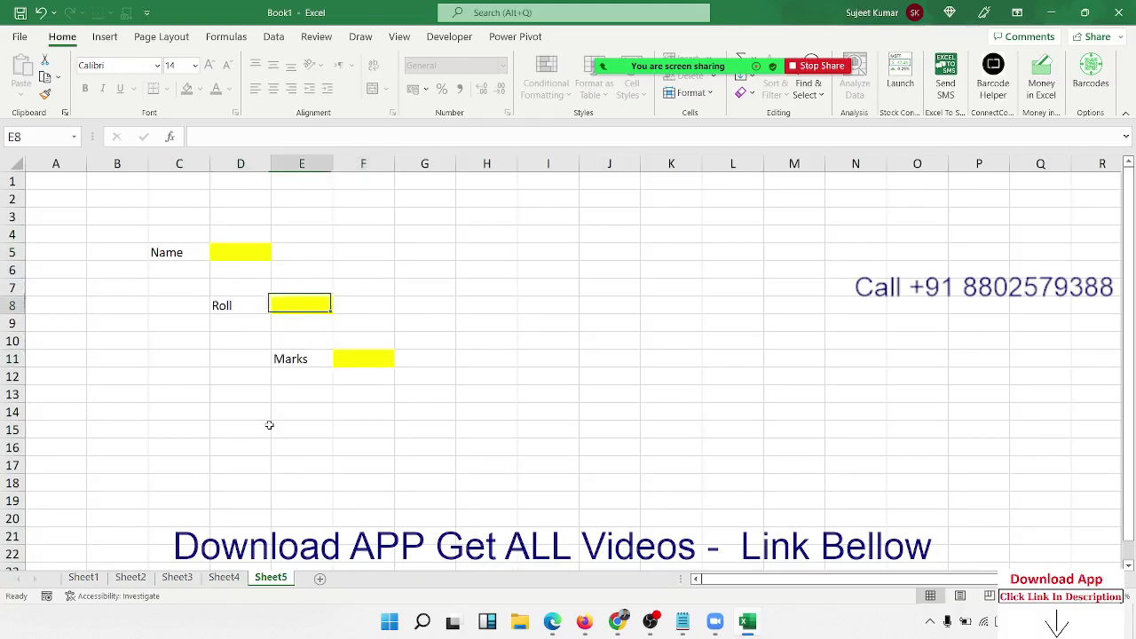
pyautogui.press('Tab')
pyautogui.press('Tab')
pyautogui.press('Tab')
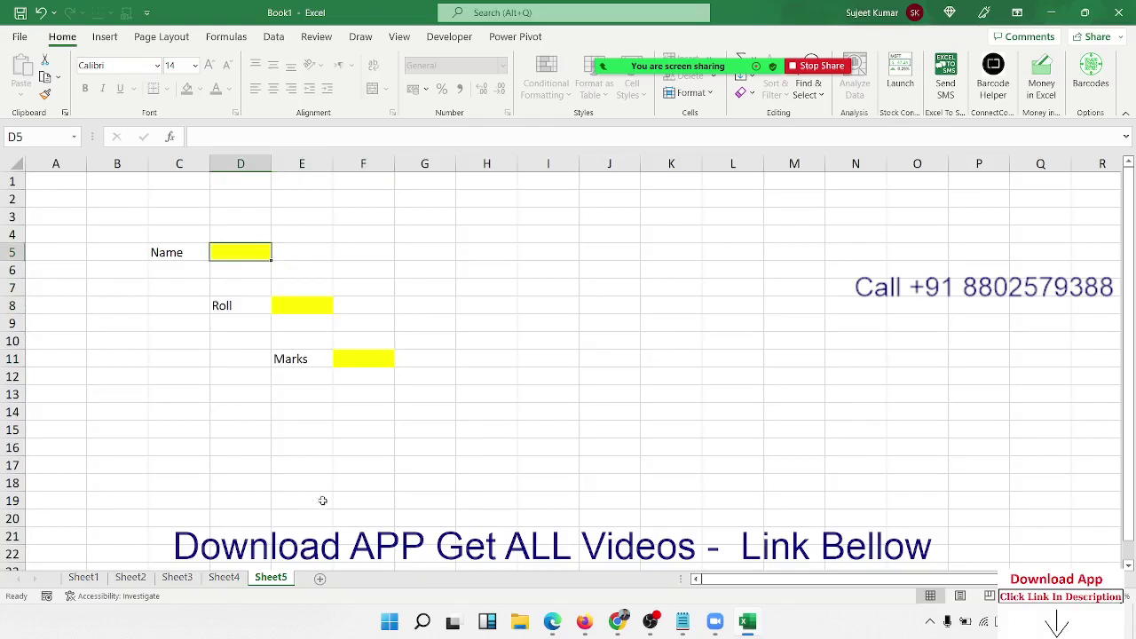
pyautogui.click(321, 579)
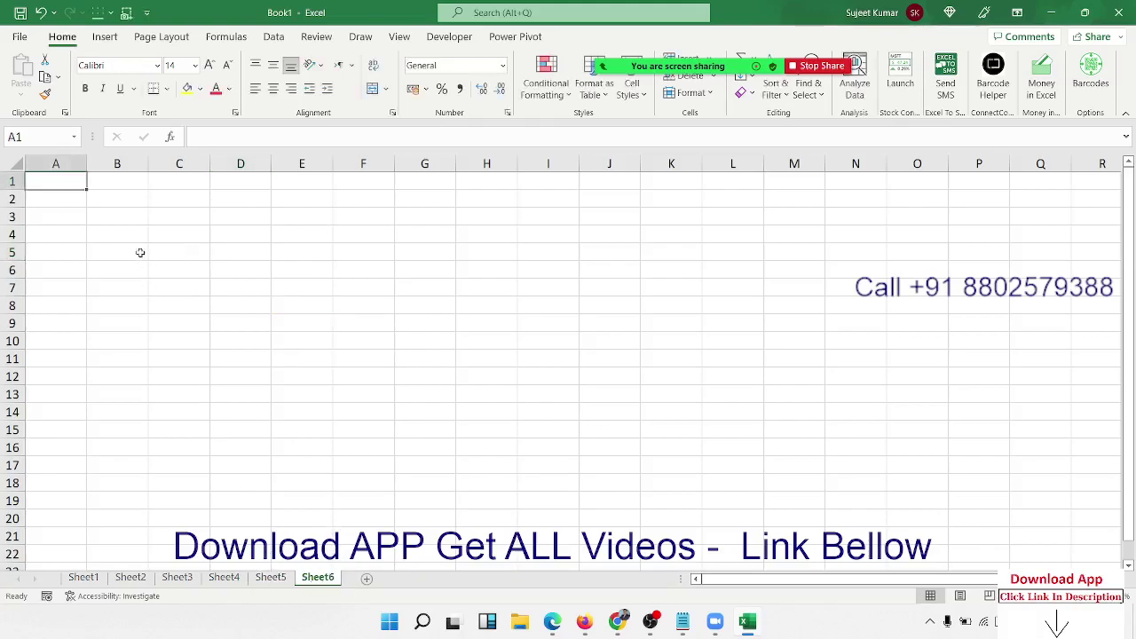
pyautogui.moveTo(132, 236)
pyautogui.mouseDown()
pyautogui.moveTo(301, 359)
pyautogui.moveTo(329, 410)
pyautogui.mouseUp()
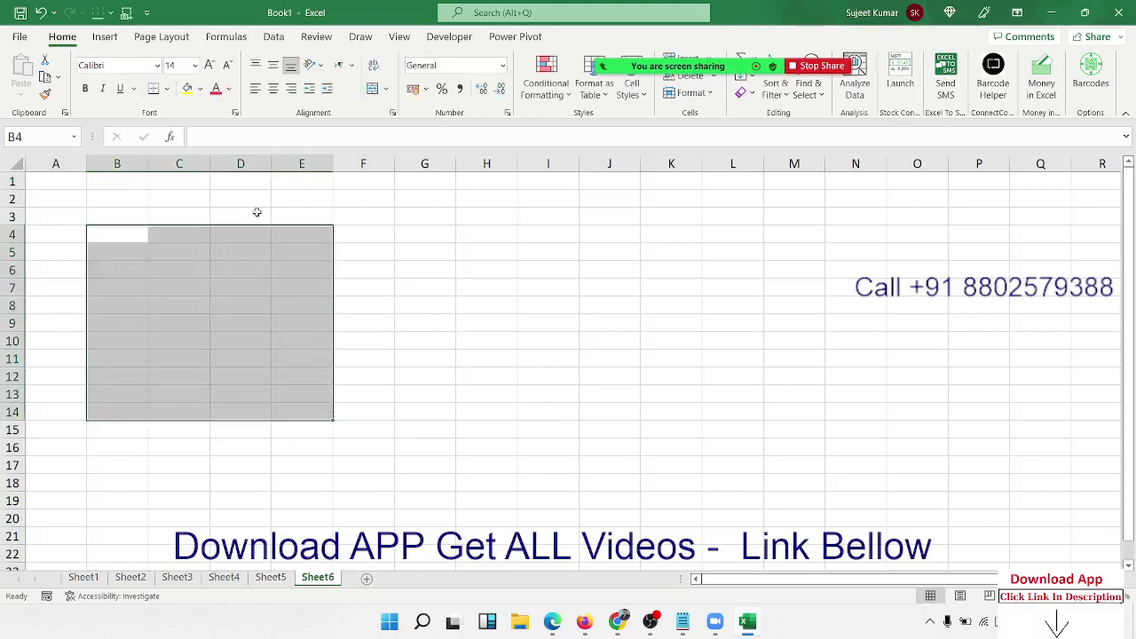
pyautogui.click(200, 89)
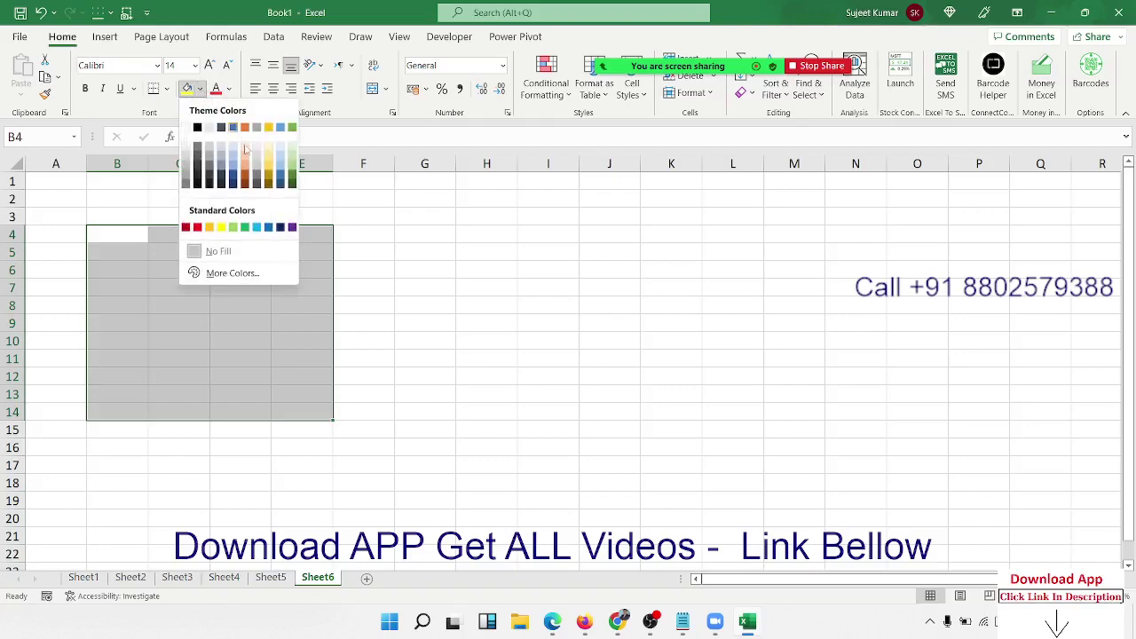
pyautogui.click(382, 267)
pyautogui.click(123, 197)
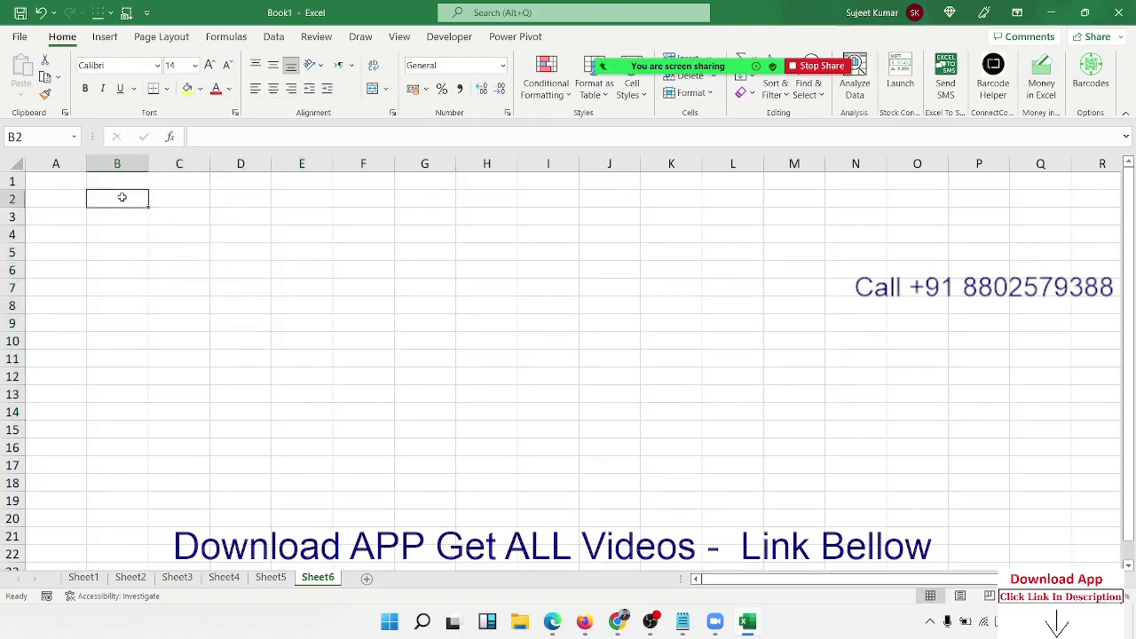
# Look over cells C4 and H4 in Sheet4's sales table, then return to Sheet5
pyautogui.click(224, 577)
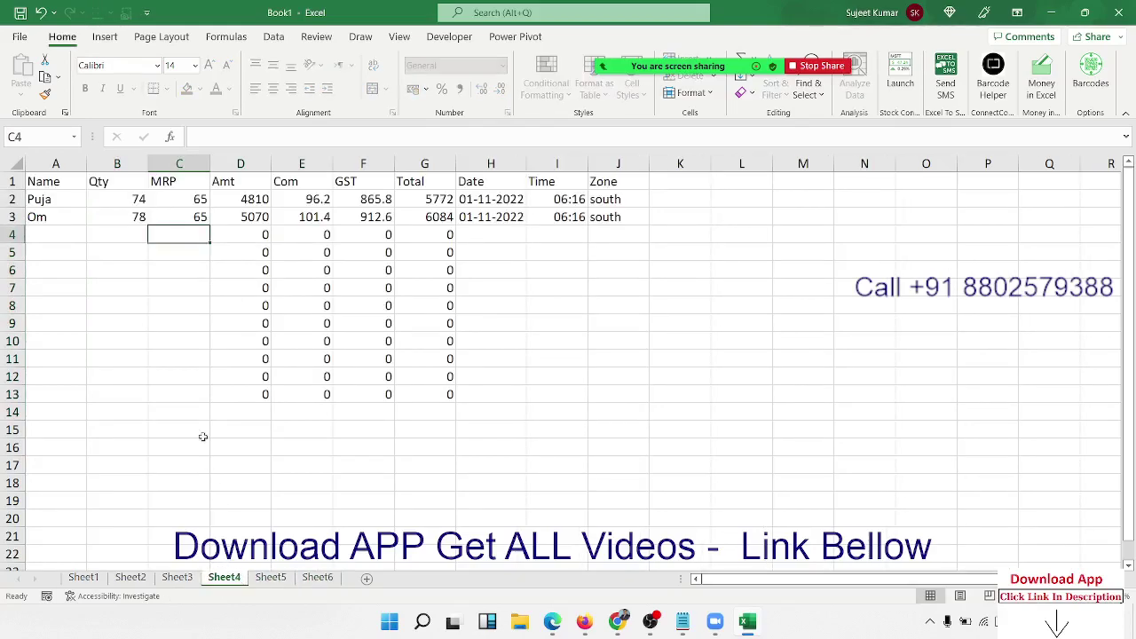
pyautogui.click(141, 231)
pyautogui.click(204, 241)
pyautogui.click(474, 238)
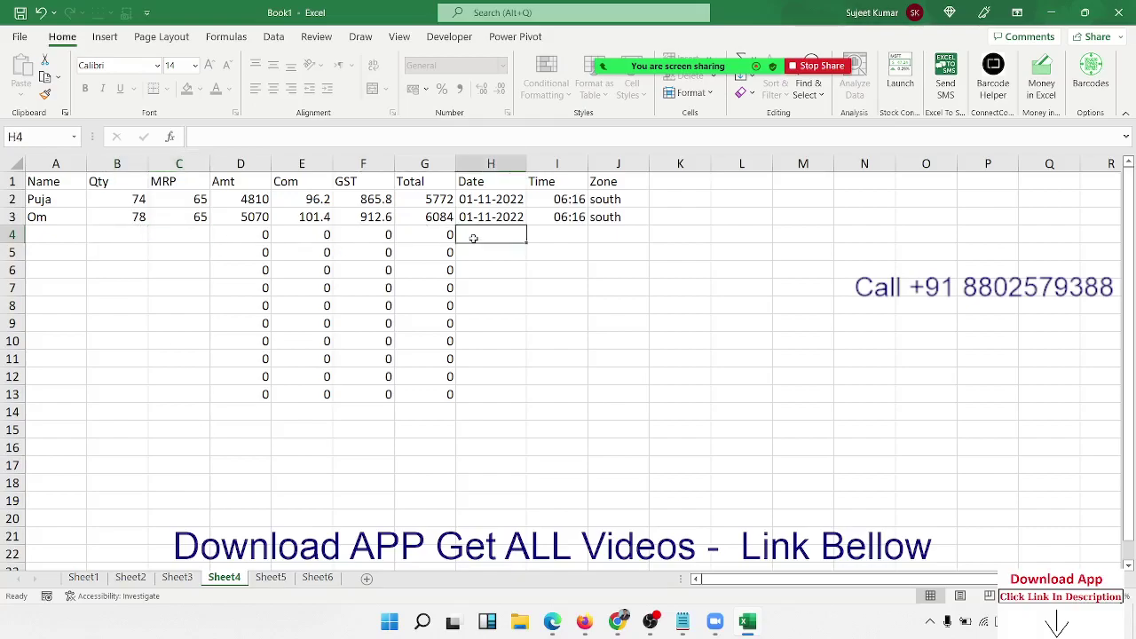
pyautogui.click(196, 238)
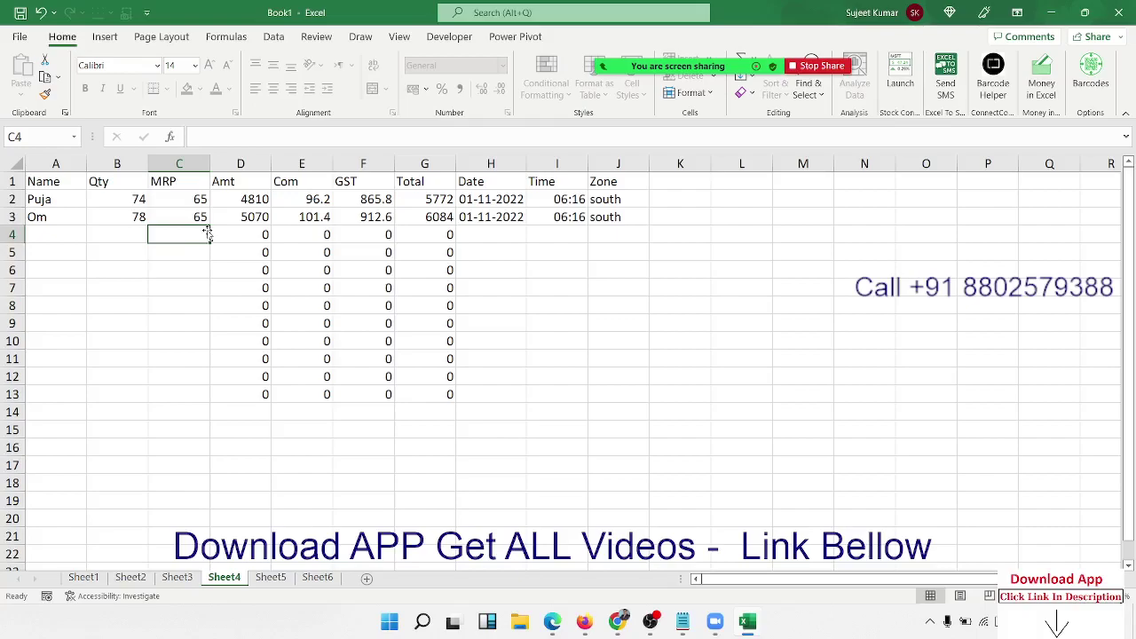
pyautogui.click(271, 578)
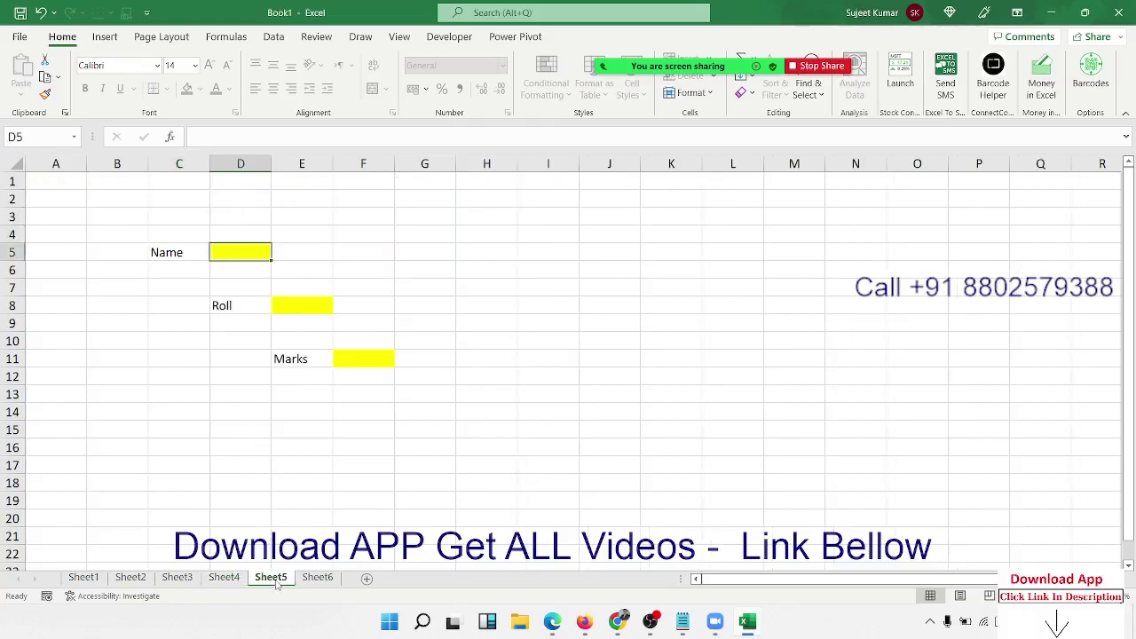
# On Sheet6, enter 85, 96, 58, 65 and 95 across B2:F2
pyautogui.click(318, 582)
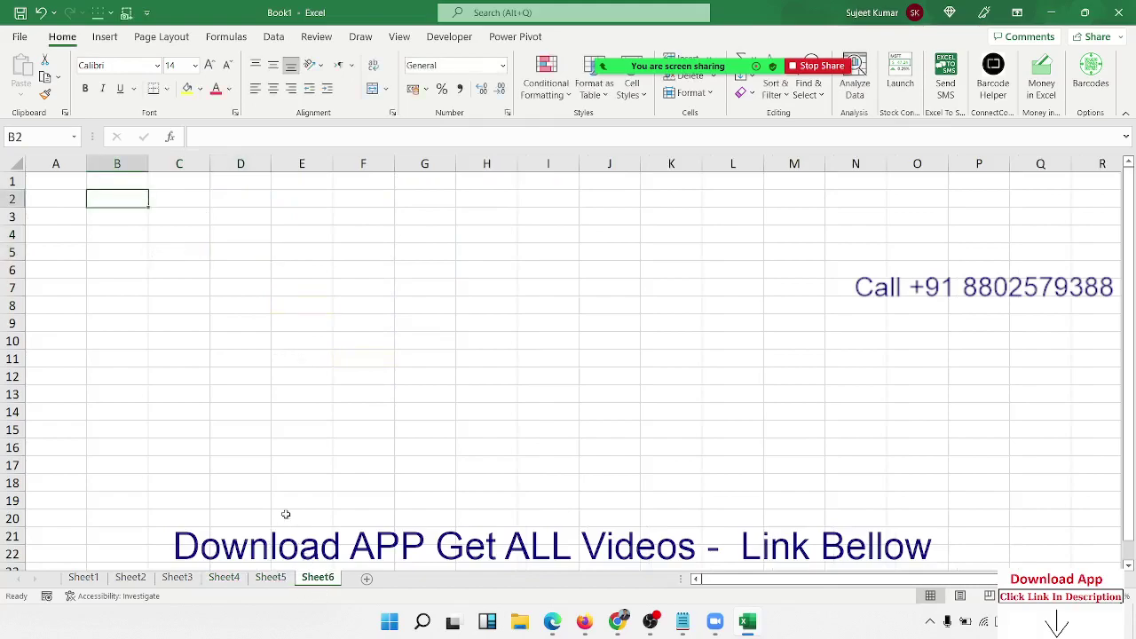
pyautogui.write('85')
pyautogui.press('Tab')
pyautogui.write('96')
pyautogui.press('Tab')
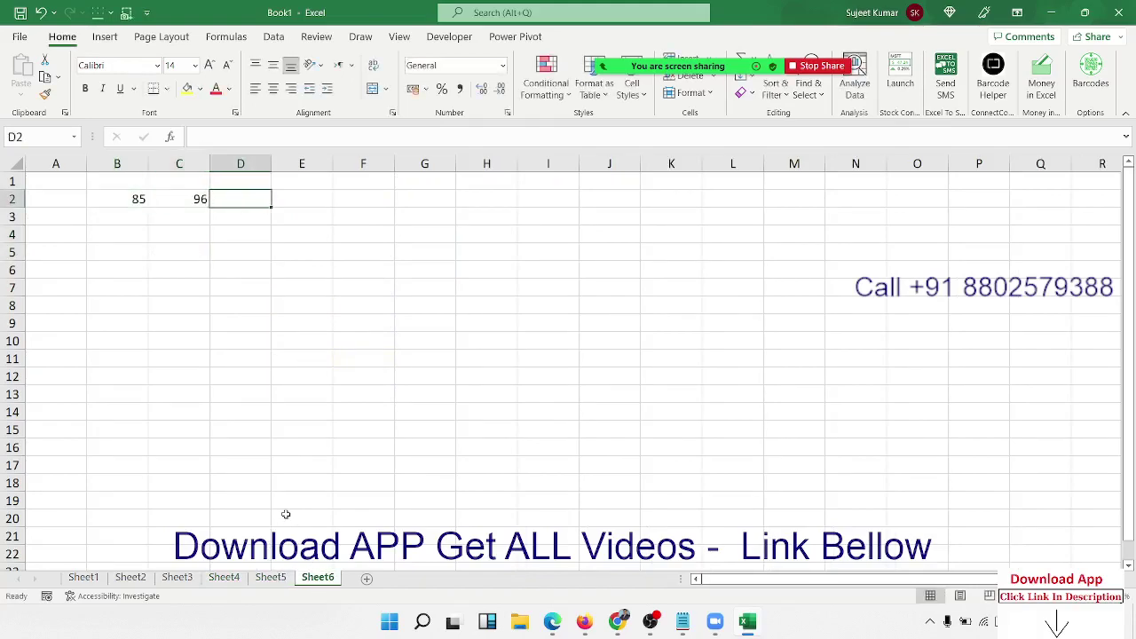
pyautogui.write('58')
pyautogui.press('Tab')
pyautogui.write('65')
pyautogui.press('Tab')
pyautogui.write('9')
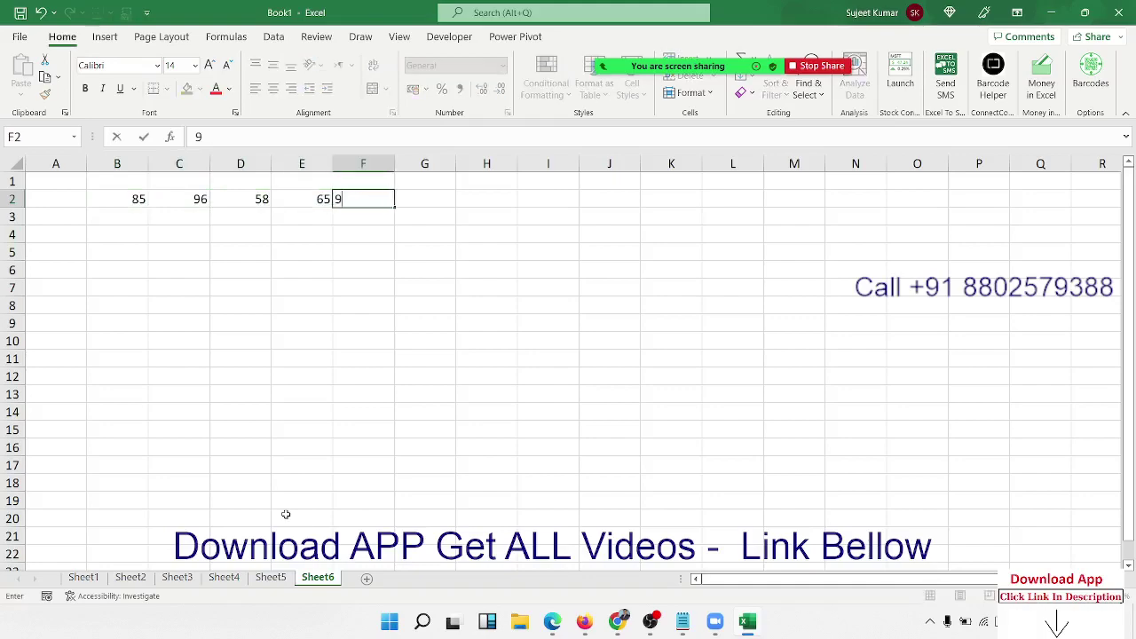
pyautogui.write('5')
pyautogui.press('Tab')
# Total B2:F2 in G2 with =SUM(B2:F2) via AutoSum, giving 399
pyautogui.hotkey('alt', '=')
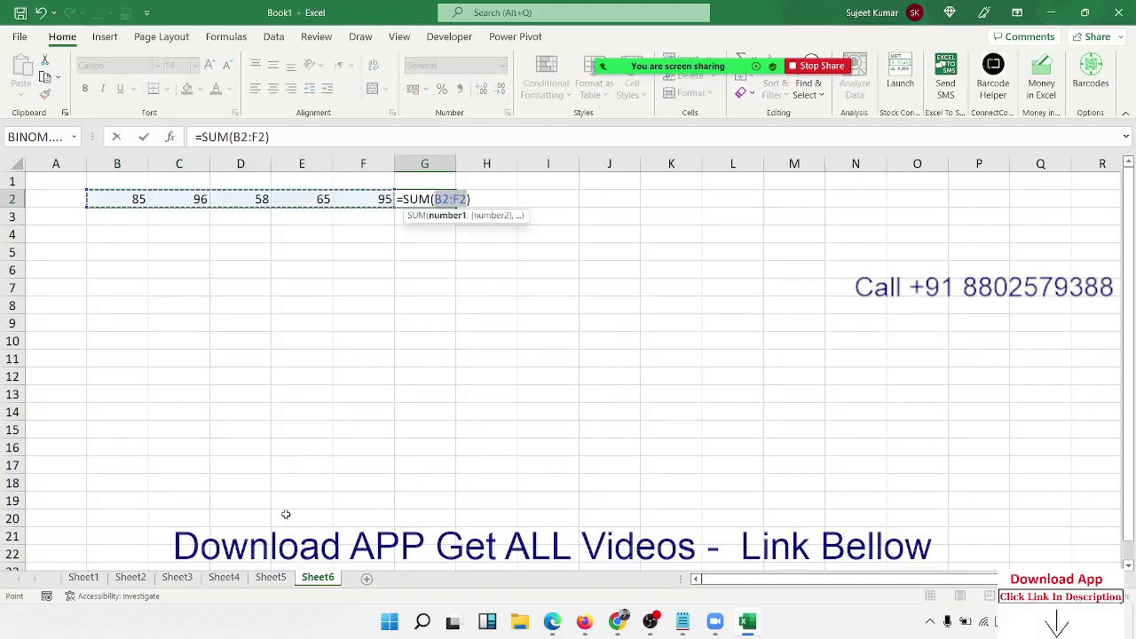
pyautogui.press('Return')
pyautogui.press('Up')
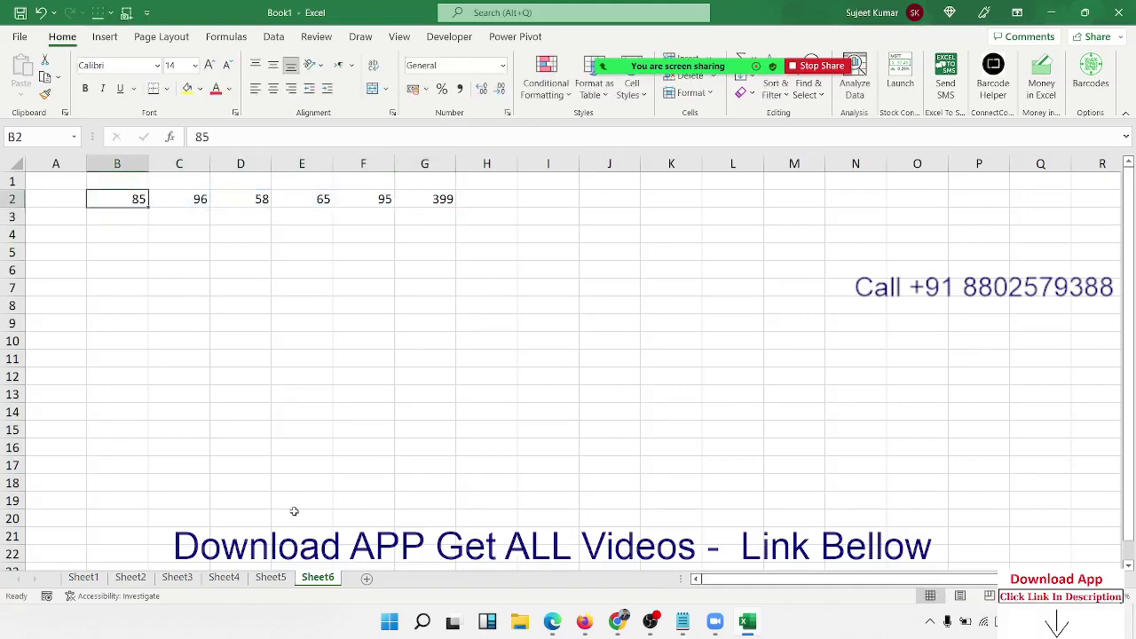
pyautogui.press('Right')
pyautogui.press('Right')
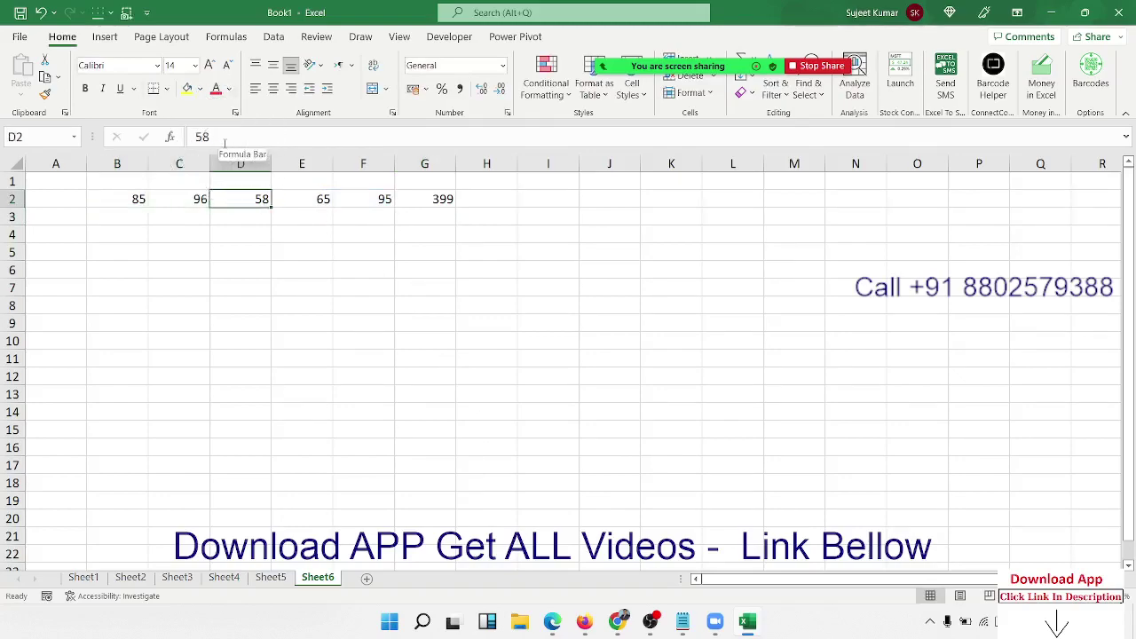
pyautogui.press('Right')
pyautogui.press('Right')
pyautogui.press('Right')
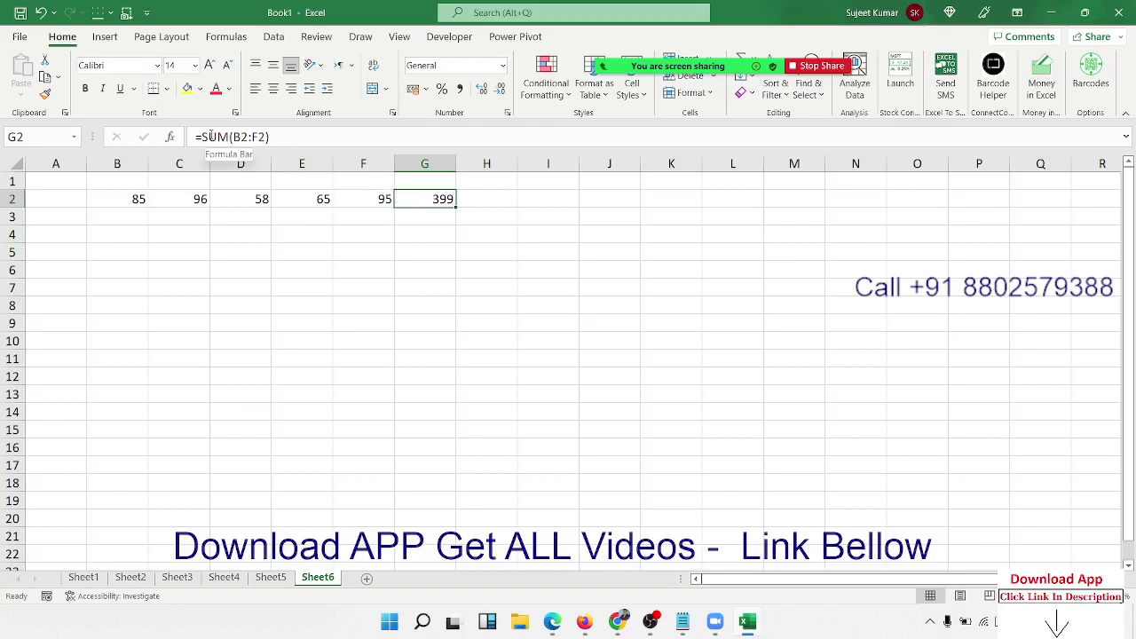
# Mark G2's SUM formula cell as Hidden in Format Cells > Protection
pyautogui.rightClick(418, 201)
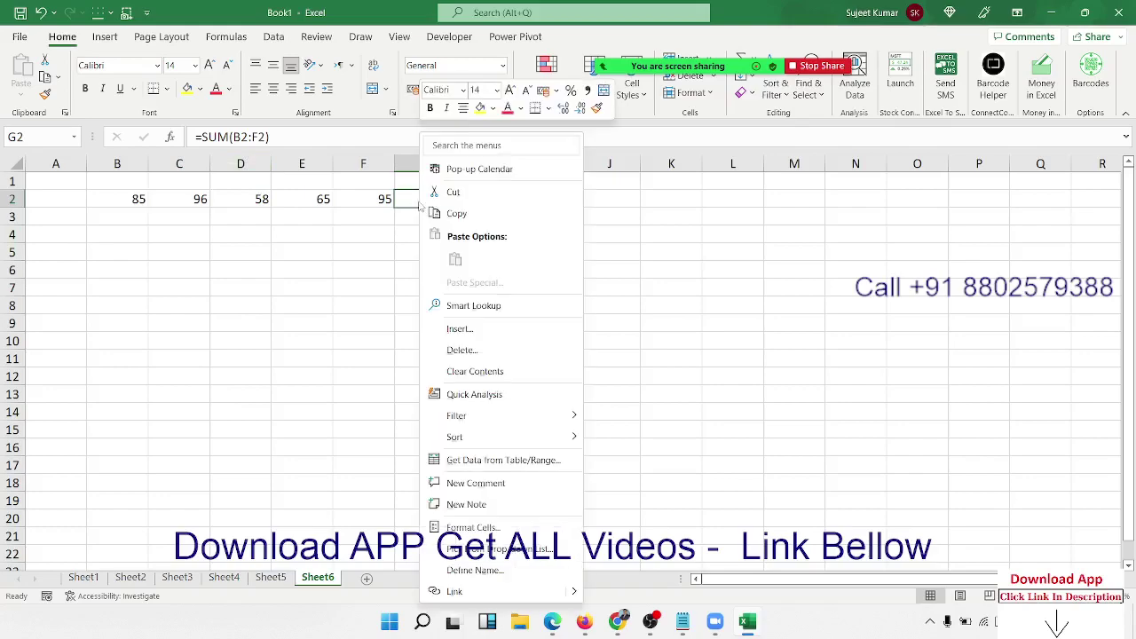
pyautogui.click(470, 529)
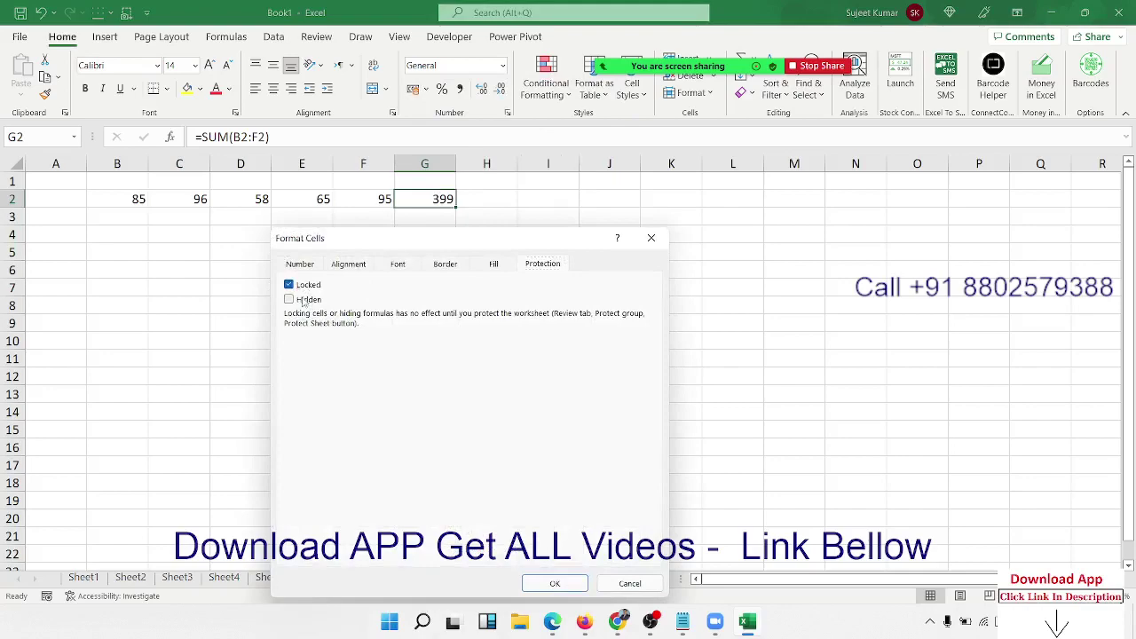
pyautogui.click(303, 301)
pyautogui.click(554, 583)
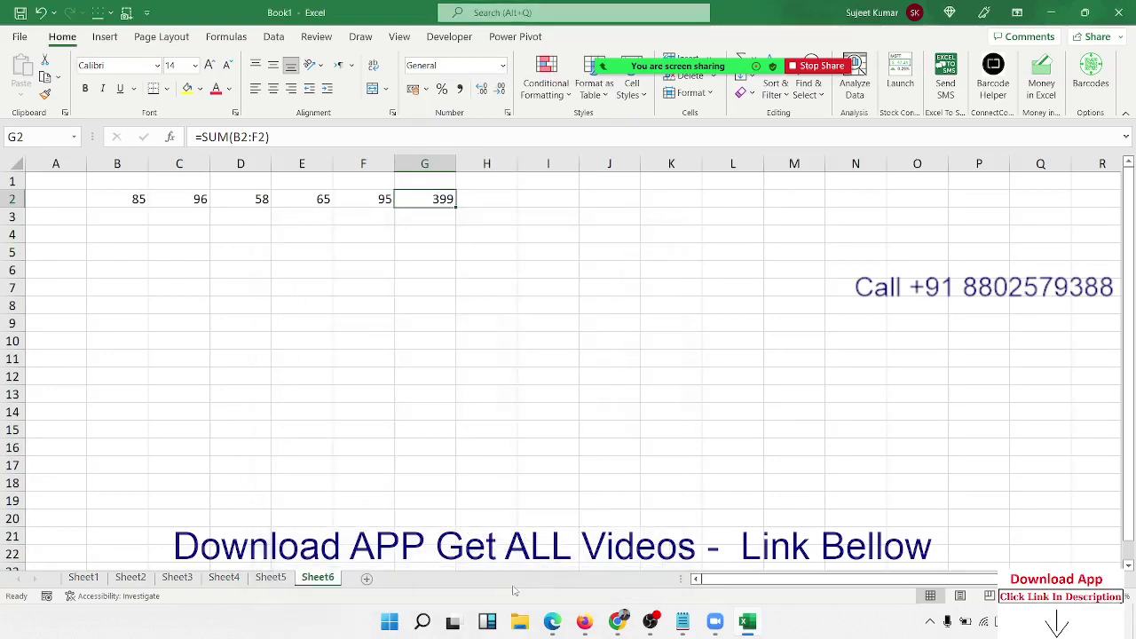
# Protect Sheet6 with default permissions and confirm G2's formula no longer shows
pyautogui.rightClick(320, 581)
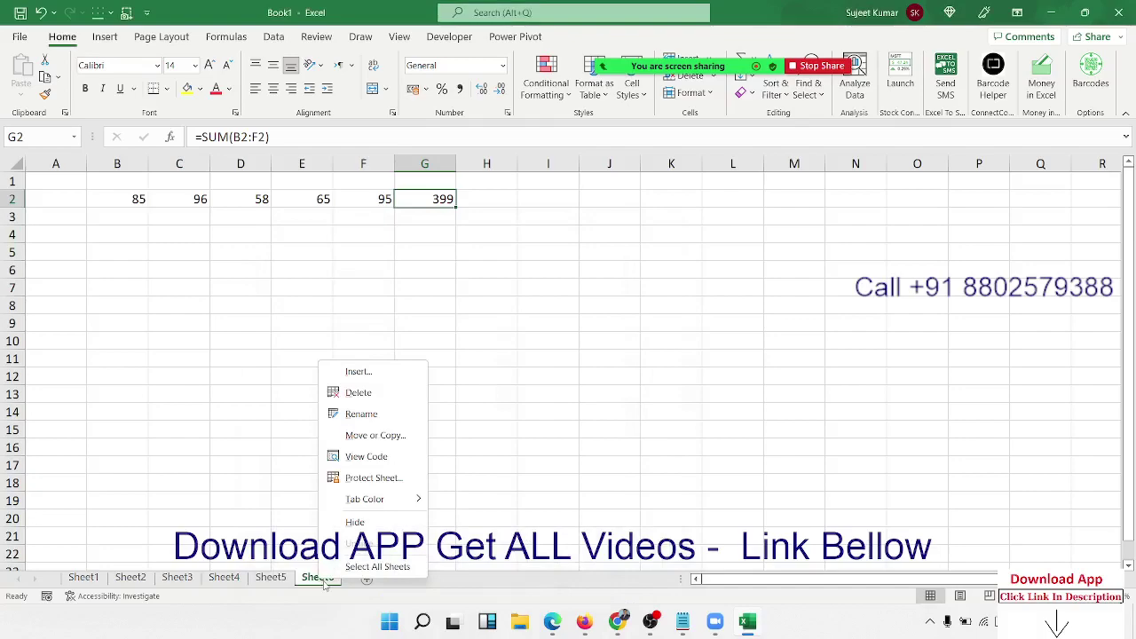
pyautogui.click(368, 479)
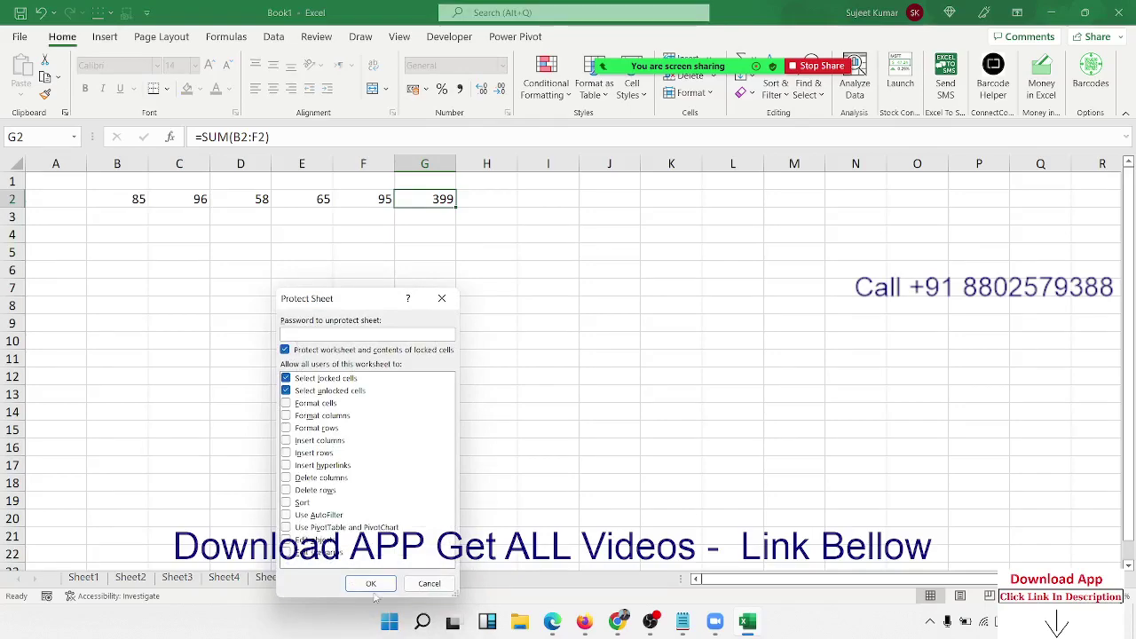
pyautogui.click(371, 583)
pyautogui.click(225, 138)
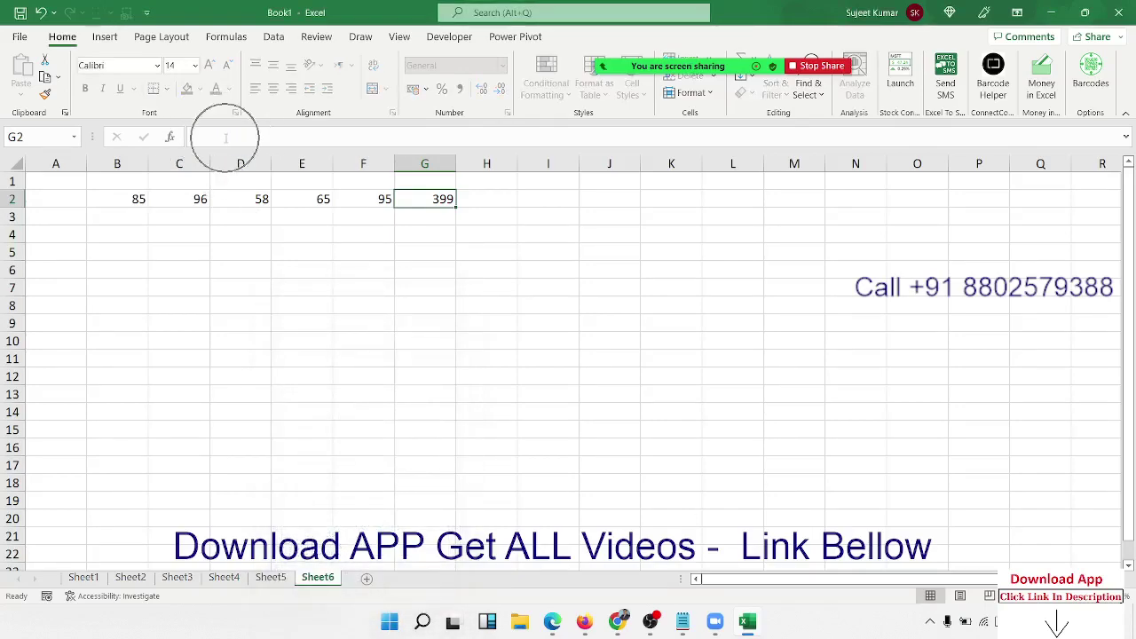
pyautogui.press('Left')
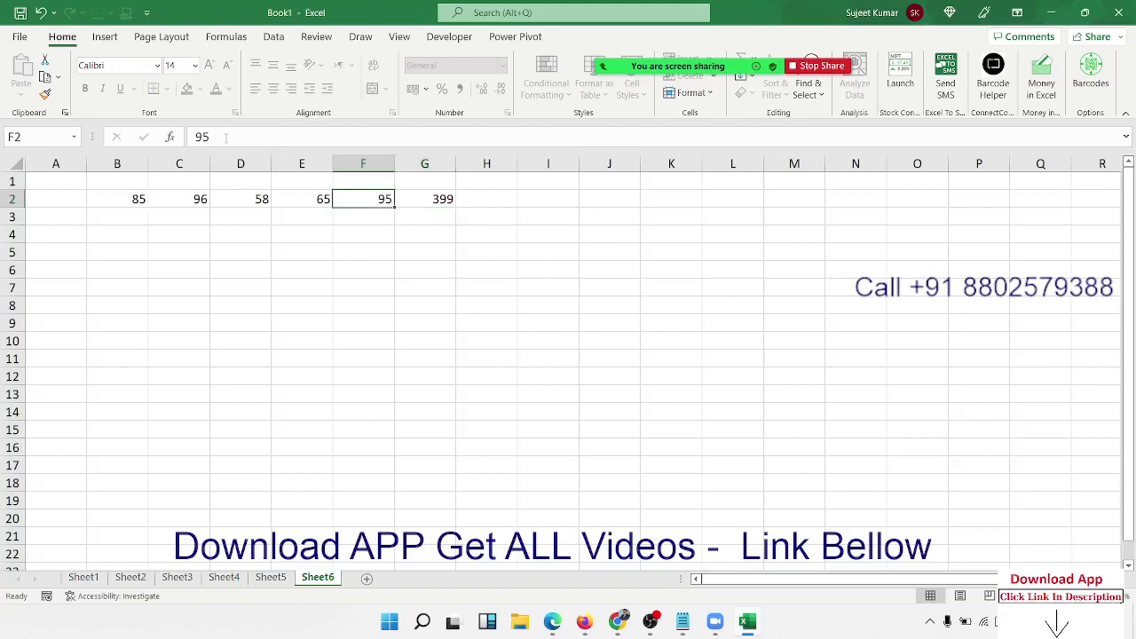
pyautogui.press('Left')
pyautogui.press('Left')
pyautogui.press('Left')
pyautogui.press('Left')
pyautogui.press('Right')
pyautogui.press('Right')
pyautogui.press('Right')
pyautogui.press('Right')
pyautogui.press('Right')
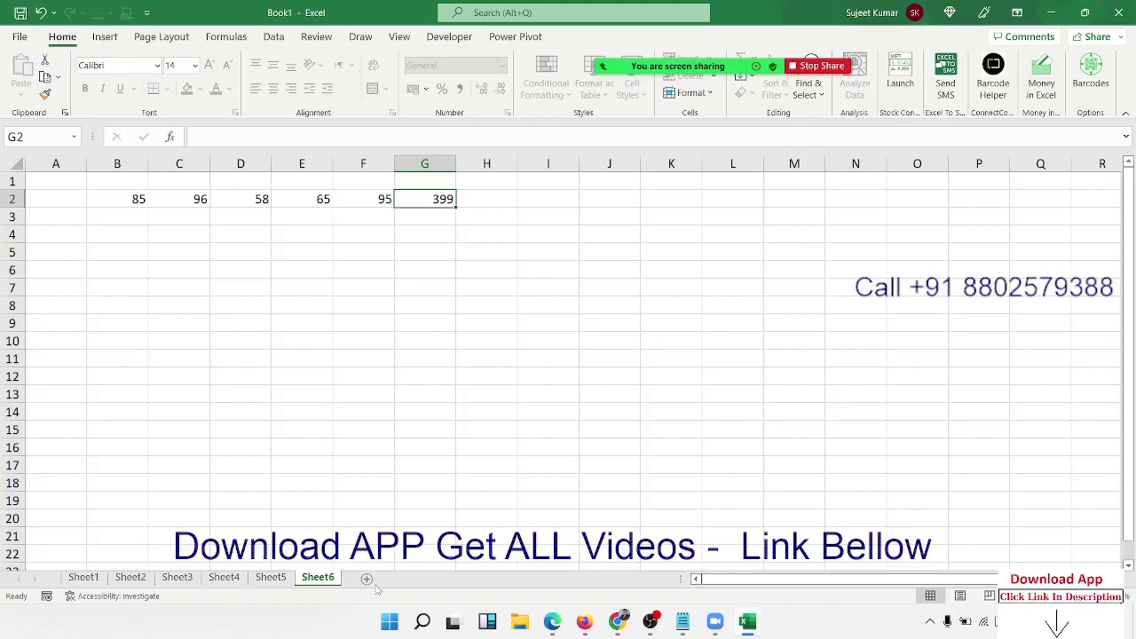
# Add Sheet7 and fill B4:E15 light green
pyautogui.click(368, 578)
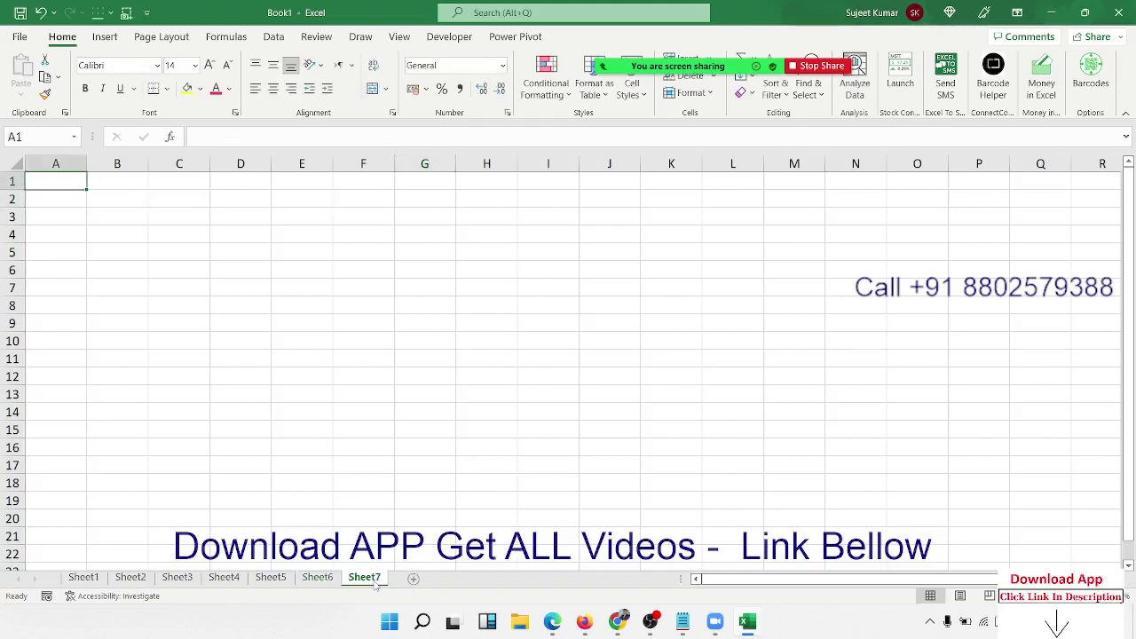
pyautogui.moveTo(114, 233); pyautogui.dragTo(299, 426)
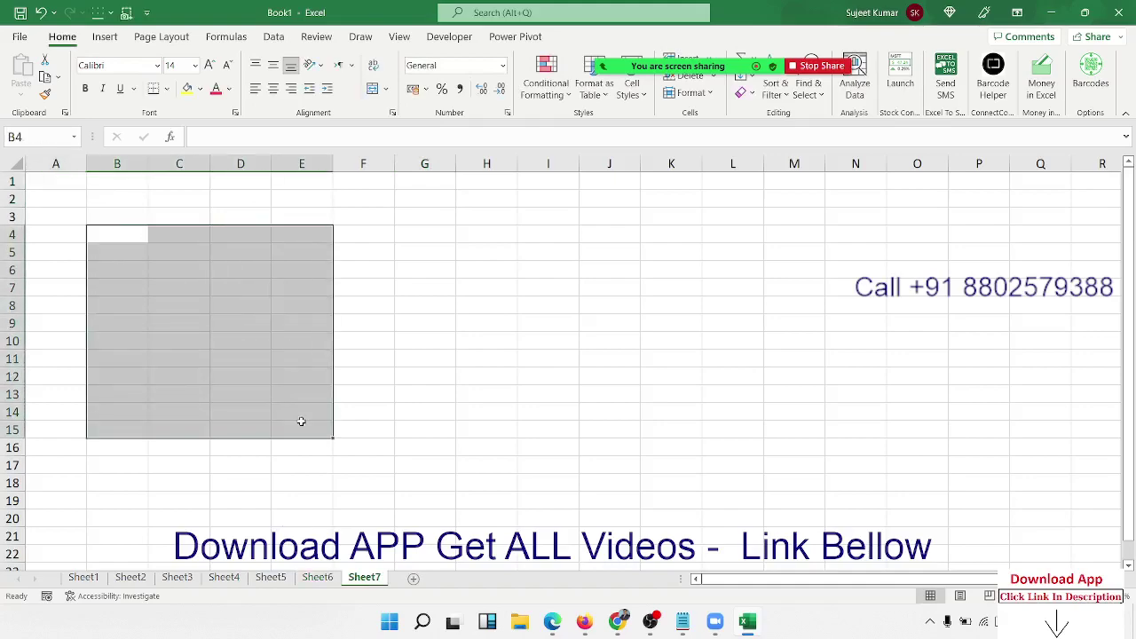
pyautogui.click(201, 90)
pyautogui.click(236, 227)
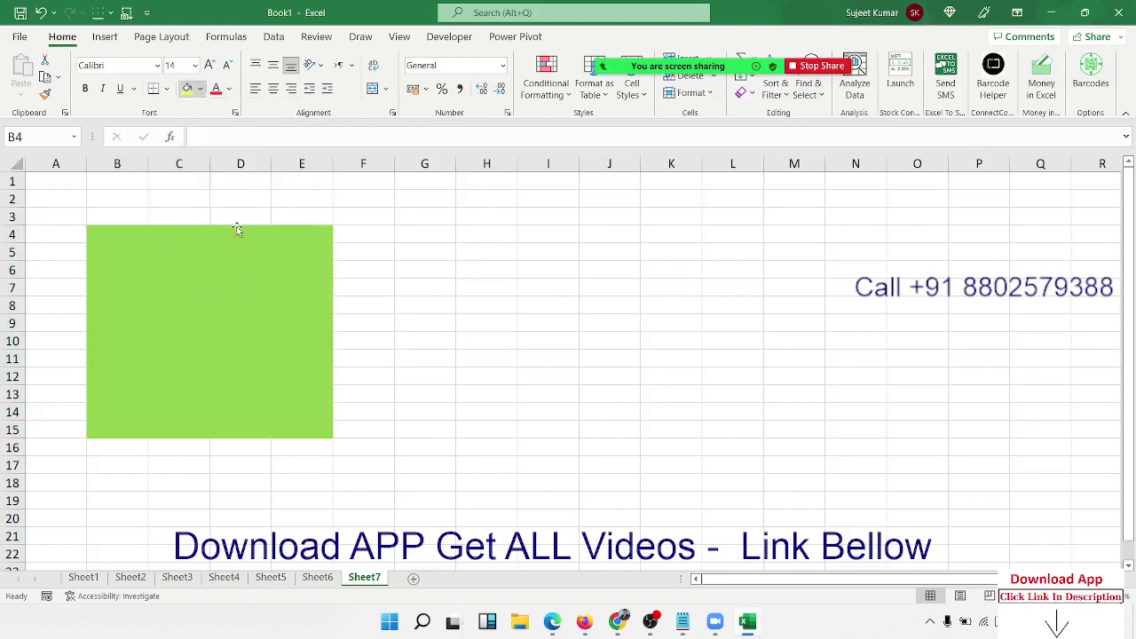
# Fill the block J4:M15 light blue
pyautogui.moveTo(609, 232)
pyautogui.mouseDown()
pyautogui.moveTo(761, 302)
pyautogui.moveTo(804, 393)
pyautogui.moveTo(793, 426)
pyautogui.mouseUp()
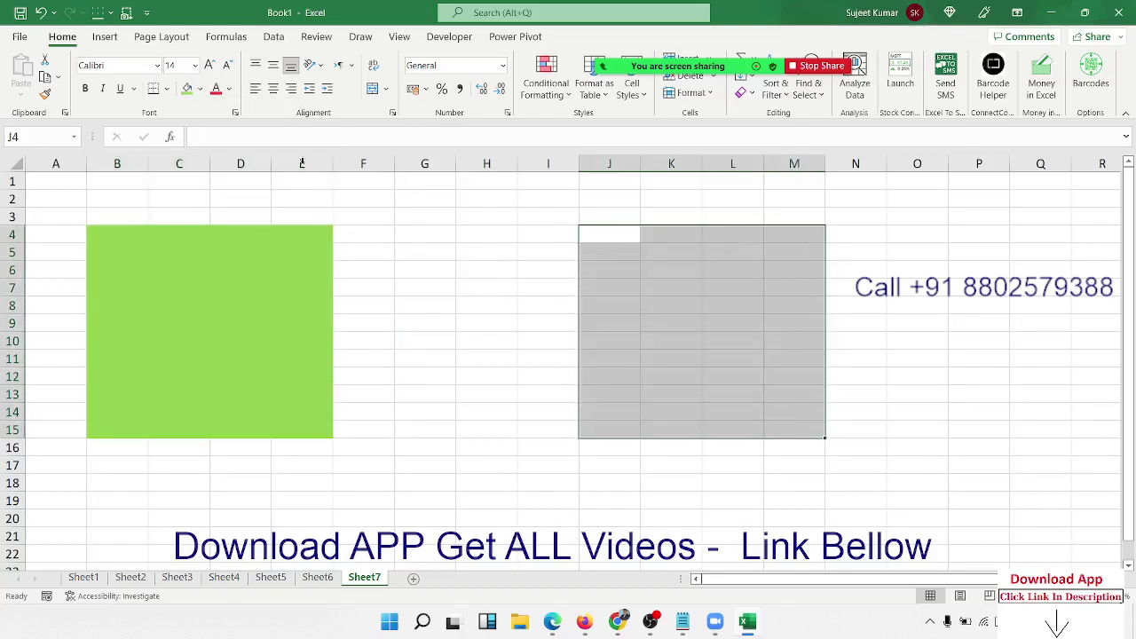
pyautogui.click(201, 90)
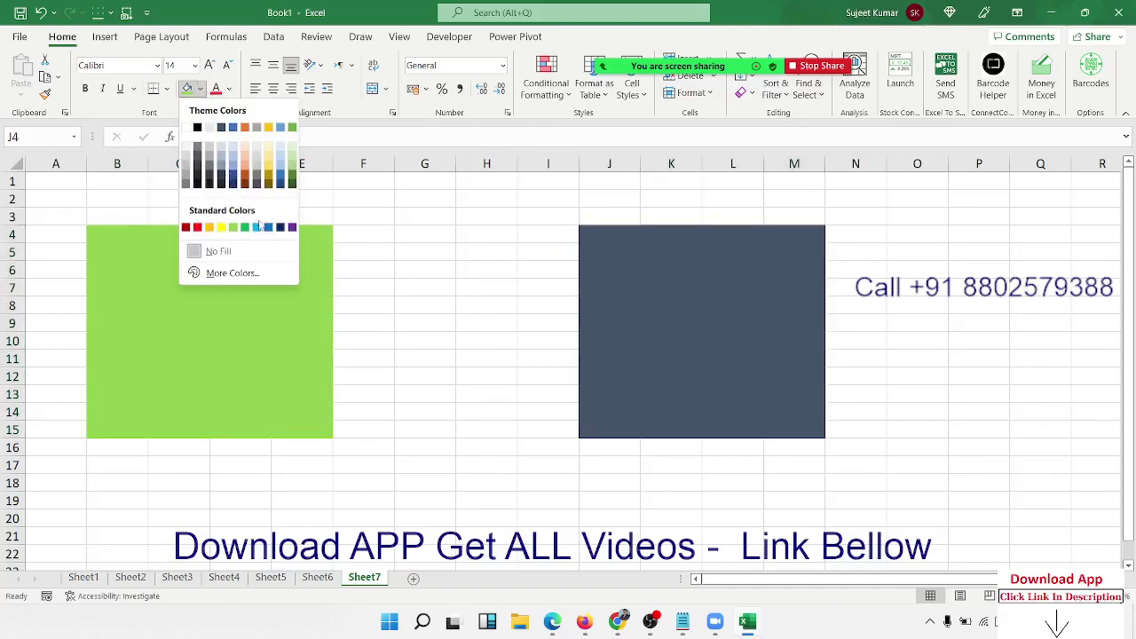
pyautogui.click(257, 227)
pyautogui.click(426, 286)
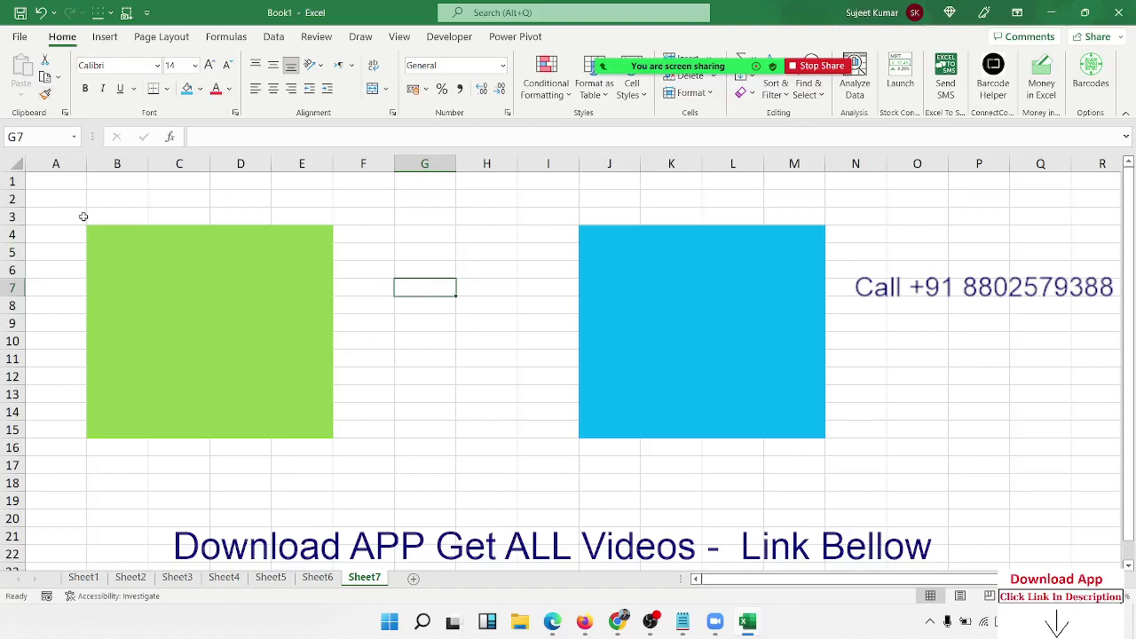
# Label cell B3 'A' above the green block and J3 'B' above the blue block
pyautogui.click(116, 220)
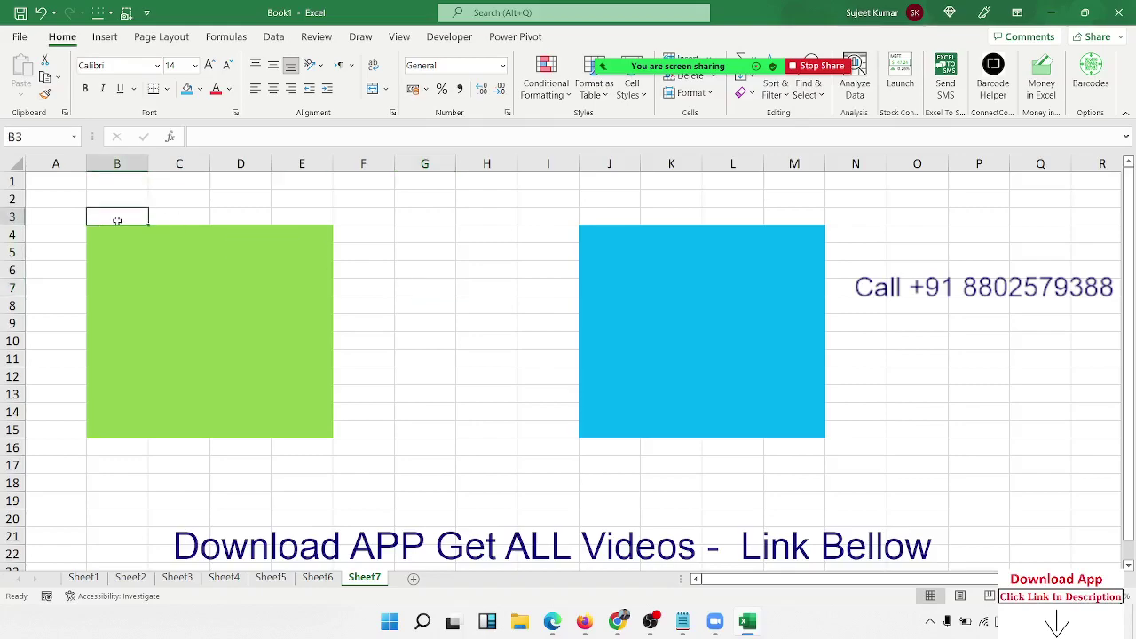
pyautogui.write('A')
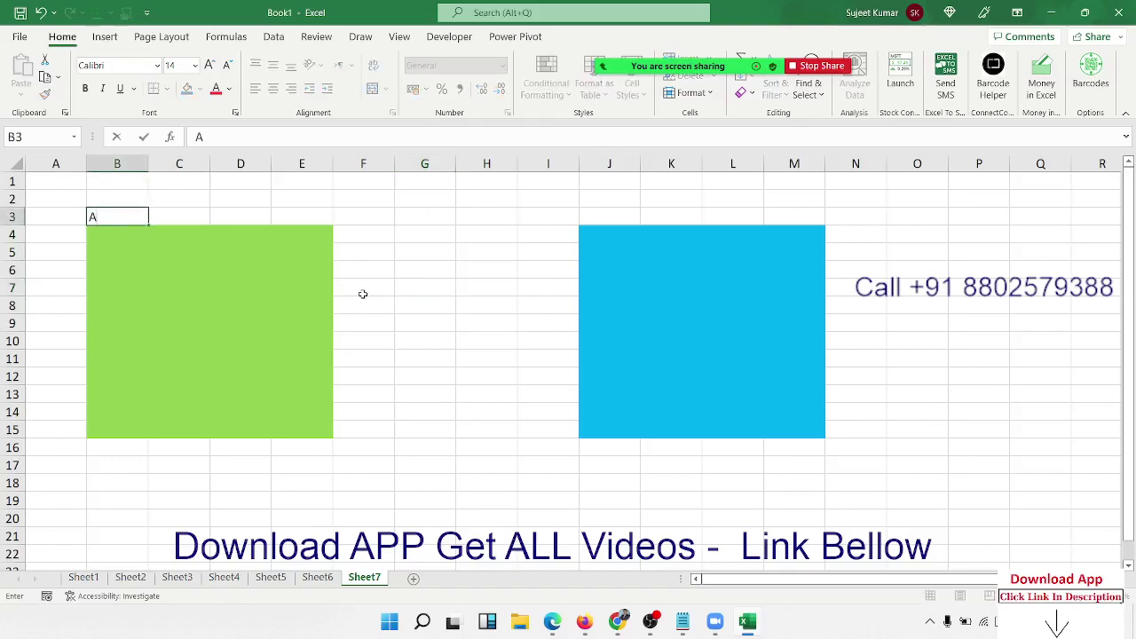
pyautogui.moveTo(373, 293); pyautogui.dragTo(417, 293)
pyautogui.click(603, 213)
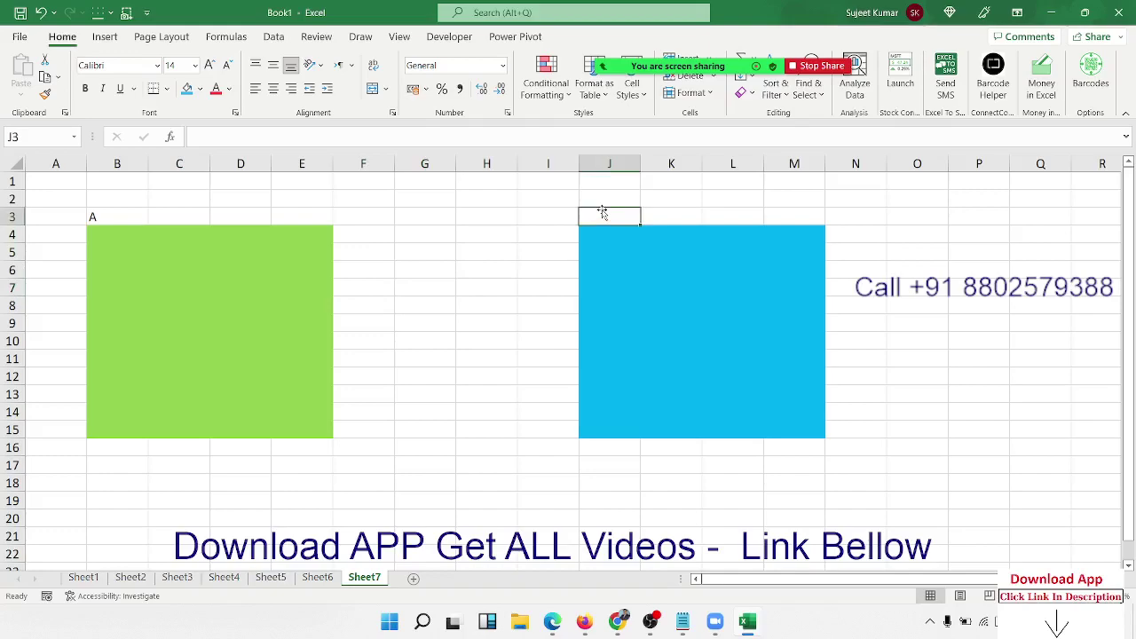
pyautogui.write('B')
pyautogui.press('Tab')
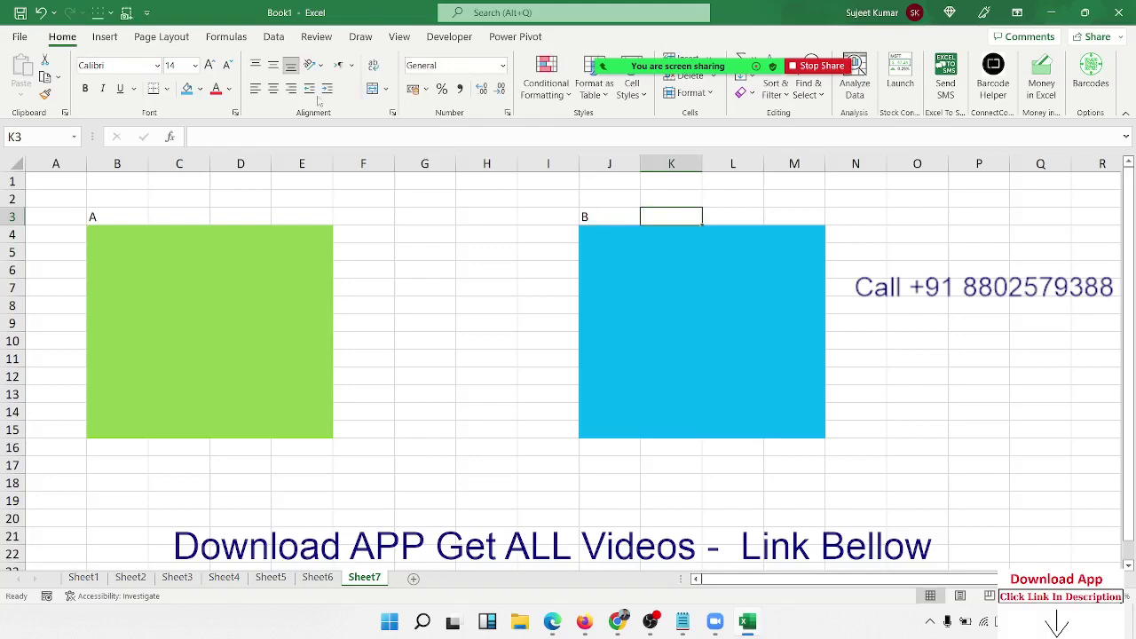
pyautogui.click(319, 40)
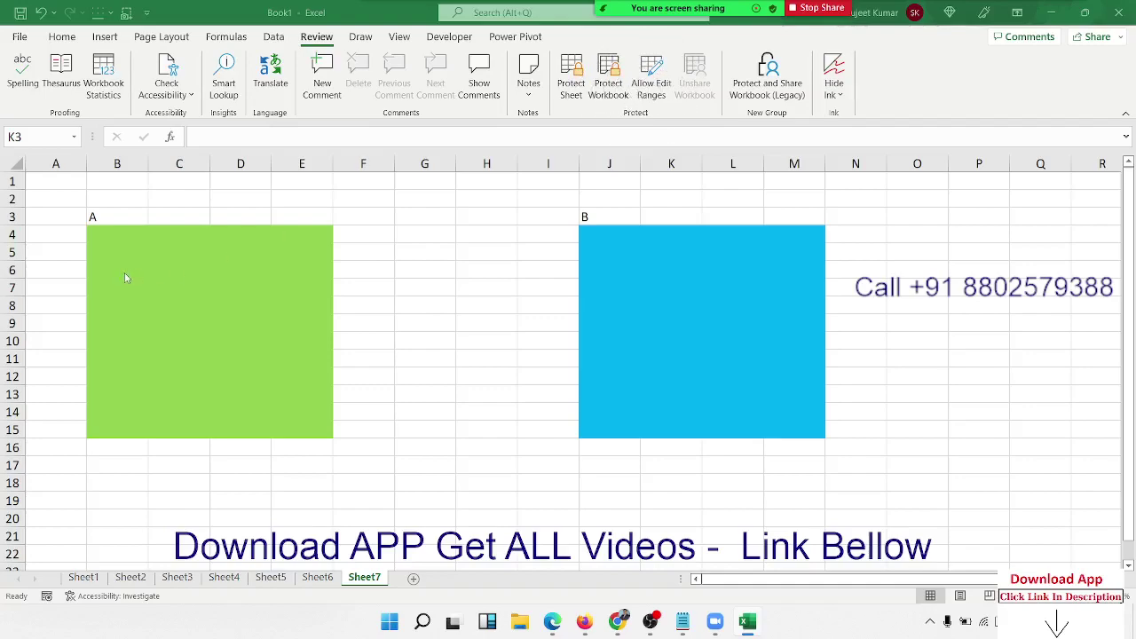
pyautogui.click(112, 235)
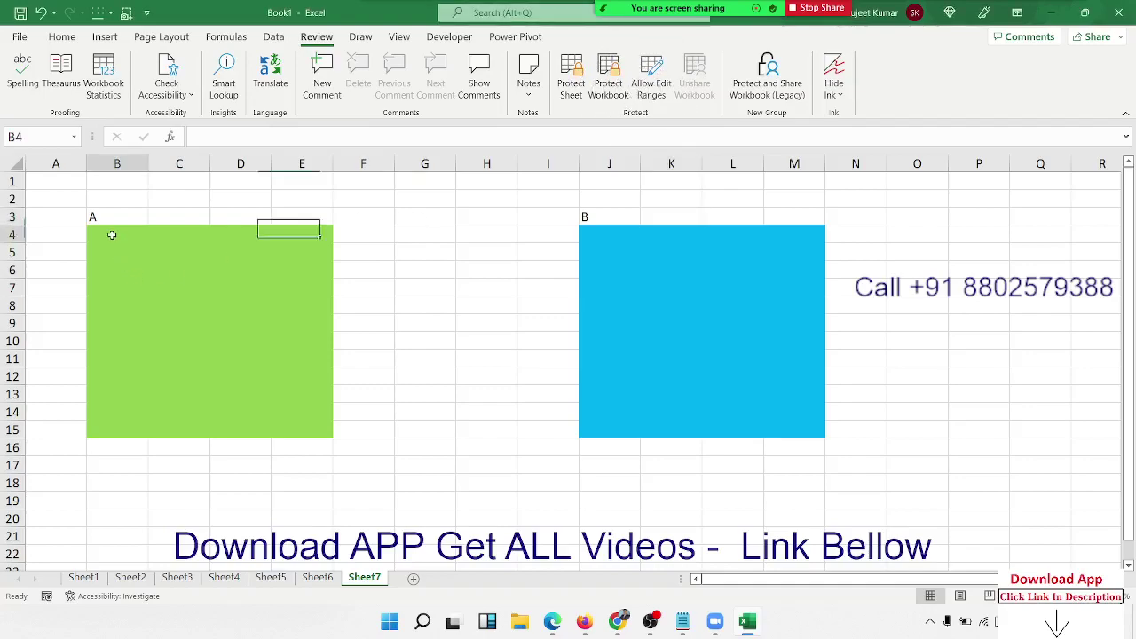
pyautogui.moveTo(112, 235)
pyautogui.mouseDown()
pyautogui.moveTo(172, 281)
pyautogui.moveTo(290, 428)
pyautogui.mouseUp()
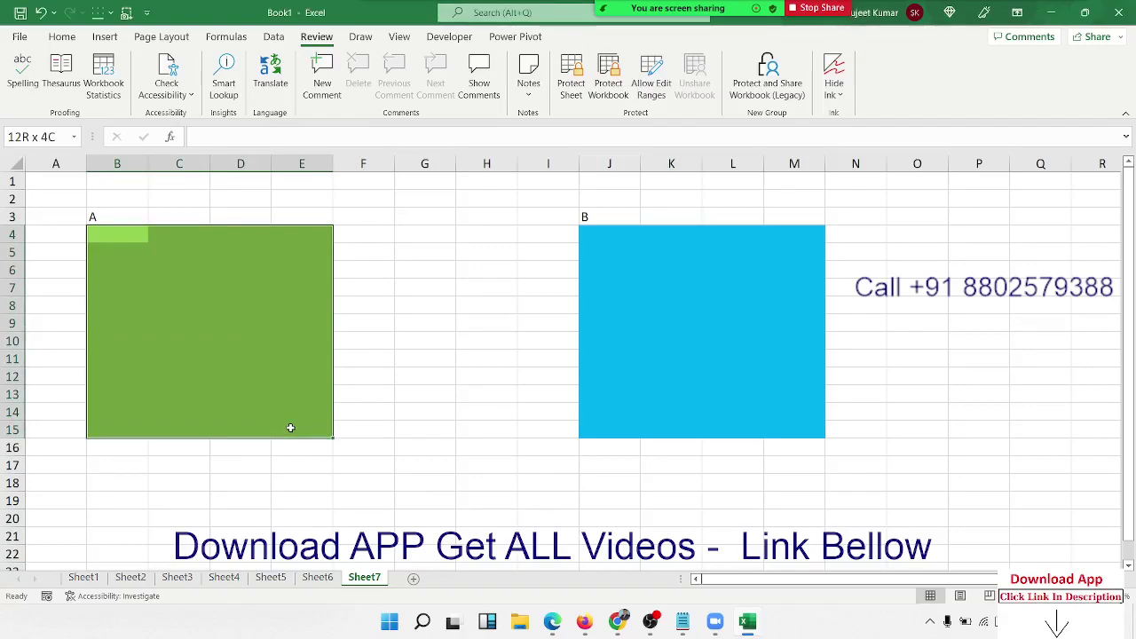
pyautogui.click(659, 102)
pyautogui.click(662, 277)
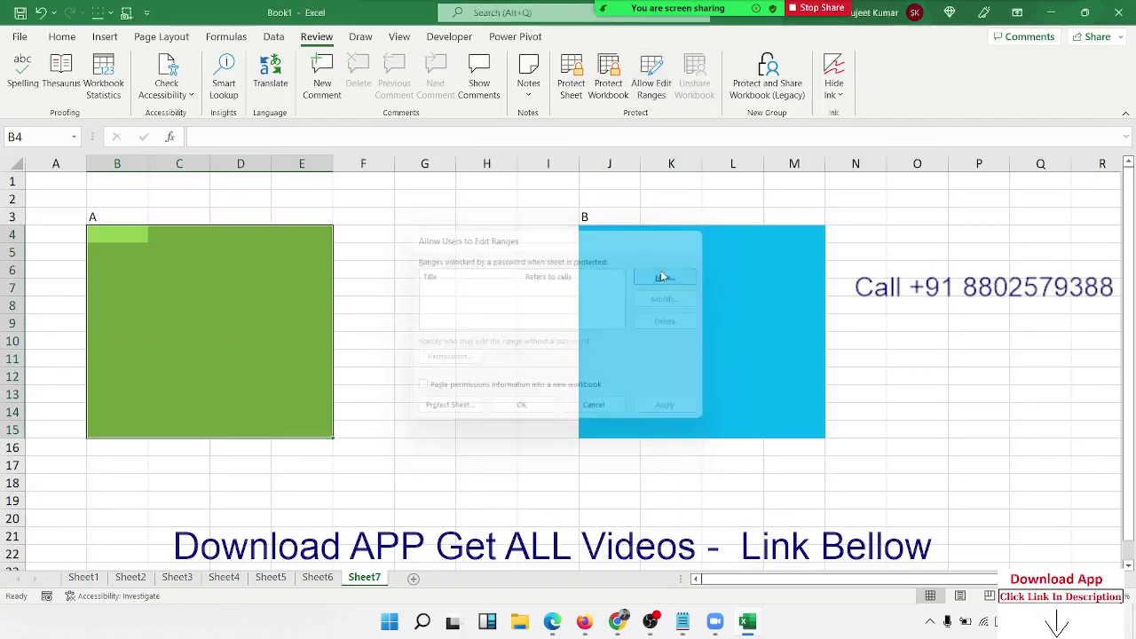
pyautogui.click(478, 354)
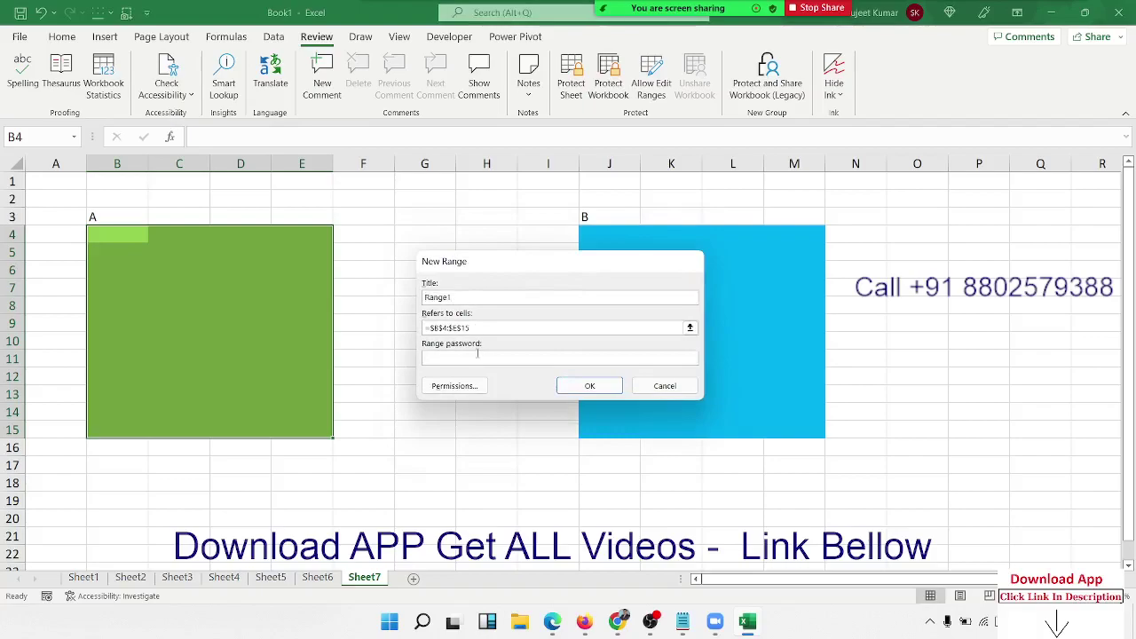
pyautogui.write('1')
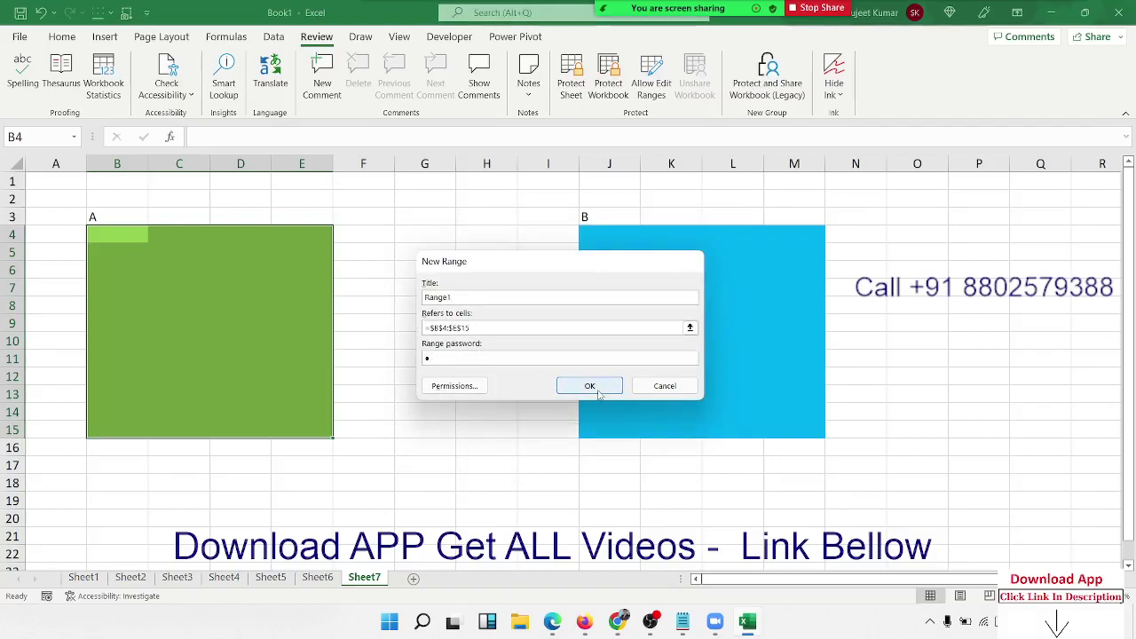
pyautogui.click(589, 386)
pyautogui.write('1')
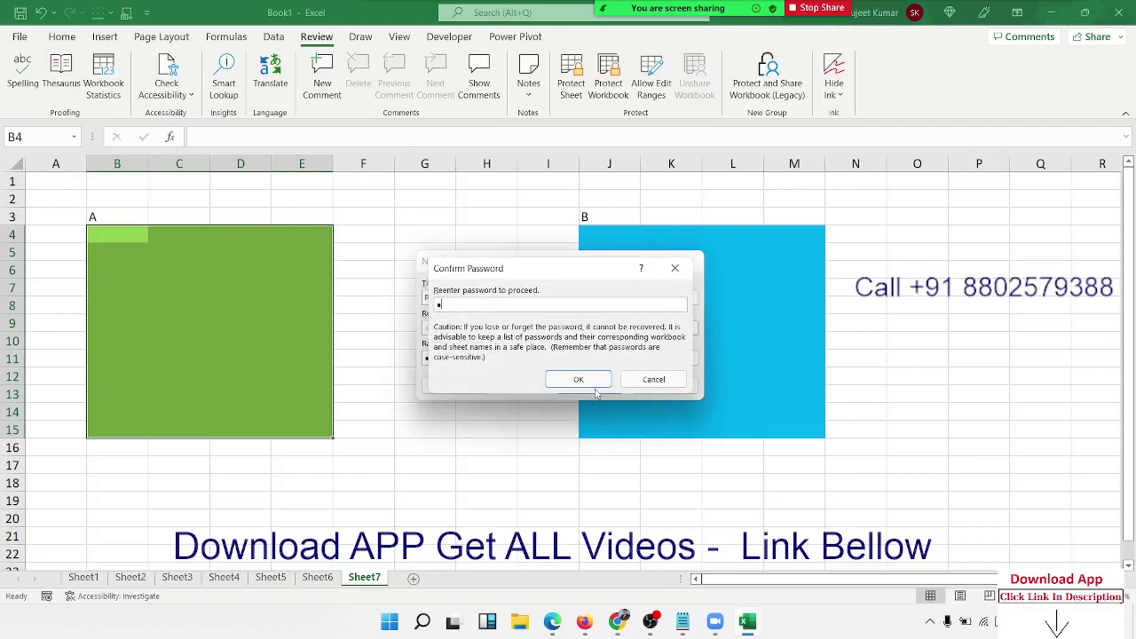
pyautogui.click(593, 384)
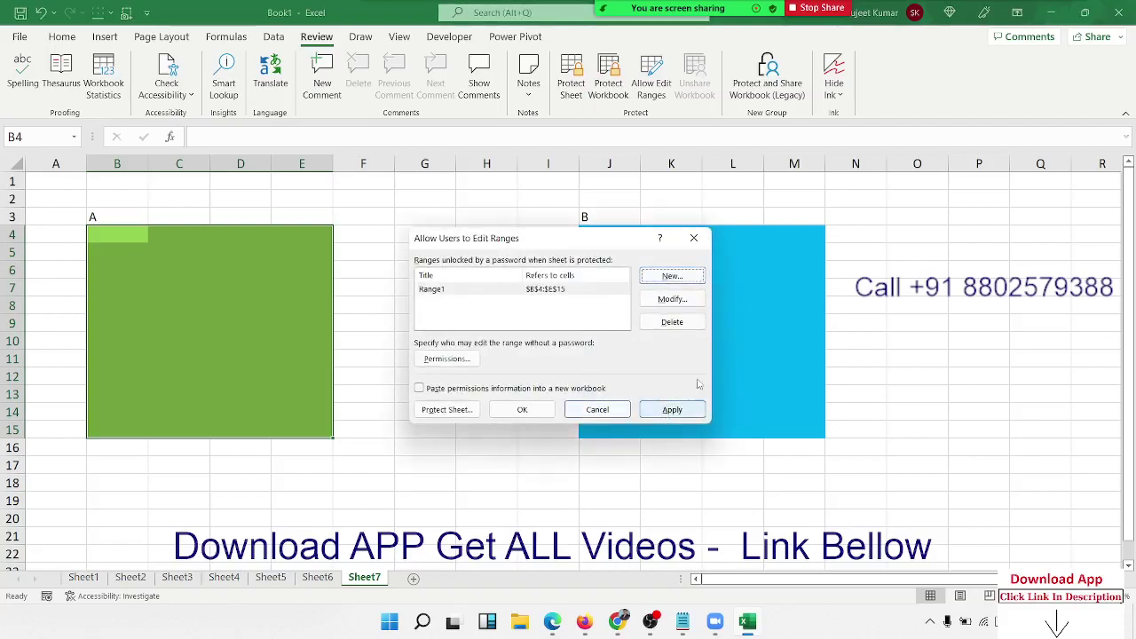
pyautogui.click(672, 278)
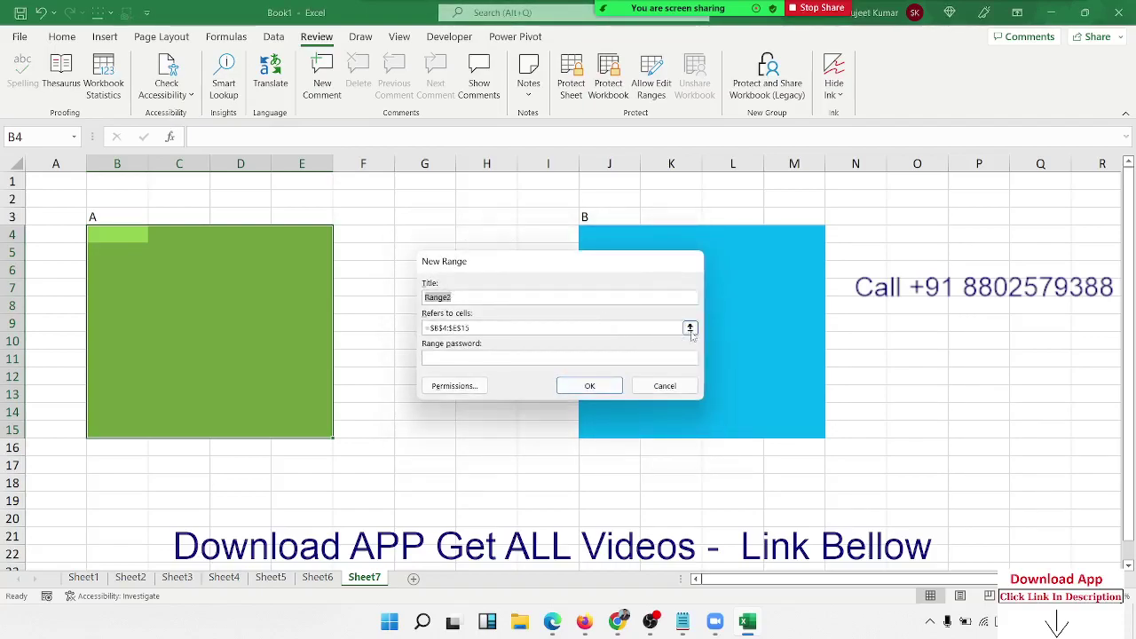
pyautogui.click(690, 328)
pyautogui.moveTo(614, 265); pyautogui.dragTo(506, 190)
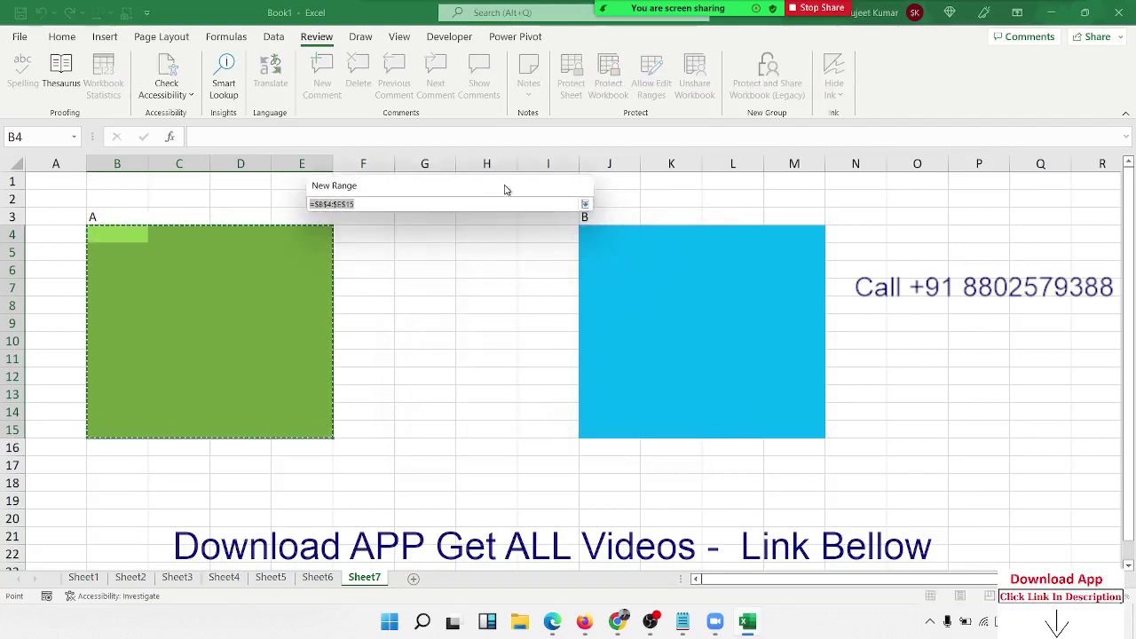
pyautogui.moveTo(584, 233); pyautogui.dragTo(809, 425)
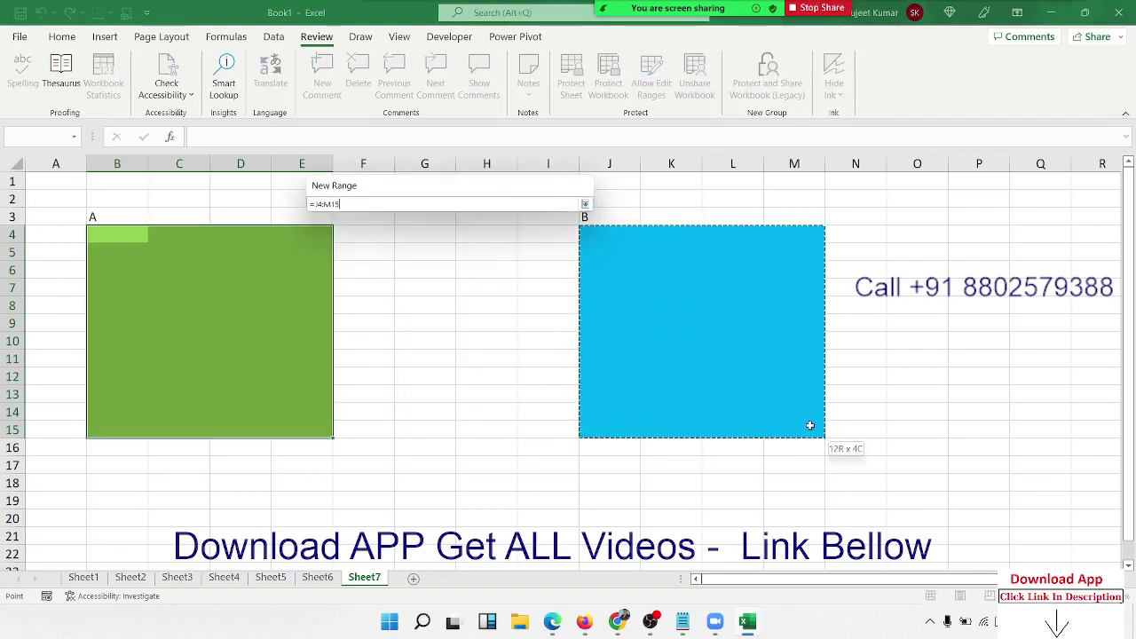
pyautogui.click(584, 203)
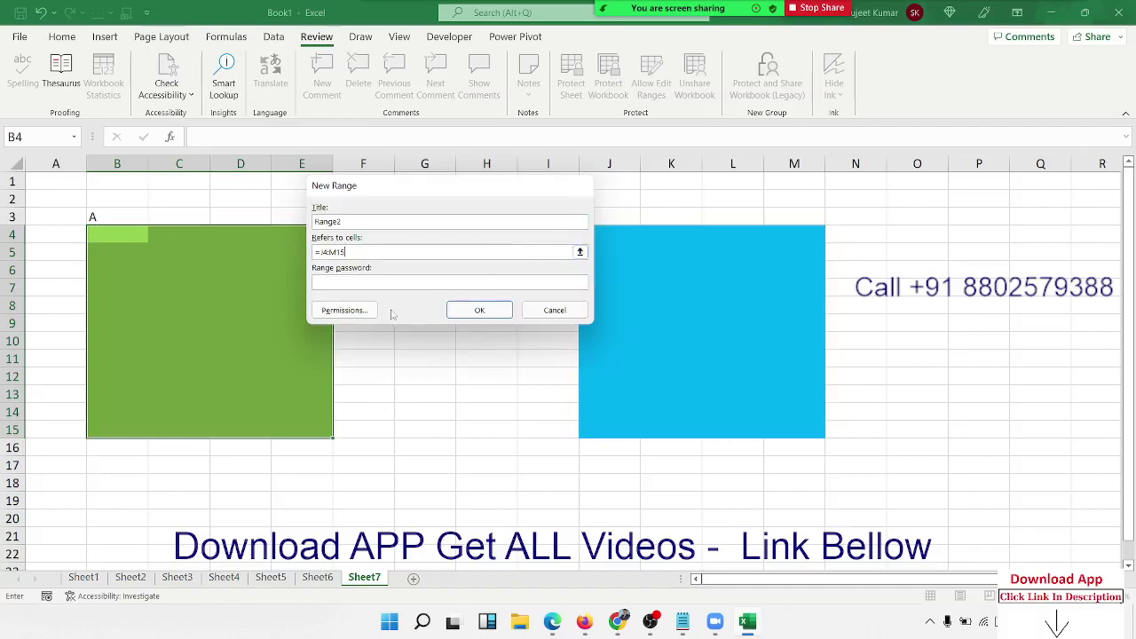
pyautogui.click(376, 283)
pyautogui.write('1')
pyautogui.click(479, 310)
pyautogui.write('1')
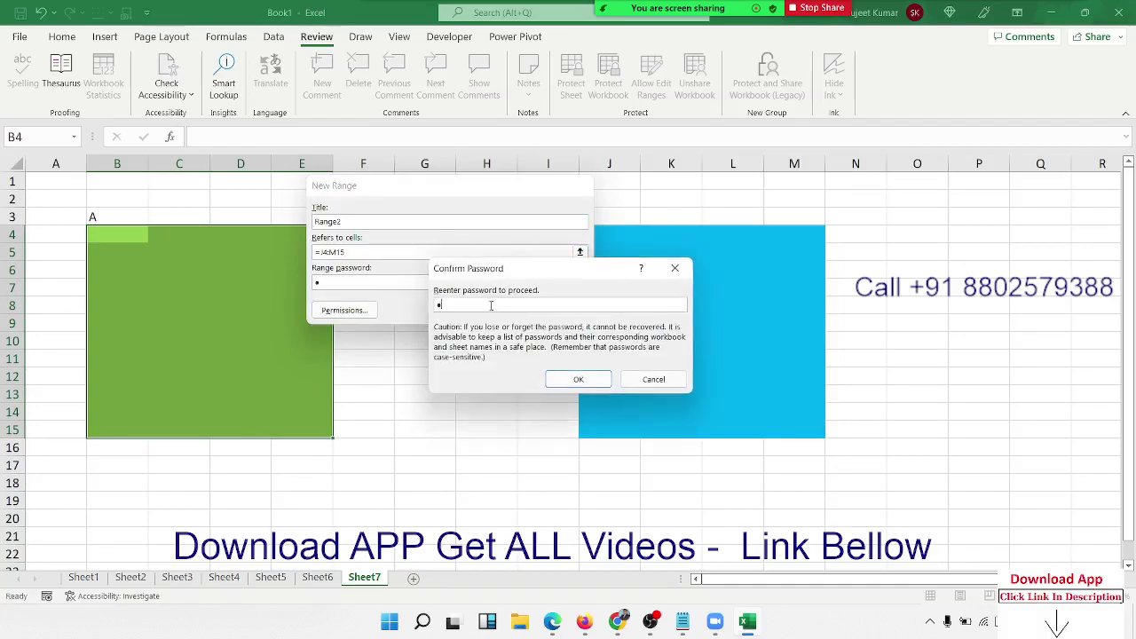
pyautogui.click(575, 378)
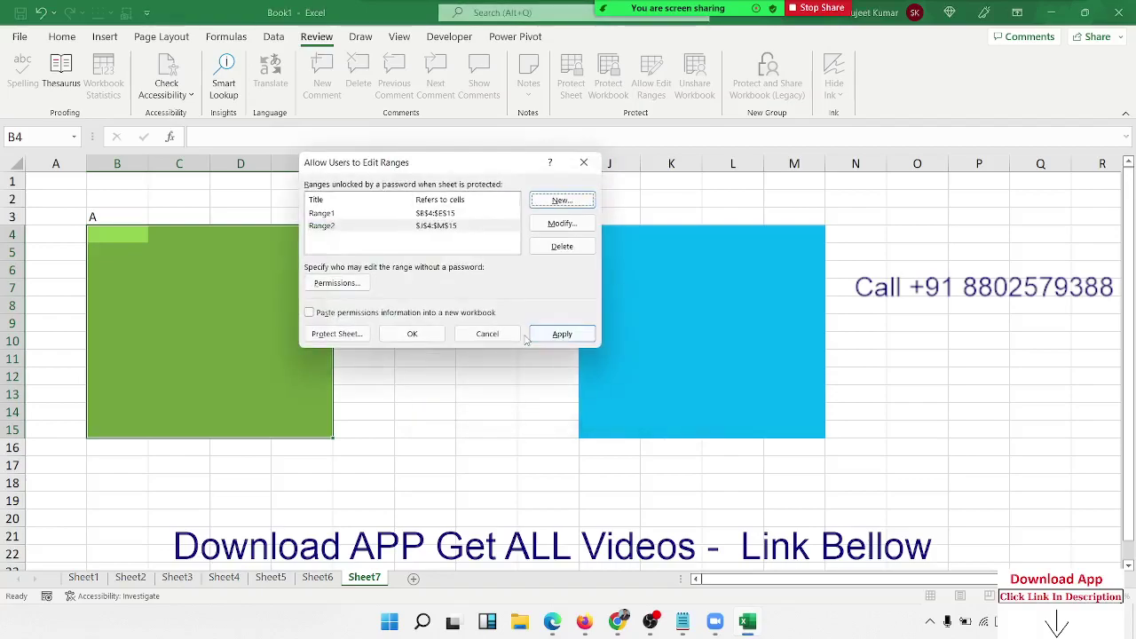
pyautogui.click(559, 335)
pyautogui.click(417, 336)
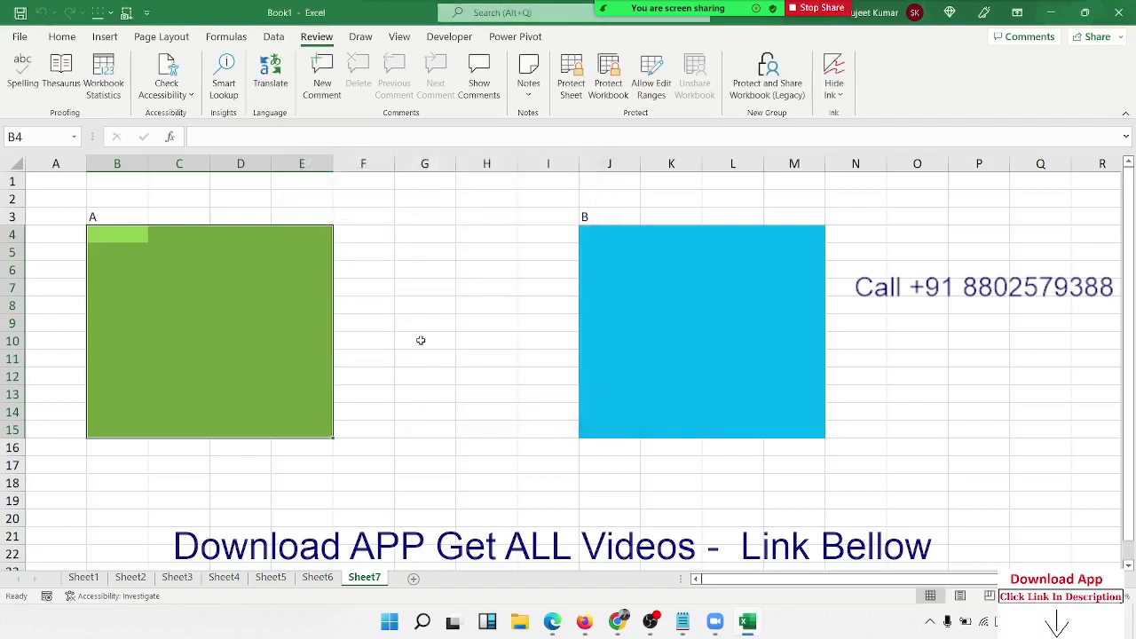
# Enter h in D9 and g in J9, then protect Sheet7
pyautogui.click(422, 341)
pyautogui.click(259, 323)
pyautogui.write('h')
pyautogui.click(588, 329)
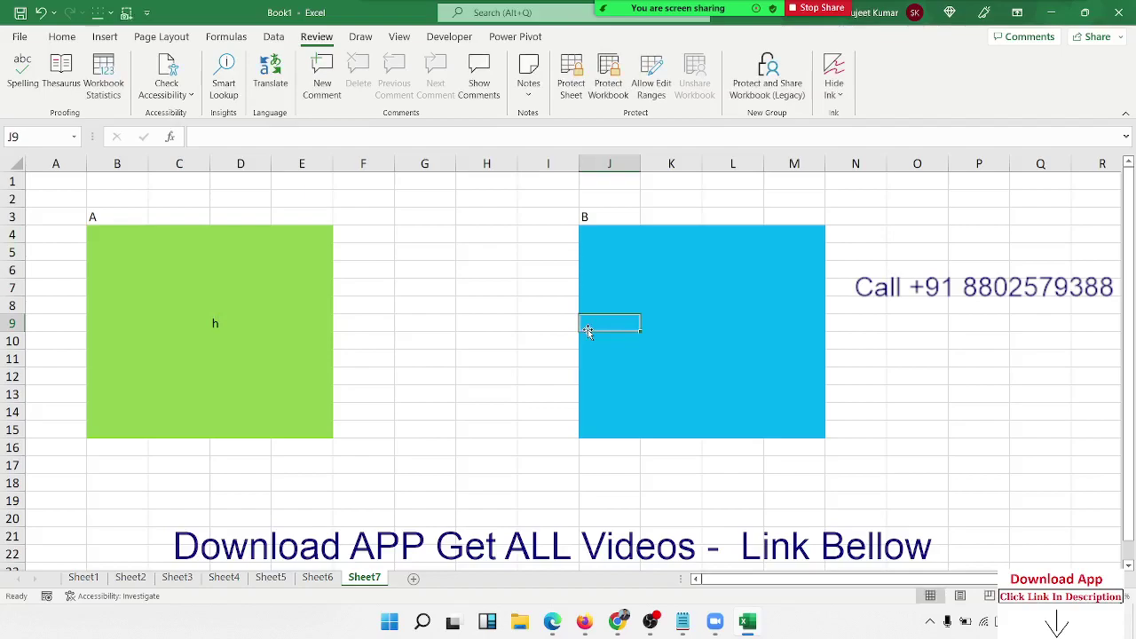
pyautogui.write('g')
pyautogui.click(635, 277)
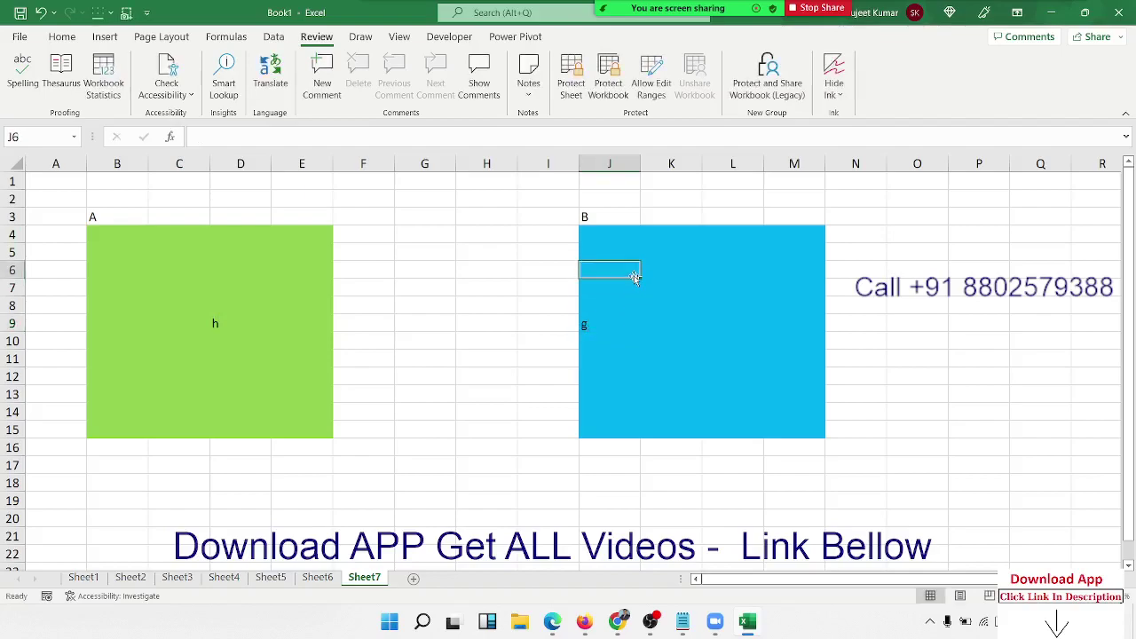
pyautogui.click(572, 89)
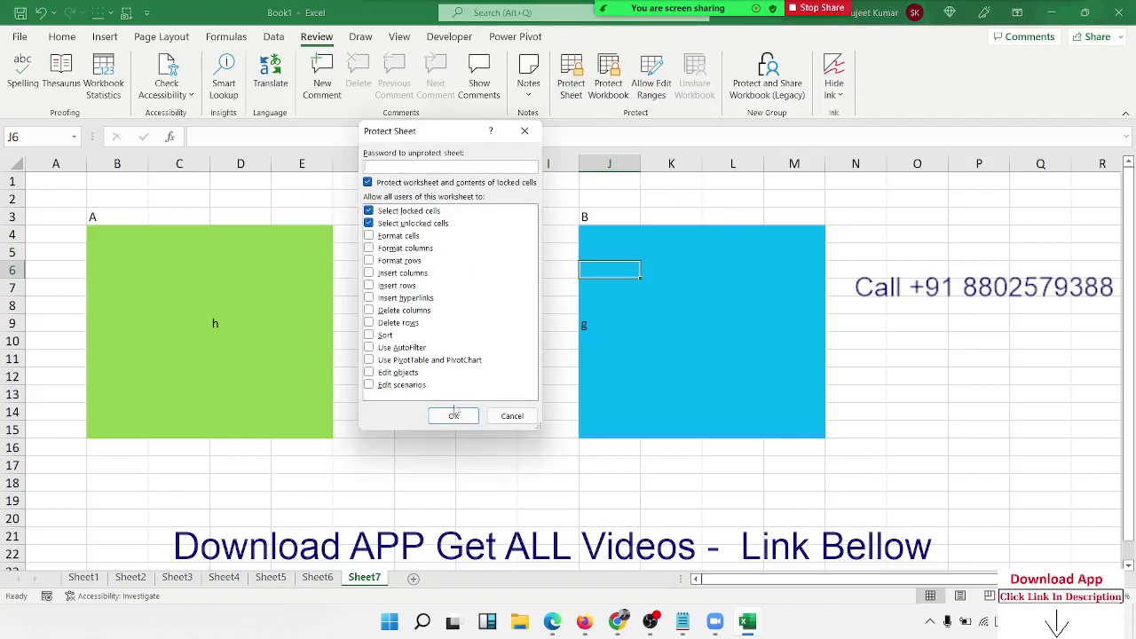
pyautogui.click(455, 415)
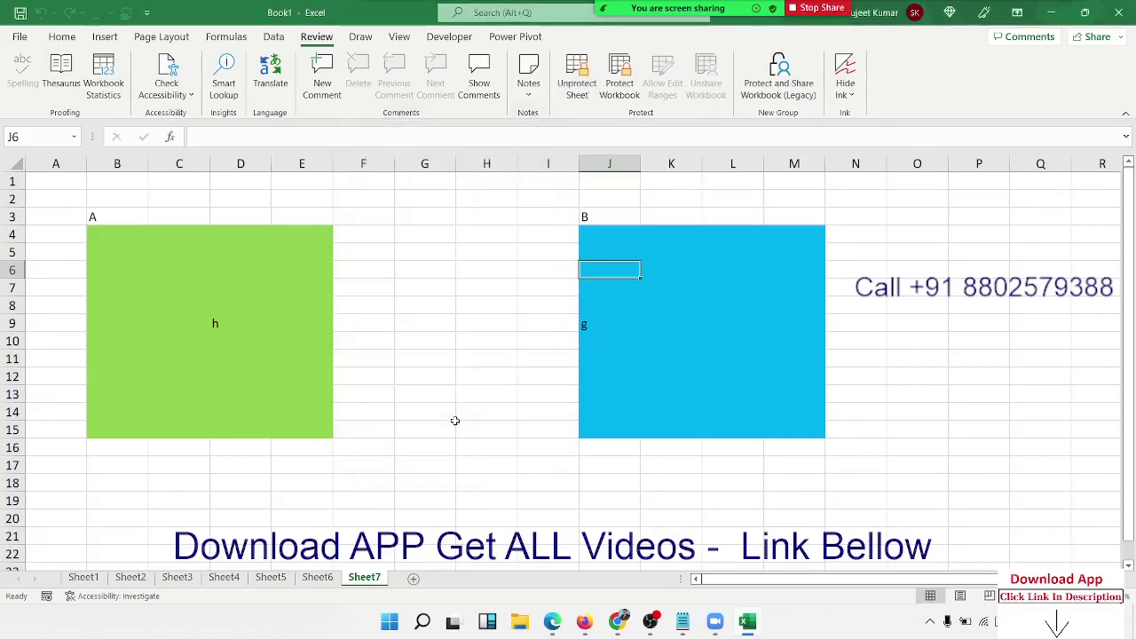
pyautogui.click(294, 397)
pyautogui.doubleClick(293, 397)
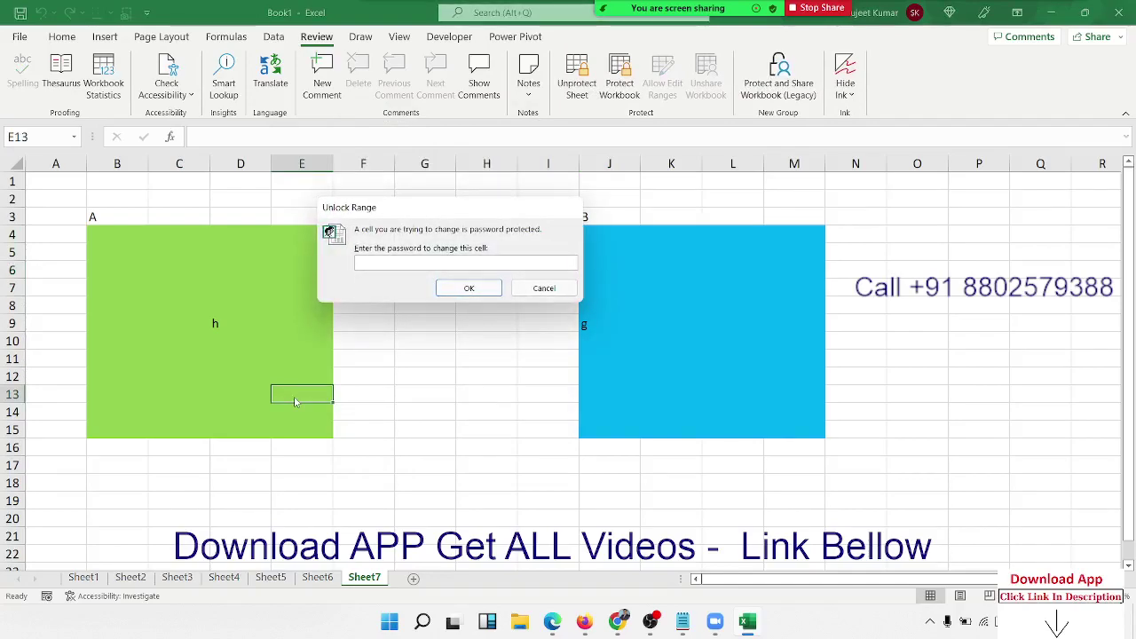
pyautogui.write('1')
pyautogui.press('Return')
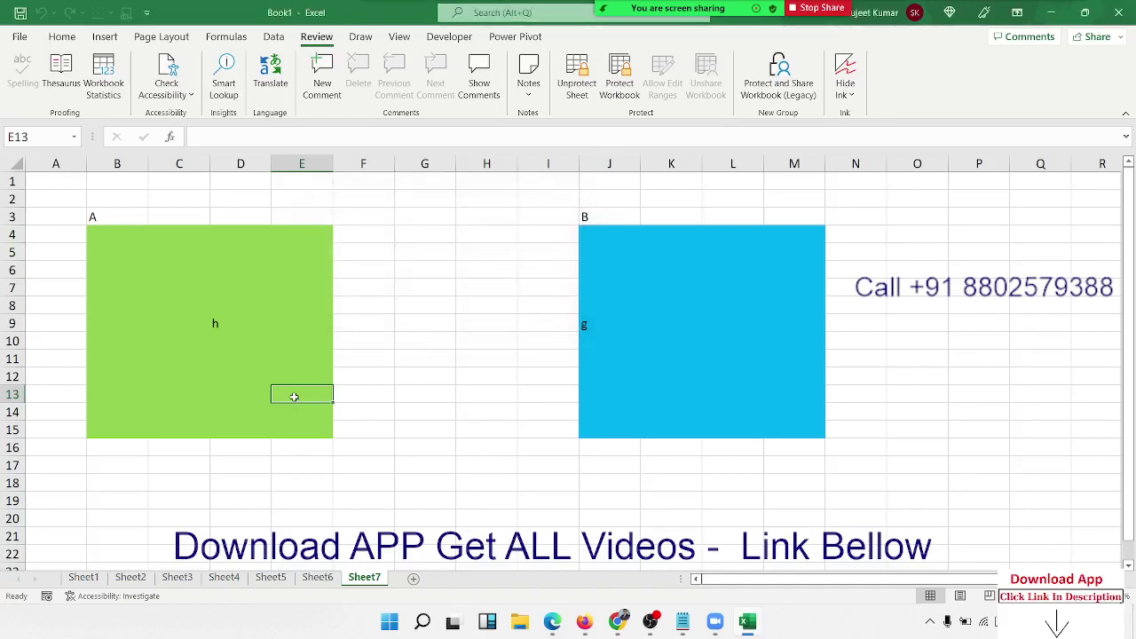
pyautogui.write('fsd')
# Type sdf in B10, C6 and D7, then cancel the unlock prompt for blue cell J6
pyautogui.click(133, 345)
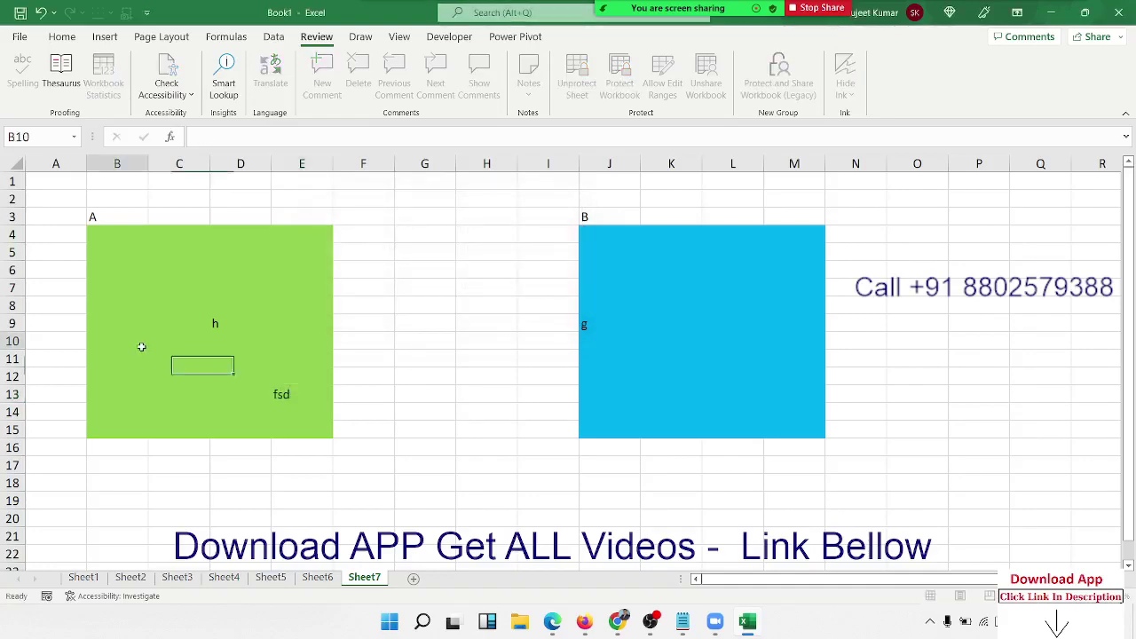
pyautogui.write('sdf')
pyautogui.click(170, 270)
pyautogui.write('sdf')
pyautogui.click(242, 290)
pyautogui.write('sdf')
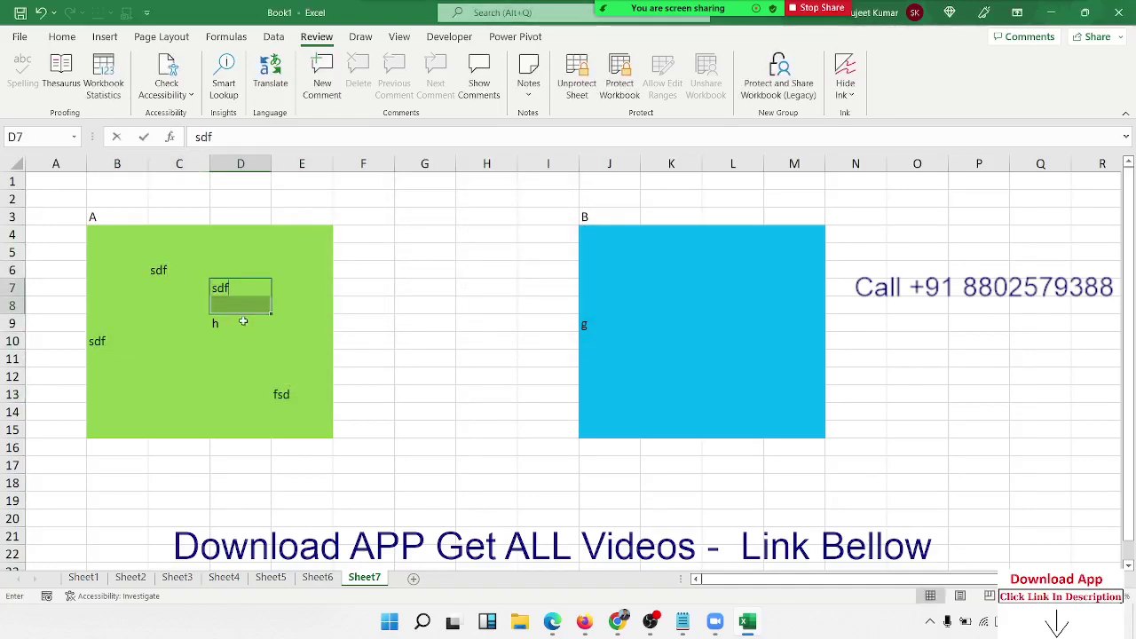
pyautogui.click(244, 353)
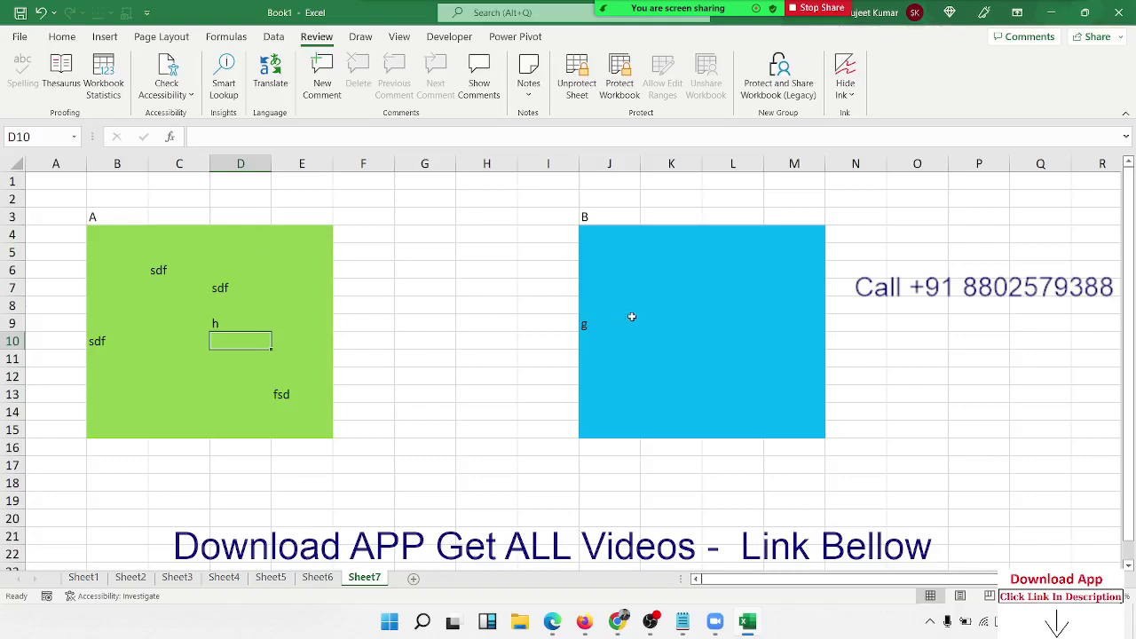
pyautogui.doubleClick(608, 271)
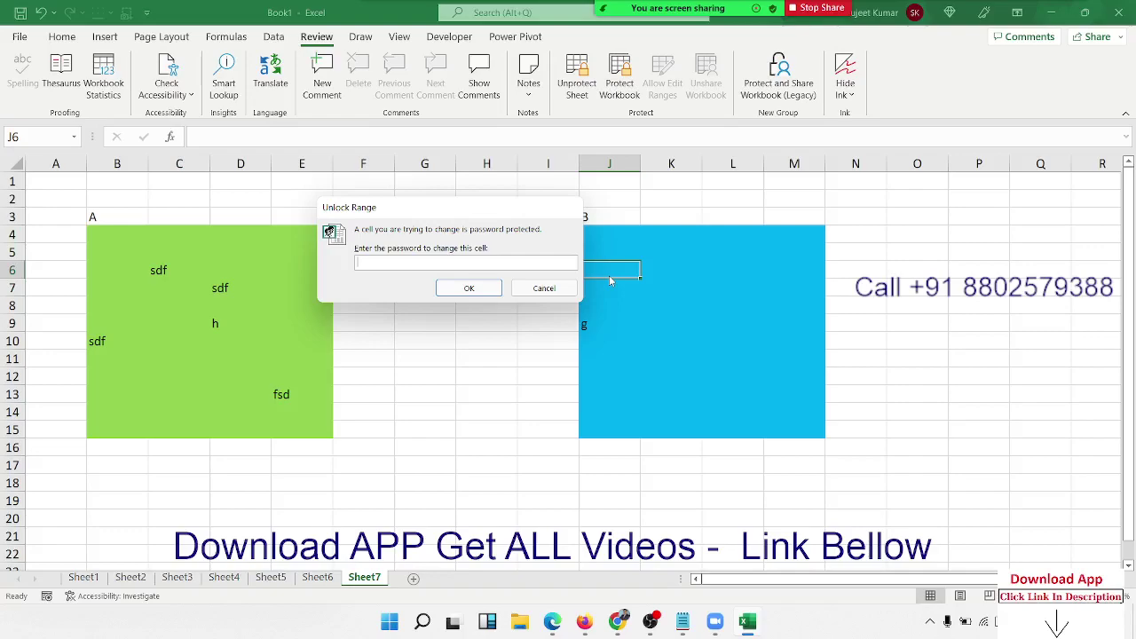
pyautogui.press('Escape')
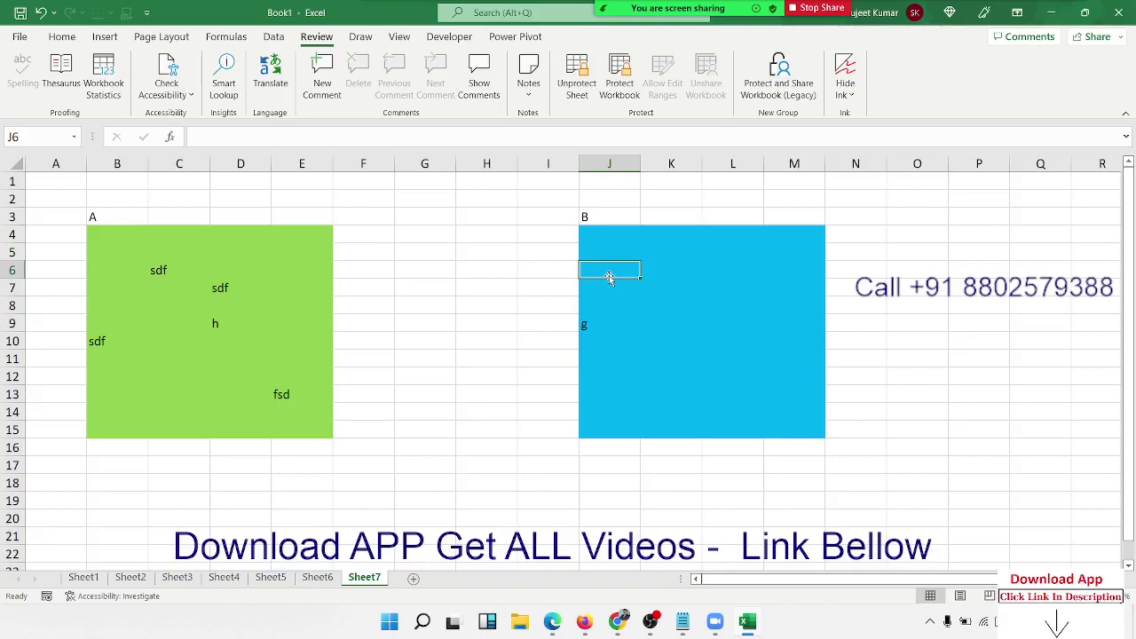
# Protect the workbook structure with a confirmed password
pyautogui.click(302, 360)
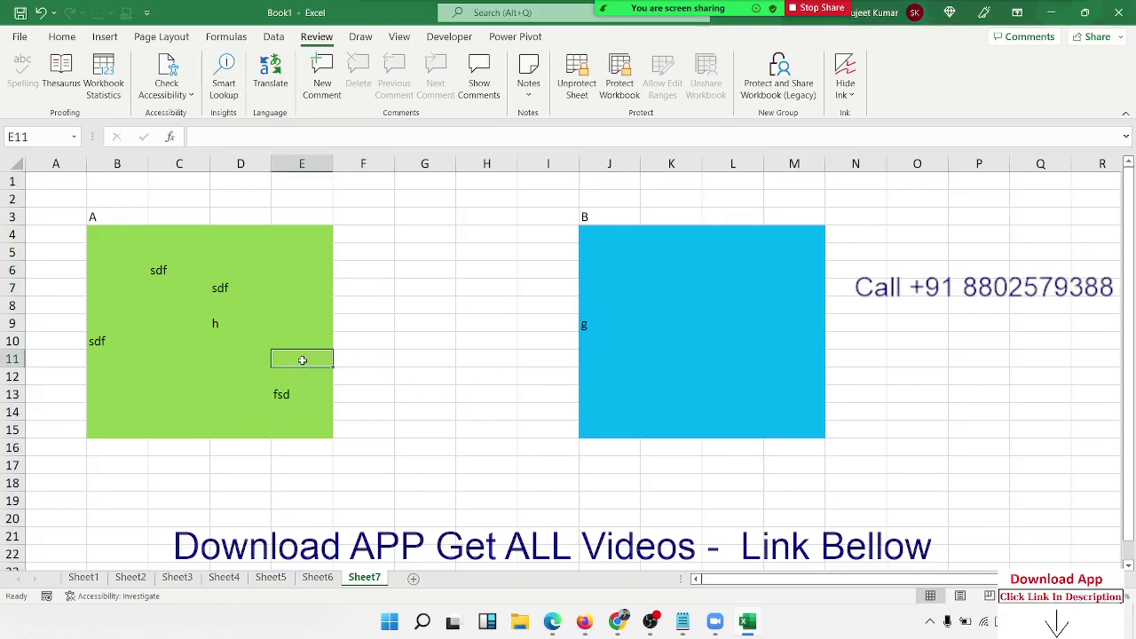
pyautogui.rightClick(376, 589)
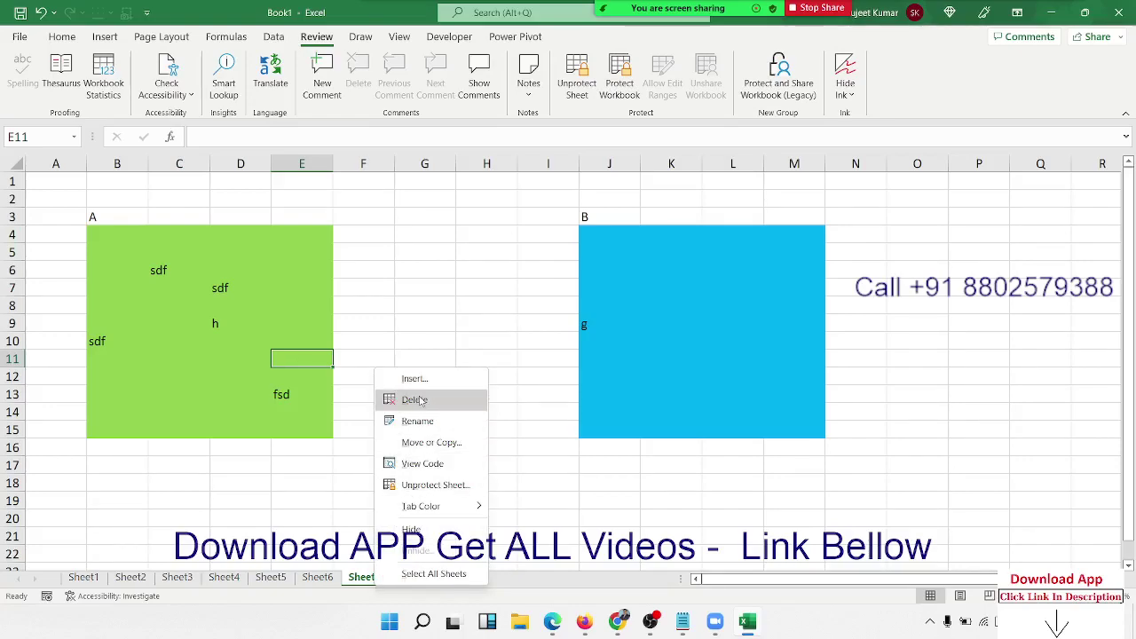
pyautogui.click(421, 279)
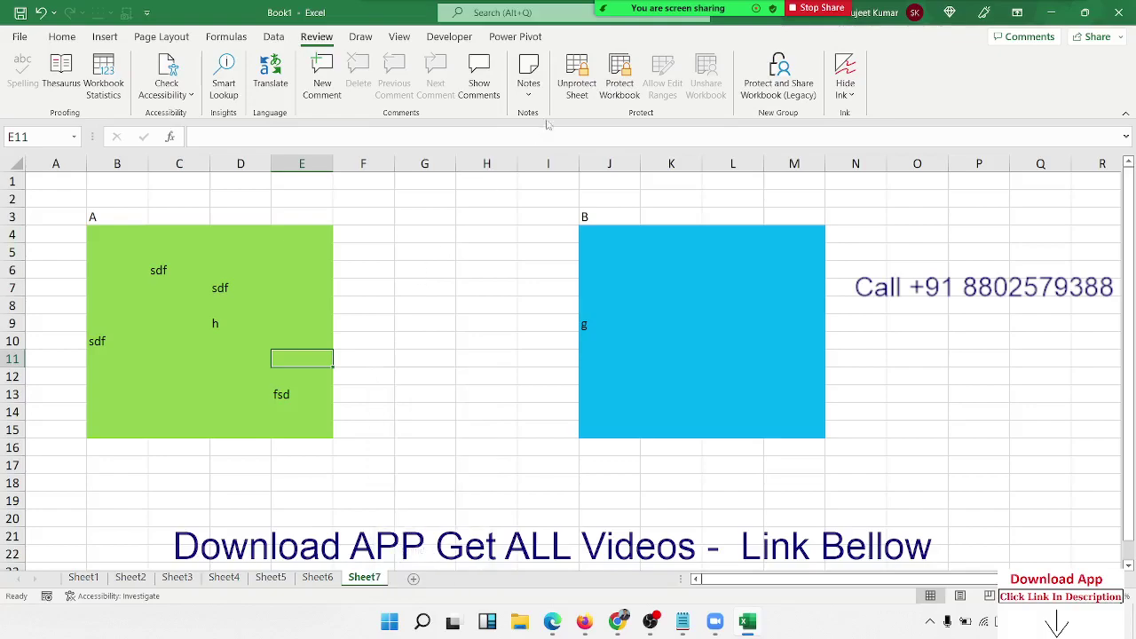
pyautogui.click(618, 86)
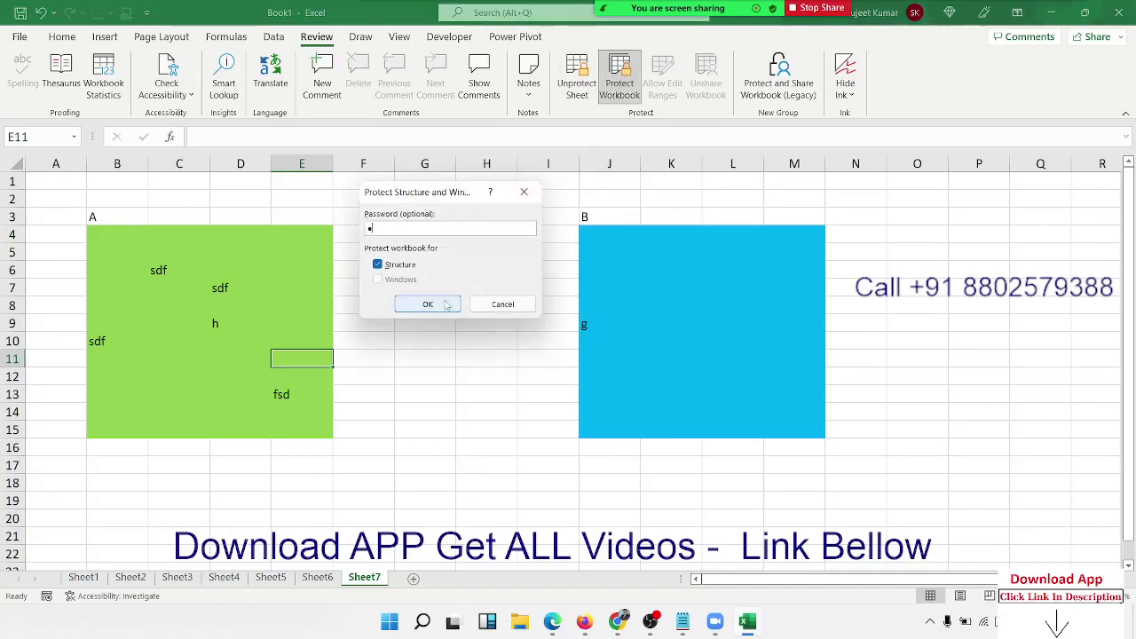
pyautogui.click(446, 304)
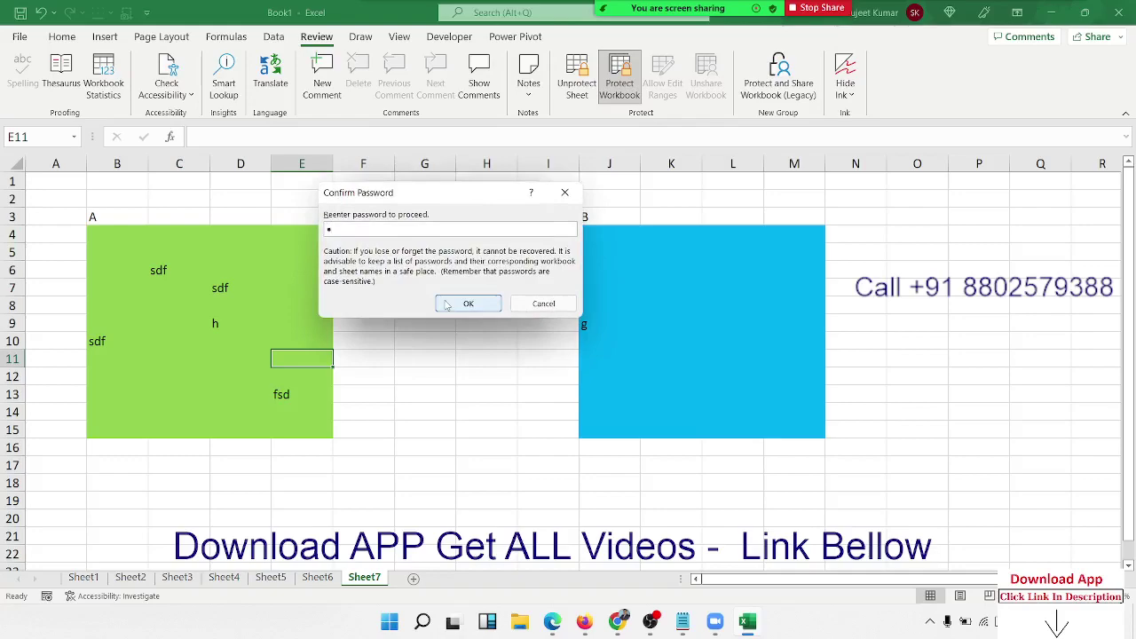
pyautogui.click(446, 304)
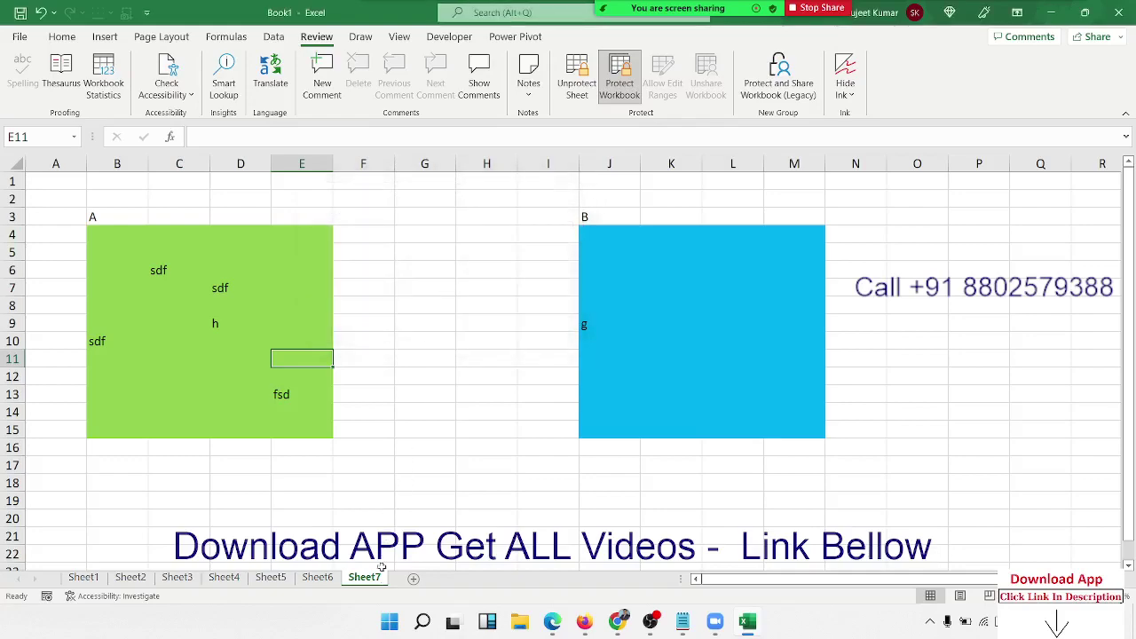
# Check the sheet tab's right-click menu to confirm sheet actions are blocked, then open File
pyautogui.rightClick(366, 579)
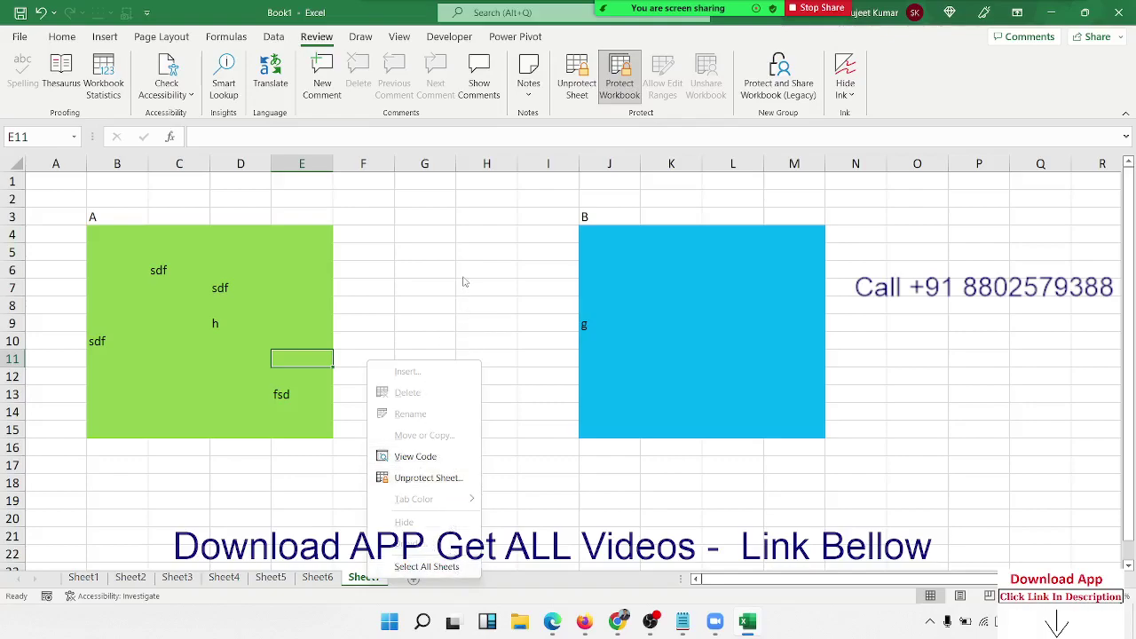
pyautogui.click(462, 277)
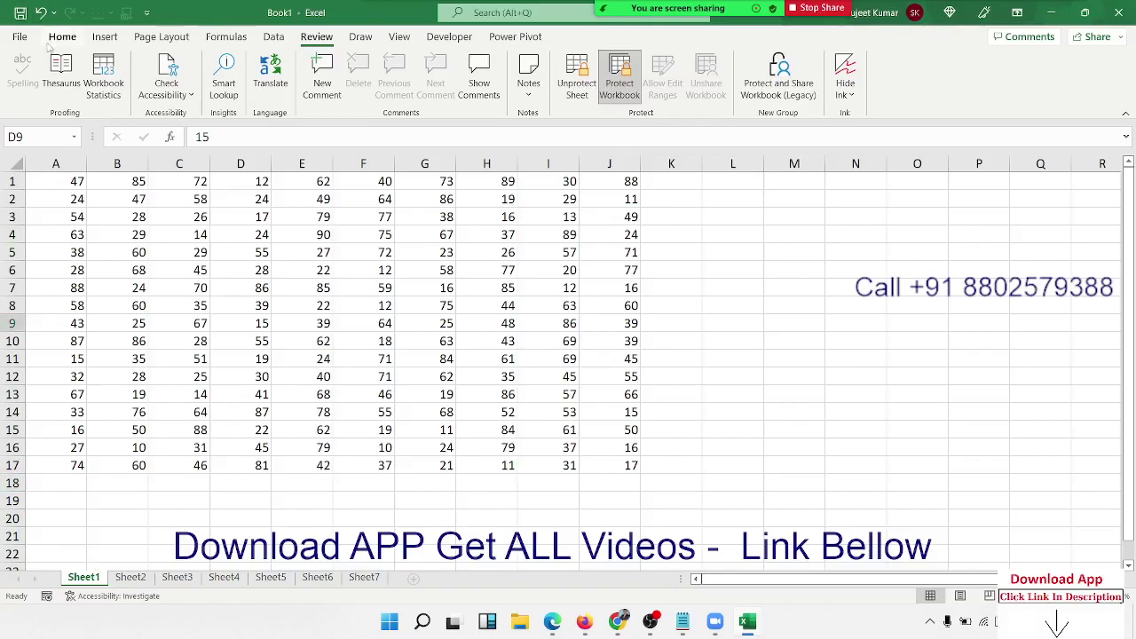
pyautogui.click(18, 37)
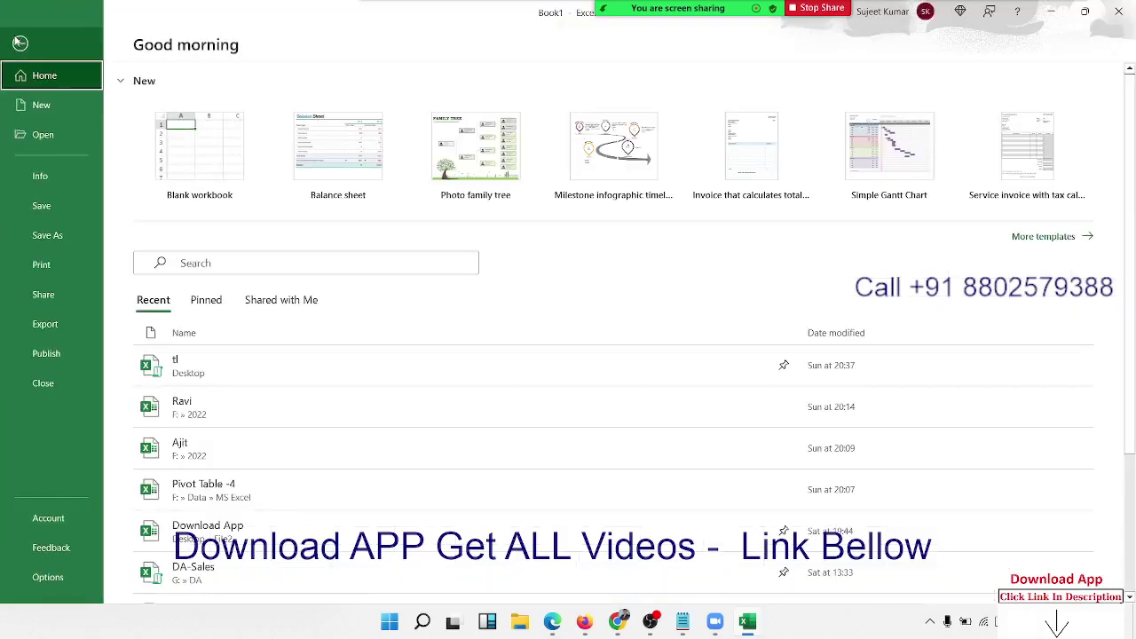
# From File > Save As > Browse, open General Options in the Tools list for Book1
pyautogui.click(87, 241)
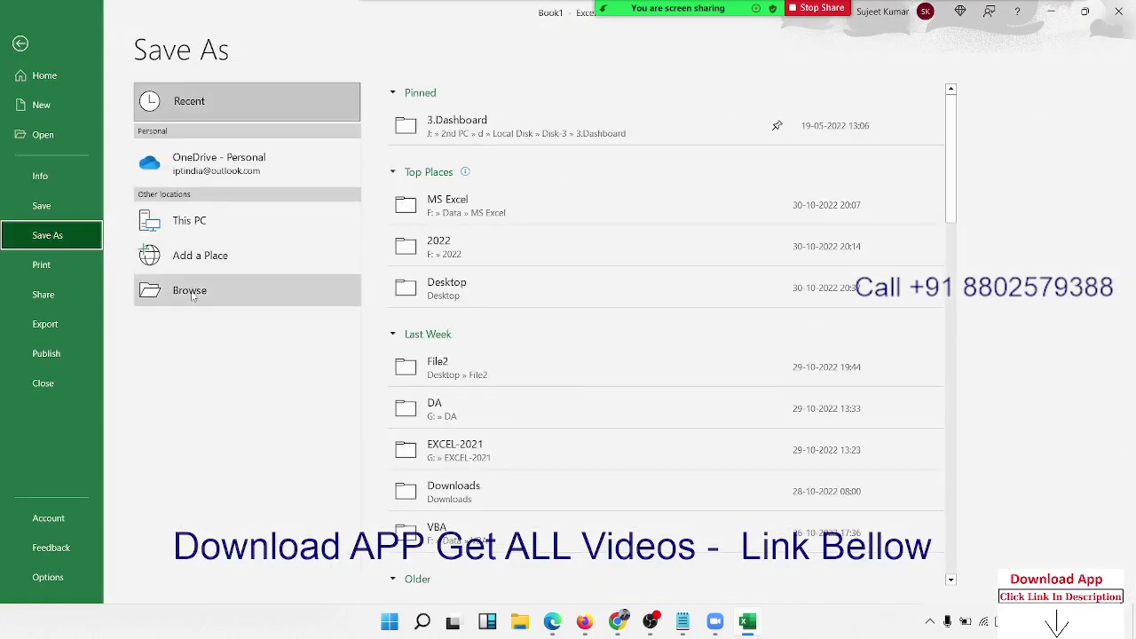
pyautogui.click(192, 296)
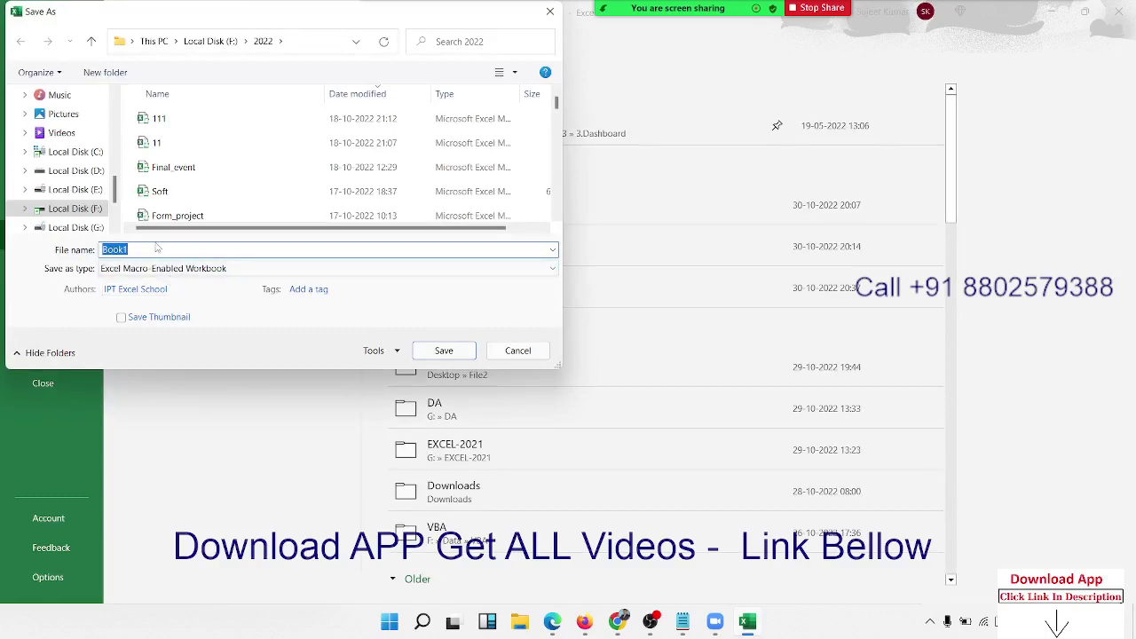
pyautogui.click(394, 355)
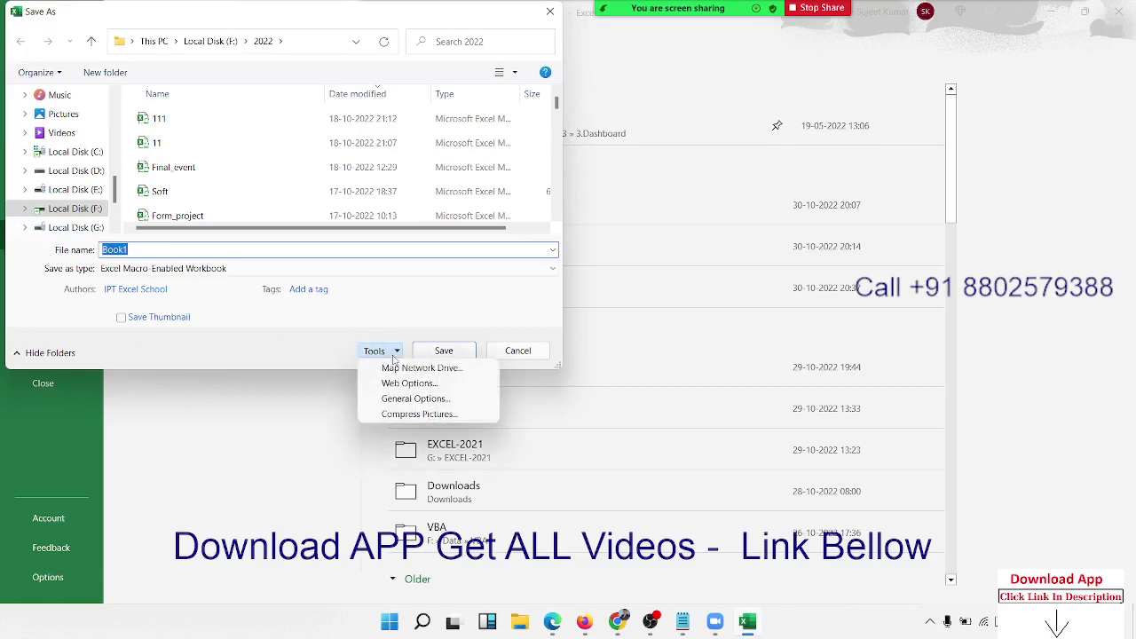
pyautogui.click(394, 355)
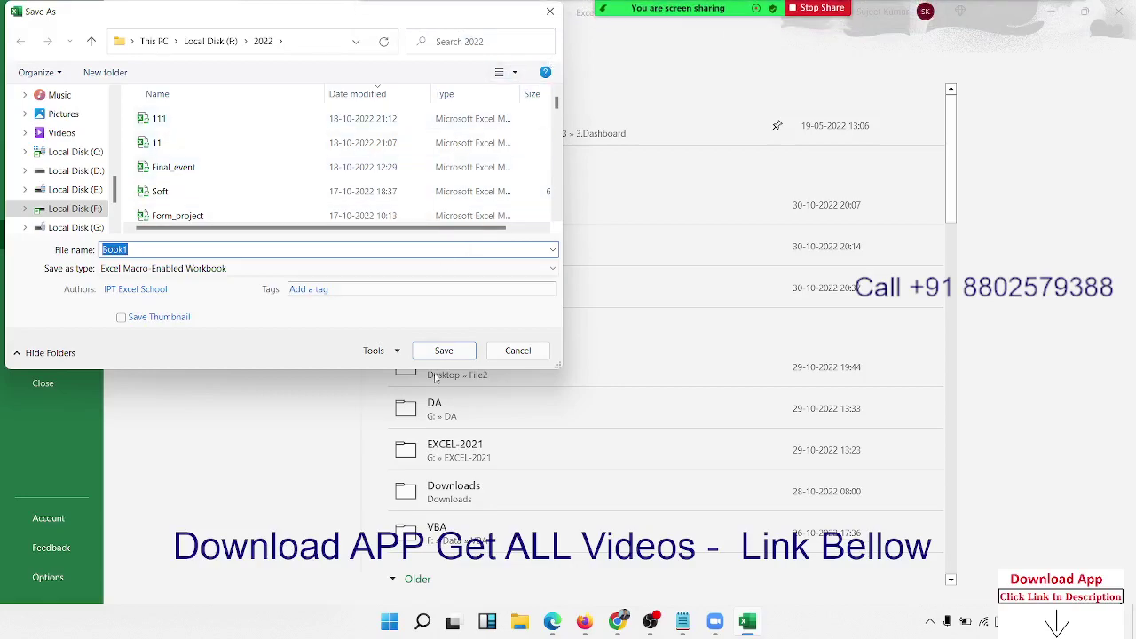
pyautogui.click(396, 353)
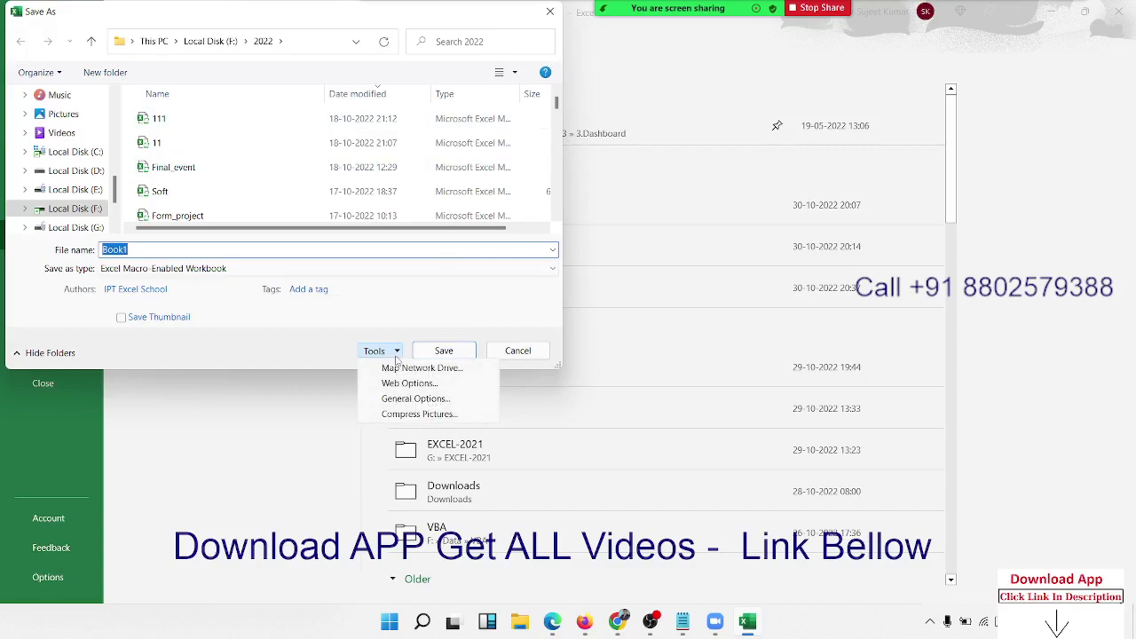
pyautogui.click(415, 398)
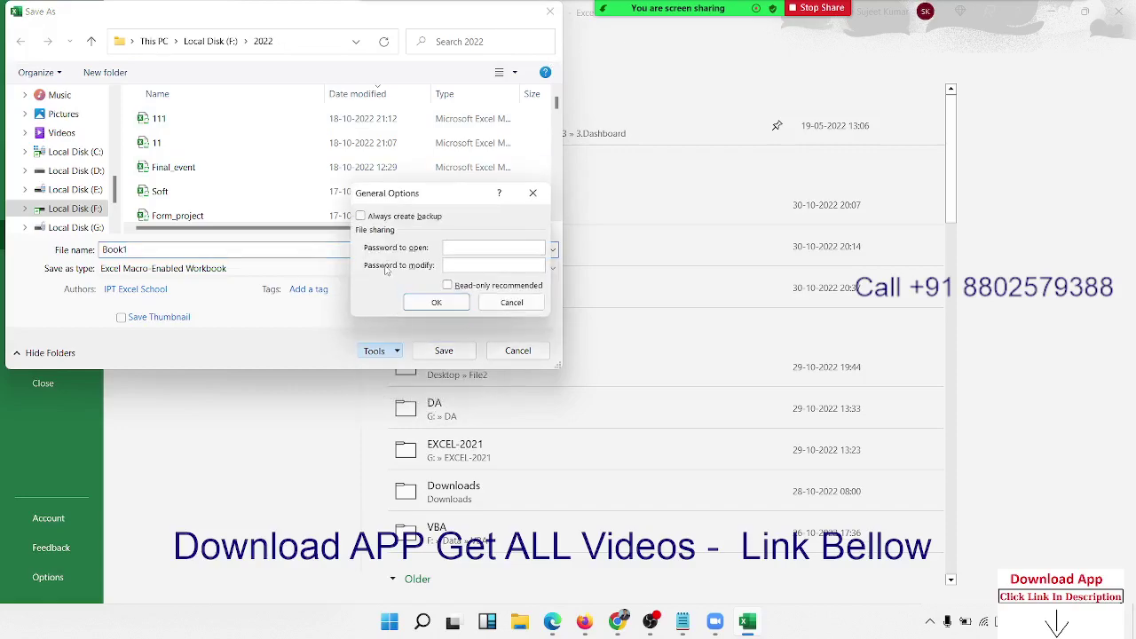
# Tick Read-only recommended in General Options and close the dialog
pyautogui.moveTo(434, 199); pyautogui.dragTo(402, 198)
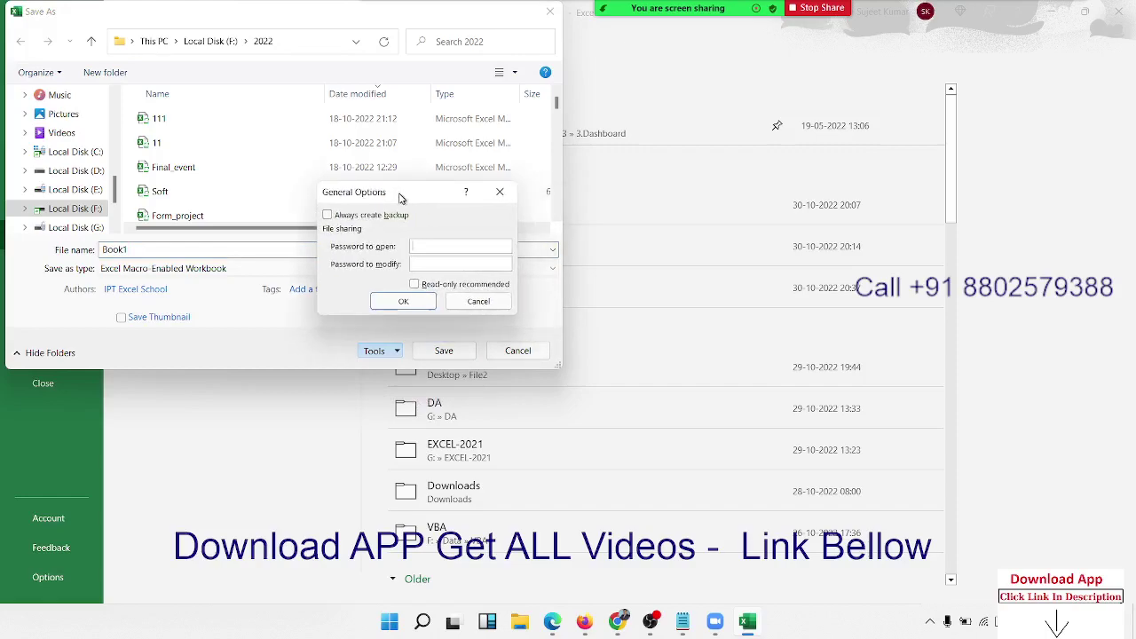
pyautogui.click(432, 267)
pyautogui.click(434, 284)
pyautogui.click(477, 301)
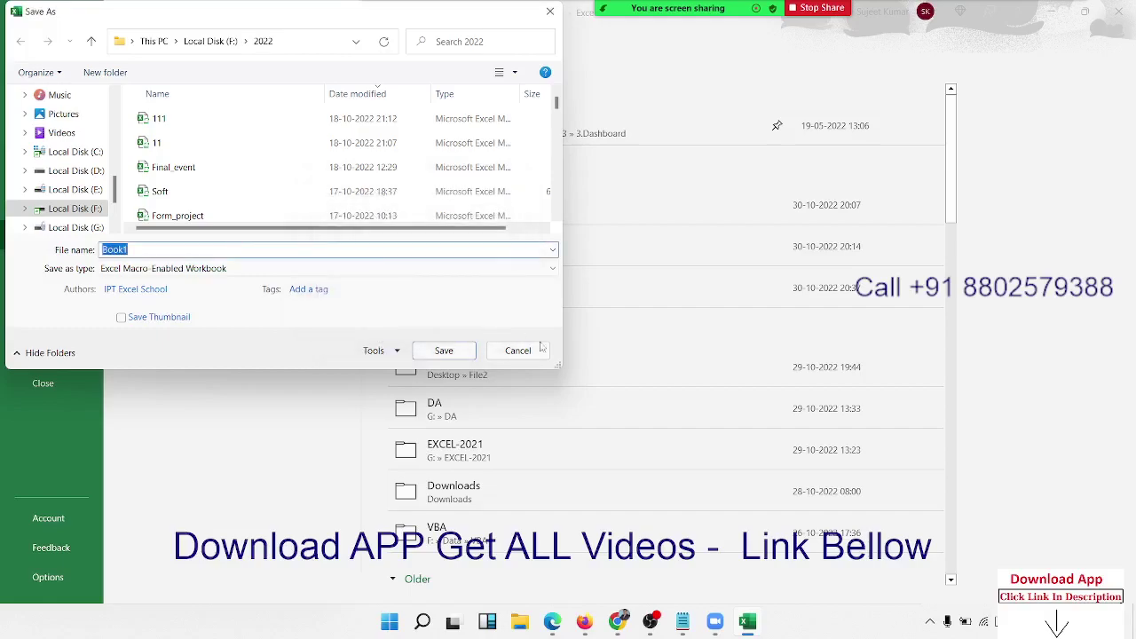
# Close Save As, open Info > Protect Workbook > Encrypt with Password, and cancel without a password
pyautogui.click(547, 356)
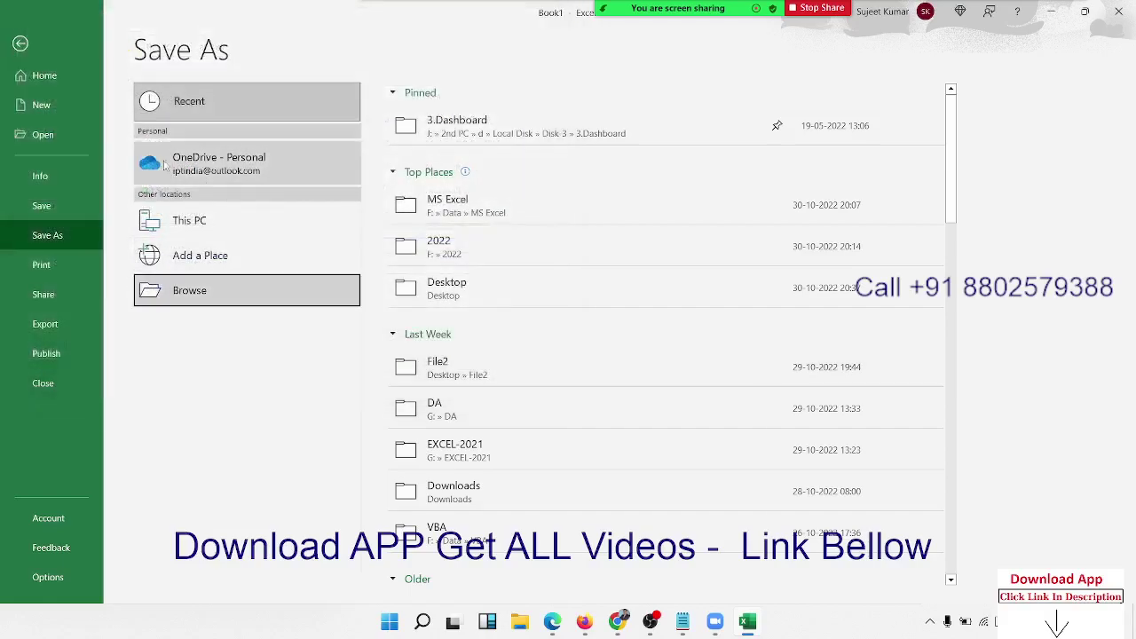
pyautogui.click(17, 45)
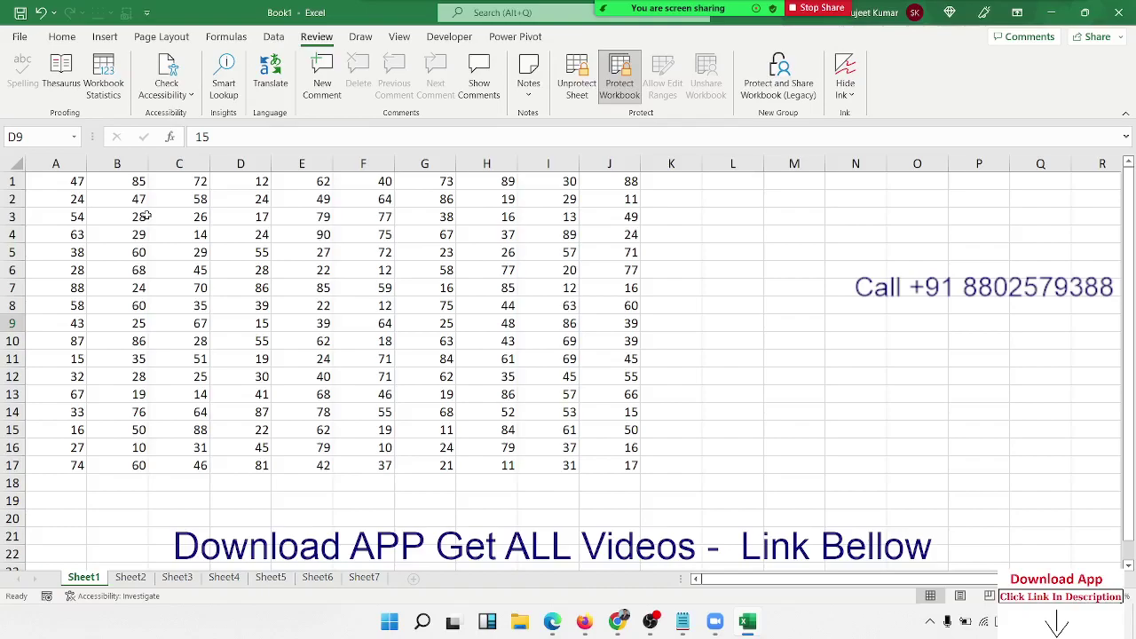
pyautogui.click(19, 36)
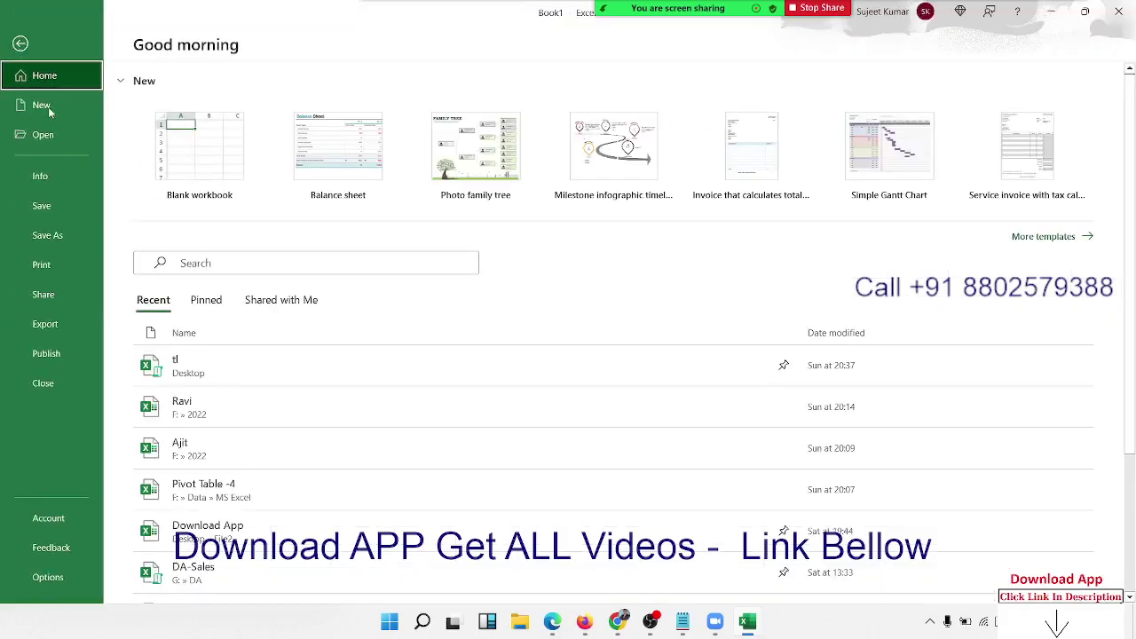
pyautogui.click(80, 185)
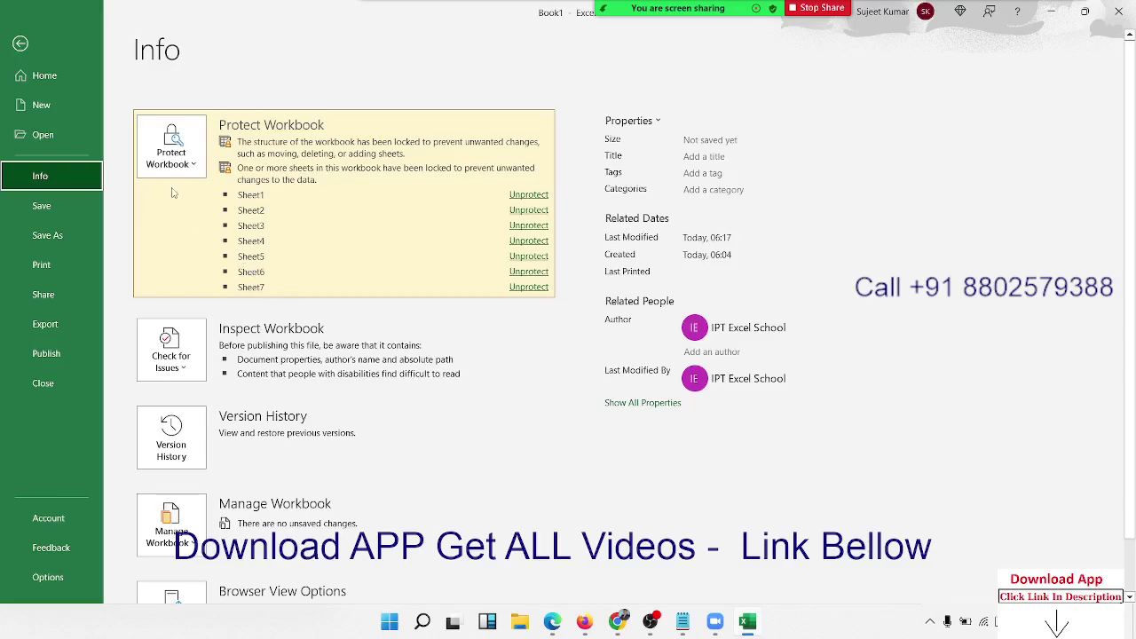
pyautogui.click(196, 177)
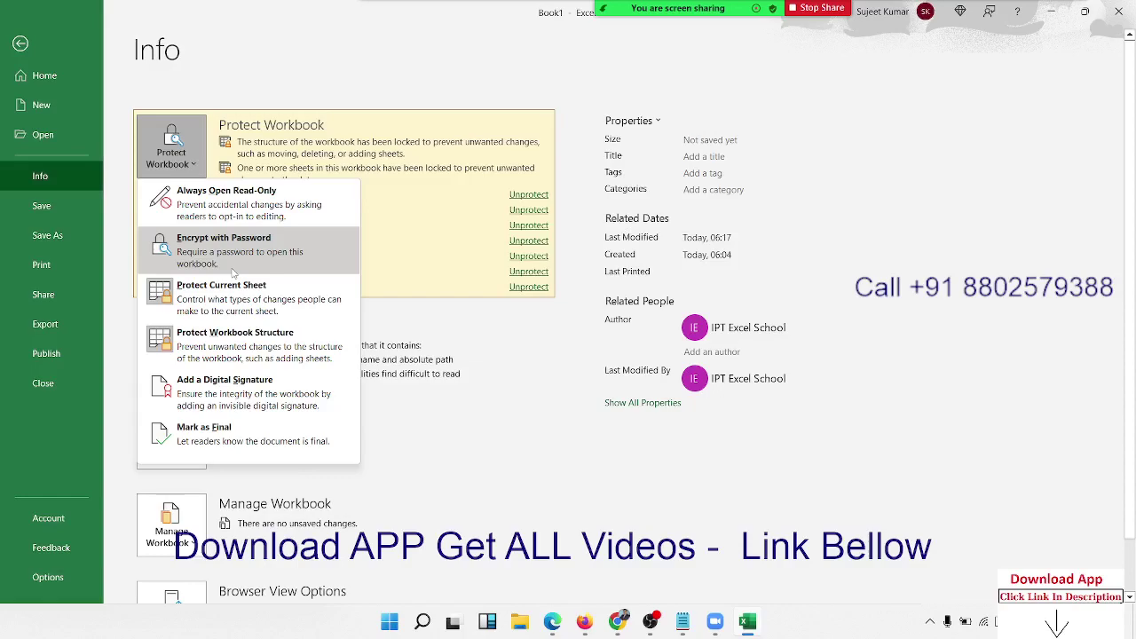
pyautogui.click(233, 271)
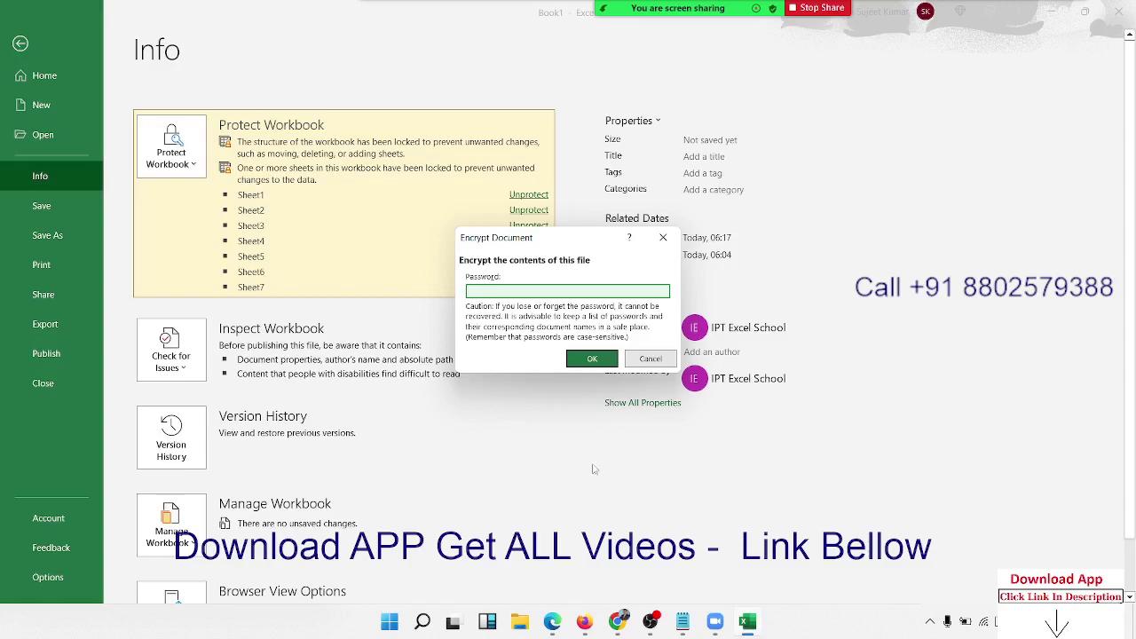
pyautogui.click(661, 362)
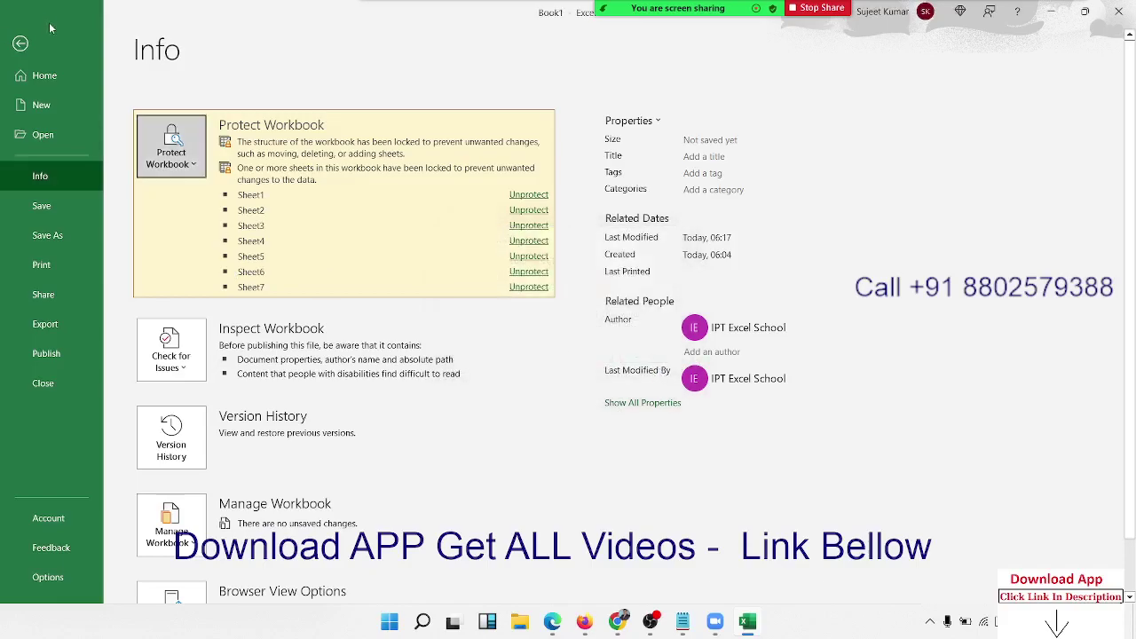
pyautogui.click(26, 44)
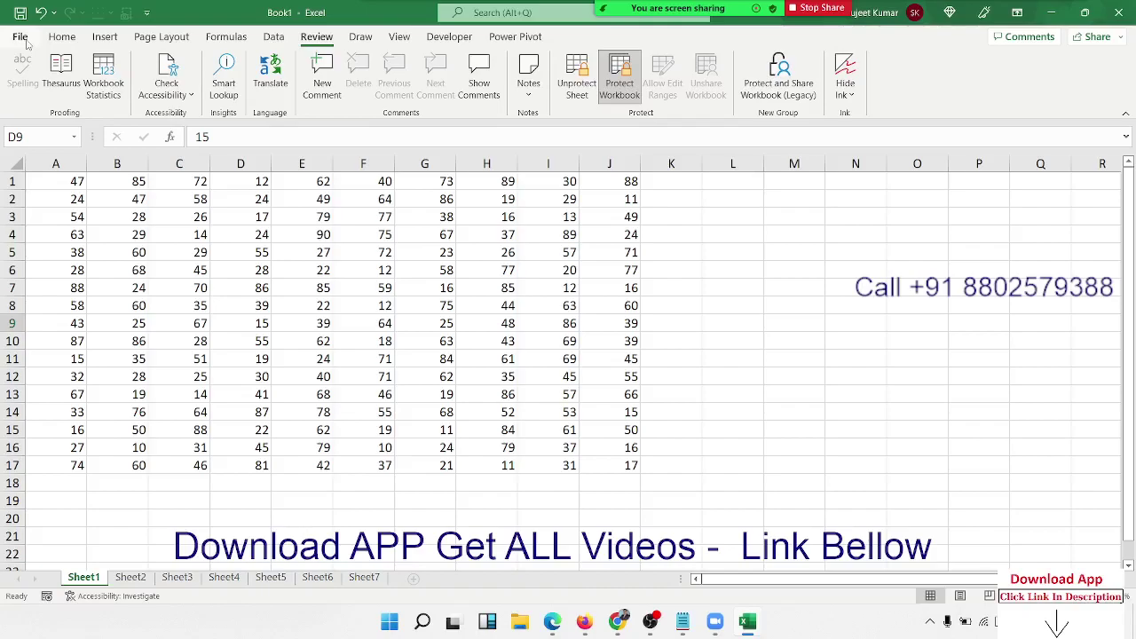
# Switch to Chrome and search Google for 'form' in a new tab
pyautogui.click(618, 623)
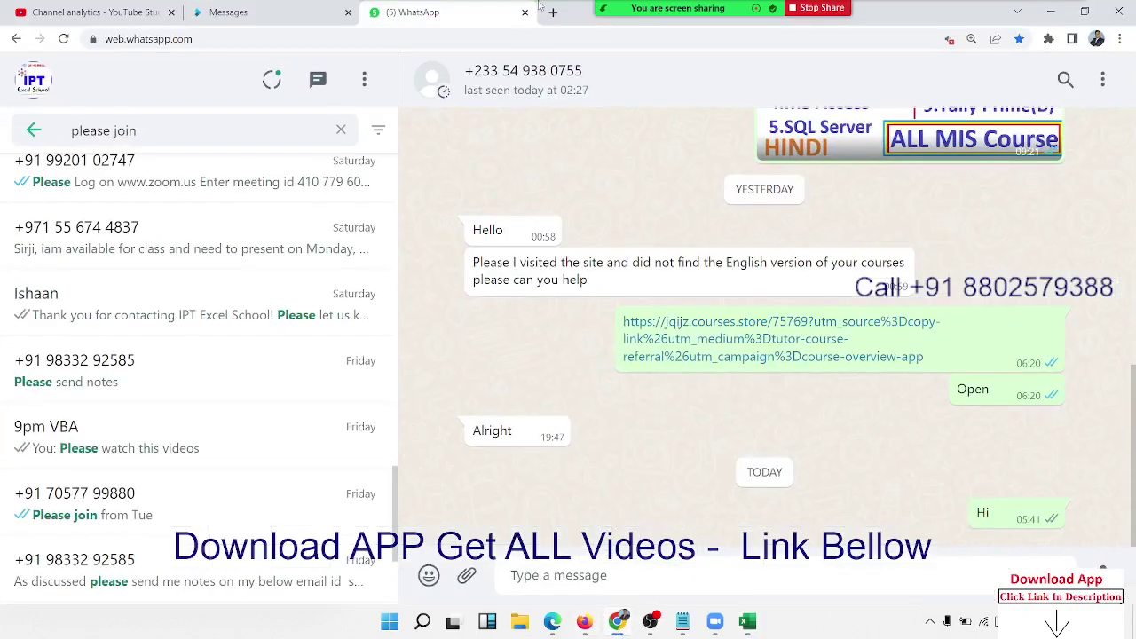
pyautogui.click(553, 13)
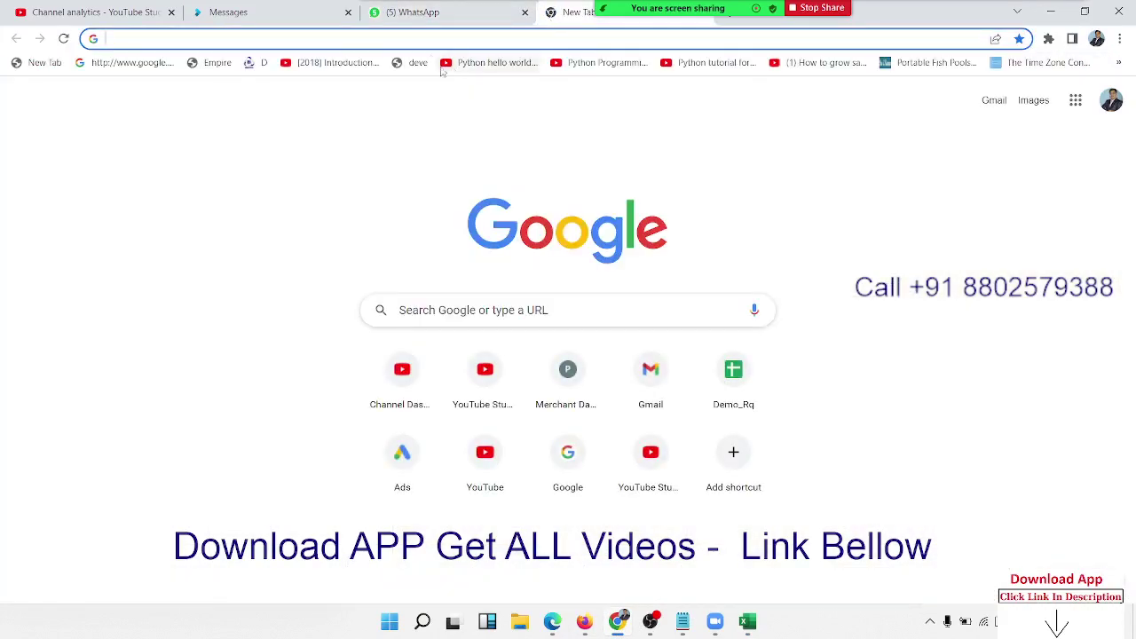
pyautogui.click(424, 39)
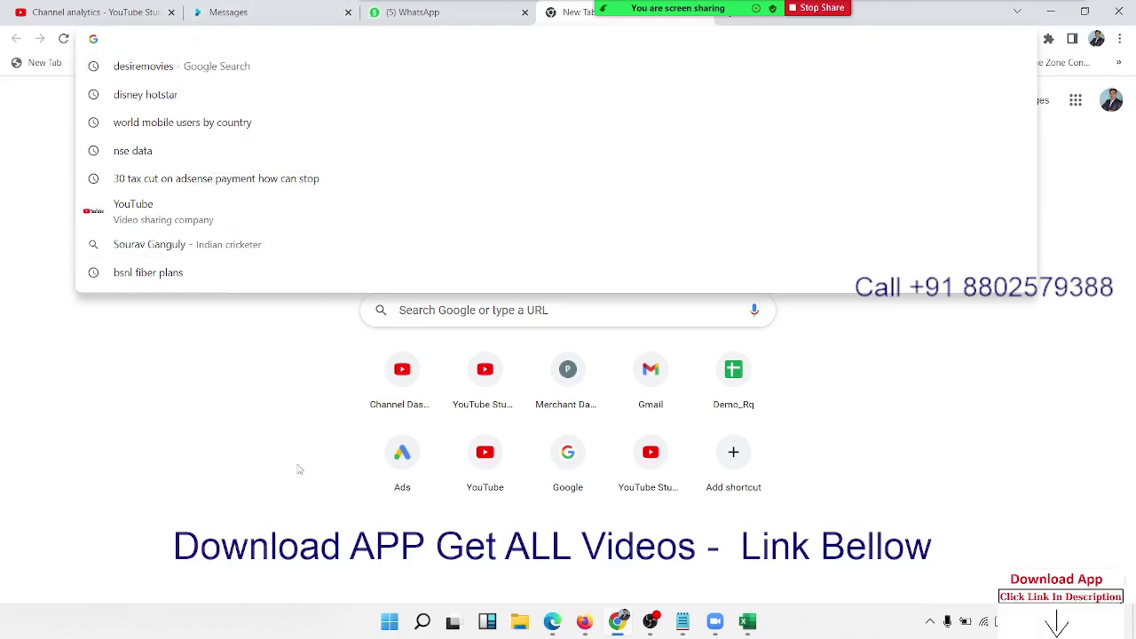
pyautogui.write('for')
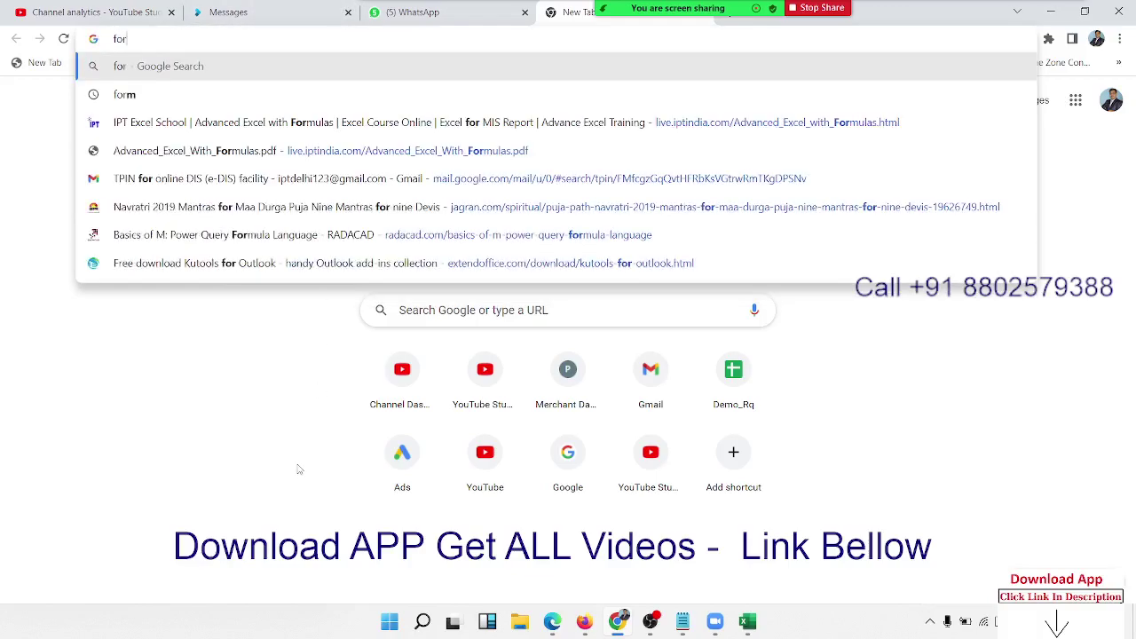
pyautogui.write('m')
pyautogui.press('Return')
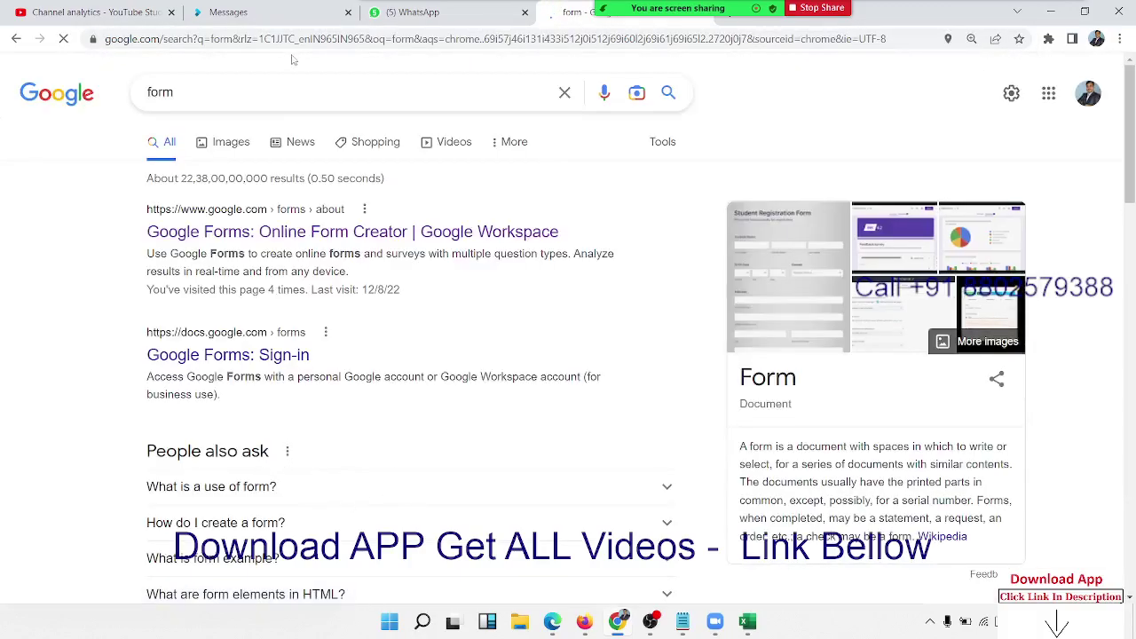
# Switch the 'form' results to Images and scroll through the grid
pyautogui.click(242, 147)
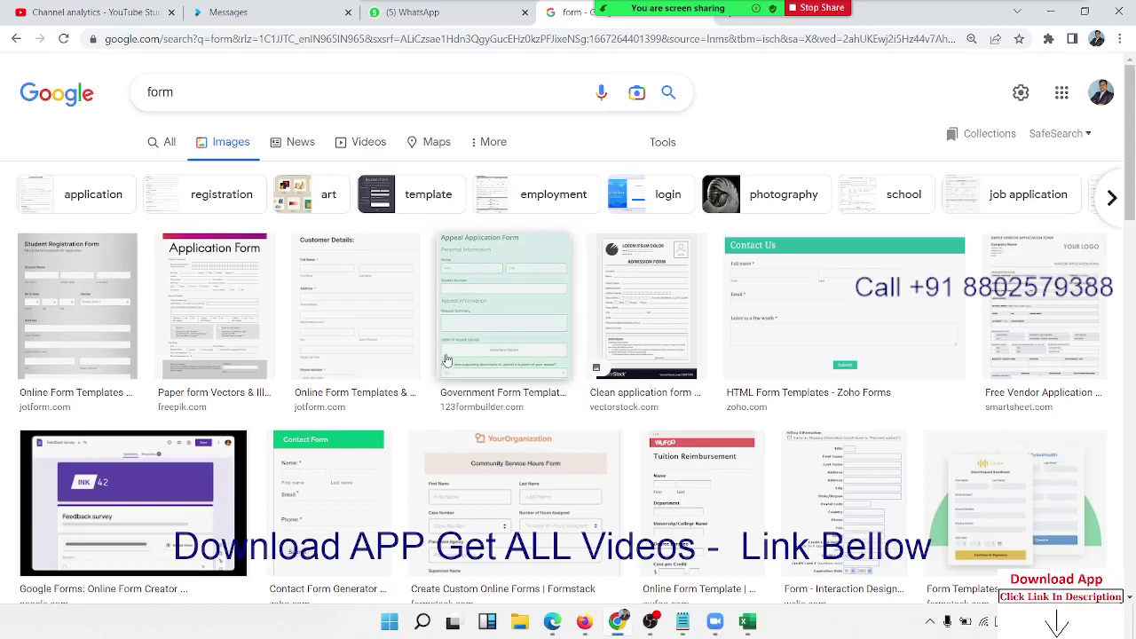
pyautogui.scroll(-3, 442, 357)
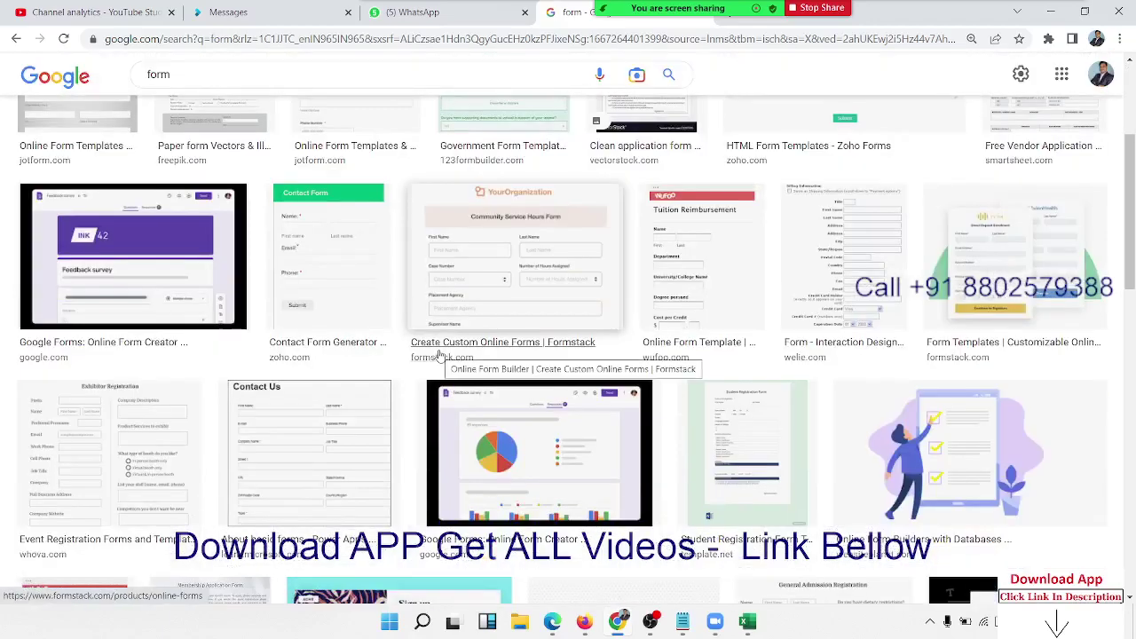
pyautogui.scroll(-3, 435, 356)
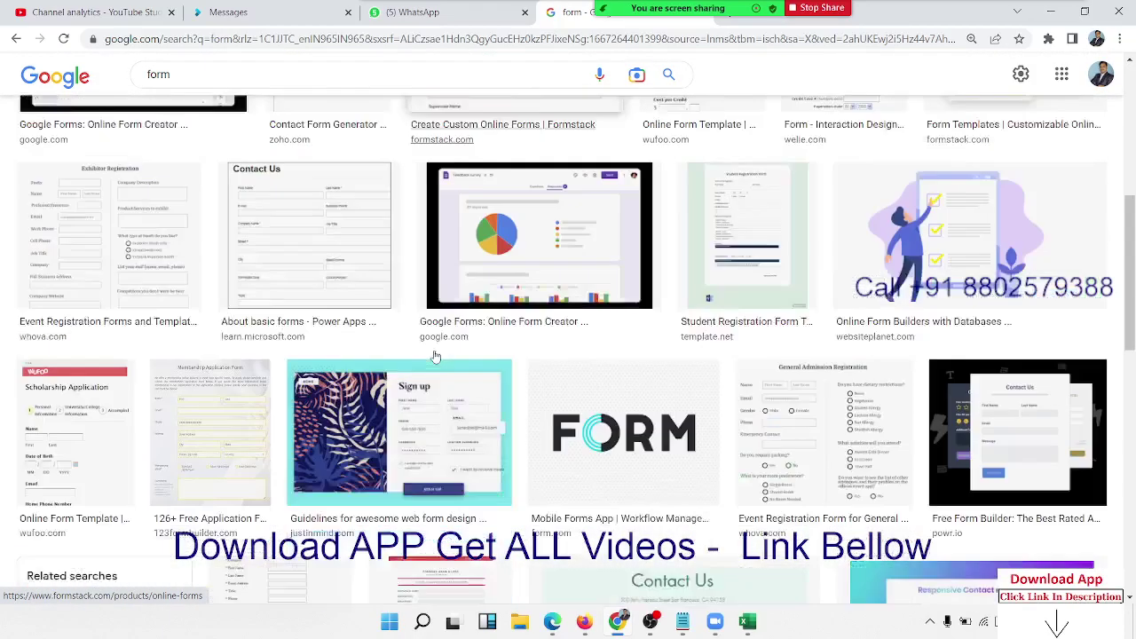
pyautogui.scroll(-3, 435, 357)
pyautogui.scroll(1, 432, 357)
pyautogui.scroll(5, 433, 357)
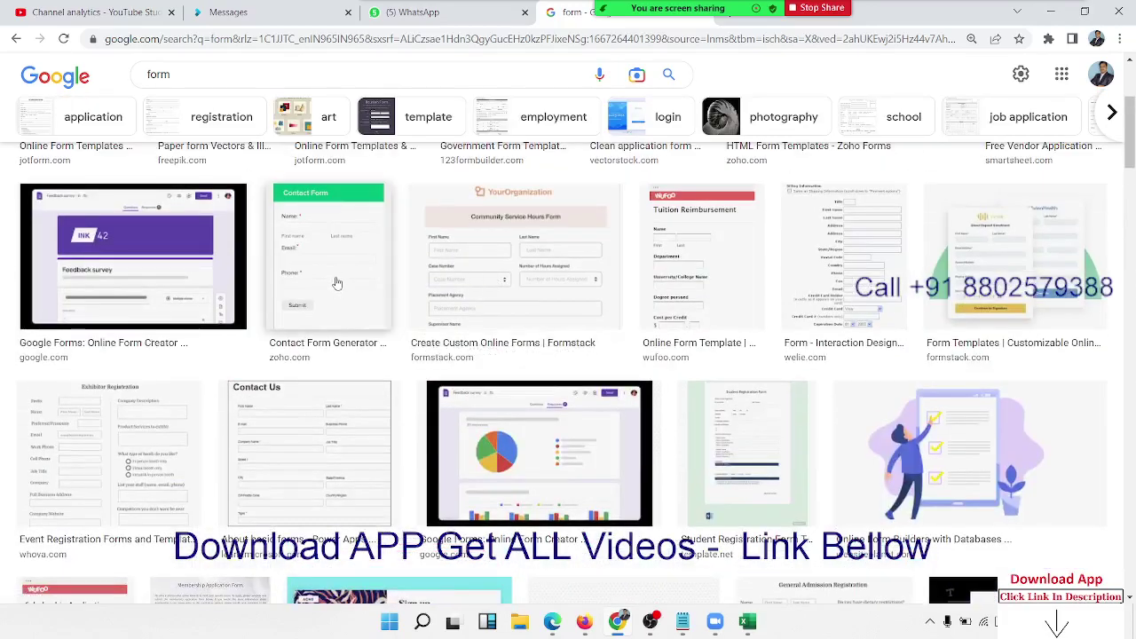
pyautogui.scroll(3, 339, 326)
pyautogui.scroll(-3, 339, 325)
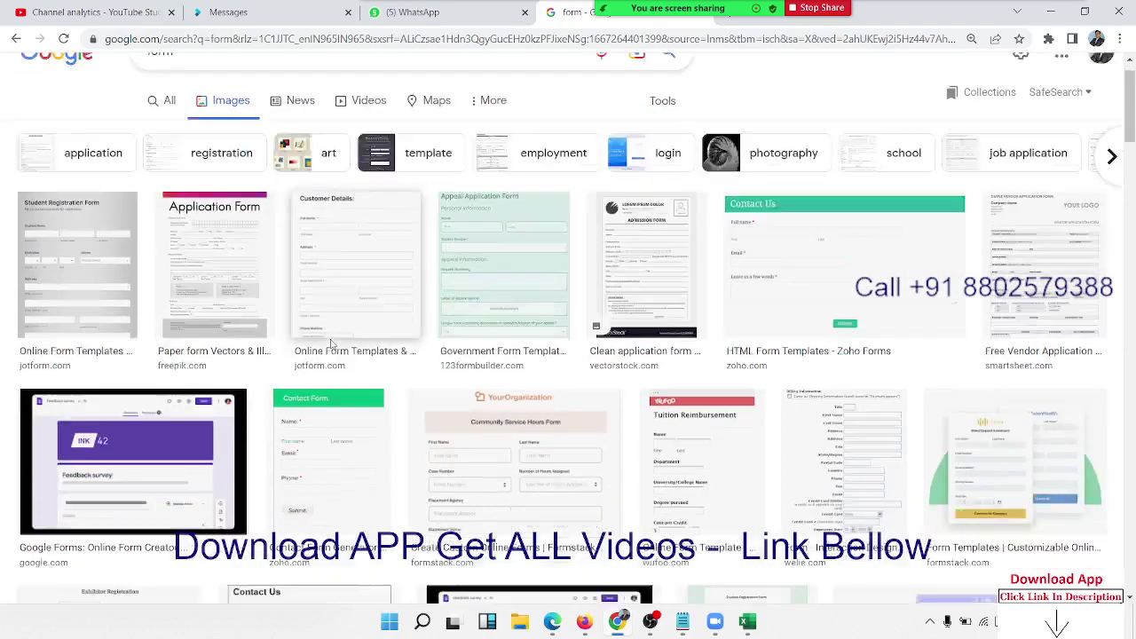
# Preview the Contact Form, Community Service Hours Form and Tuition Reimbursement images, then close the preview
pyautogui.click(342, 276)
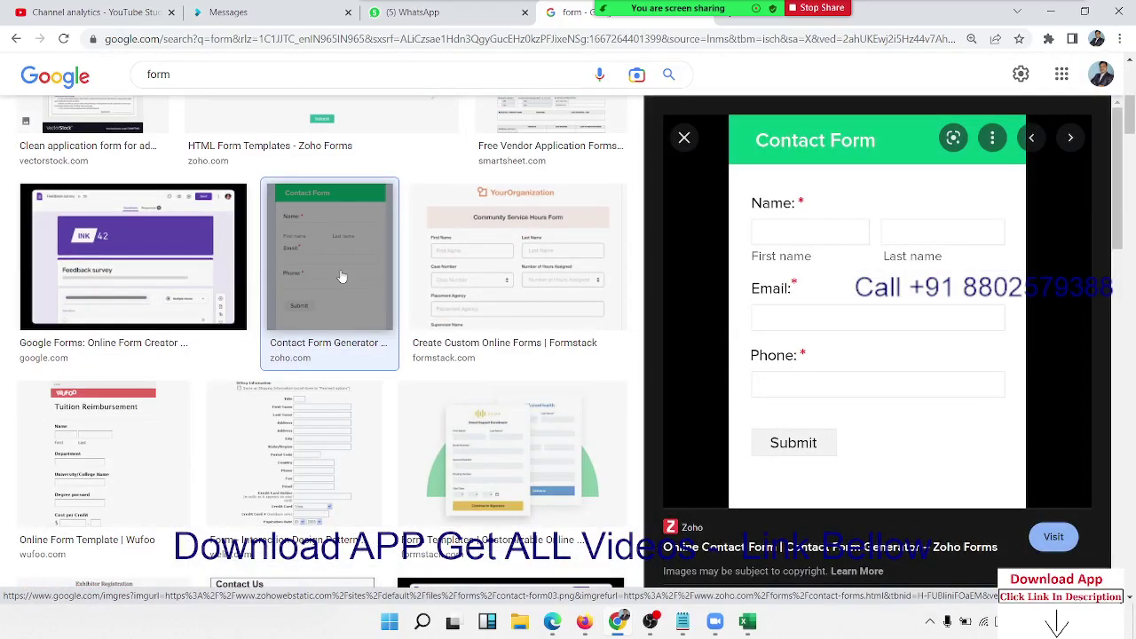
pyautogui.click(342, 277)
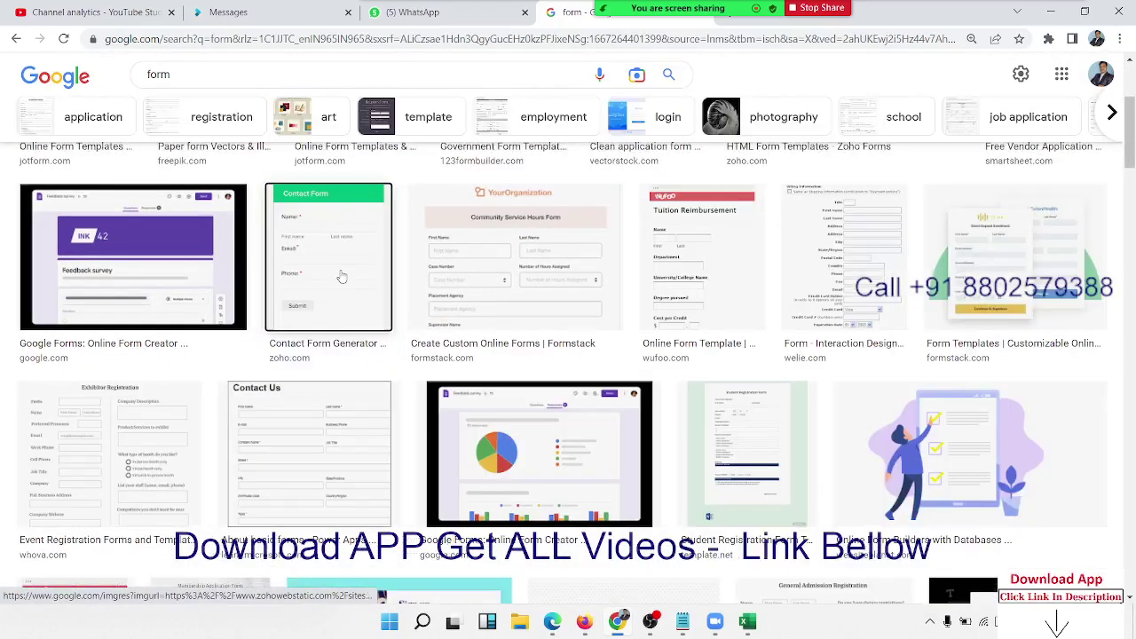
pyautogui.click(525, 215)
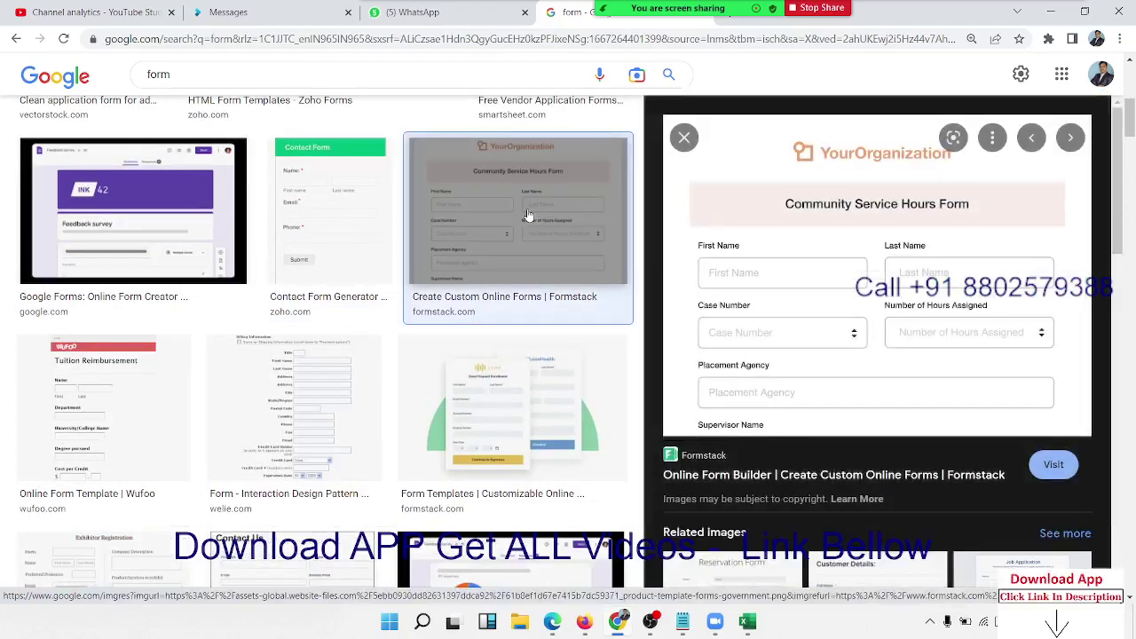
pyautogui.click(143, 438)
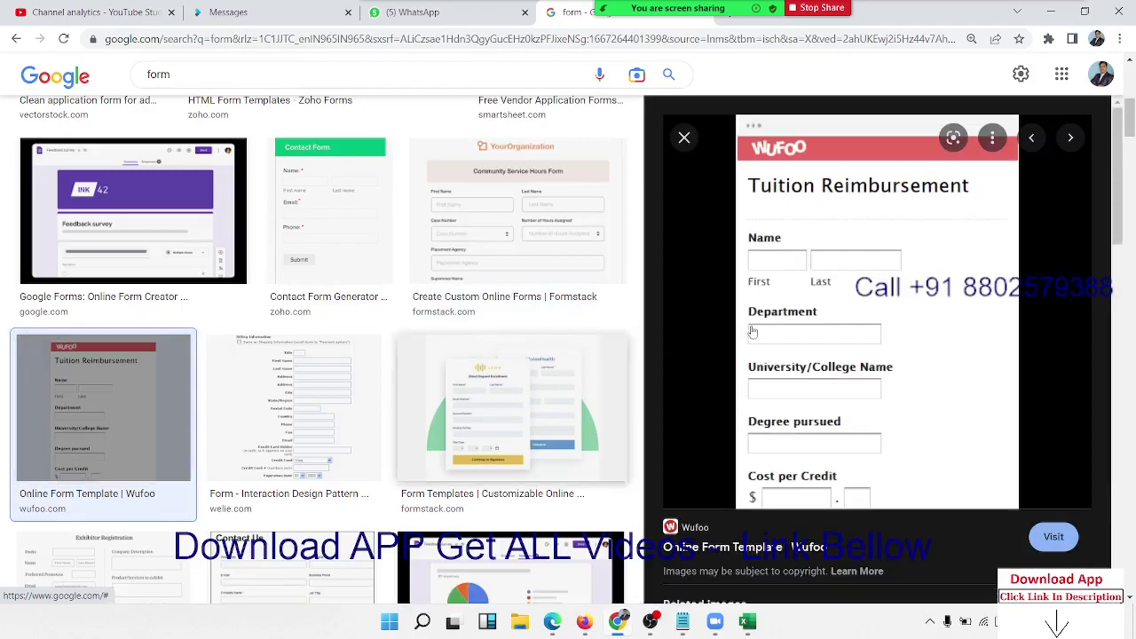
pyautogui.scroll(-1, 825, 275)
pyautogui.scroll(-3, 825, 275)
pyautogui.scroll(4, 826, 275)
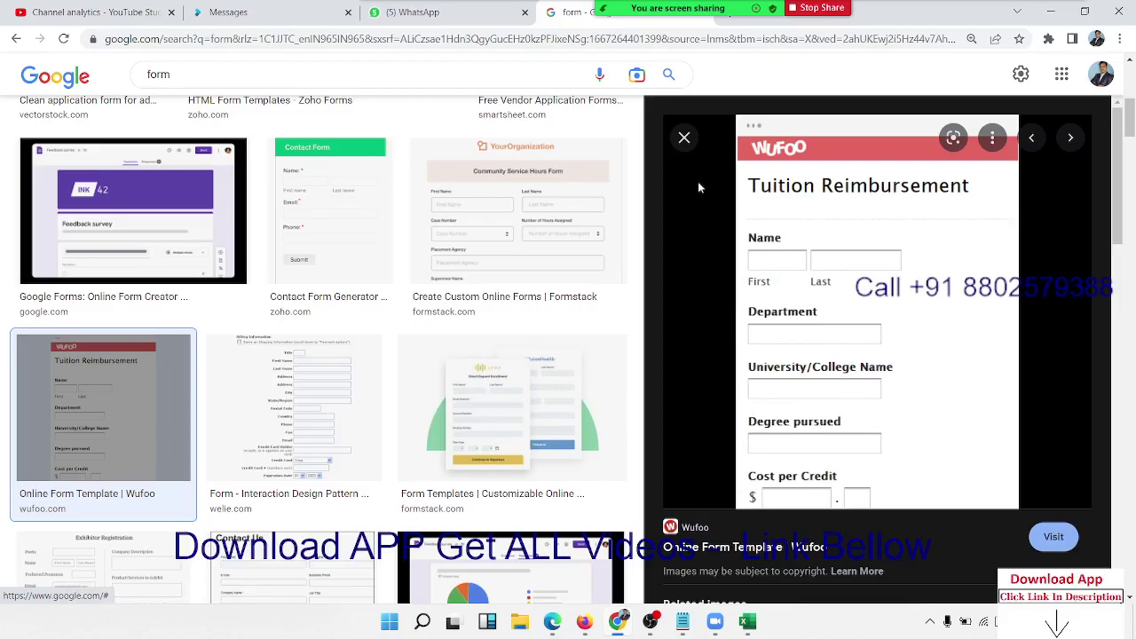
pyautogui.click(682, 139)
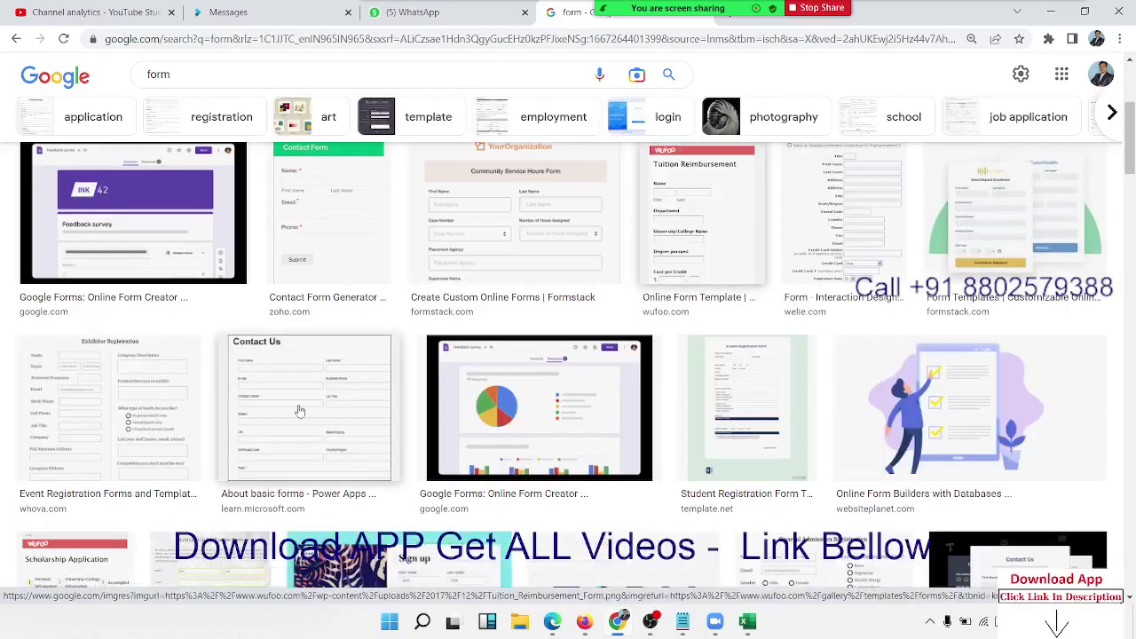
pyautogui.scroll(-3, 397, 426)
pyautogui.scroll(5, 397, 426)
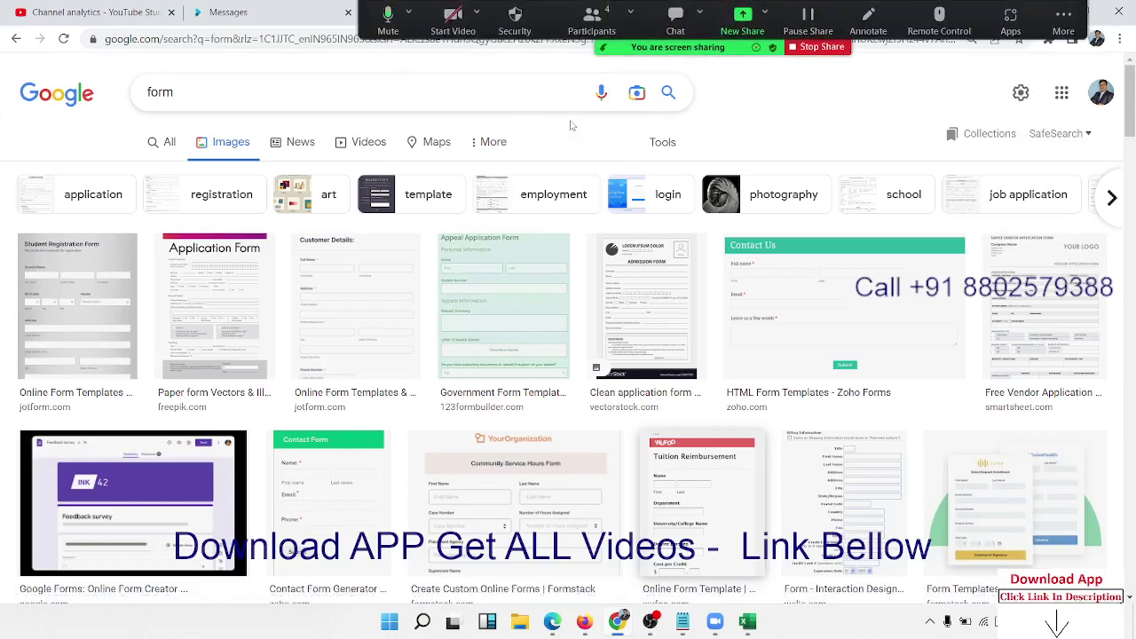
# Check a participant's options in Zoom's participants list, close it, and minimize Chrome
pyautogui.click(591, 19)
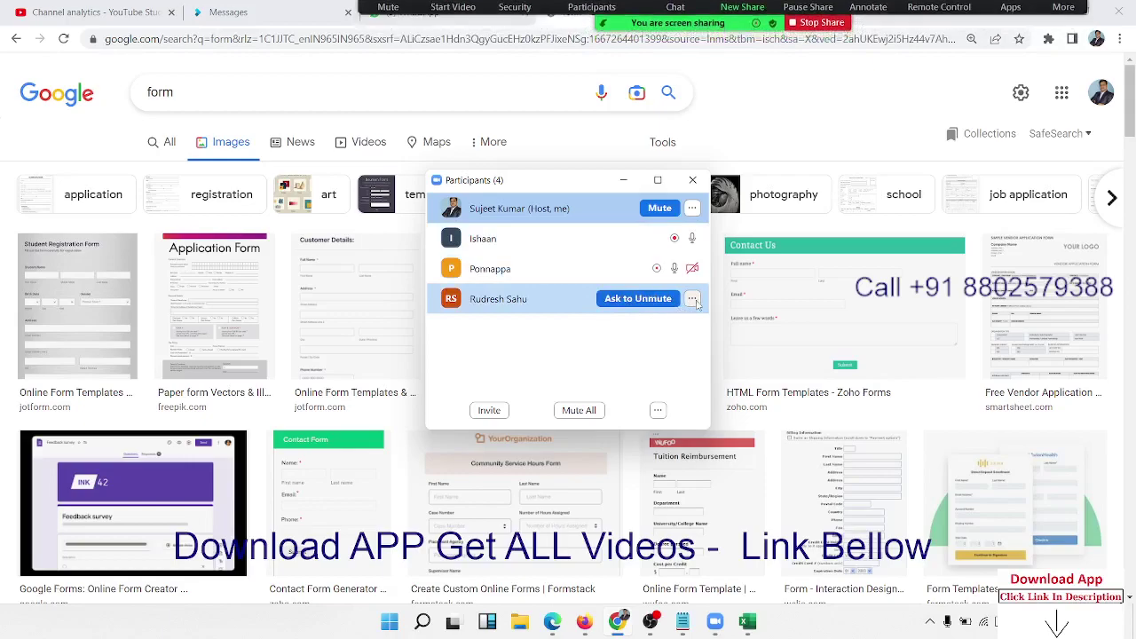
pyautogui.click(691, 298)
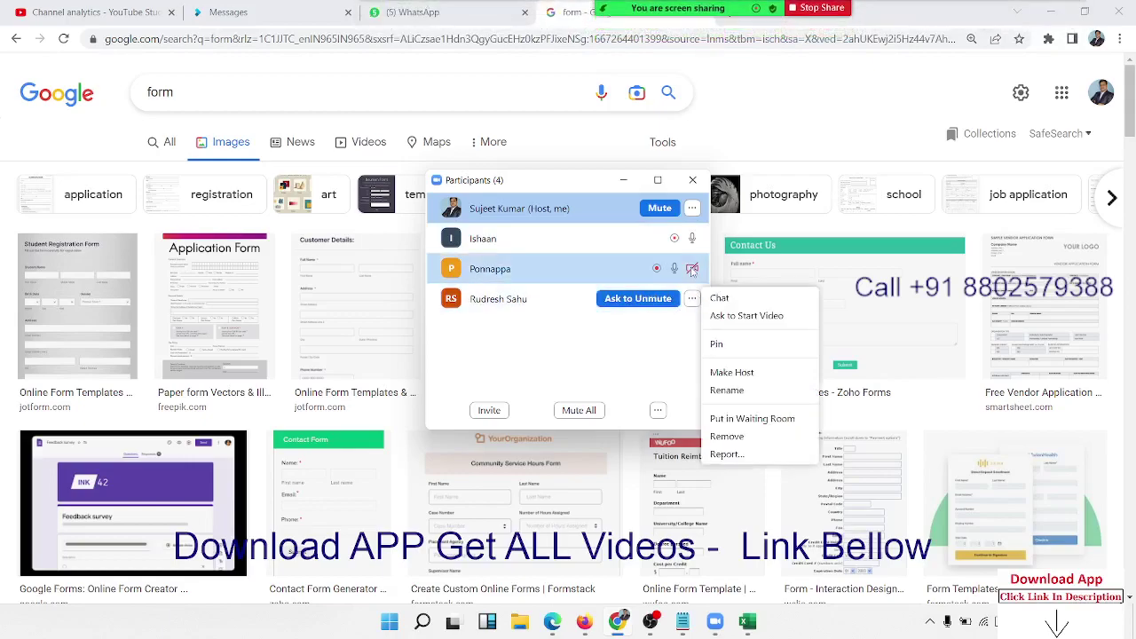
pyautogui.click(703, 183)
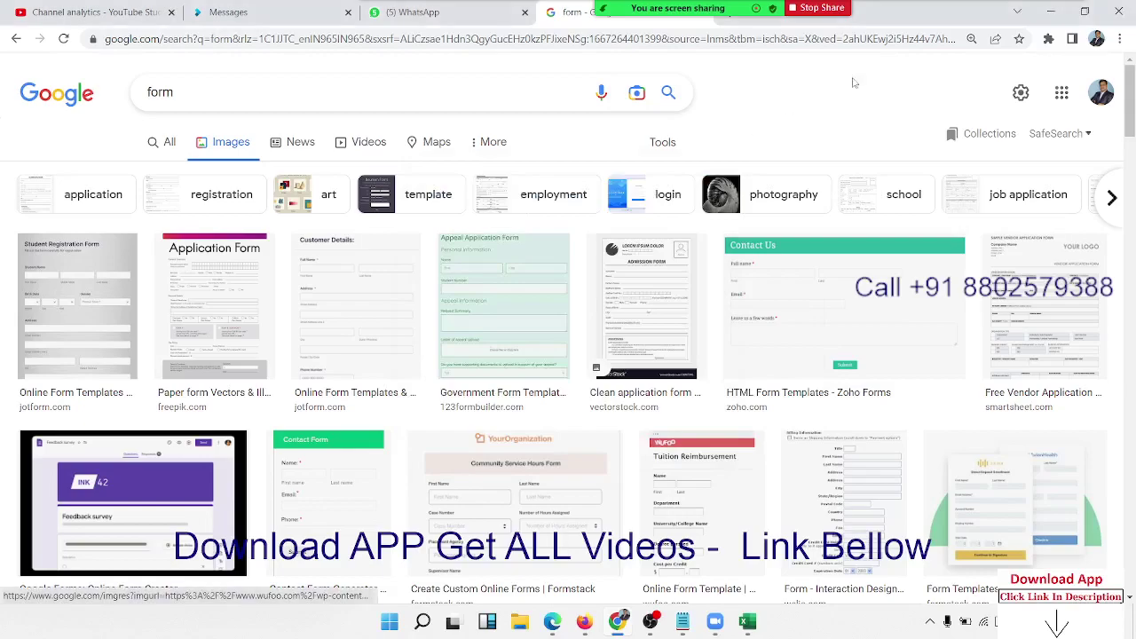
pyautogui.click(1051, 12)
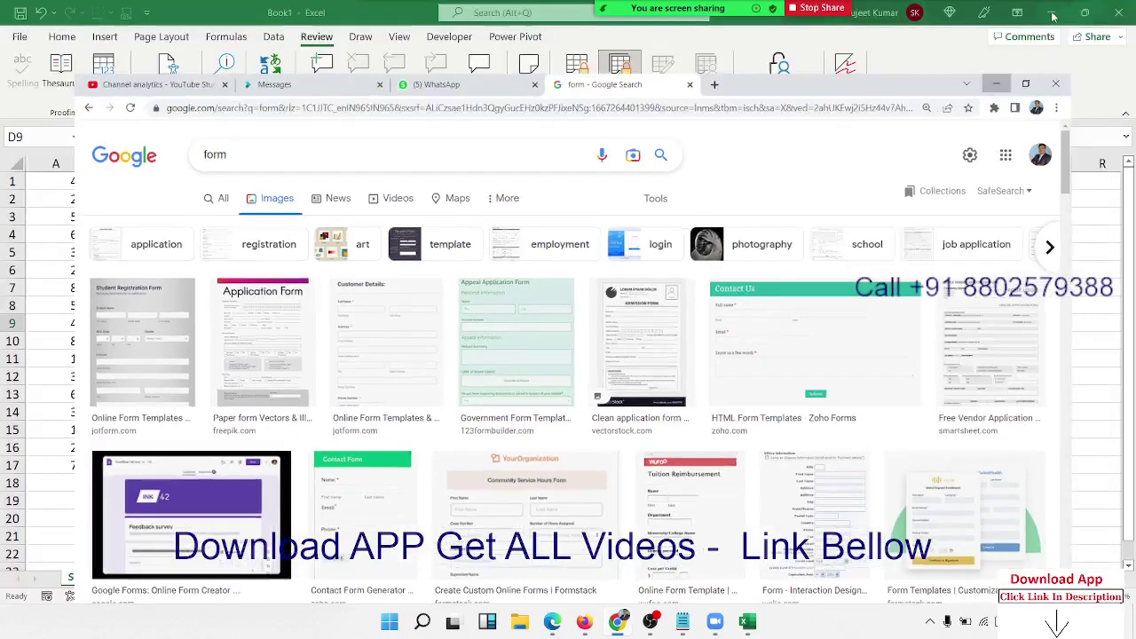